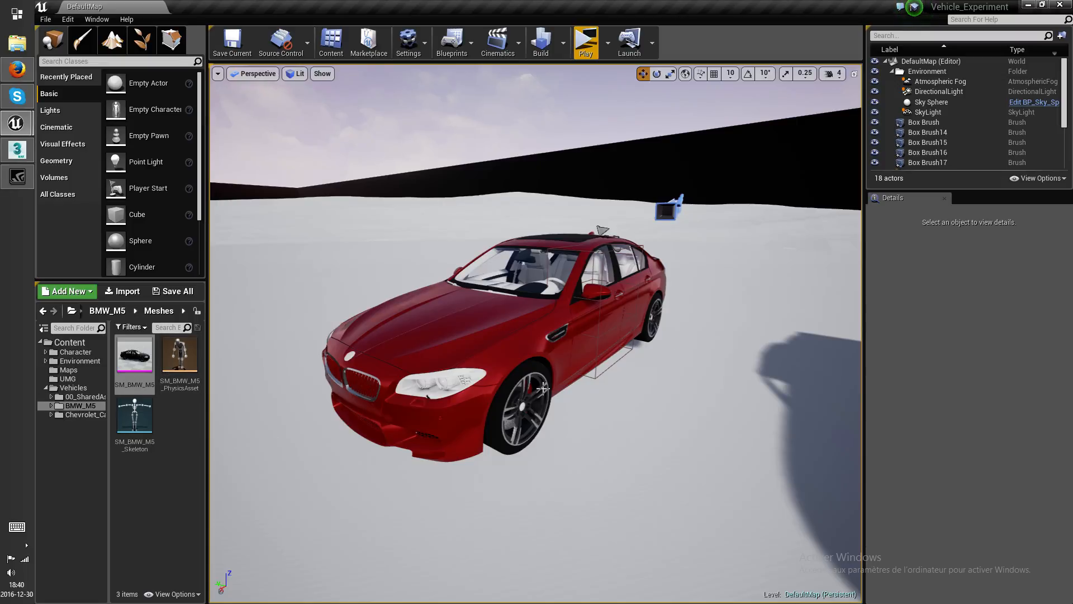
- Play-test the level in a standalone preview, inspect and drive the red BMW M5, and end the preview
click(585, 42)
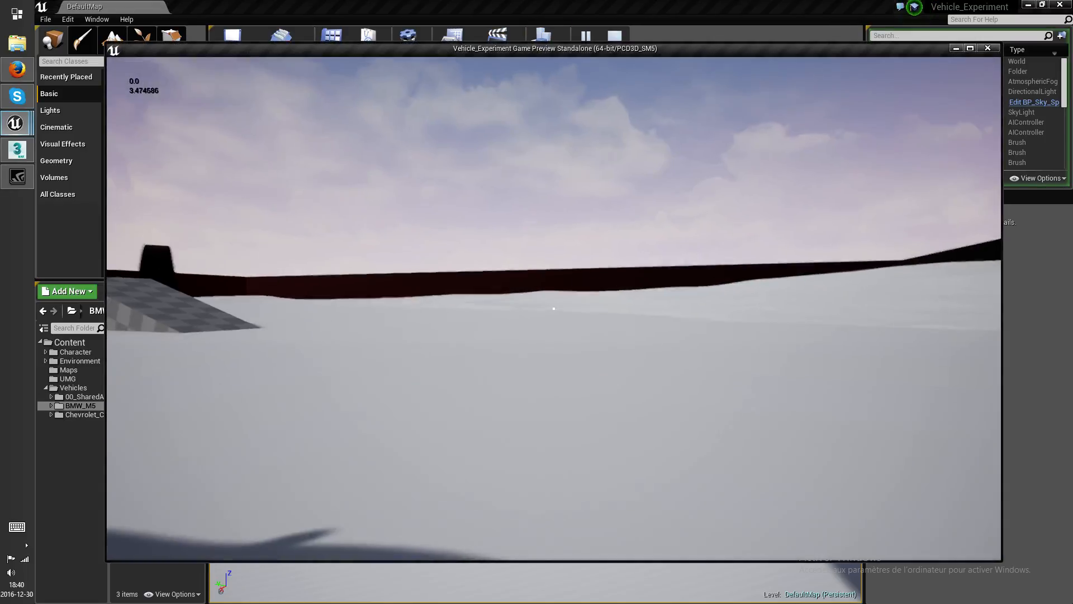
key(a)
key(w)
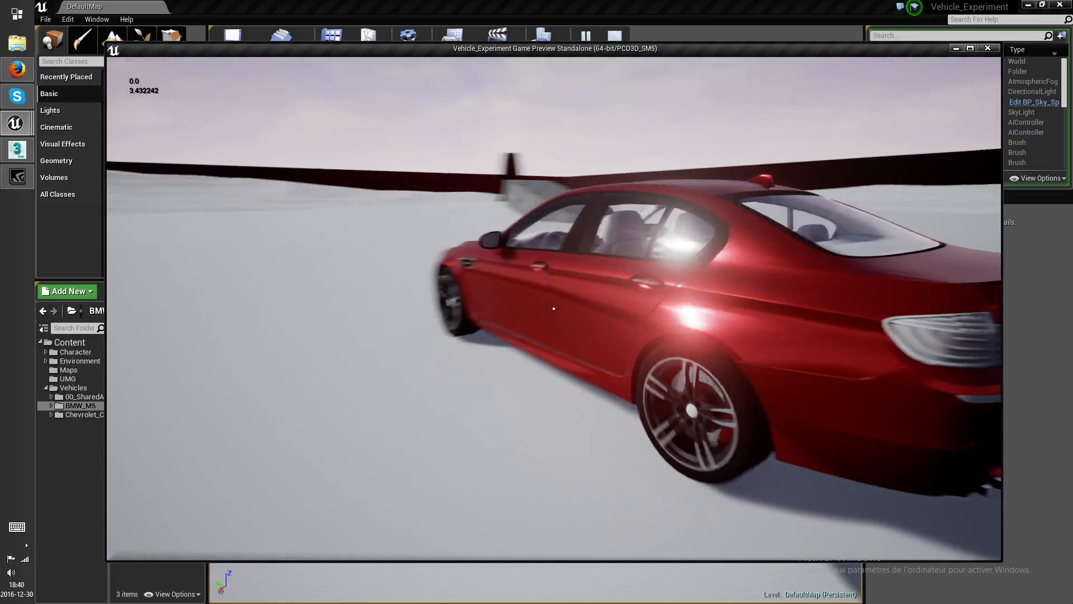
key(a)
key(w)
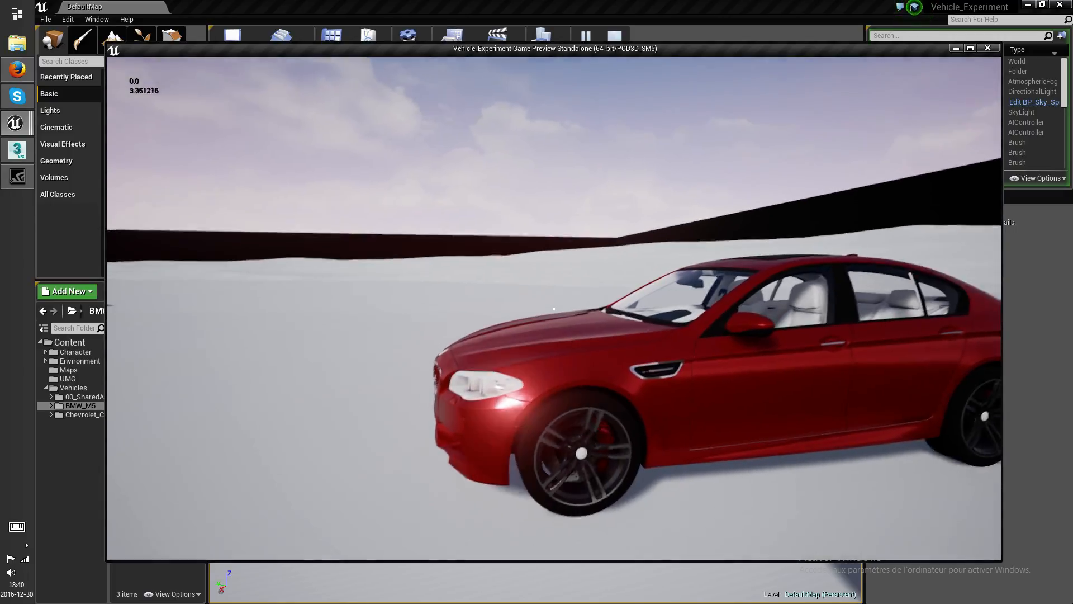
key(d)
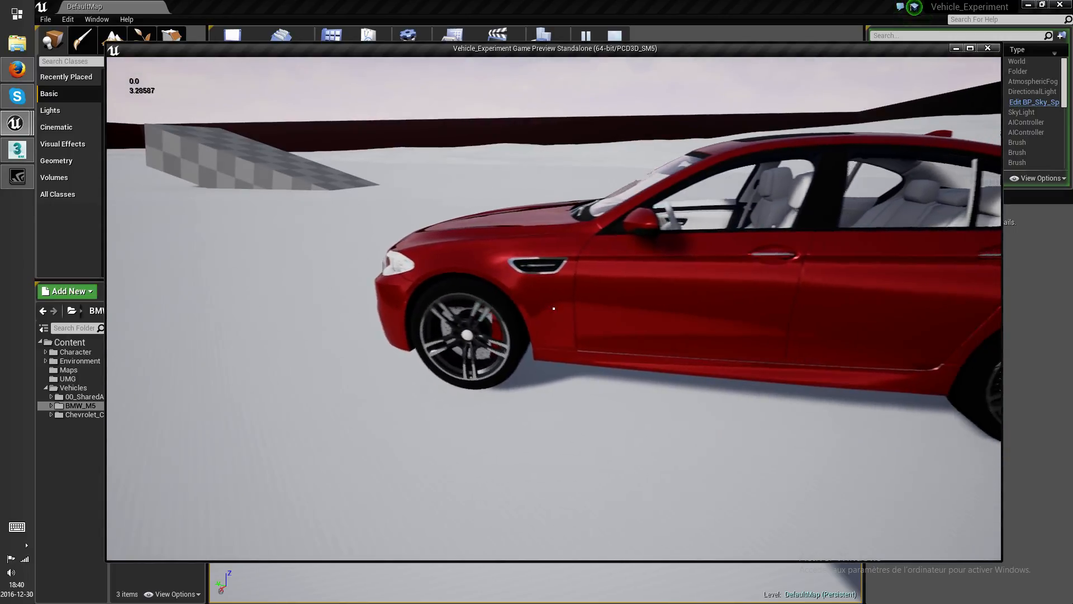
key(w)
key(e)
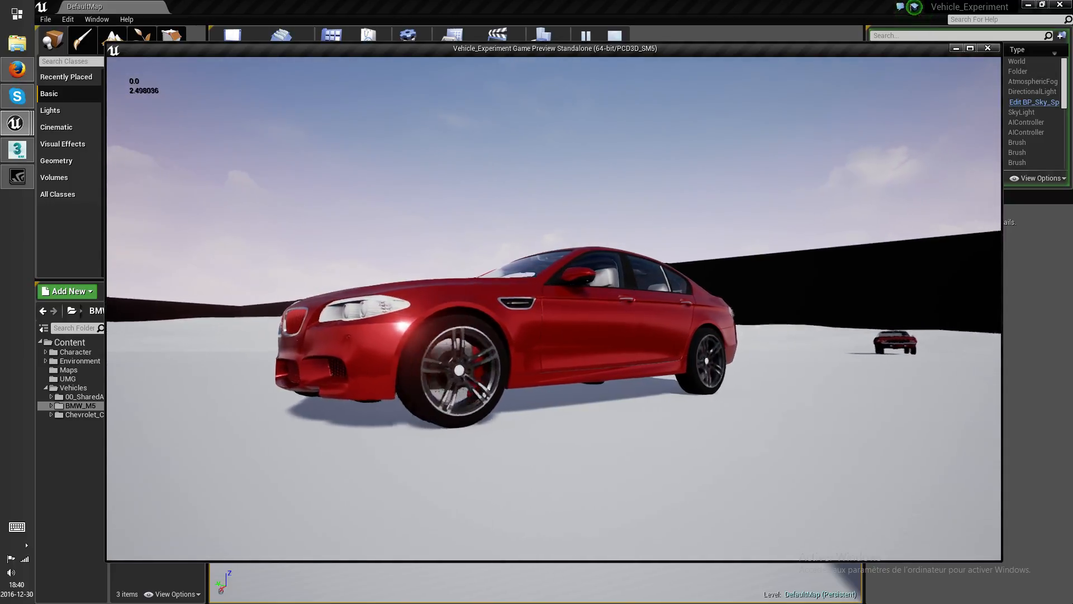
key(w)
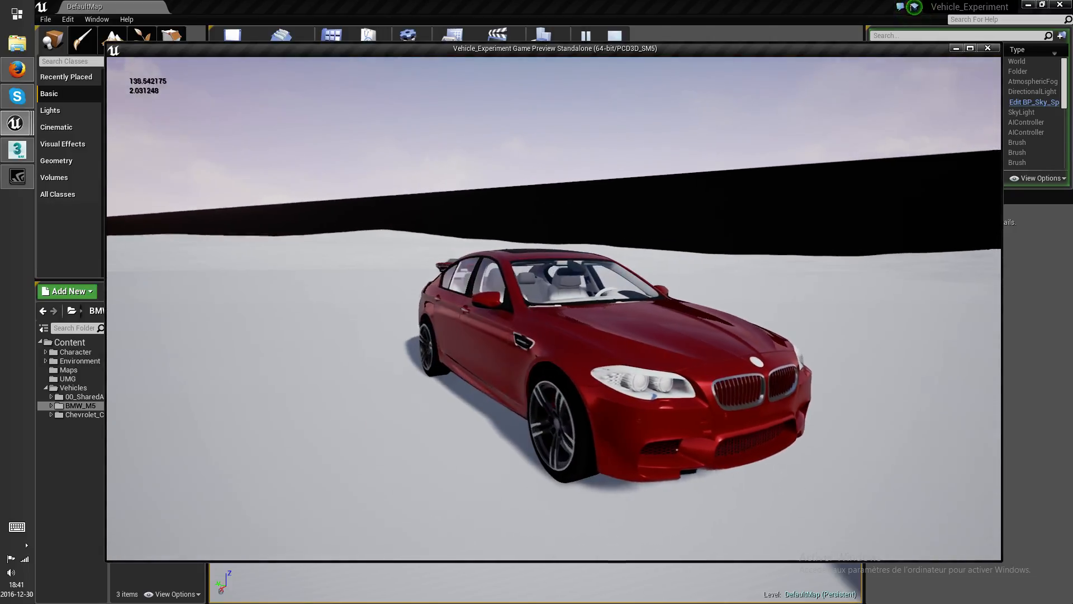
key(Escape)
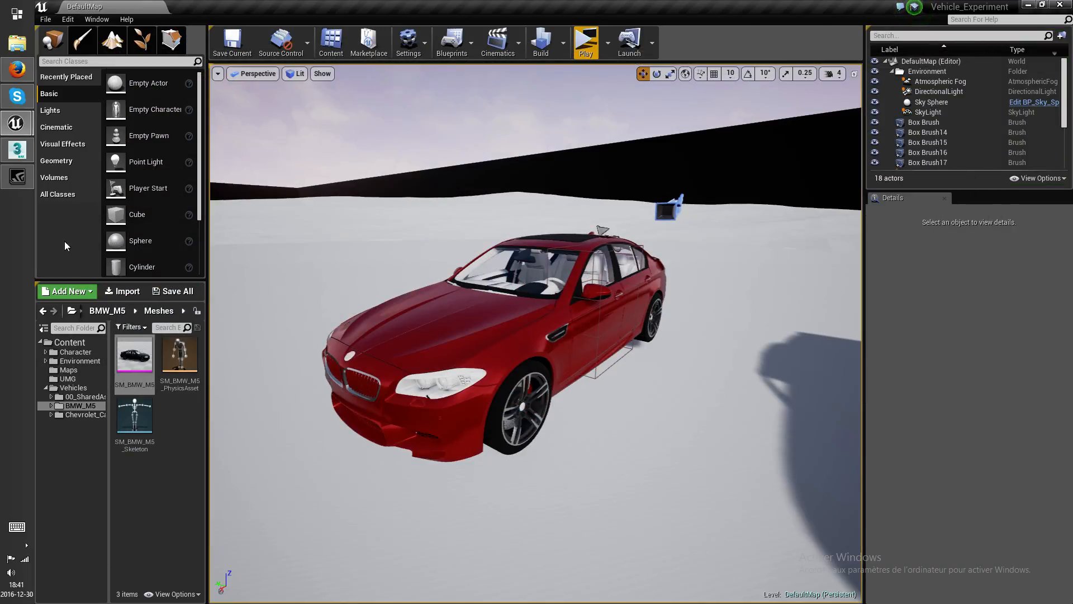
- Switch to 3ds Max and examine the BMW M5's body and right-hand wheels as separate selectable objects
click(17, 150)
middle_drag(750, 411, 755, 404)
click(1051, 596)
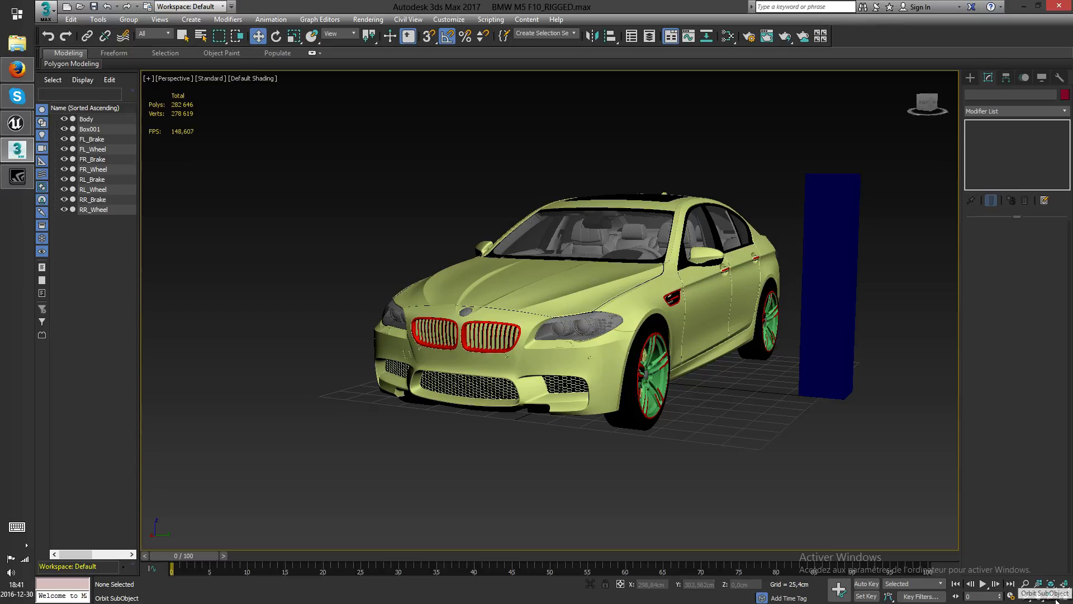
drag(566, 346, 606, 341)
right_click(546, 391)
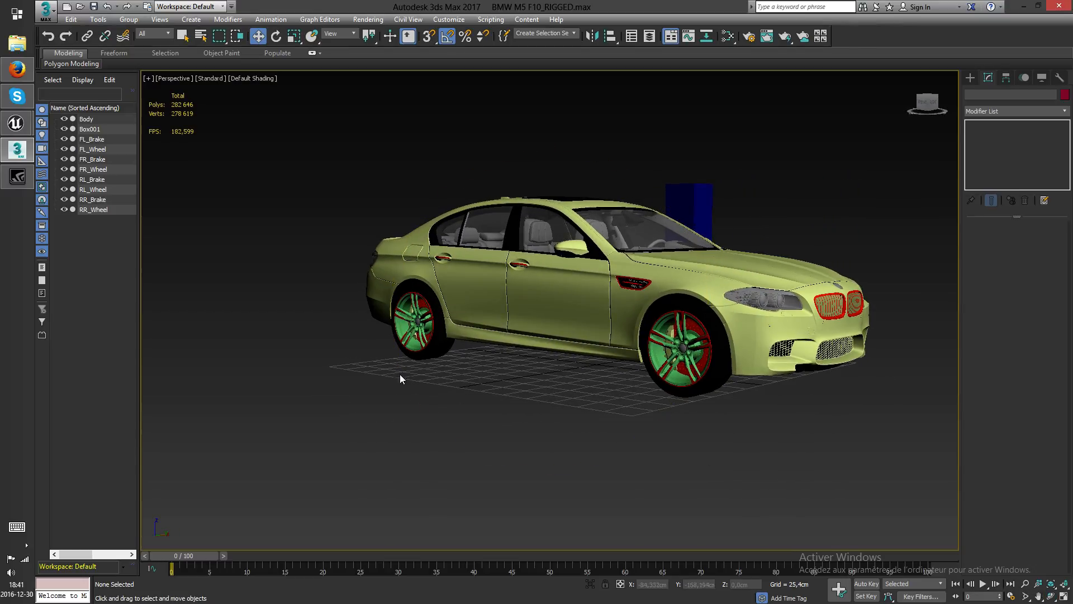
click(423, 347)
middle_drag(502, 352, 585, 383)
click(563, 371)
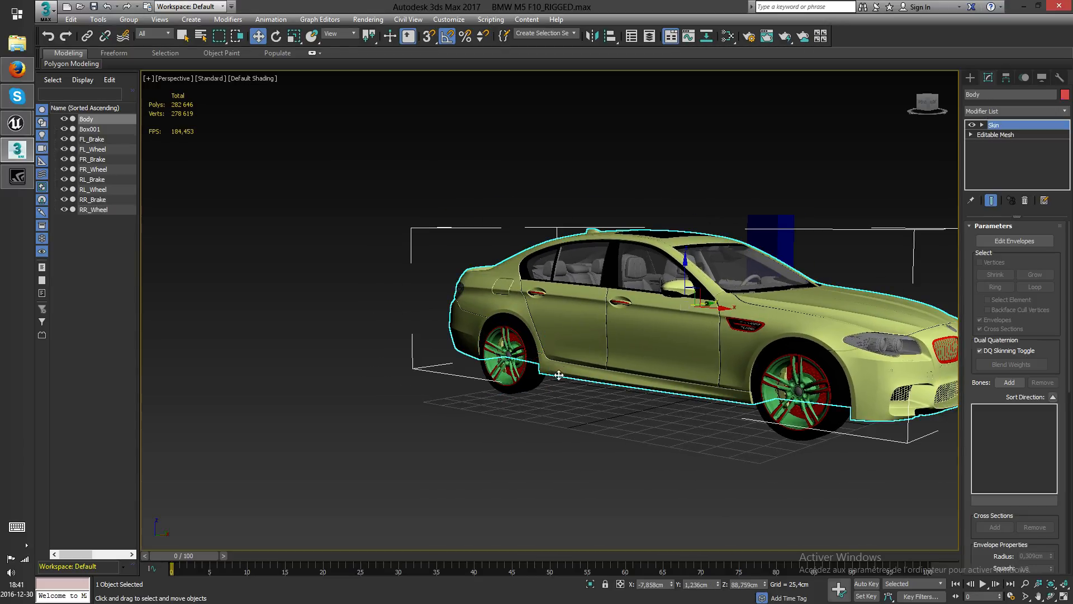
click(517, 383)
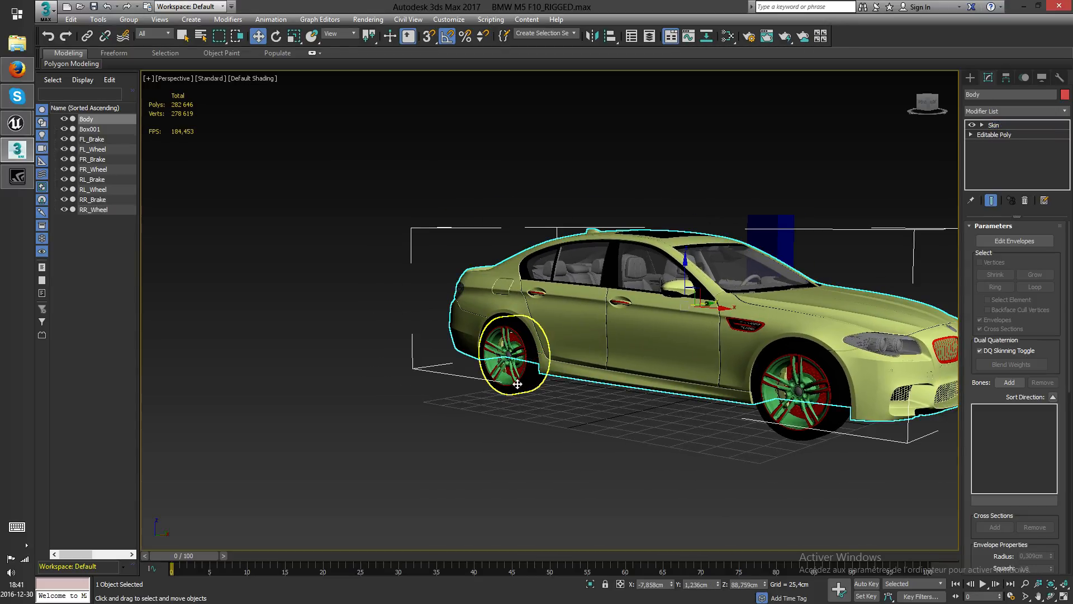
click(833, 433)
click(778, 442)
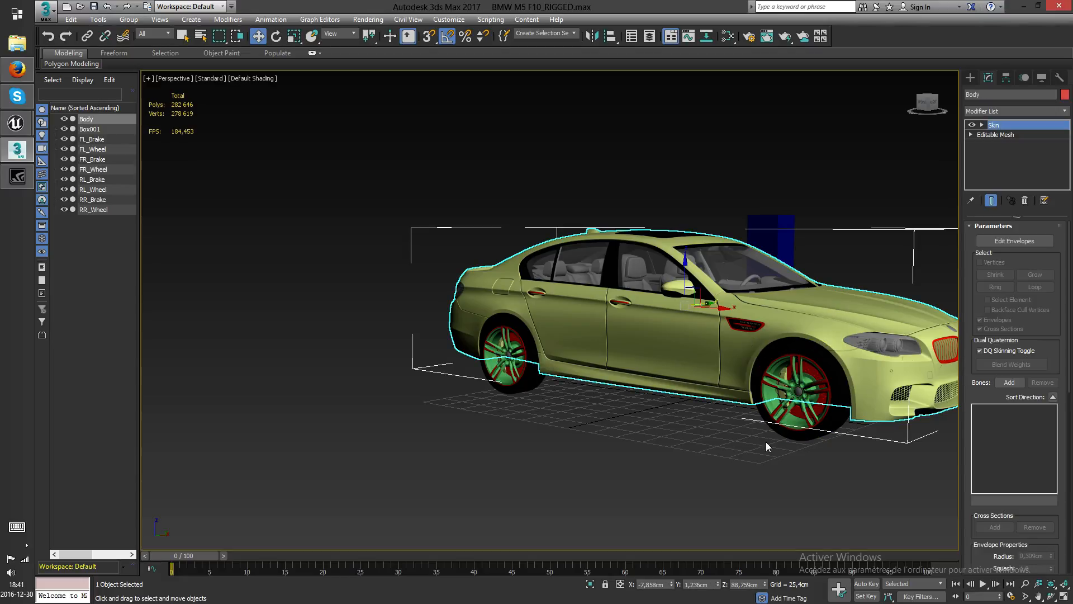
click(523, 383)
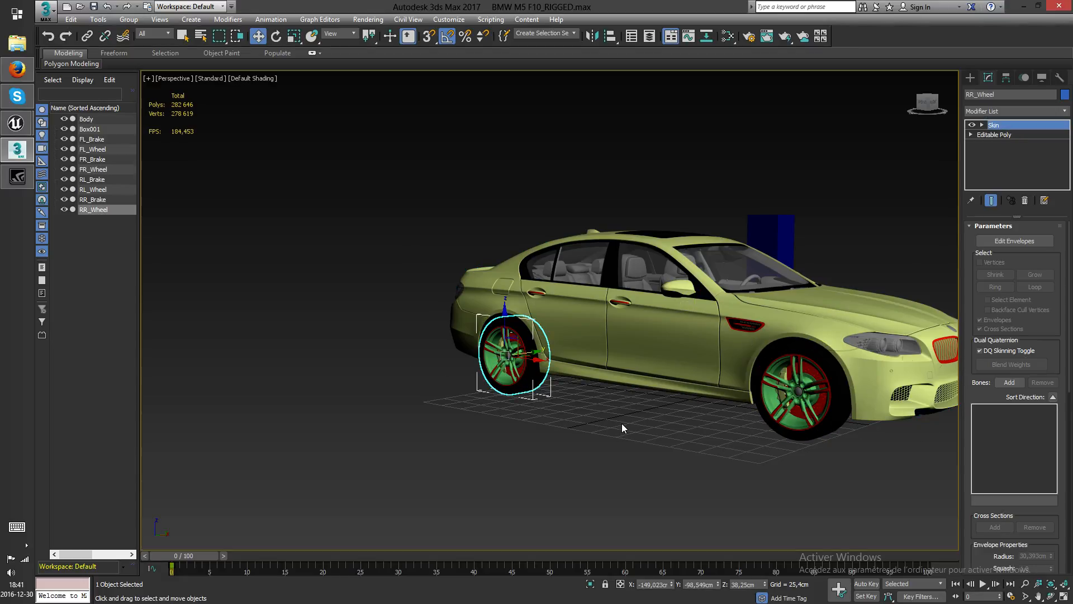
mouse_move(672, 409)
middle_down()
mouse_move(609, 373)
mouse_move(672, 415)
middle_up()
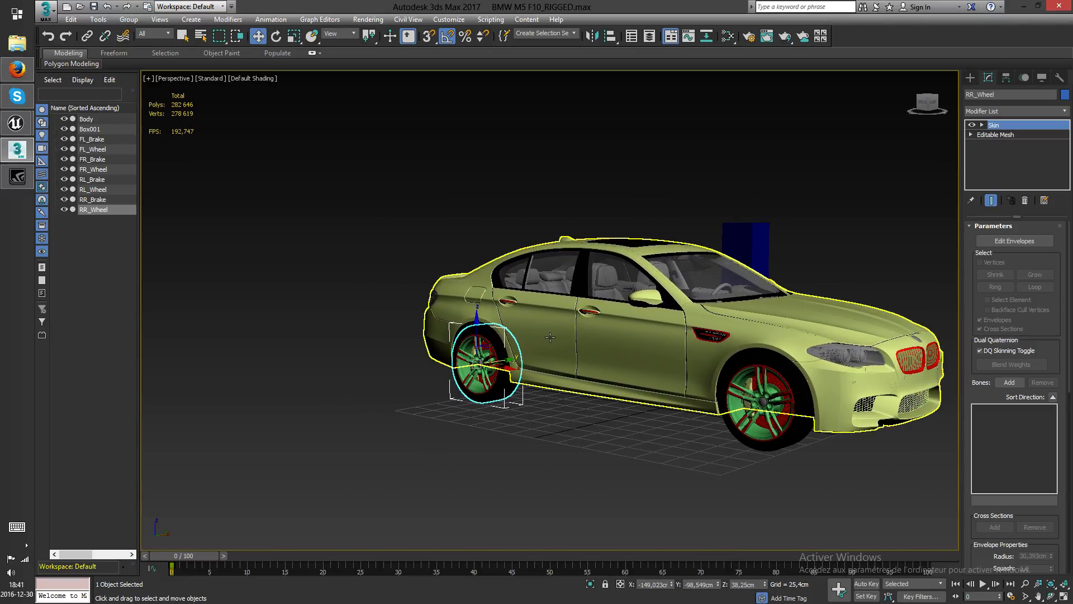
click(575, 343)
click(745, 442)
middle_drag(613, 434, 588, 453)
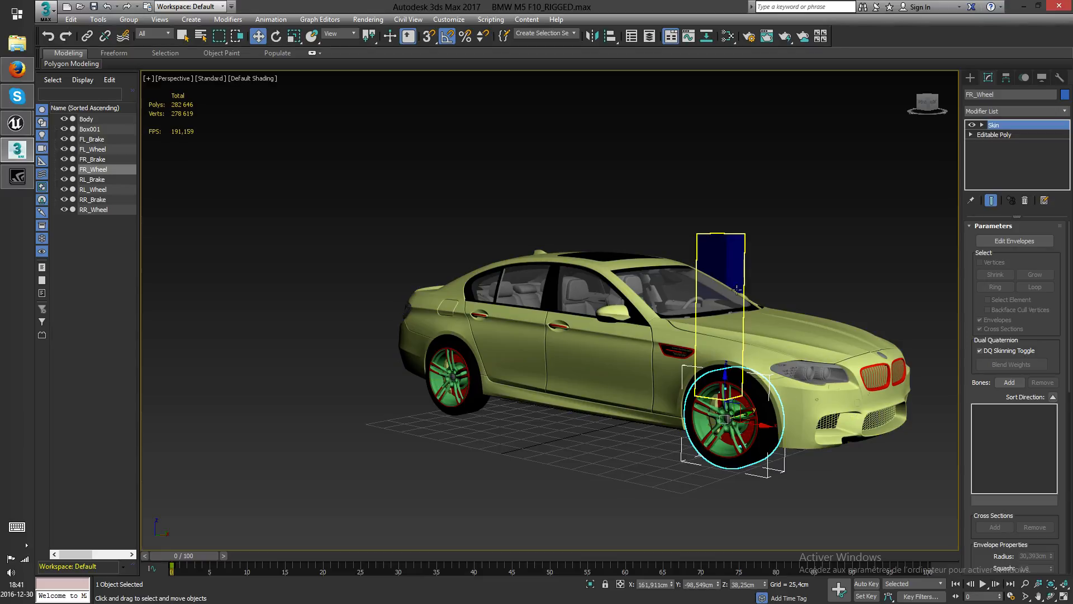
- Examine the car's orientation from above and from a raised side angle with its body selected
click(1051, 597)
drag(582, 351, 570, 385)
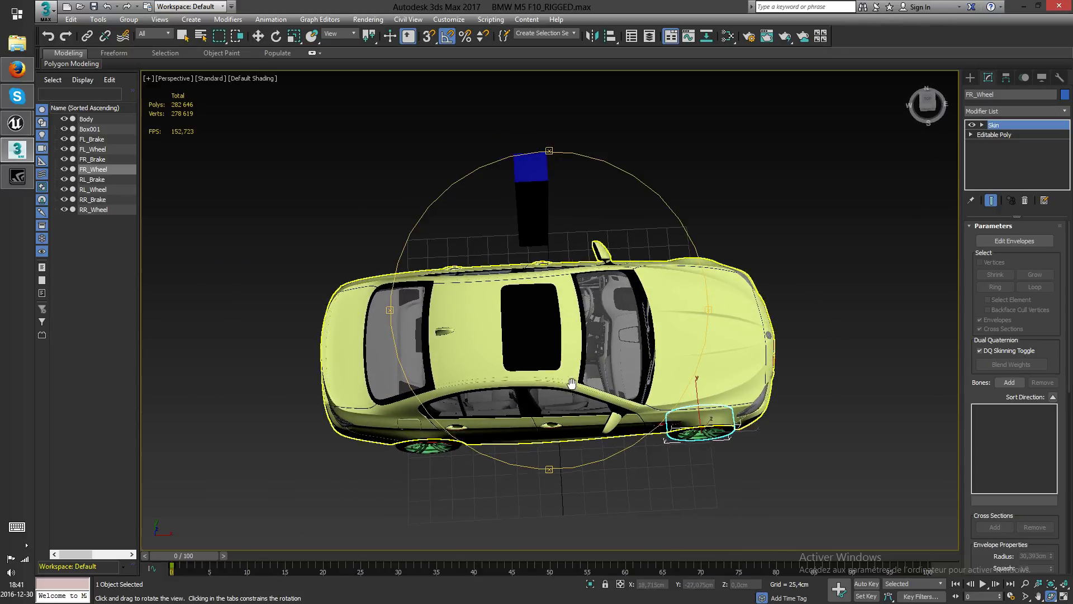
scroll(570, 386, down, 3)
right_click(570, 386)
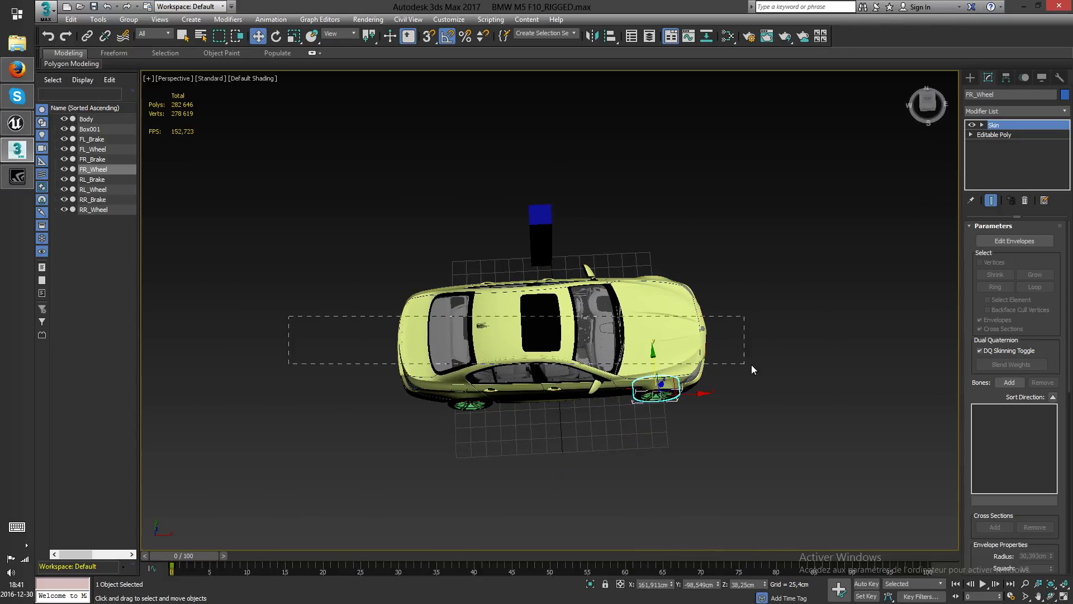
click(677, 347)
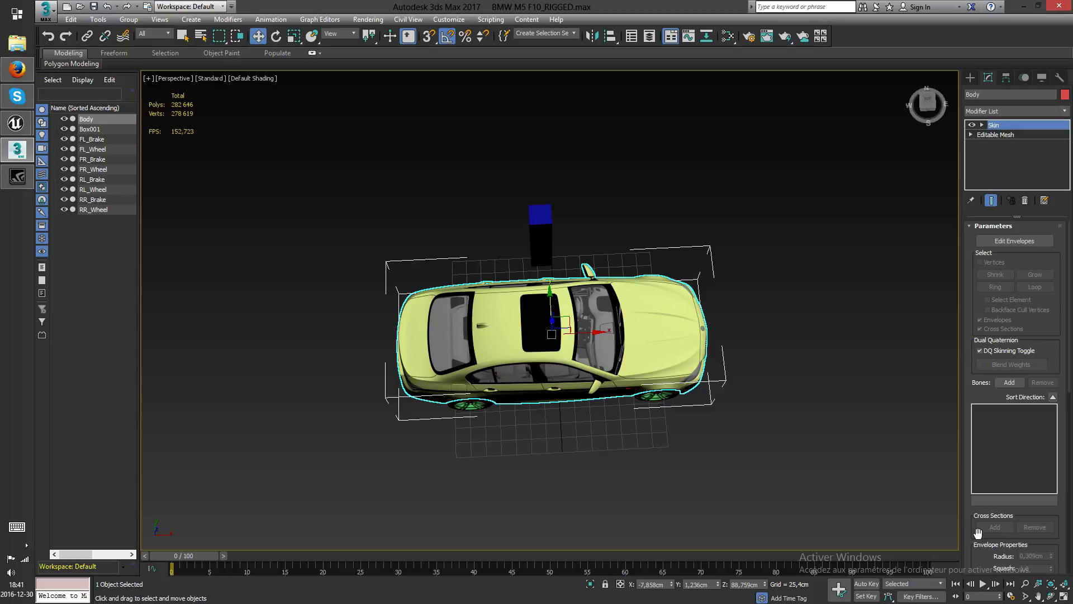
click(1050, 596)
drag(609, 358, 593, 319)
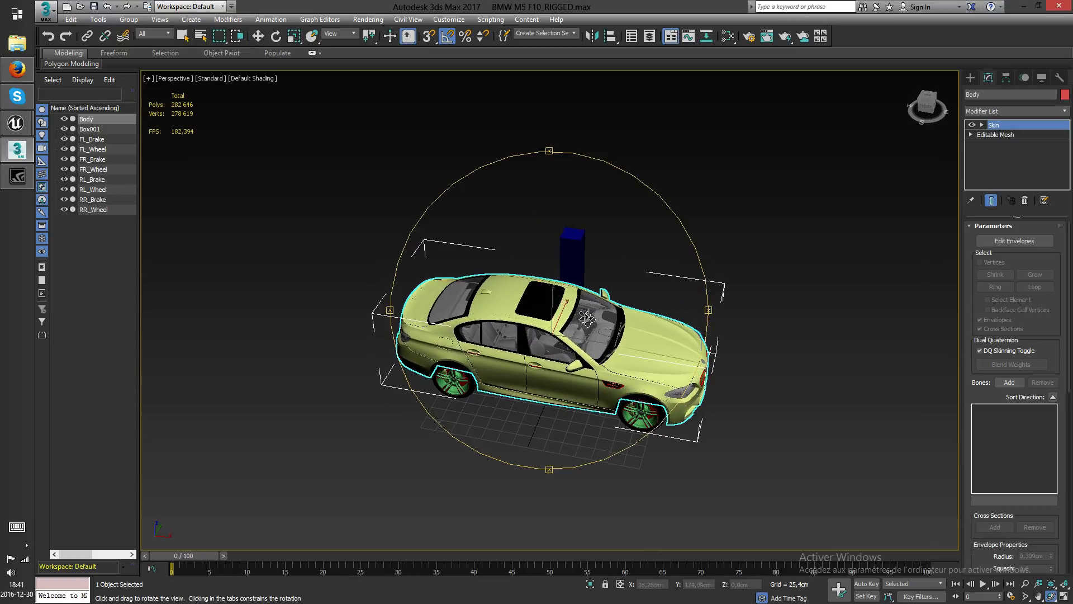
right_click(594, 319)
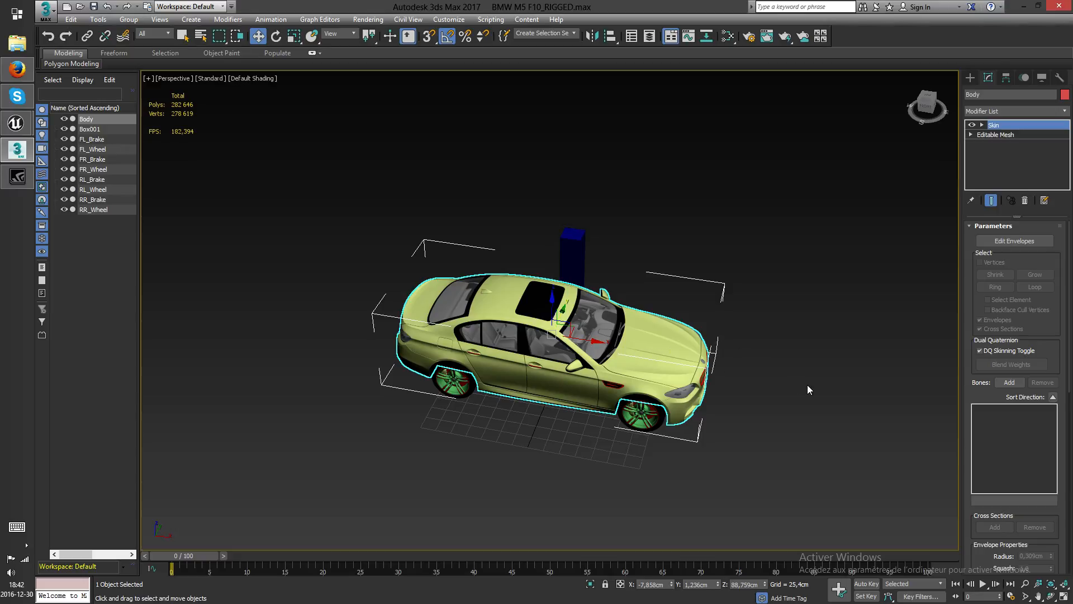
- Select the tall blue box behind the car and compare its height with the car's
middle_drag(748, 379, 733, 413)
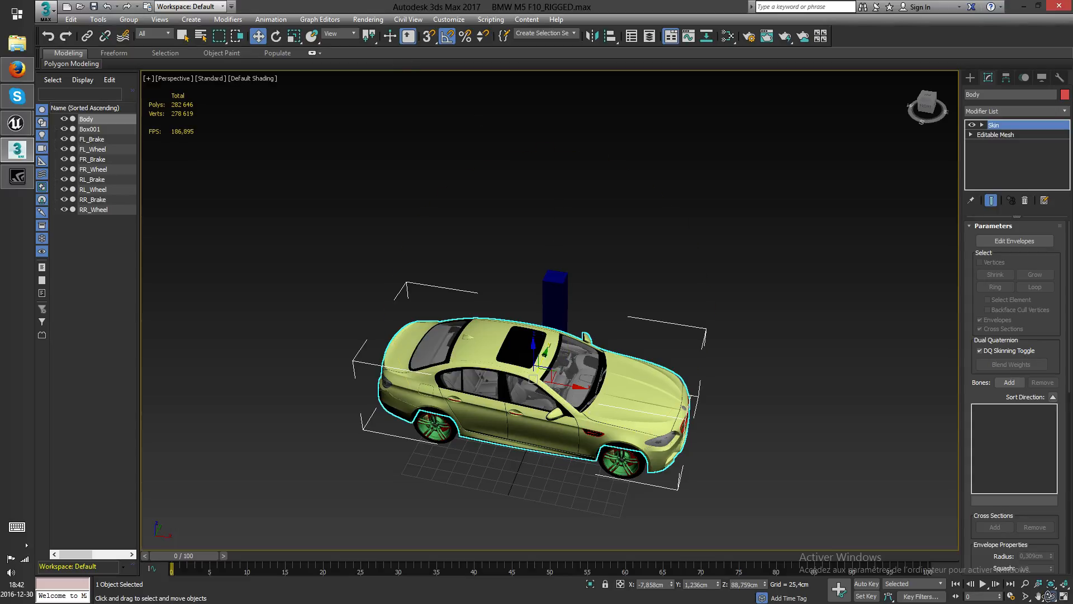
click(1049, 598)
drag(604, 394, 595, 355)
right_click(595, 356)
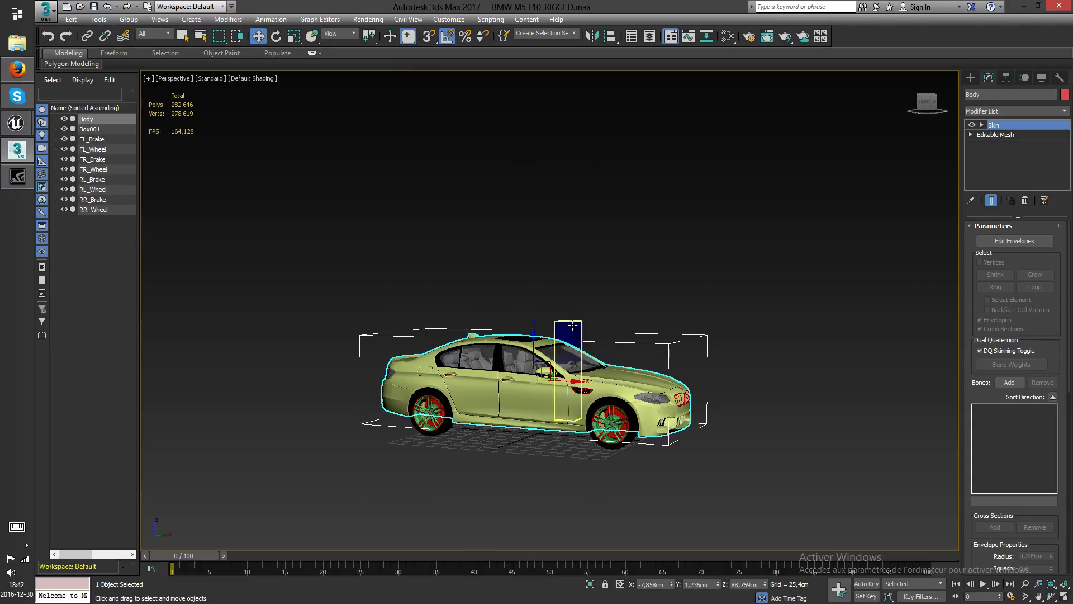
click(573, 327)
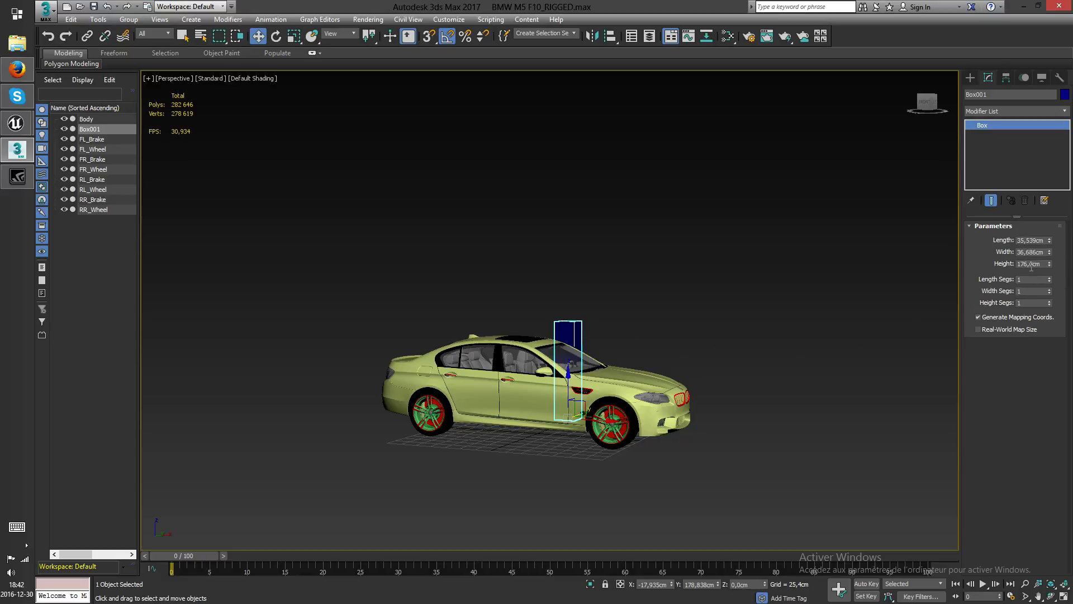
middle_drag(606, 384, 692, 400)
scroll(661, 402, up, 3)
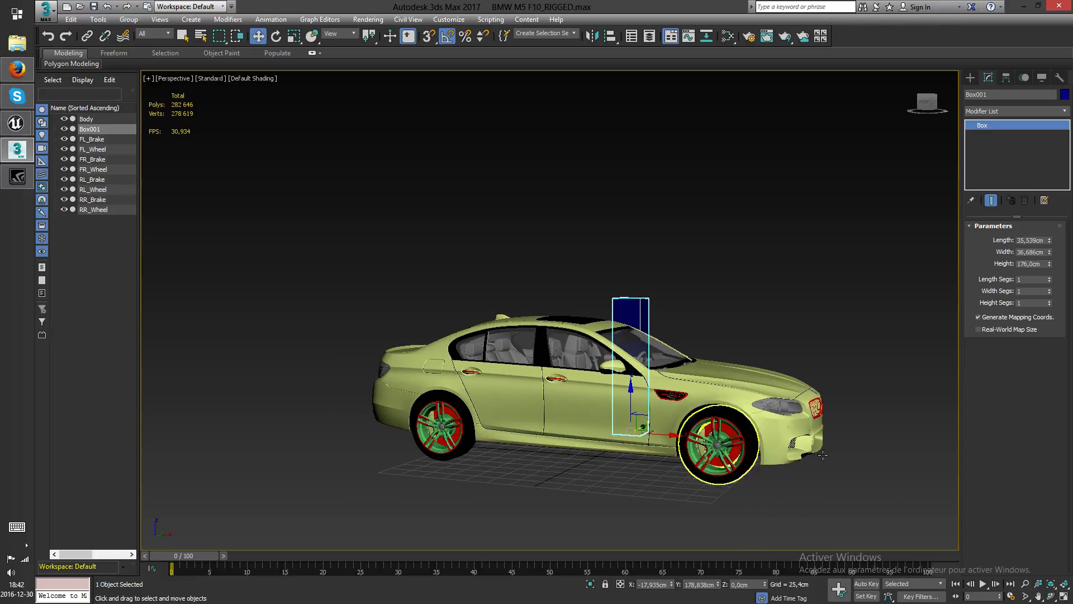
- Show the scene in four viewports and delete the tall blue box beside the car
click(1050, 597)
drag(536, 318, 805, 450)
click(1061, 596)
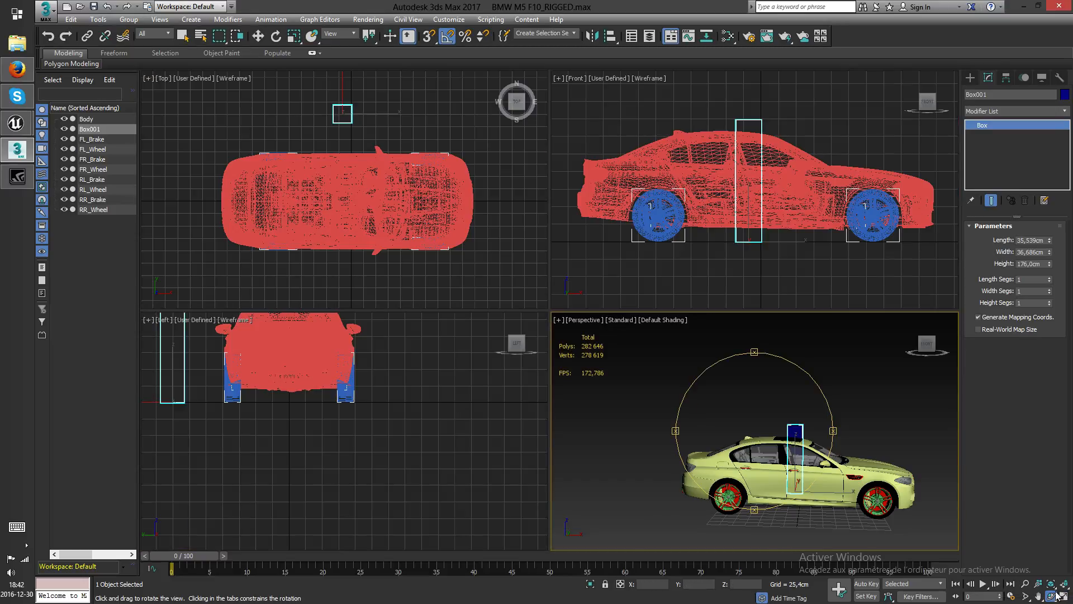
middle_drag(744, 218, 764, 208)
key(w)
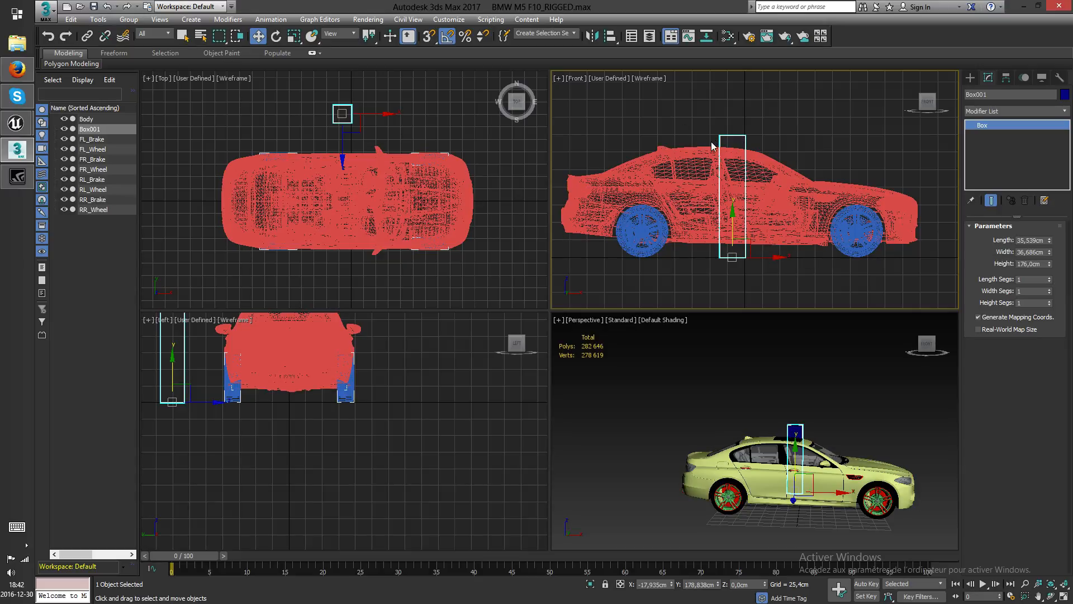
double_click(659, 585)
drag(639, 592, 656, 598)
key(Delete)
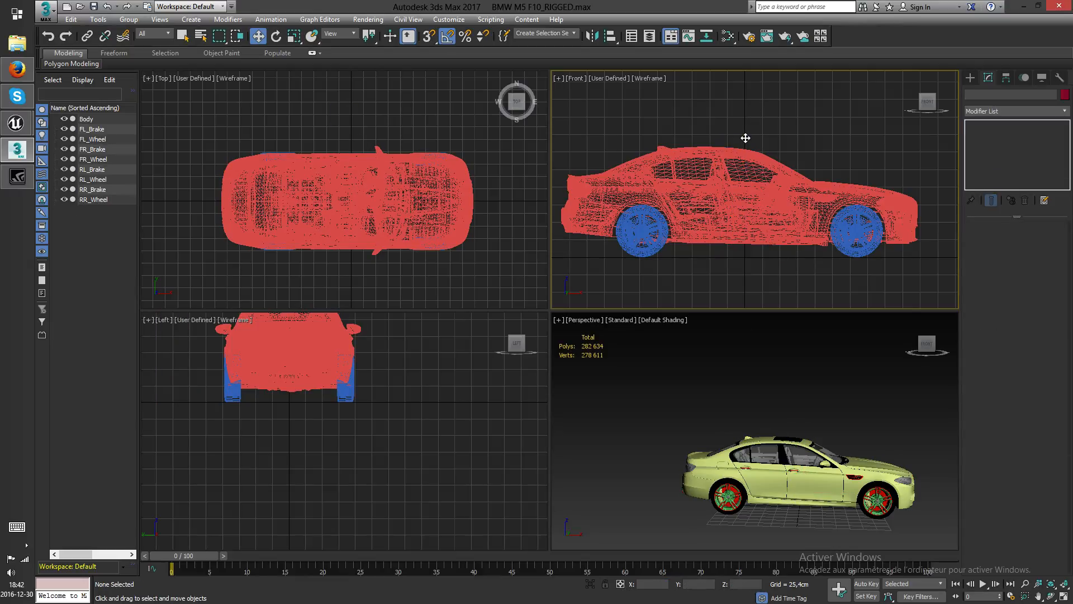
click(352, 91)
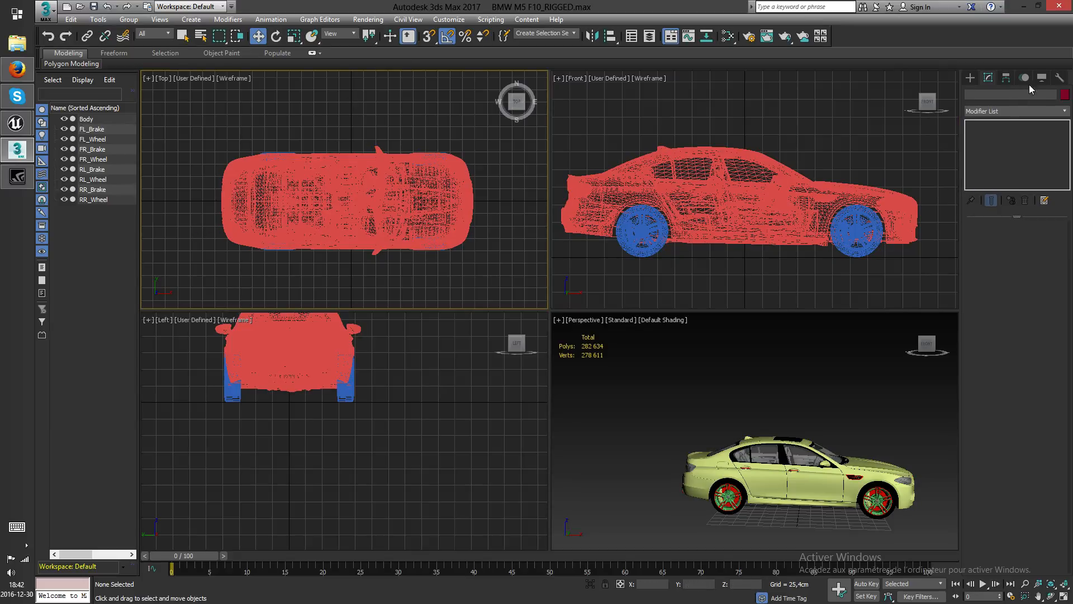
click(1059, 79)
click(1041, 79)
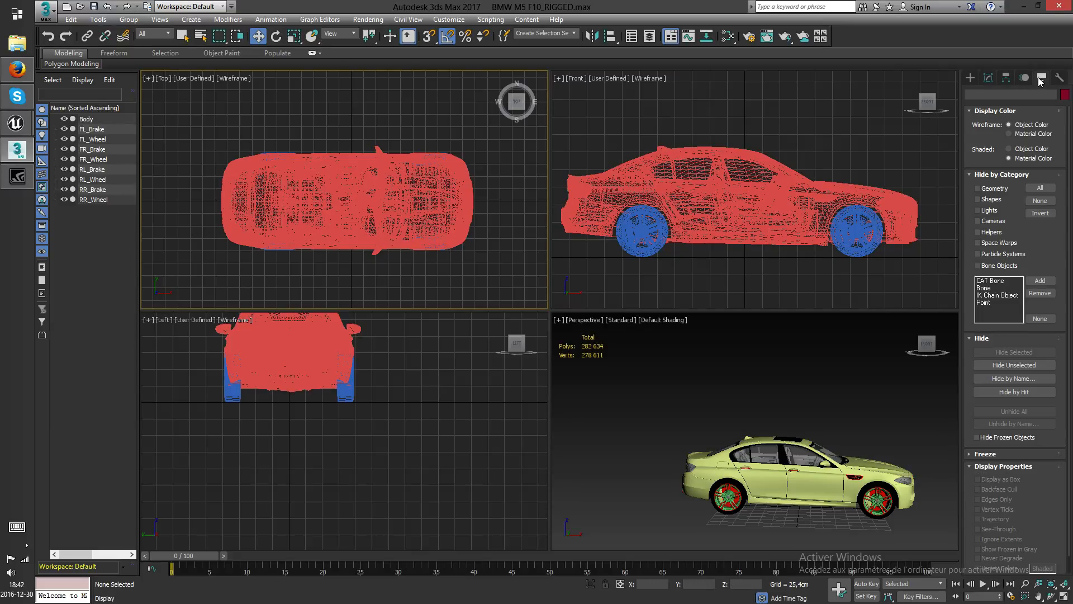
click(1021, 78)
click(1008, 79)
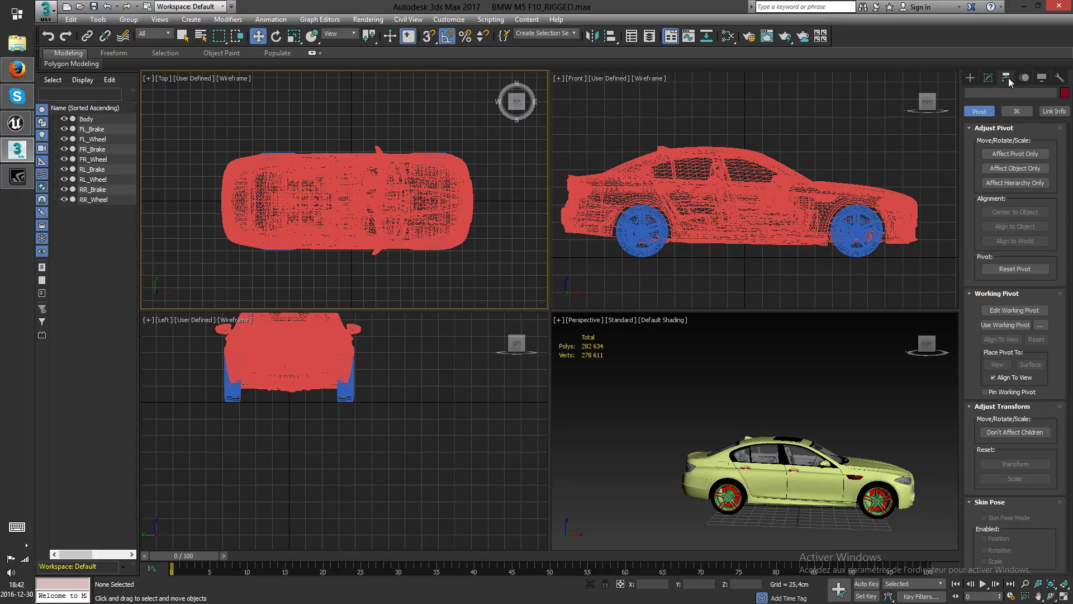
click(987, 79)
- Draw a single bone with its end bone beneath the front part of the car in the Front view
click(971, 79)
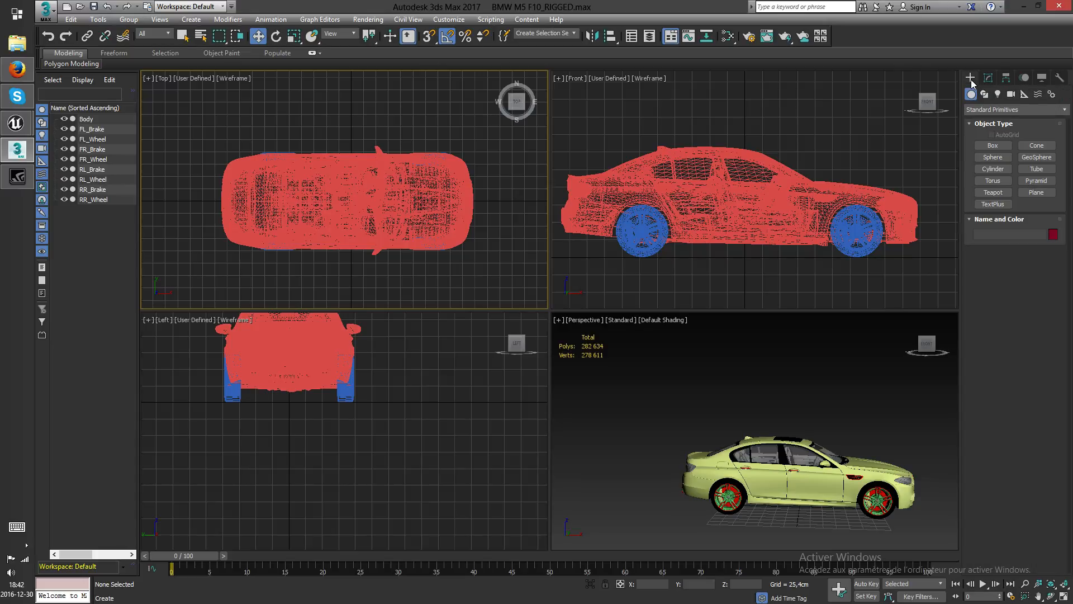
click(1050, 93)
click(993, 145)
middle_drag(773, 301, 750, 244)
click(748, 249)
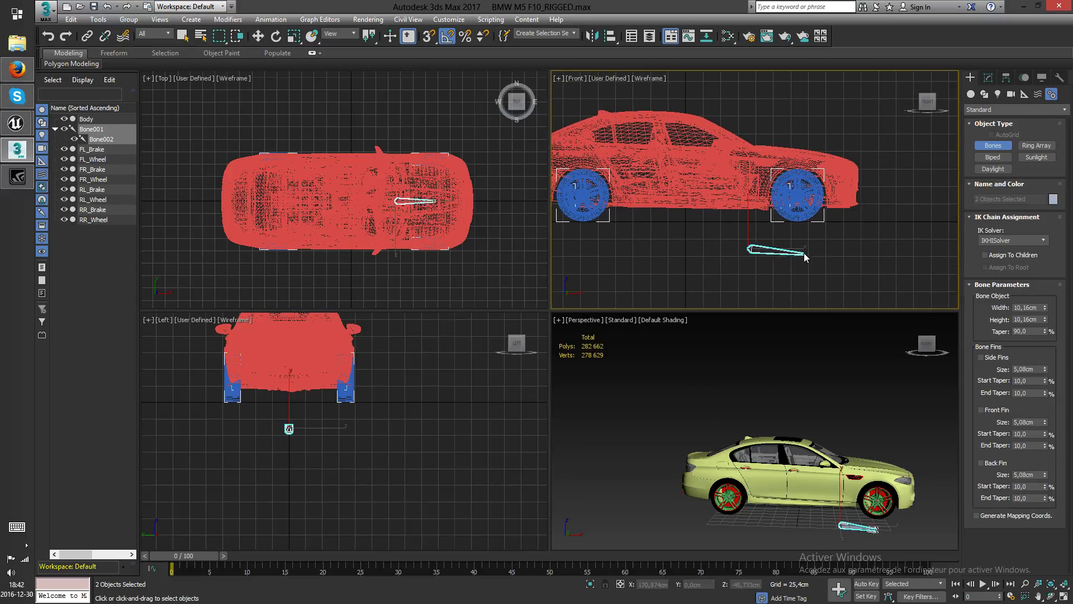
click(798, 249)
right_click(821, 263)
- Delete the long parent bone, keeping only the small end bone
key(w)
click(783, 258)
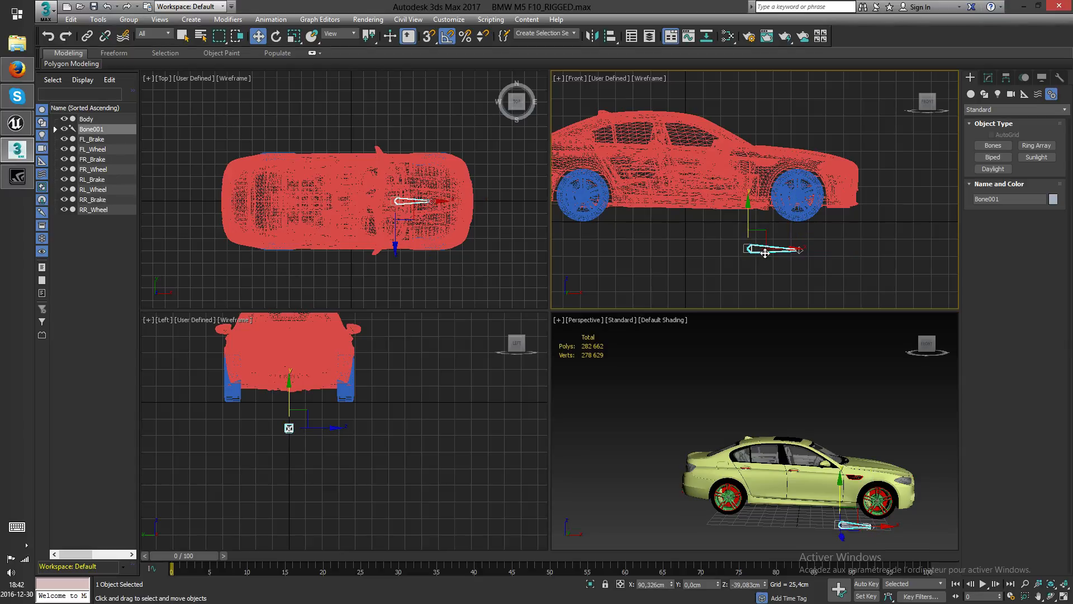
key(Delete)
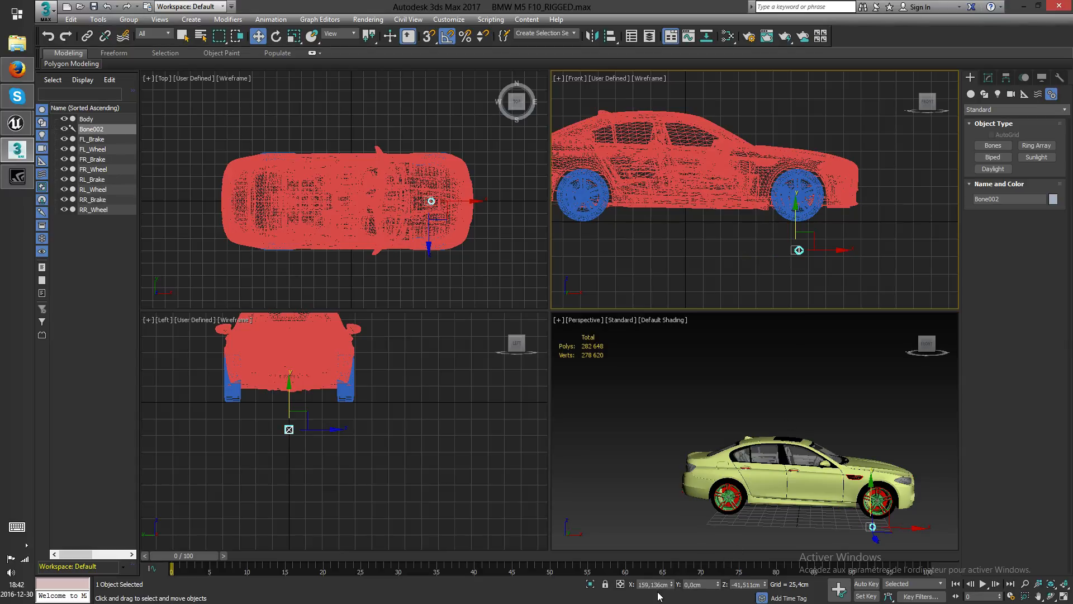
- Move the remaining bone to the scene origin with X, Y and Z positions set to 0 cm
double_click(654, 584)
text(0)
key(Tab)
text(0)
key(Tab)
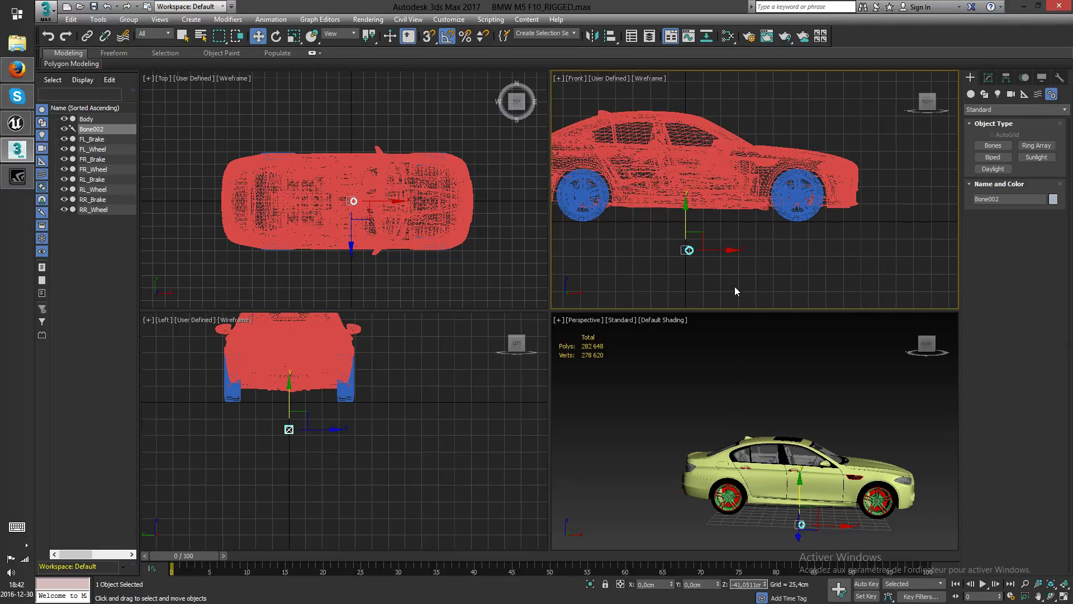
double_click(760, 584)
text(0cm)
right_click(727, 259)
click(694, 274)
scroll(693, 273, up, 5)
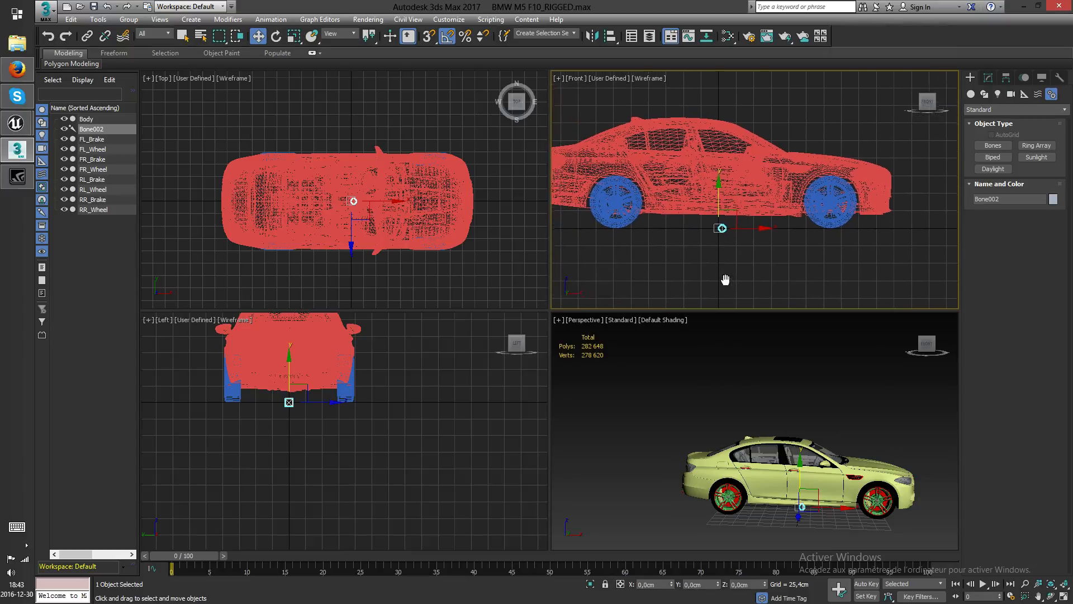
- Set the bone's rotation to 0 on the X and Y axes
click(276, 36)
scroll(755, 231, down, 4)
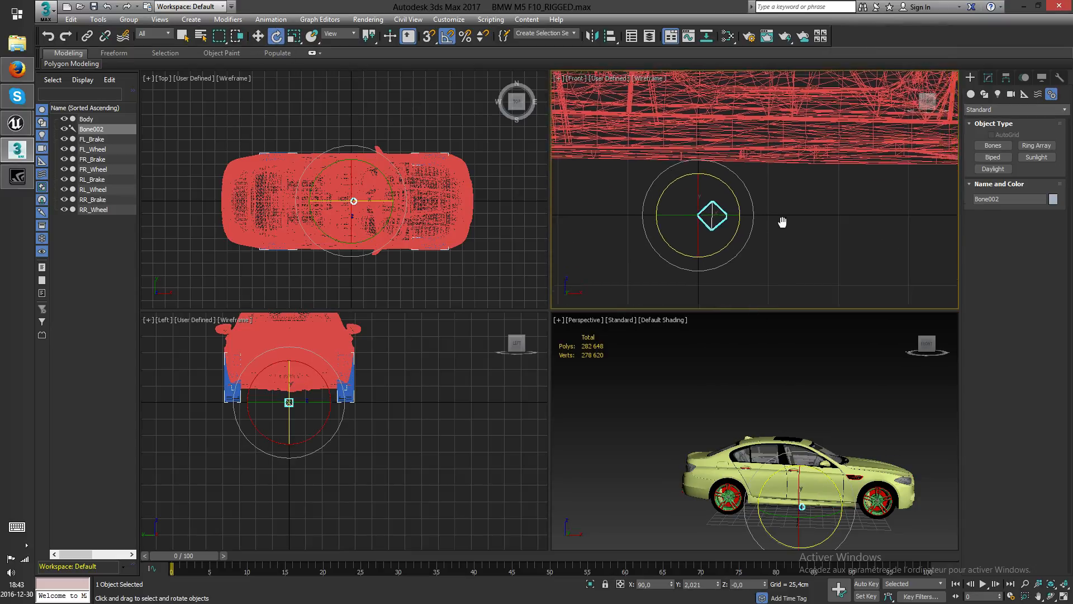
drag(665, 584, 632, 589)
text(0)
click(703, 584)
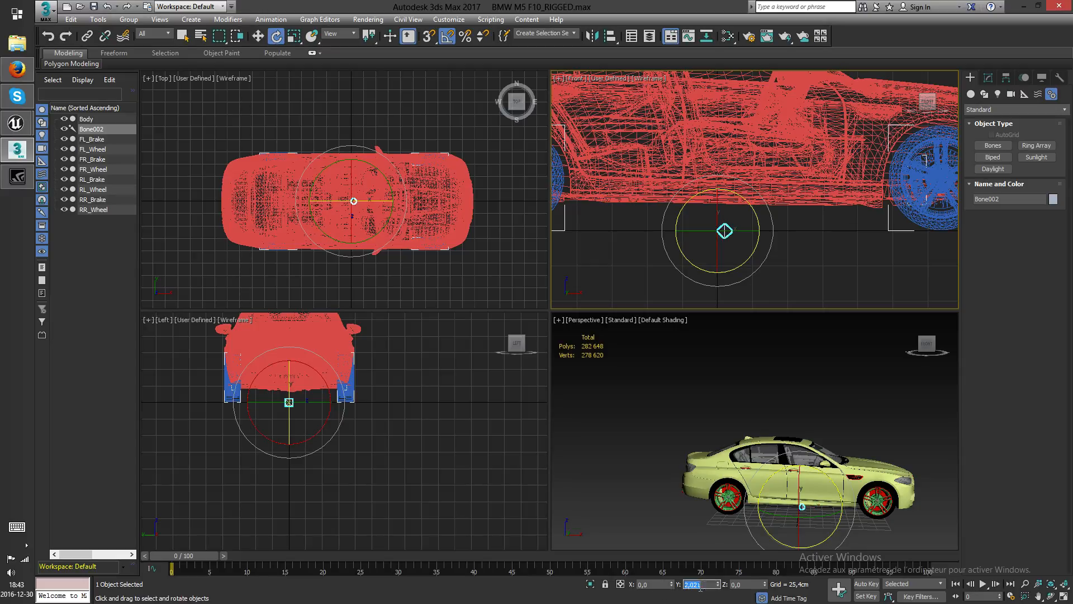
text(0)
middle_drag(810, 254, 810, 264)
click(810, 263)
scroll(758, 306, down, 4)
- Rename the bone as B_Root and deselect it
click(719, 248)
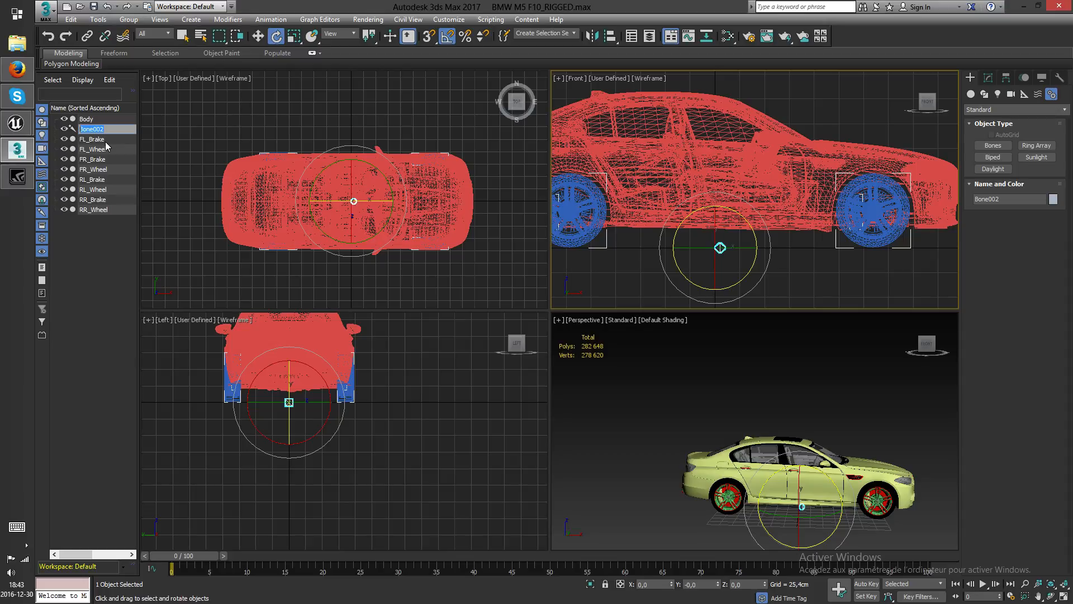
text(B_Root)
key(Return)
click(320, 132)
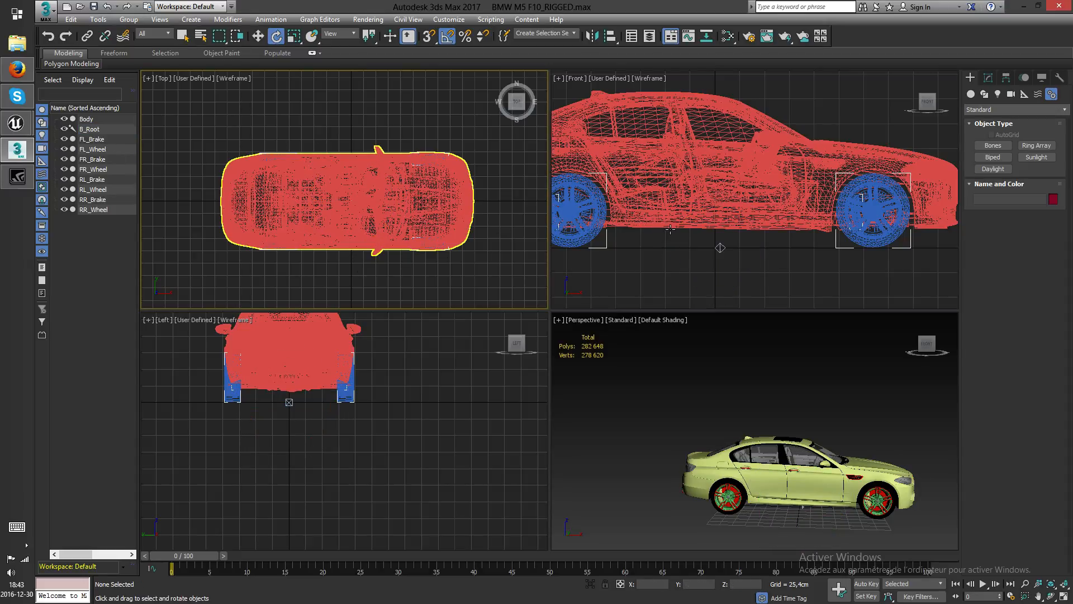
- Clone the B_Root bone as an independent copy named B_FR_Wheel
middle_drag(775, 277, 784, 244)
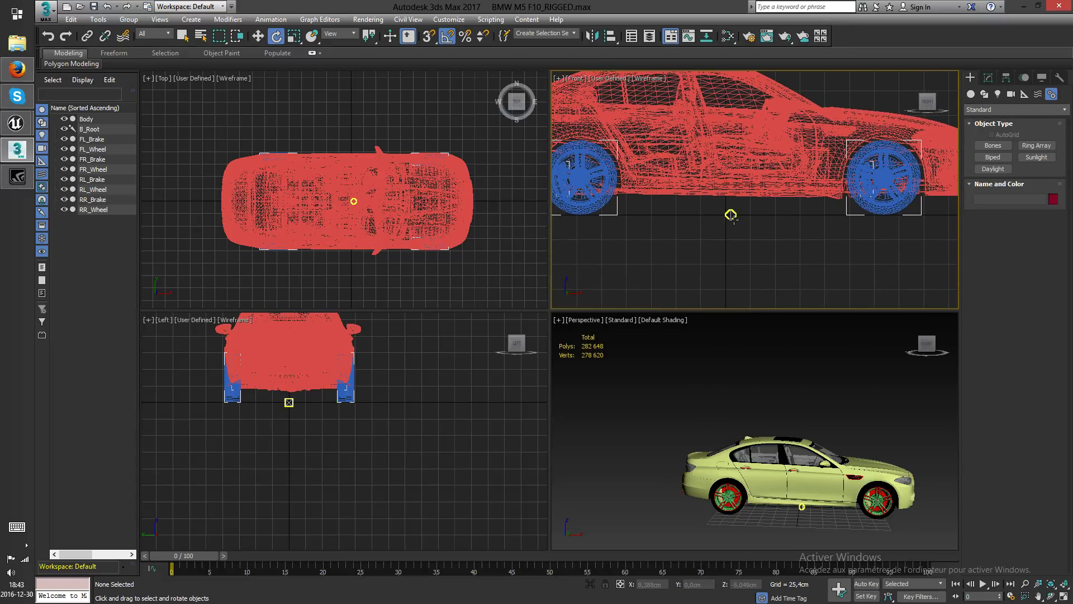
click(730, 215)
click(259, 36)
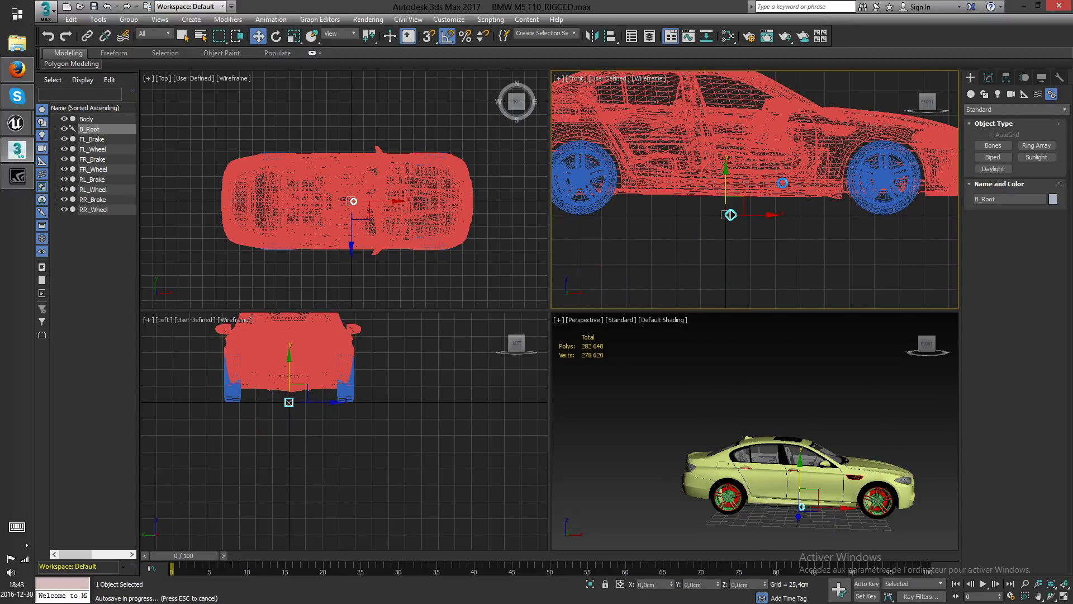
scroll(783, 183, down, 2)
middle_drag(785, 184, 759, 195)
scroll(764, 213, up, 2)
key(ctrl+v)
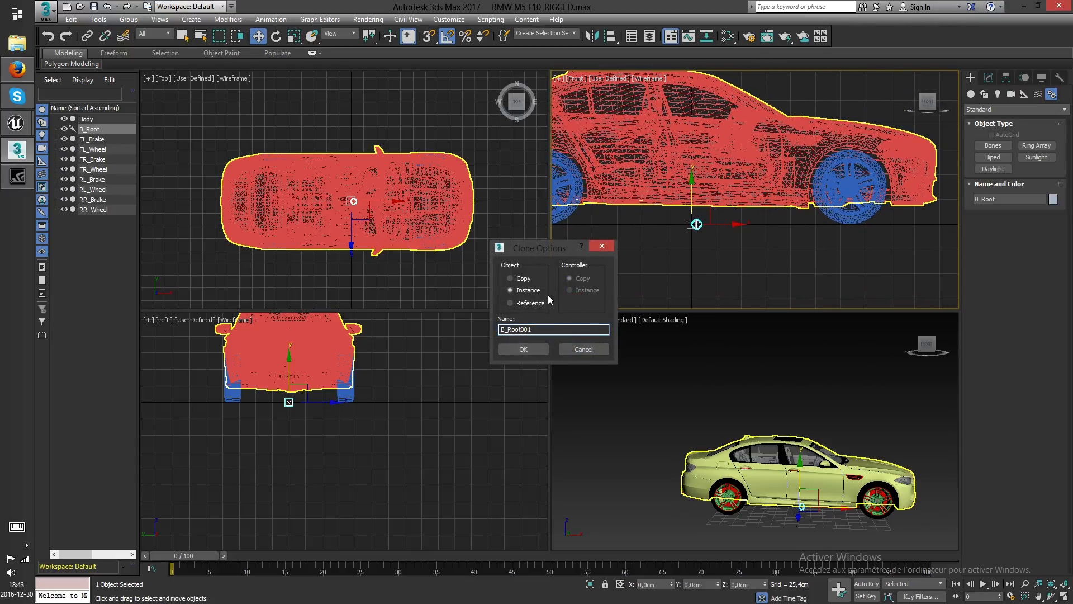
click(519, 278)
click(509, 346)
- Move the B_FR_Wheel bone forward and up to the front wheel's hub centre in the Front view, at about X 161.9, Z 38.26 cm
drag(735, 225, 889, 224)
scroll(945, 180, up, 4)
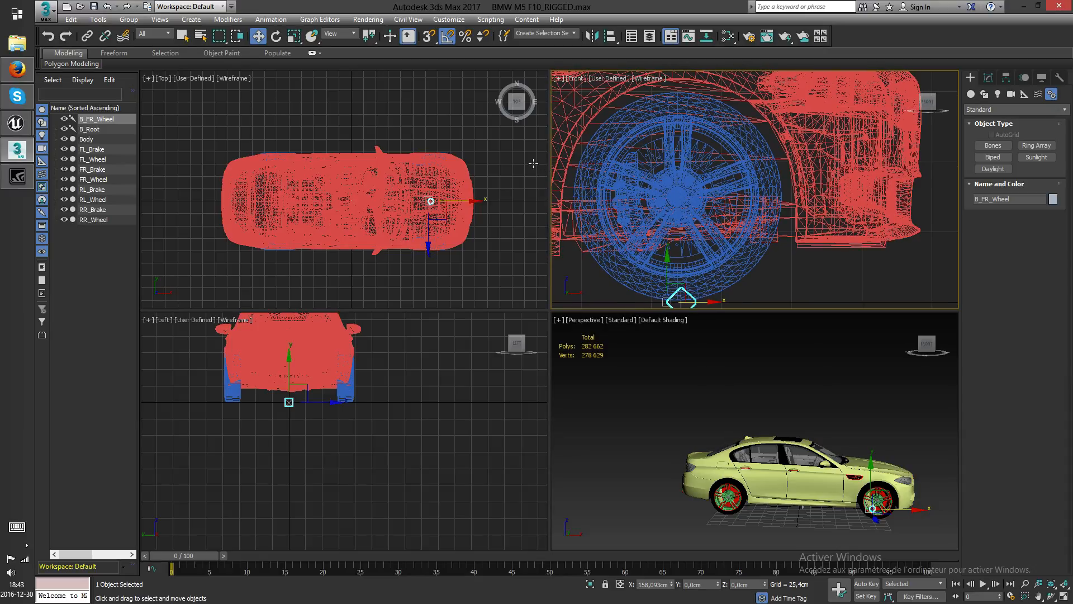
click(429, 36)
scroll(717, 266, up, 3)
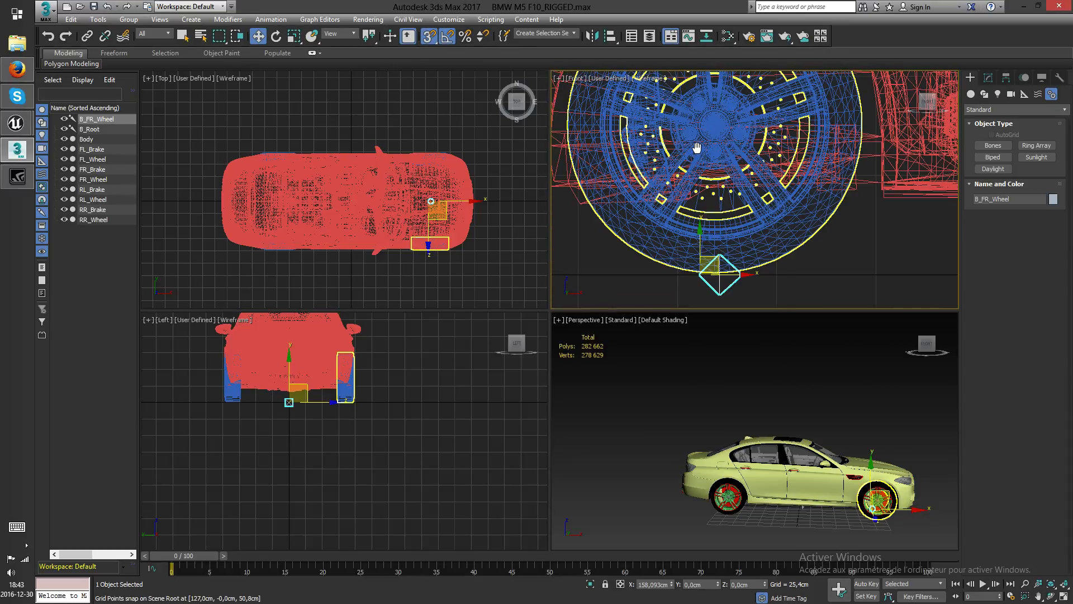
drag(717, 266, 716, 143)
scroll(712, 127, up, 3)
scroll(718, 124, up, 4)
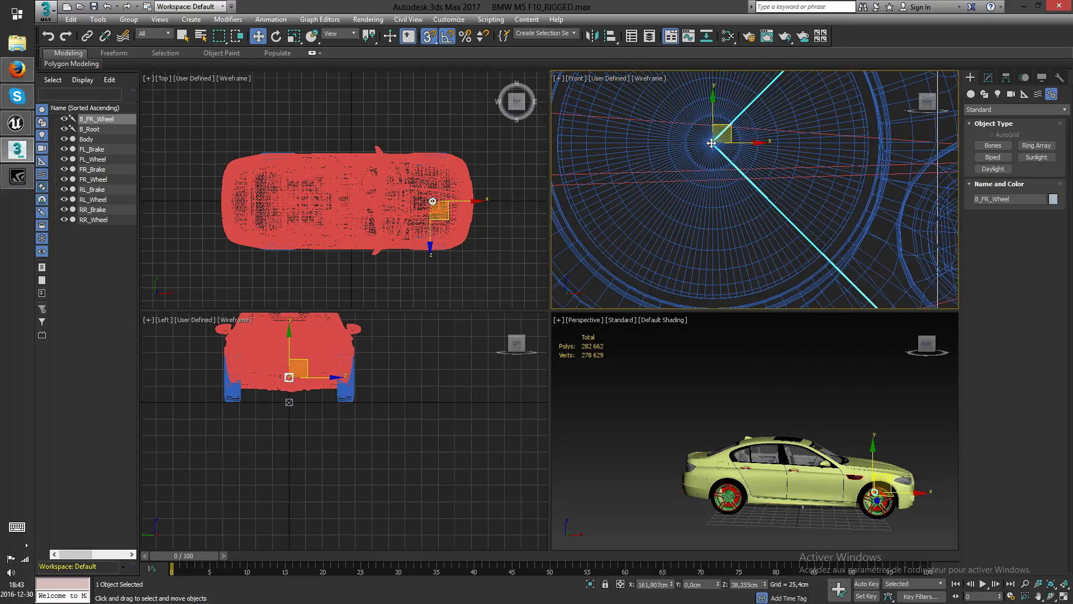
scroll(713, 141, up, 3)
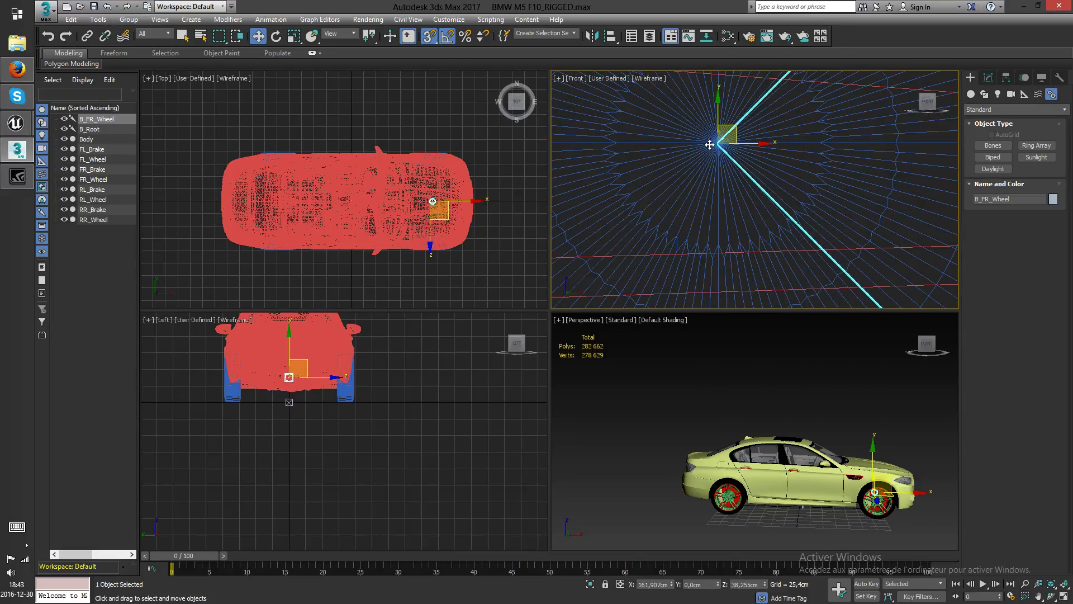
- Enable vertex snapping and snap the B_FR_Wheel bone onto the centre vertex of the front right wheel, then turn snapping off
click(430, 38)
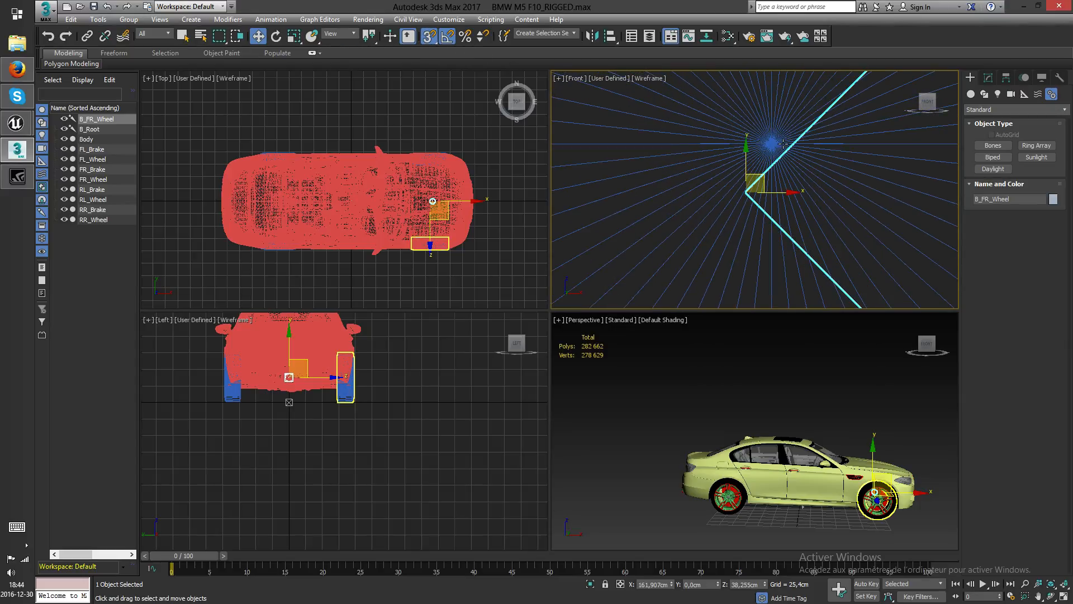
drag(770, 176, 773, 143)
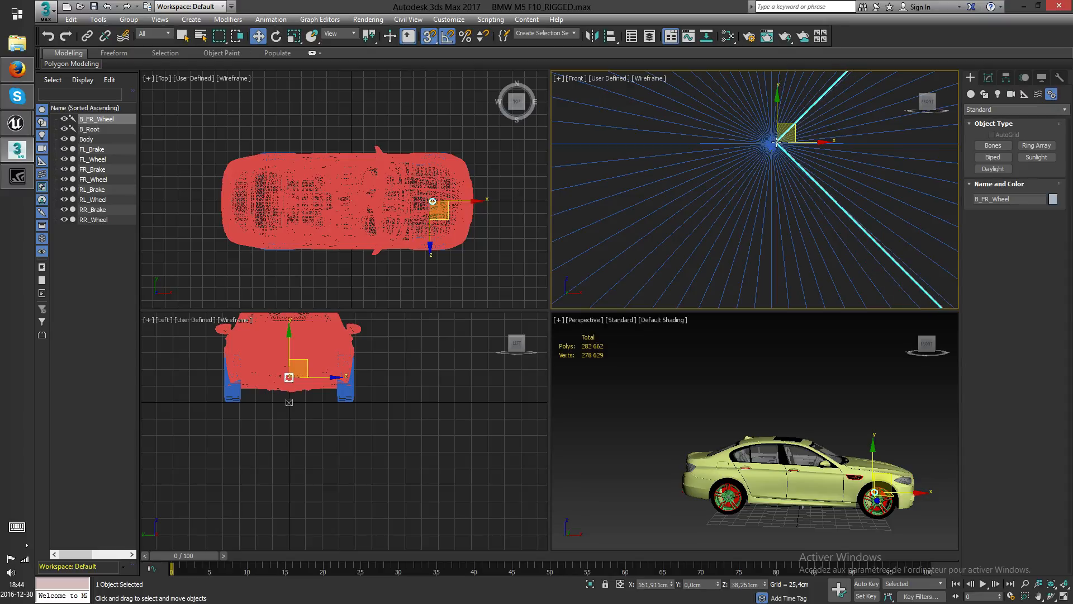
right_click(429, 37)
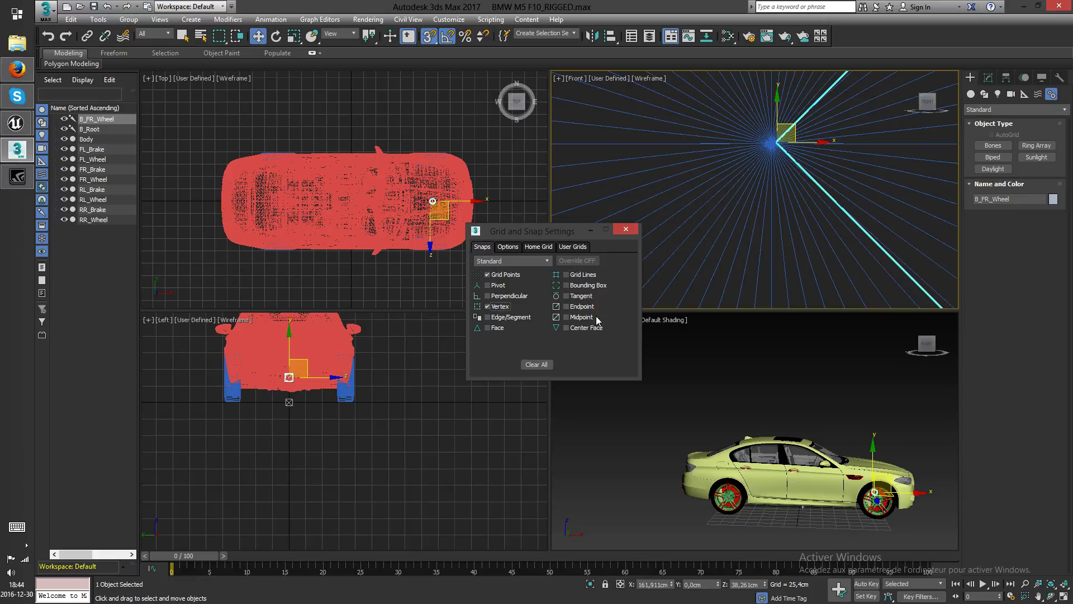
click(625, 229)
mouse_move(788, 131)
mouse_down()
mouse_move(813, 118)
mouse_move(771, 144)
mouse_up()
middle_drag(852, 149, 778, 207)
scroll(733, 189, down, 4)
scroll(779, 207, down, 8)
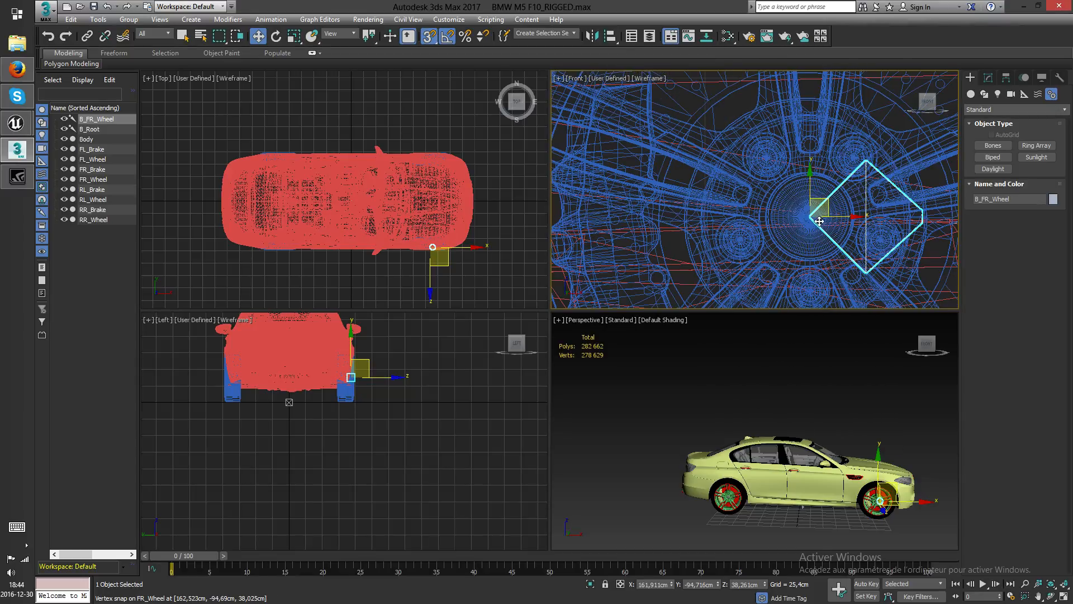
middle_drag(837, 260, 795, 230)
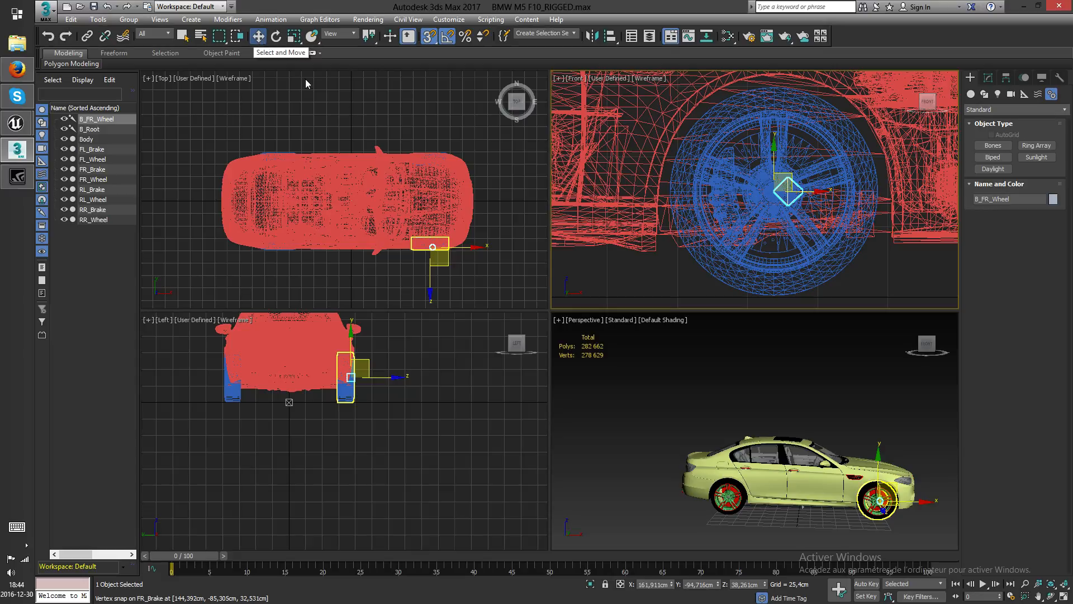
click(429, 35)
scroll(357, 234, up, 10)
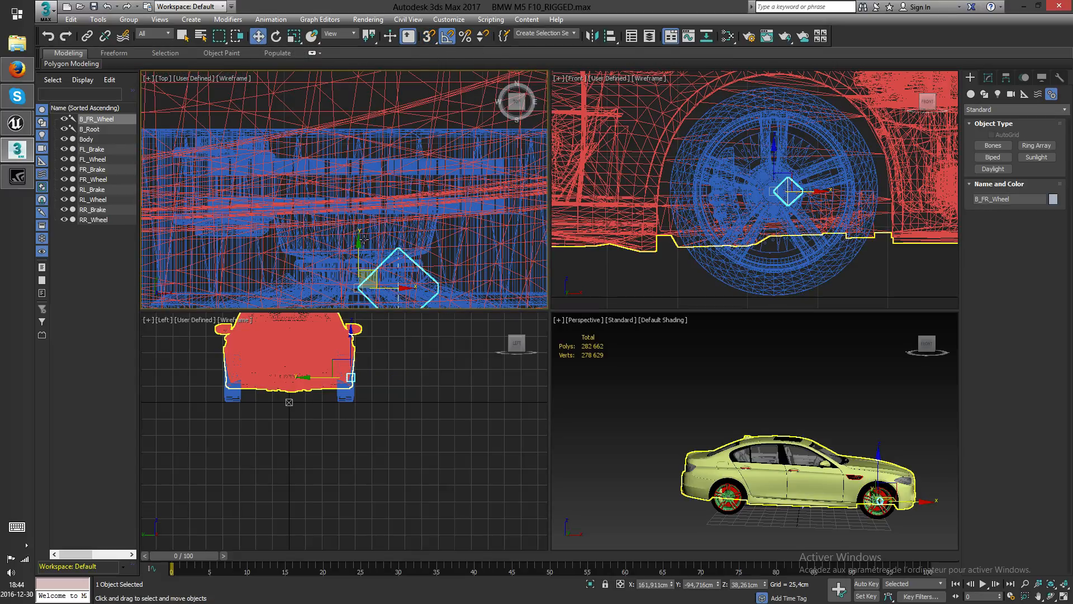
click(784, 274)
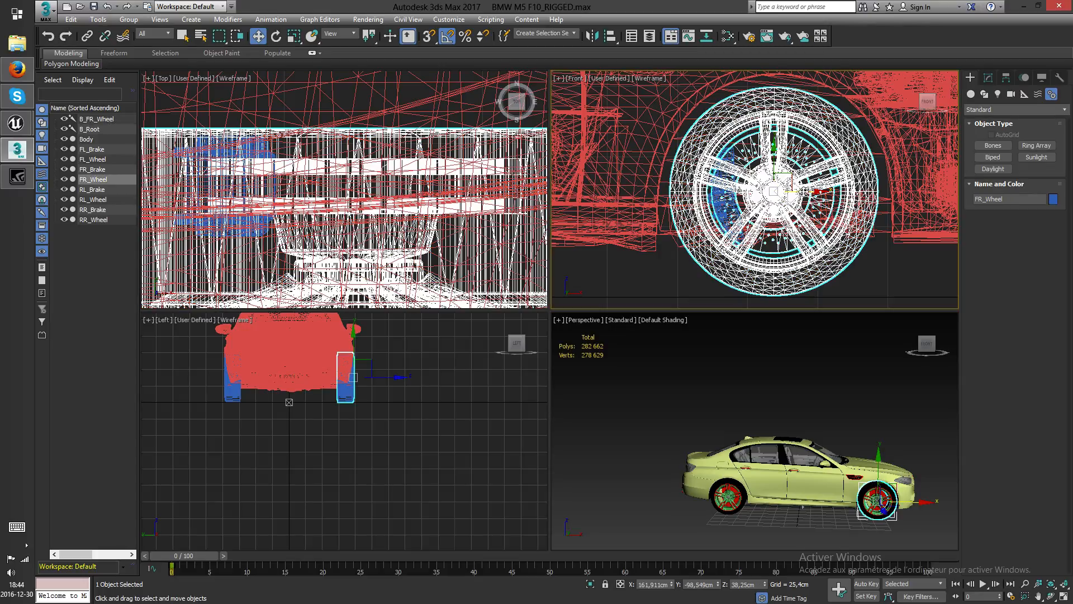
ctrl+click(109, 120)
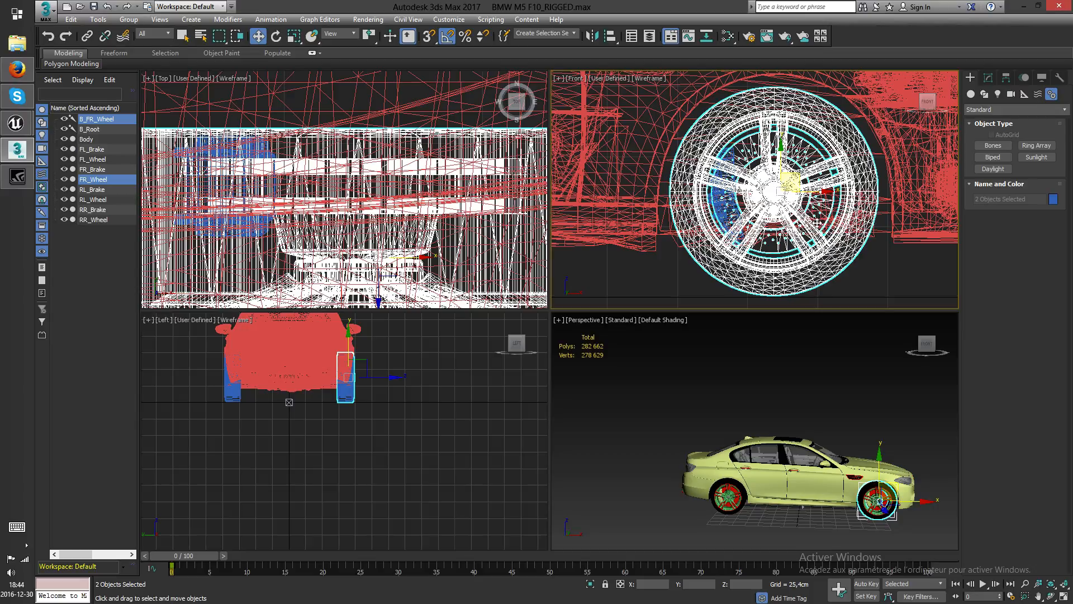
right_click(810, 244)
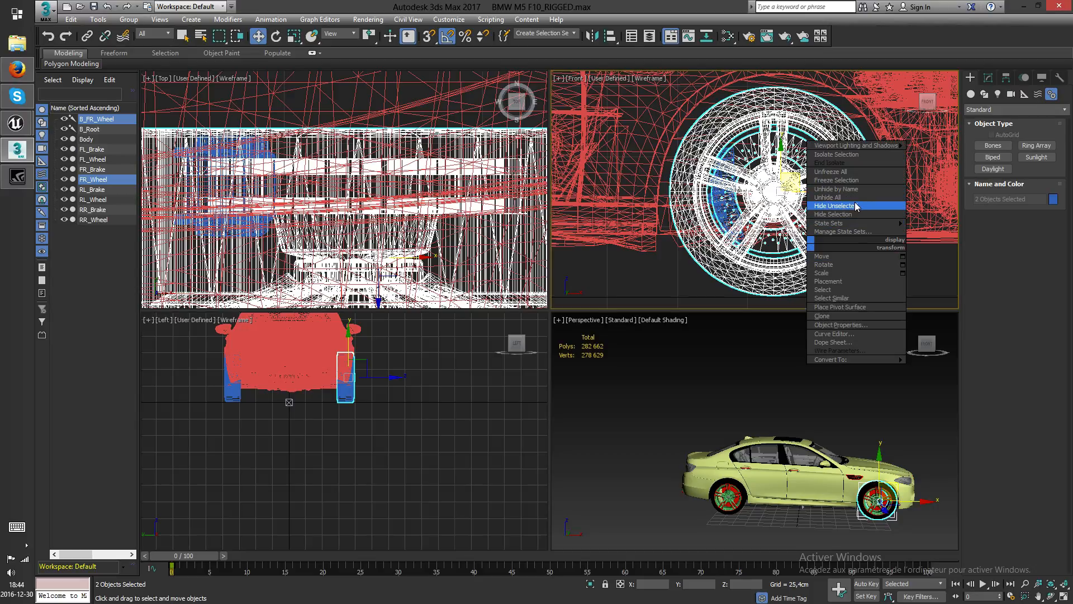
- Hide the car's Body so that only the wheels, brakes and bones remain in view
scroll(686, 243, down, 3)
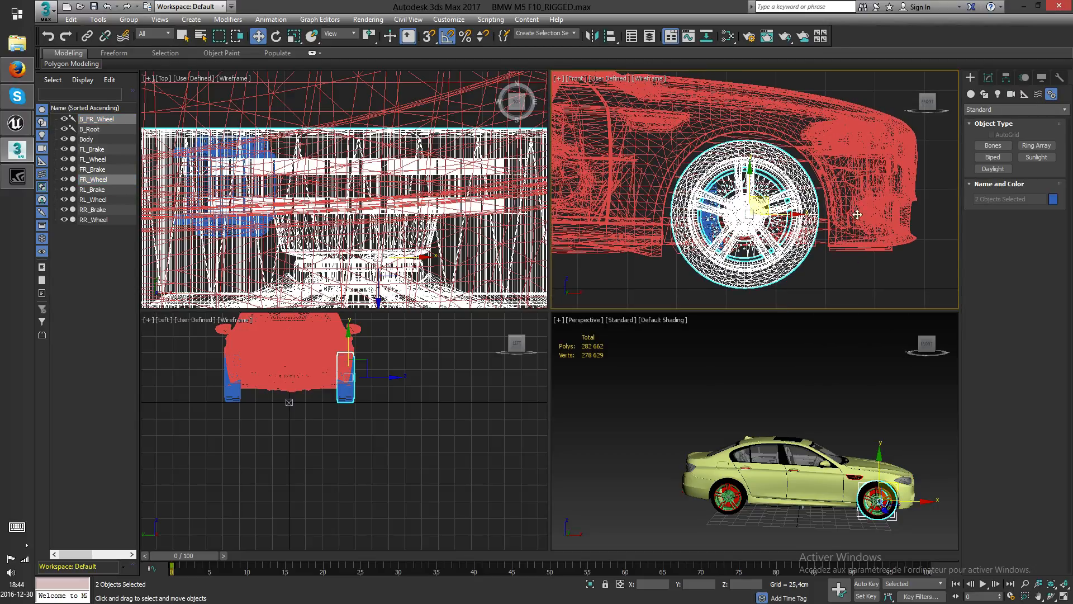
click(834, 225)
right_click(868, 206)
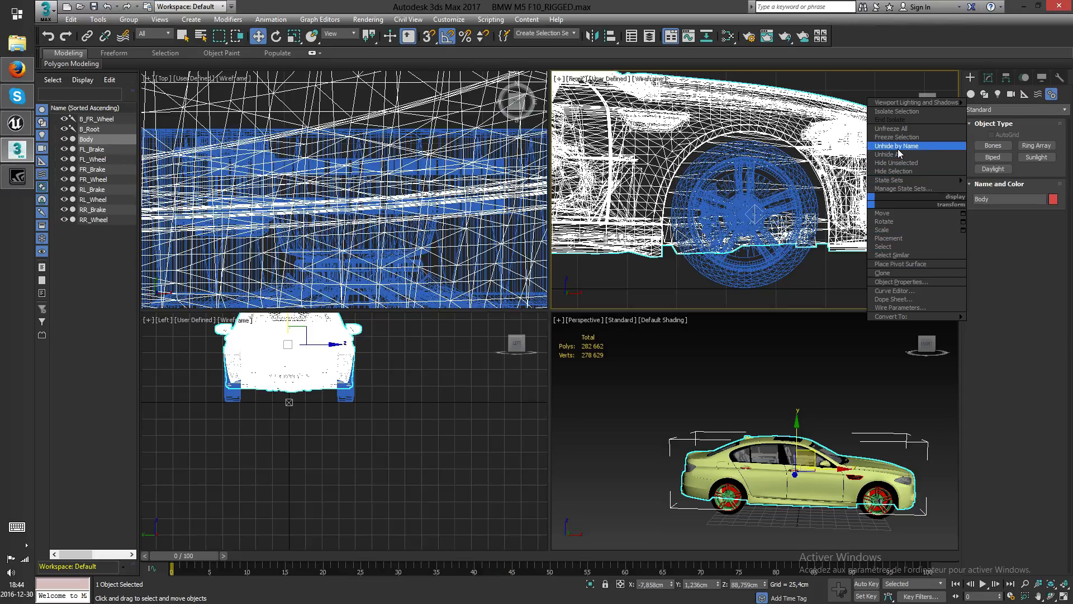
click(902, 171)
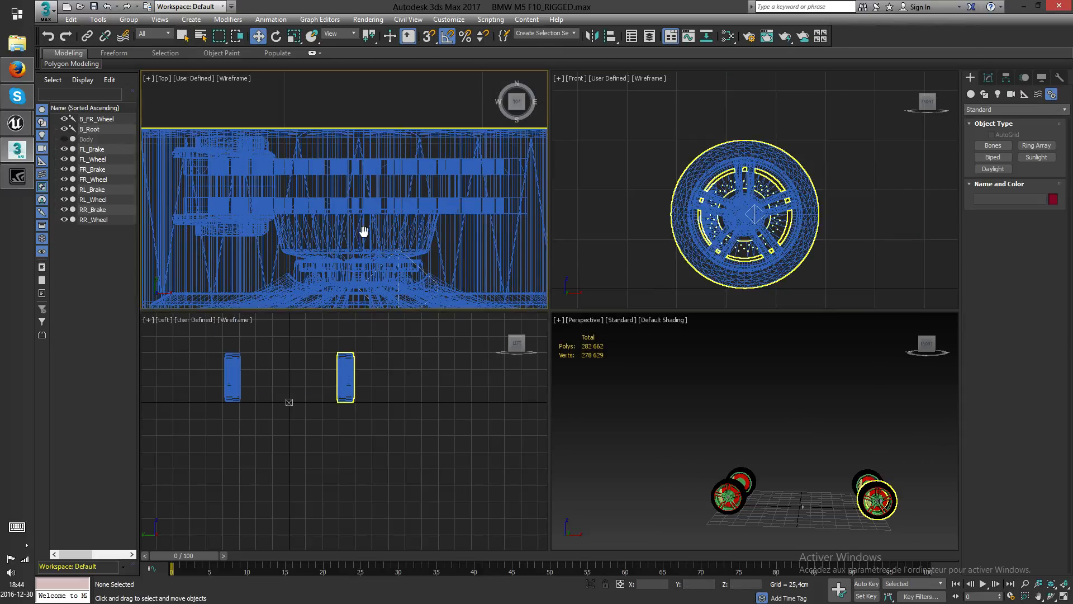
- Select the B_FR_Wheel bone in the Top view and frame it together with the front right wheel
scroll(364, 232, down, 5)
middle_drag(364, 232, 350, 127)
scroll(392, 140, up, 3)
scroll(321, 159, up, 3)
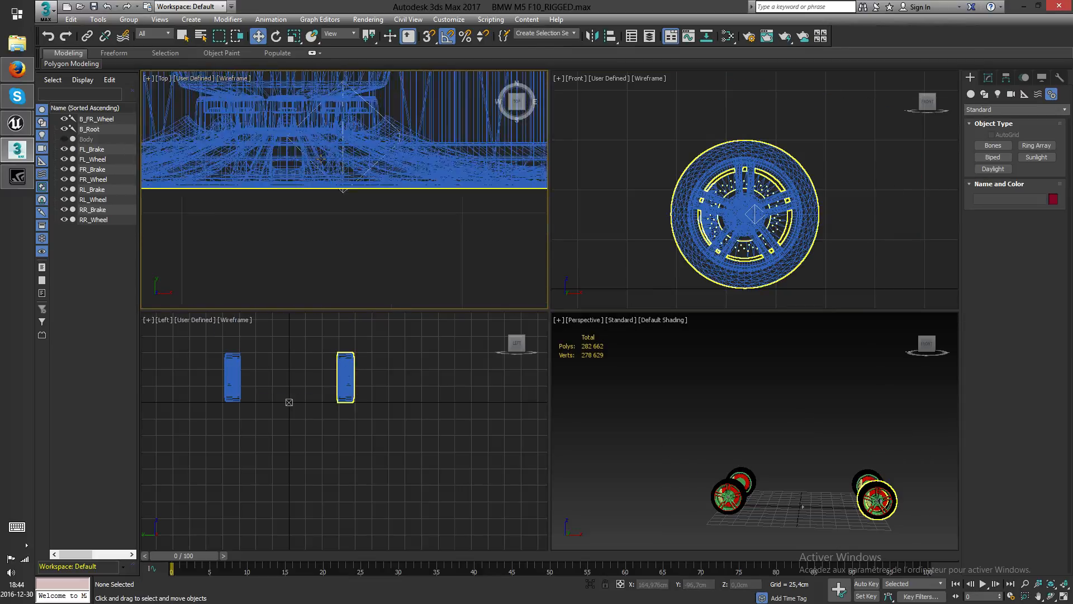
click(342, 191)
middle_drag(378, 114, 443, 283)
scroll(436, 274, down, 2)
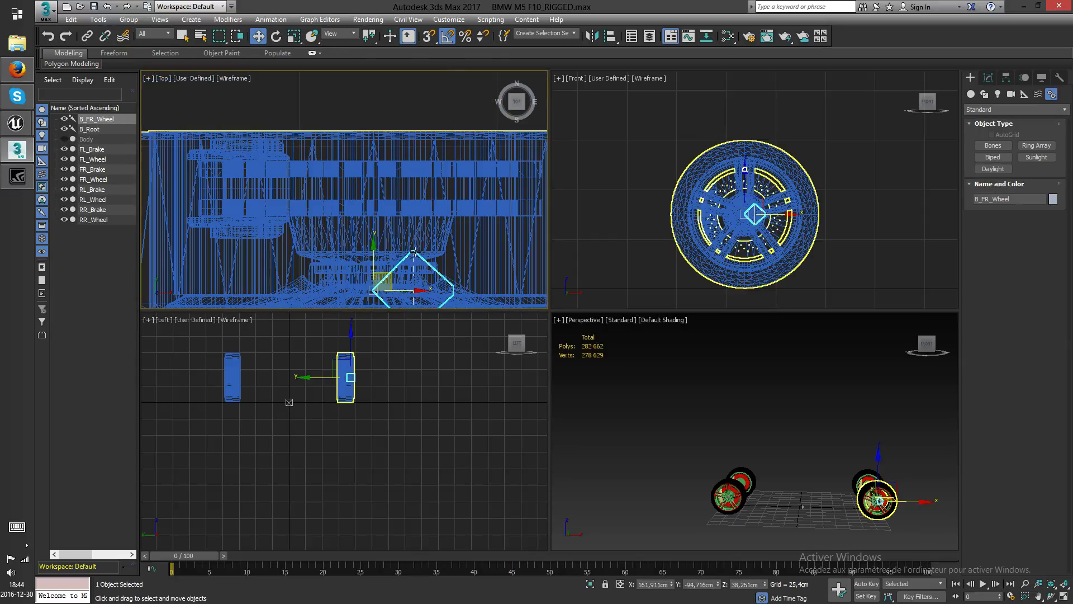
- Try to snap the B_FR_Wheel bone to the wheel's inner edge in the Top view
click(427, 35)
drag(372, 253, 376, 128)
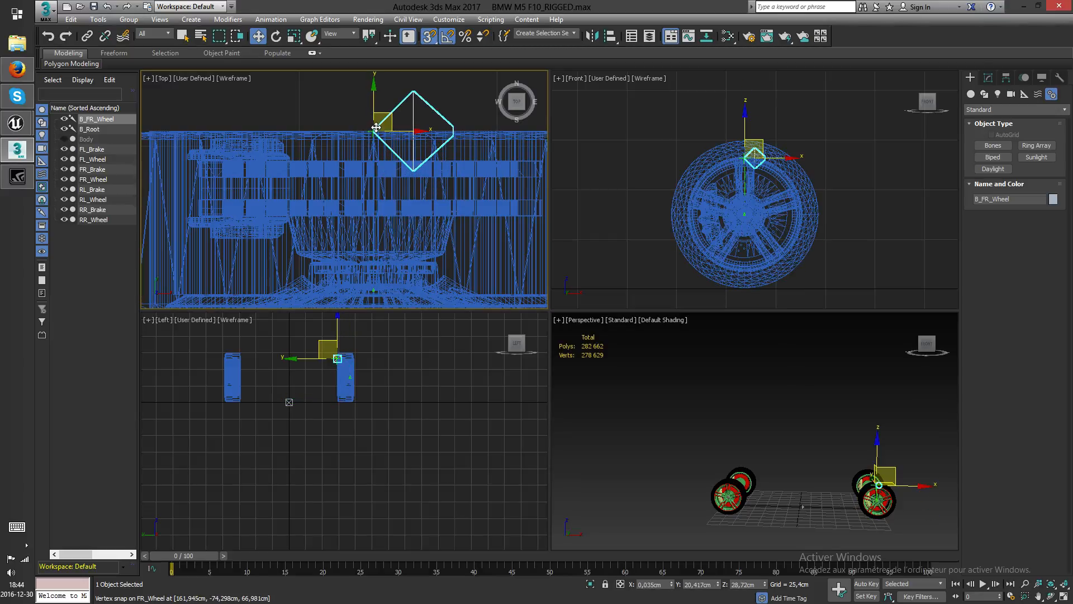
drag(376, 128, 371, 252)
middle_drag(388, 238, 371, 218)
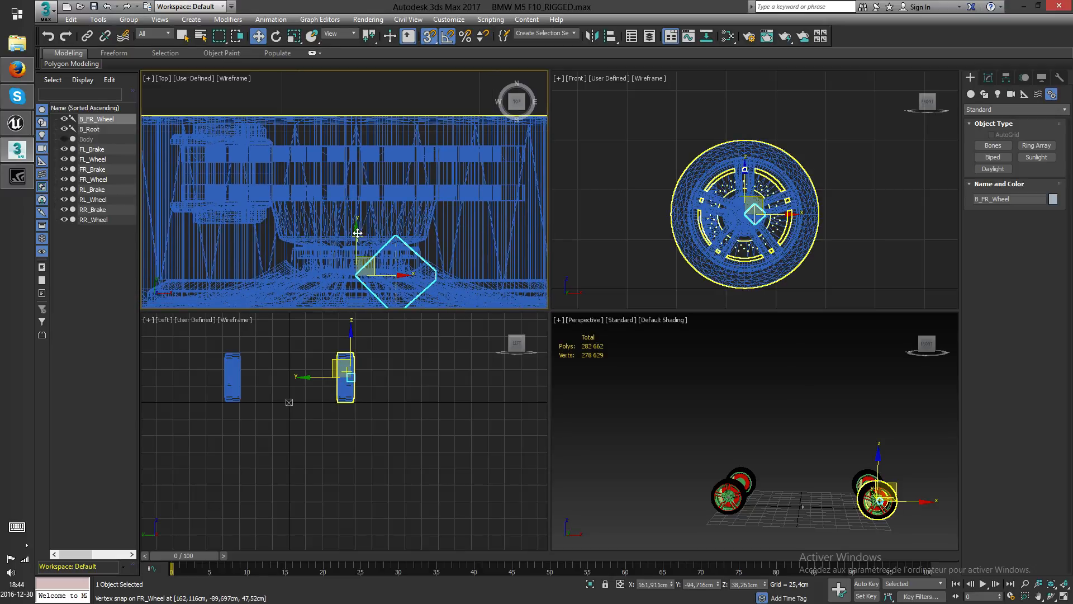
drag(357, 234, 356, 273)
- Without snapping, slide the B_FR_Wheel bone along Y to the wheel's inner edge, at about -74.3 cm
drag(357, 236, 364, 96)
scroll(364, 98, up, 5)
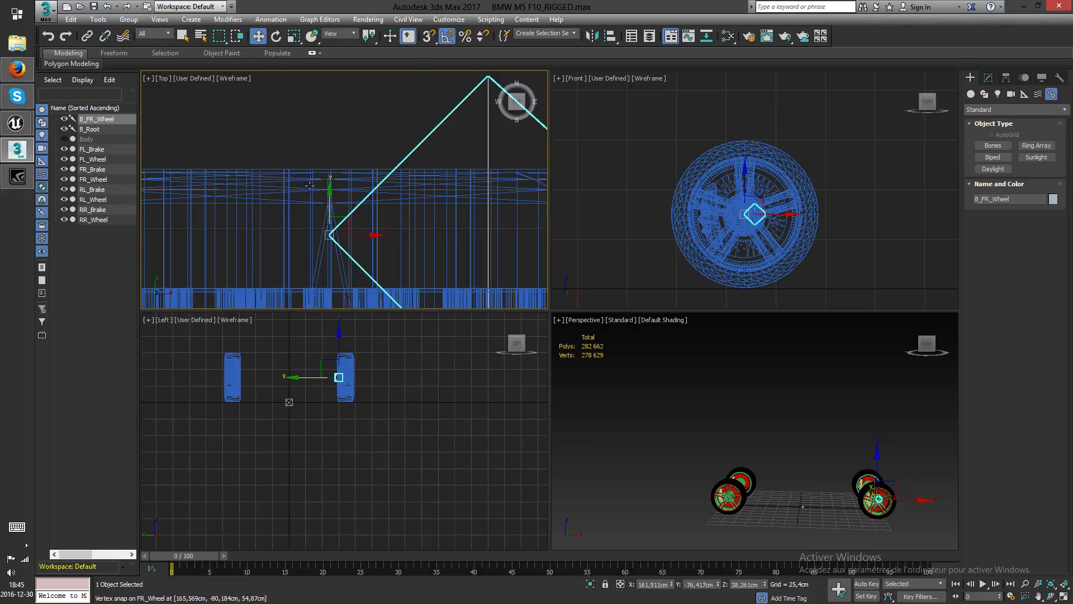
scroll(309, 185, up, 2)
drag(338, 217, 350, 125)
scroll(345, 143, up, 3)
scroll(317, 224, up, 2)
scroll(312, 183, up, 2)
scroll(322, 187, up, 2)
drag(360, 208, 362, 173)
scroll(413, 229, down, 6)
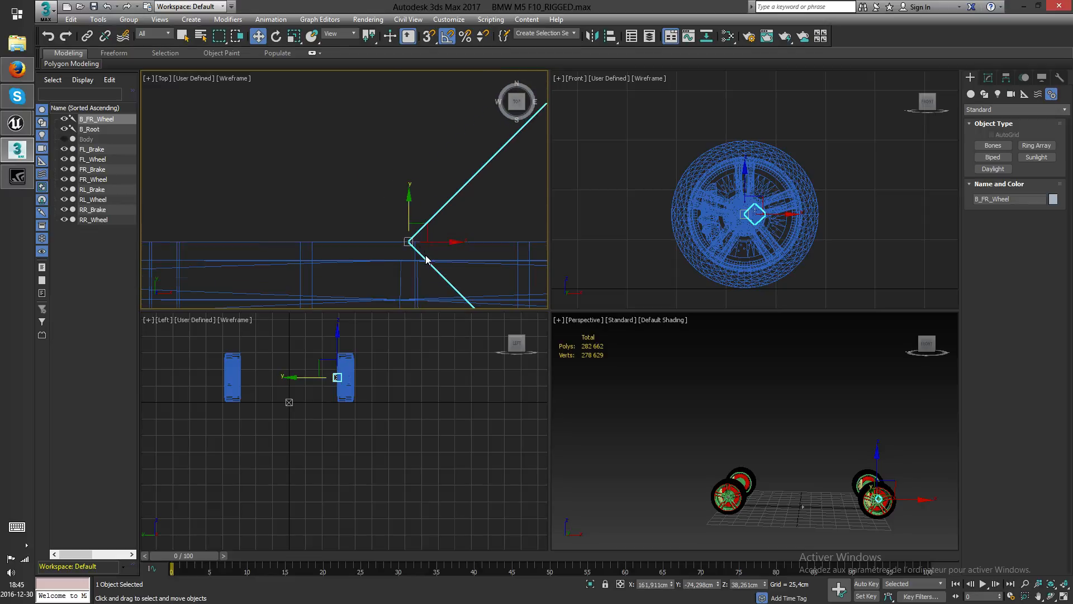
- Move the B_FR_Wheel bone along Y farther into the front right wheel, to about -77.8 cm
scroll(378, 153, down, 2)
middle_drag(453, 280, 397, 184)
scroll(386, 184, down, 4)
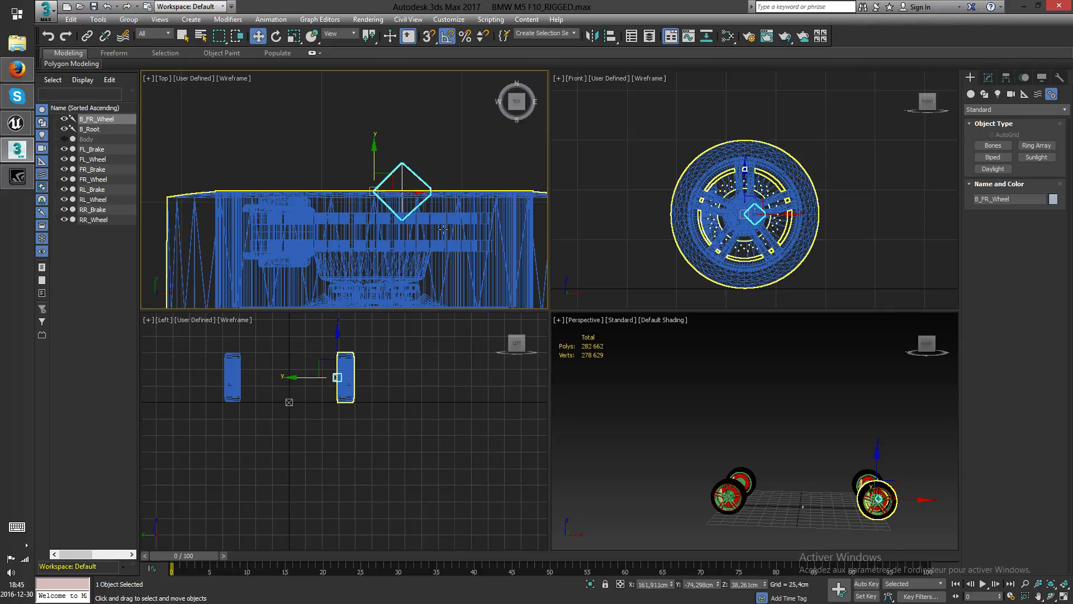
middle_drag(438, 175, 420, 140)
scroll(431, 115, down, 1)
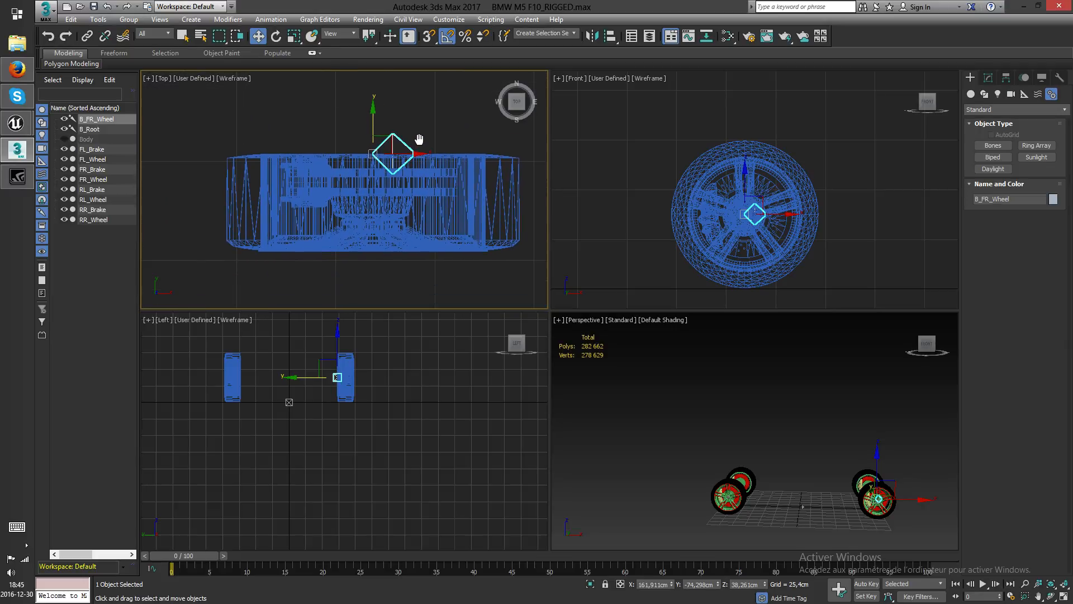
scroll(385, 175, up, 2)
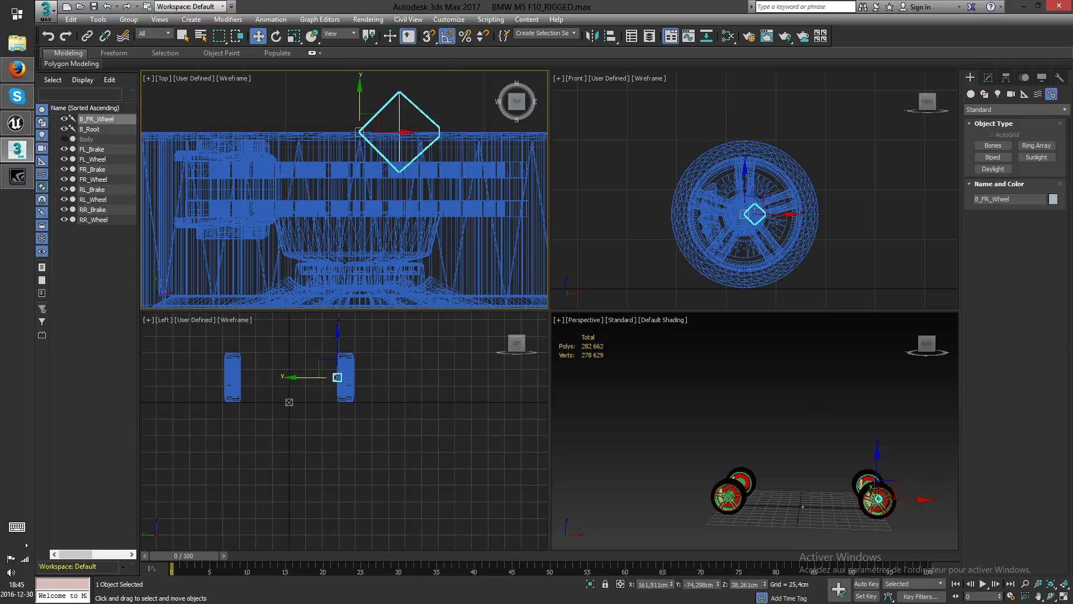
click(1051, 596)
click(841, 506)
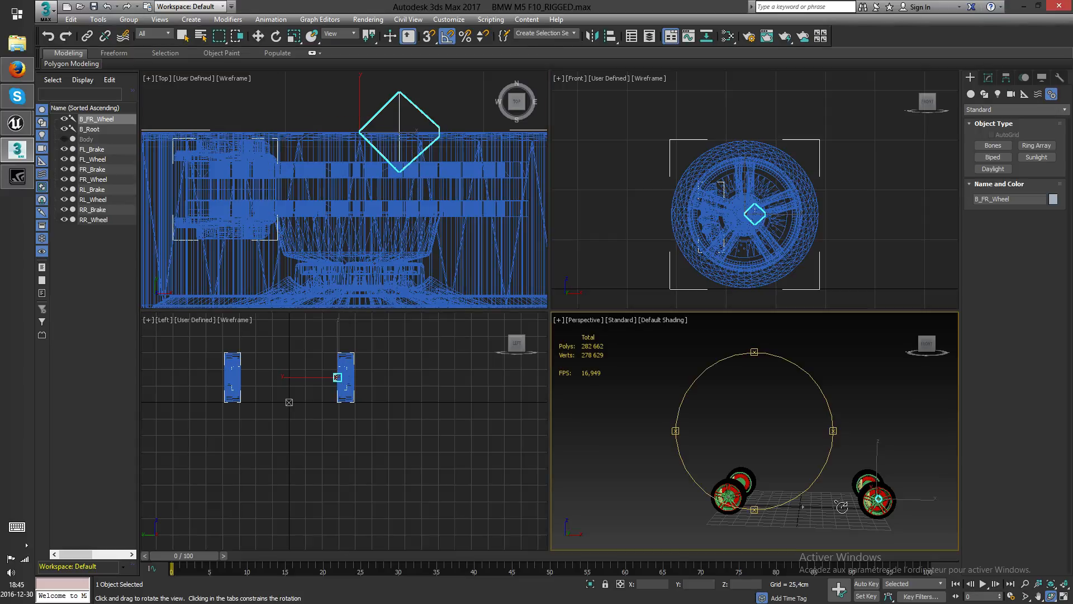
drag(840, 506, 693, 447)
key(w)
click(1051, 597)
key(w)
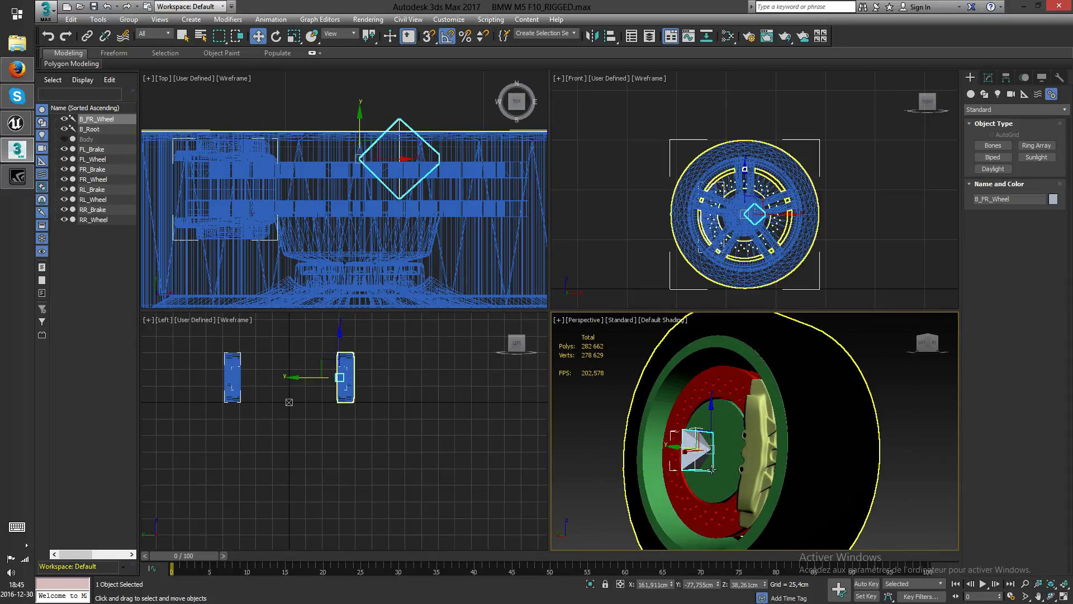
- Fine-tune the B_FR_Wheel bone's depth along Y to about -78.1 cm, checking it against the brake disc in the Perspective view
scroll(707, 455, up, 6)
drag(697, 413, 917, 443)
click(1051, 596)
scroll(759, 465, down, 5)
scroll(917, 443, down, 1)
middle_drag(844, 438, 735, 430)
key(w)
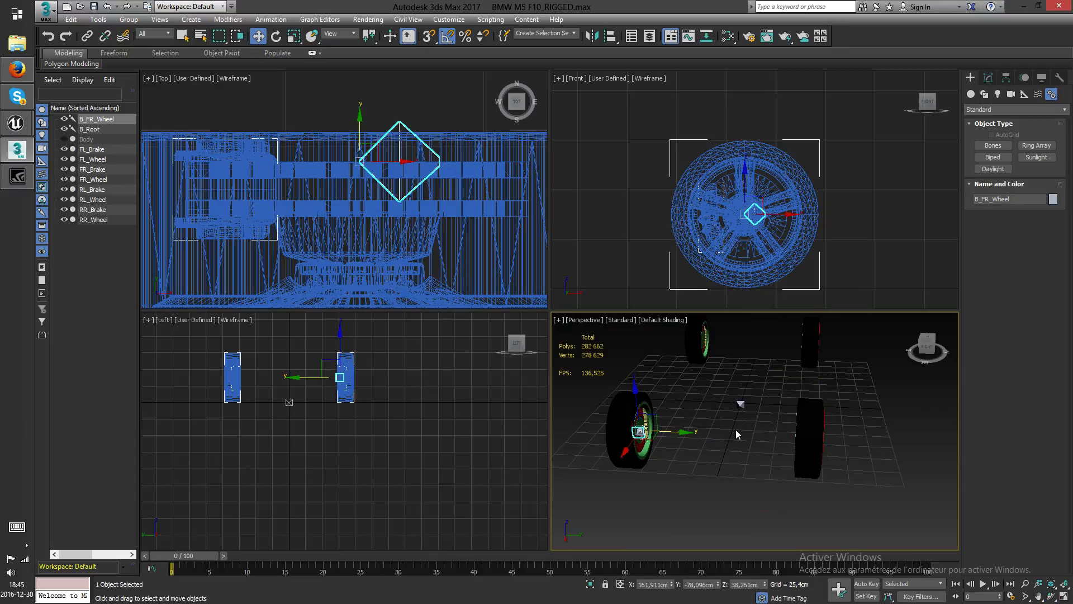
- Clone the B_FR_Wheel bone as a copy named B_FL_Wheel and set its Y position to 78.096 cm
key(ctrl+v)
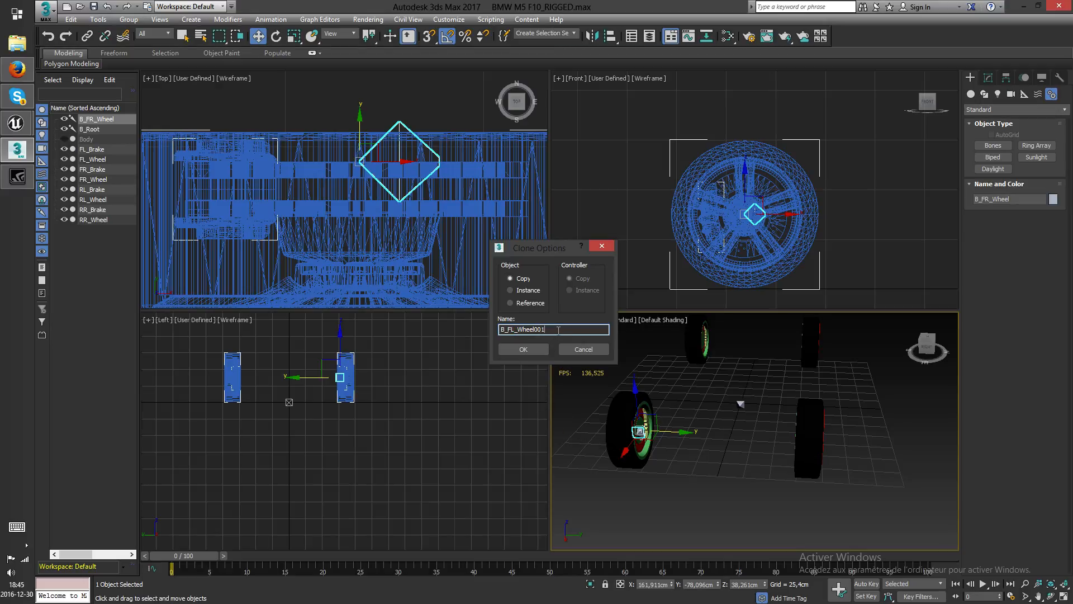
key(BackSpace)
key(BackSpace)
click(536, 352)
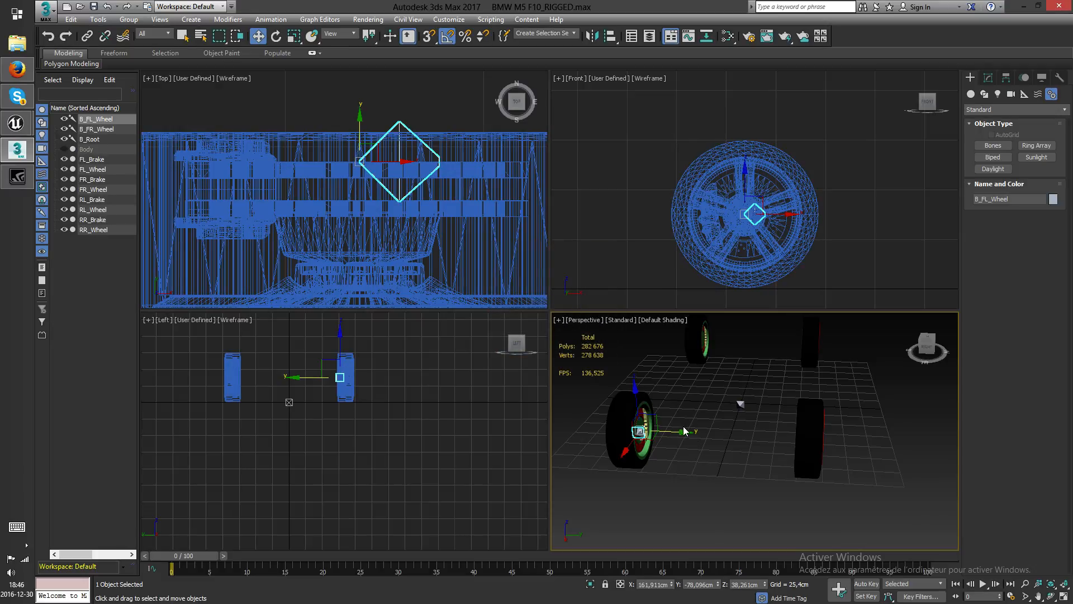
middle_drag(720, 490, 707, 478)
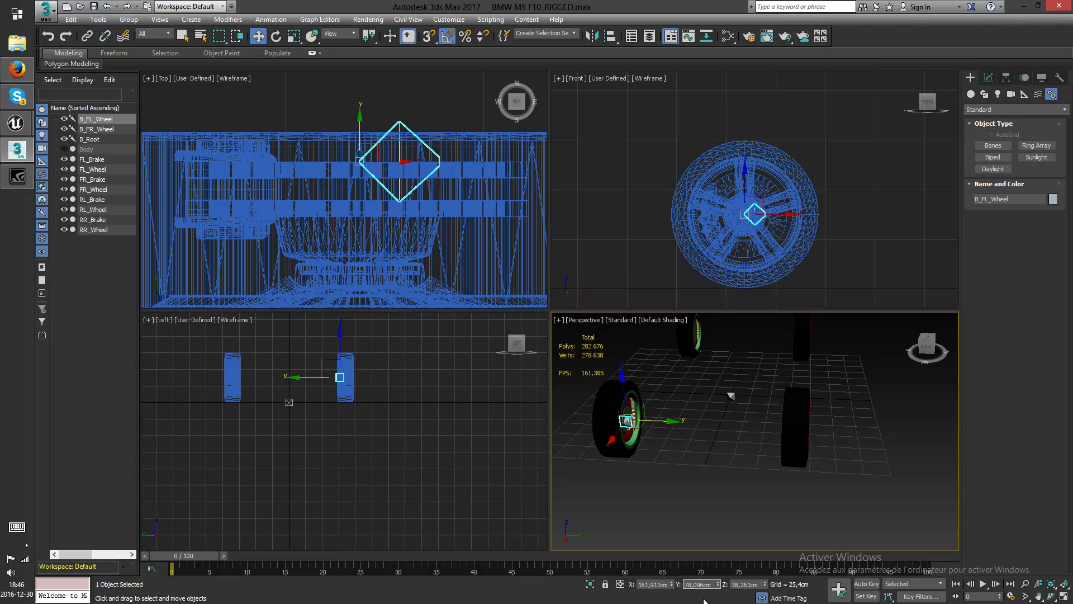
key(Return)
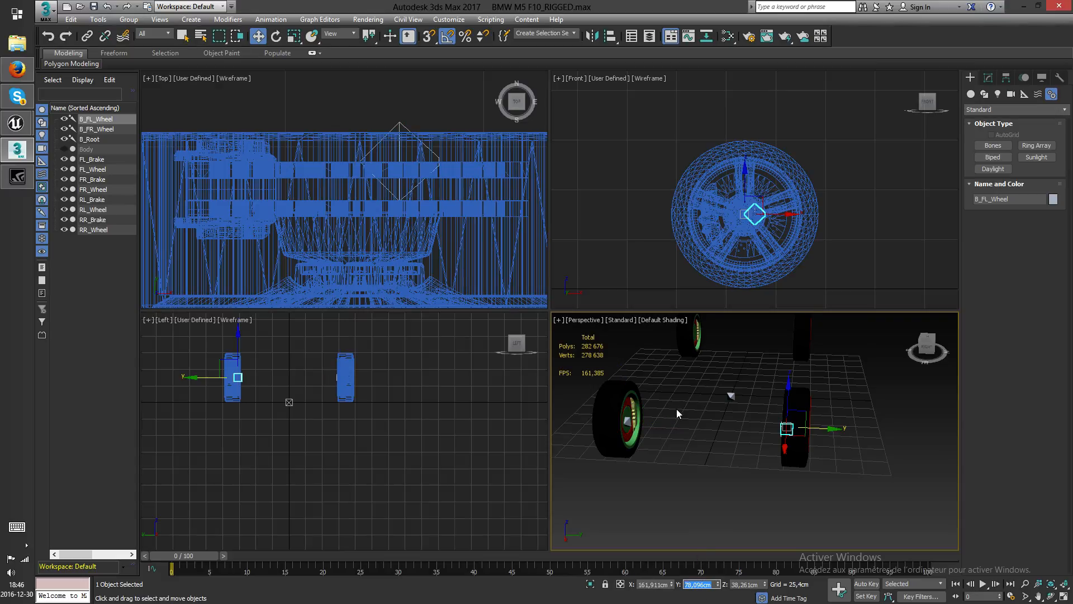
- Examine how the B_FL_Wheel bone sits inside the front left wheel in the Top and Perspective views
scroll(411, 166, down, 7)
middle_drag(393, 136, 392, 257)
scroll(358, 205, up, 6)
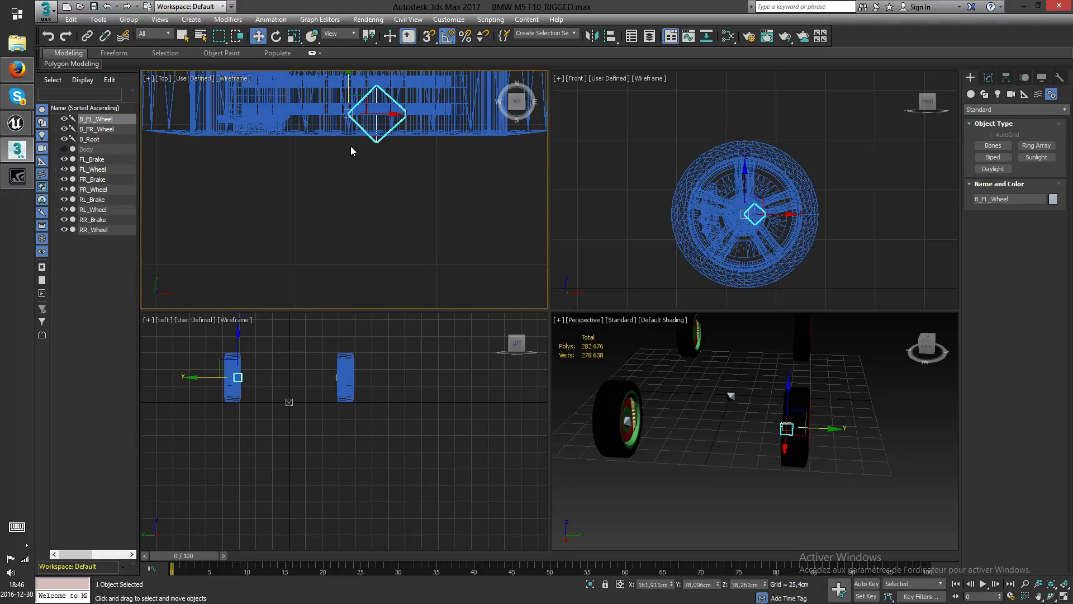
click(1053, 590)
click(790, 459)
mouse_move(790, 459)
mouse_down()
mouse_move(888, 463)
mouse_move(797, 454)
mouse_up()
scroll(798, 455, up, 5)
middle_drag(795, 454, 814, 512)
middle_drag(781, 475, 633, 302)
scroll(748, 412, up, 5)
middle_drag(749, 412, 673, 372)
scroll(726, 409, up, 1)
drag(673, 372, 626, 418)
scroll(734, 435, down, 8)
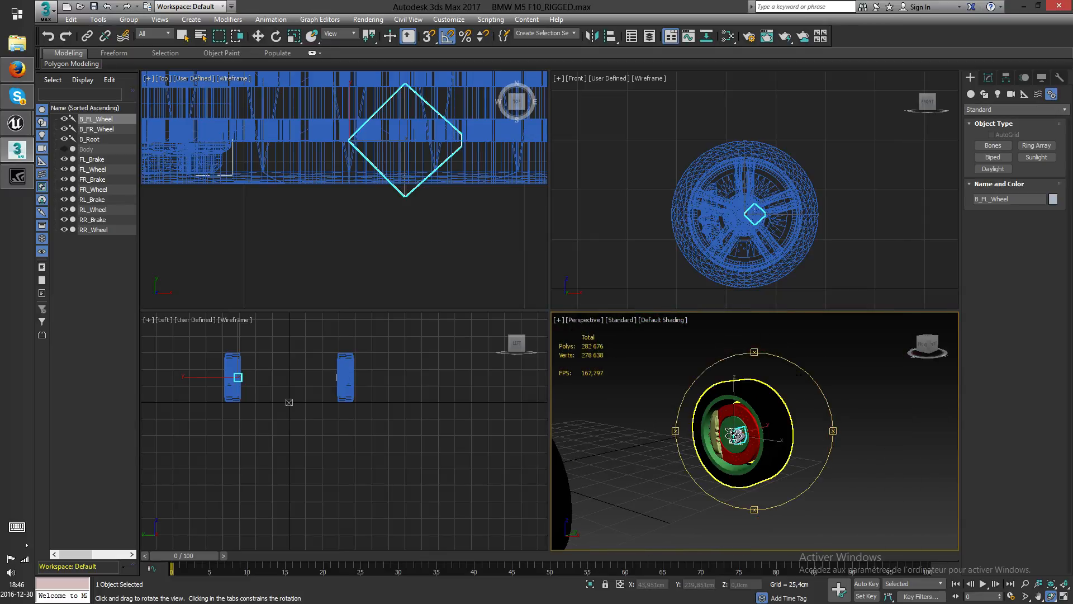
scroll(751, 441, down, 5)
drag(772, 453, 676, 460)
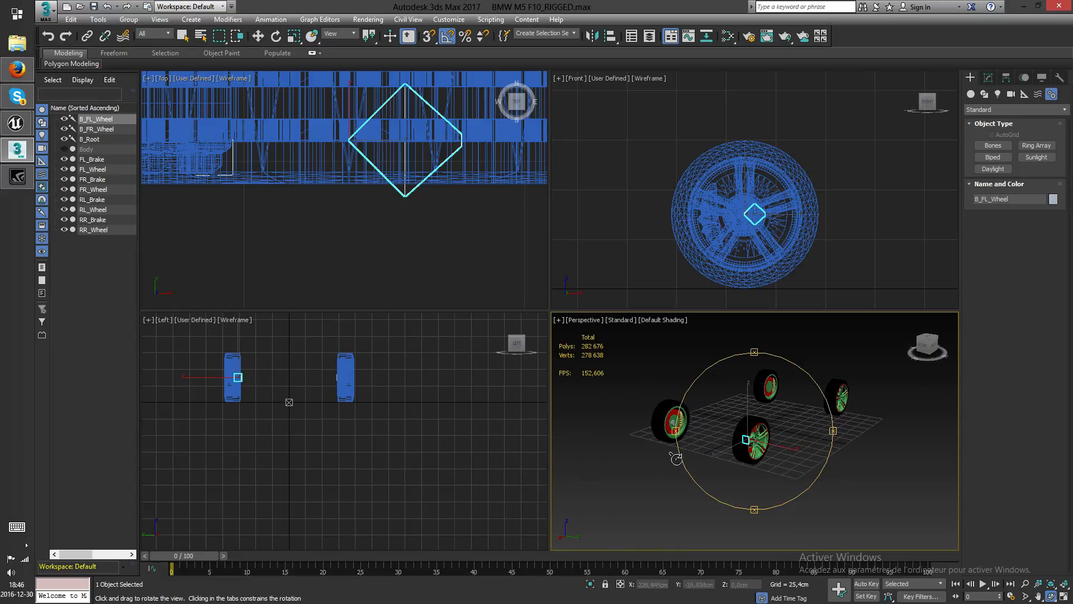
scroll(749, 436, up, 2)
middle_drag(749, 436, 751, 451)
drag(752, 451, 884, 405)
middle_drag(752, 436, 779, 419)
scroll(802, 419, down, 2)
key(w)
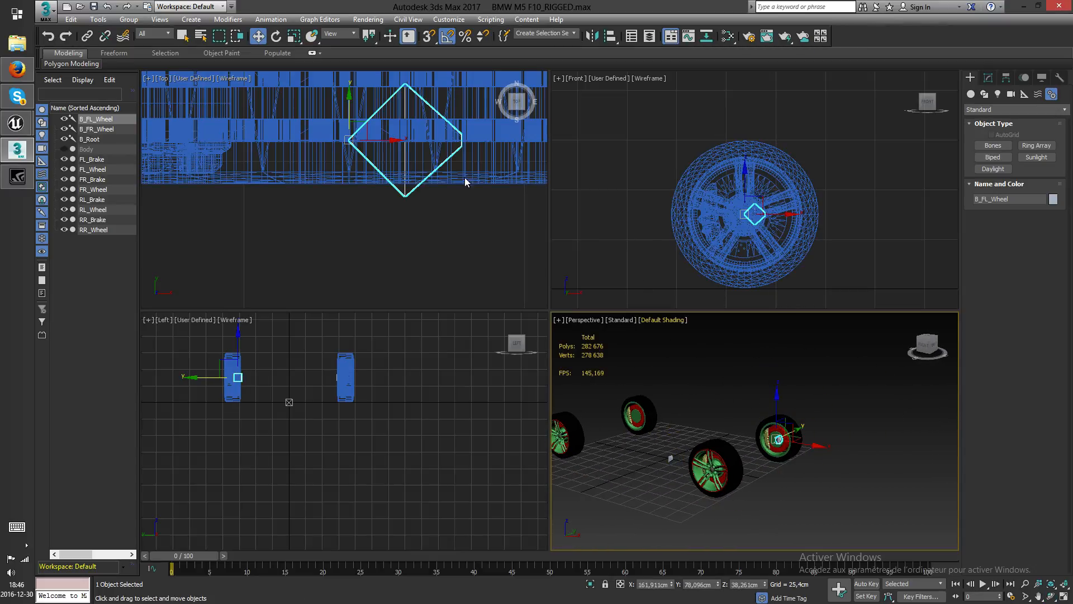
- Select both front wheel bones and clone them as copies with the name B_RL_Wheel
scroll(324, 383, up, 4)
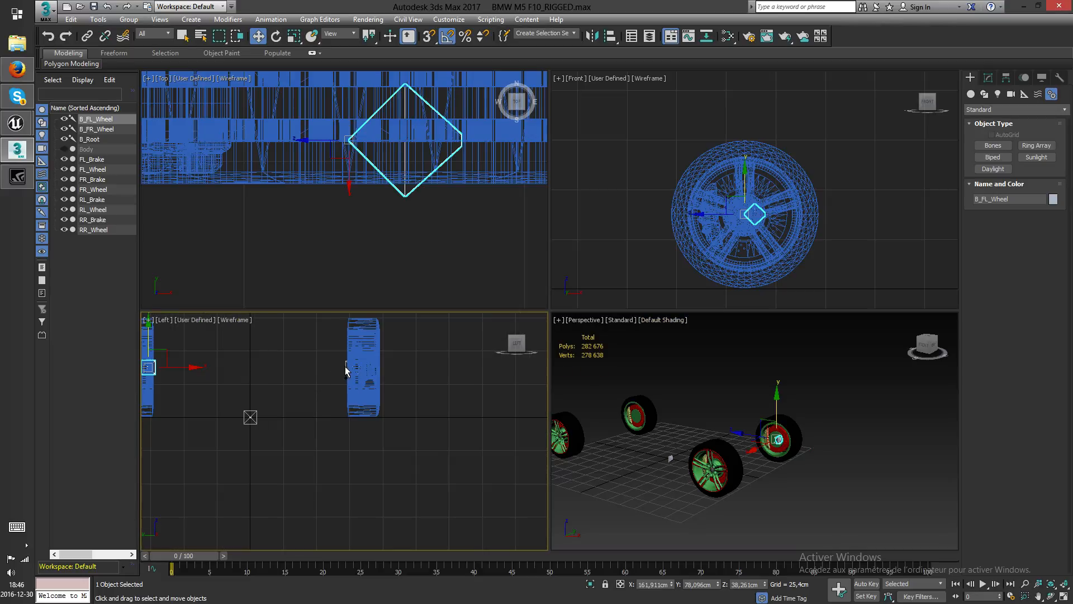
ctrl+click(347, 367)
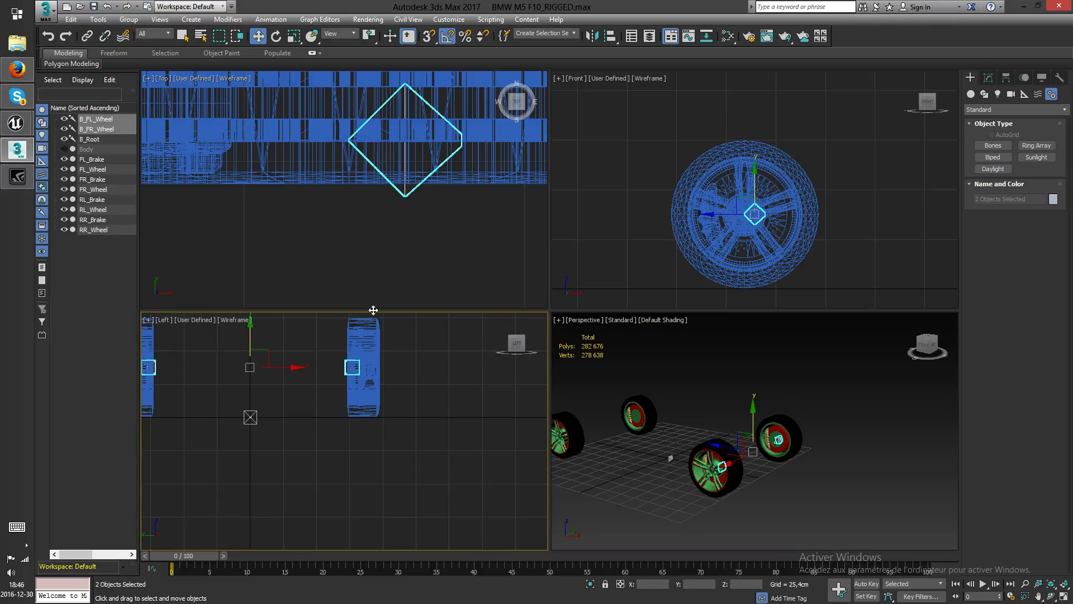
scroll(407, 219, down, 5)
middle_drag(383, 243, 427, 98)
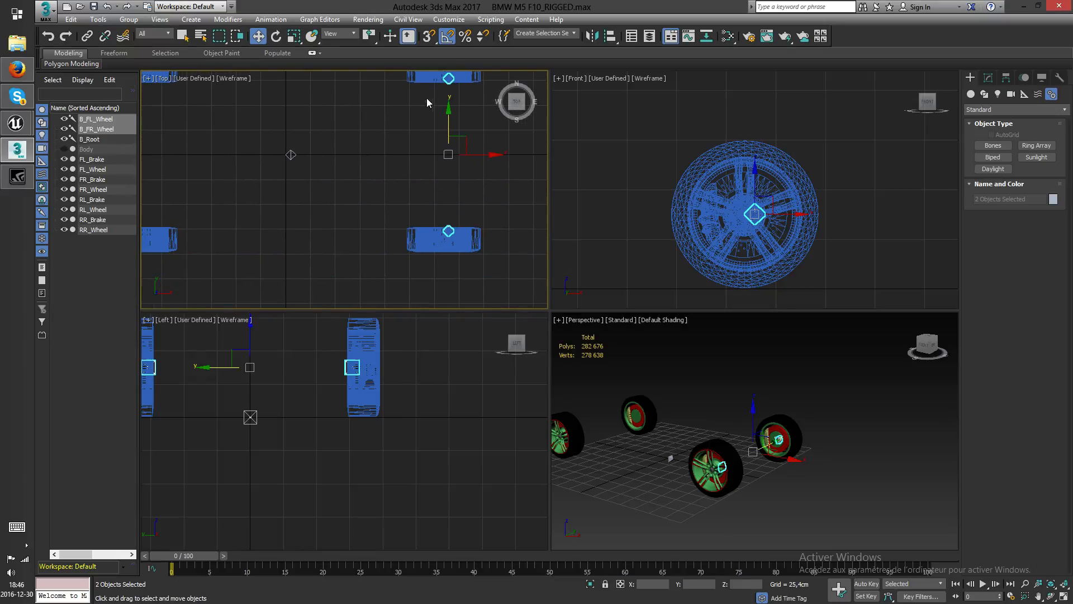
key(ctrl+v)
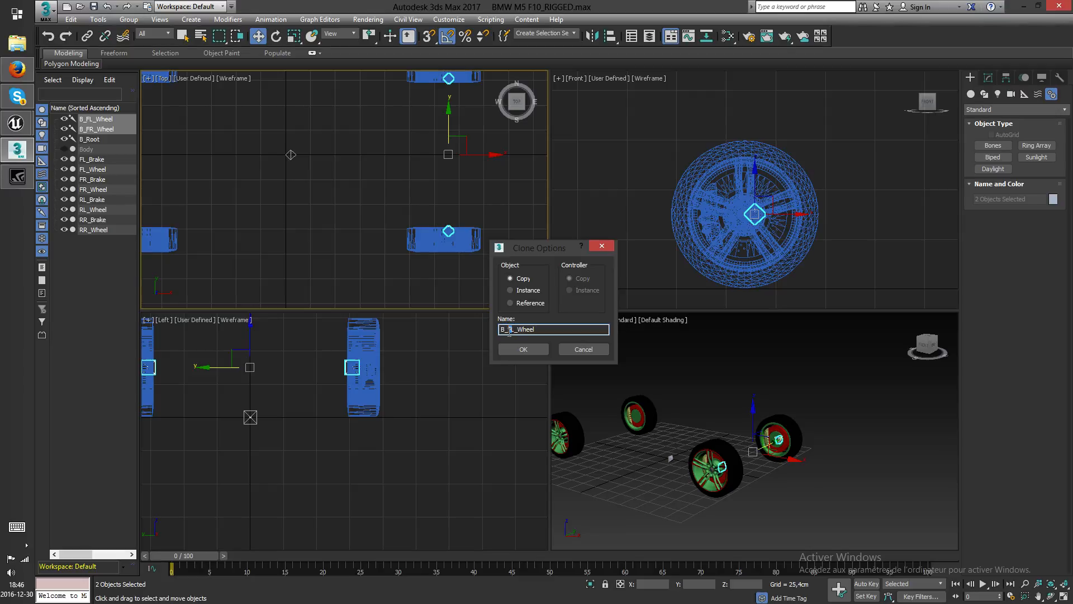
click(534, 353)
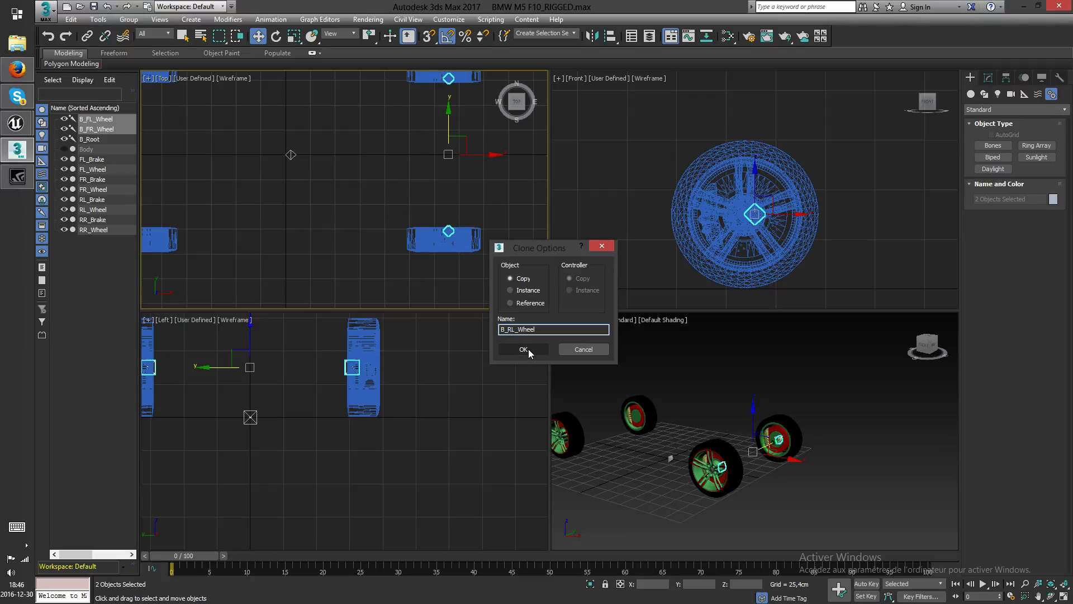
click(528, 352)
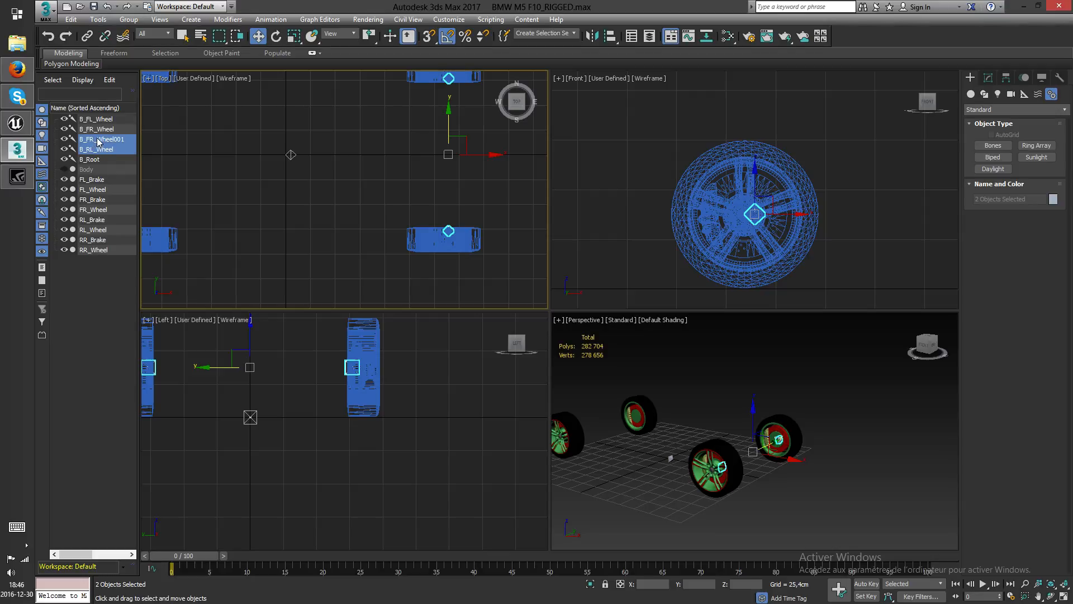
- Rename the copied bone B_FR_Wheel001 to B_RR_Wheel
click(232, 161)
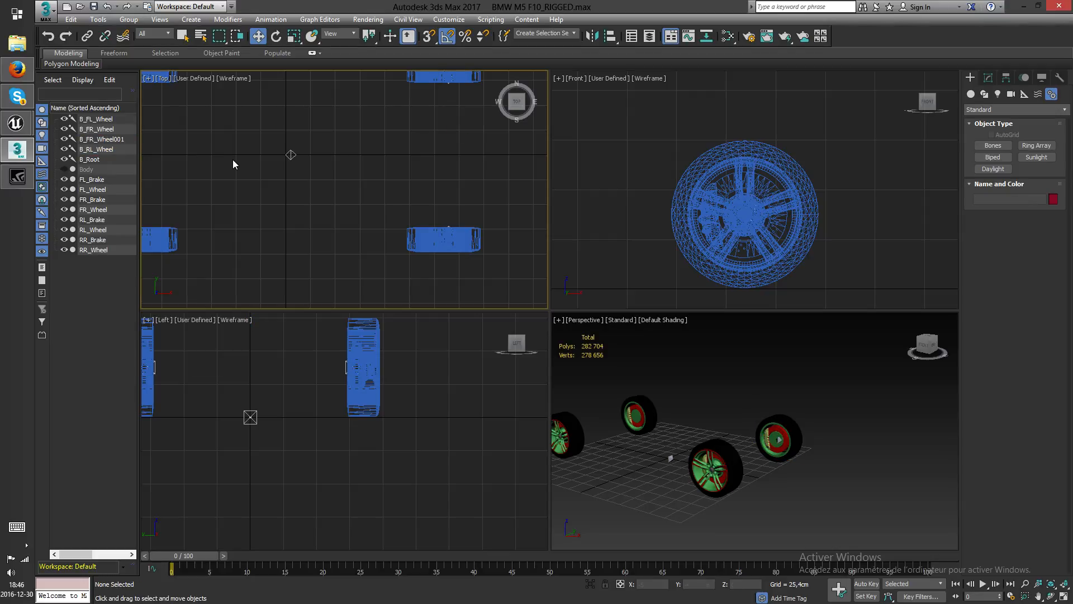
click(122, 140)
click(95, 140)
click(87, 140)
text(R)
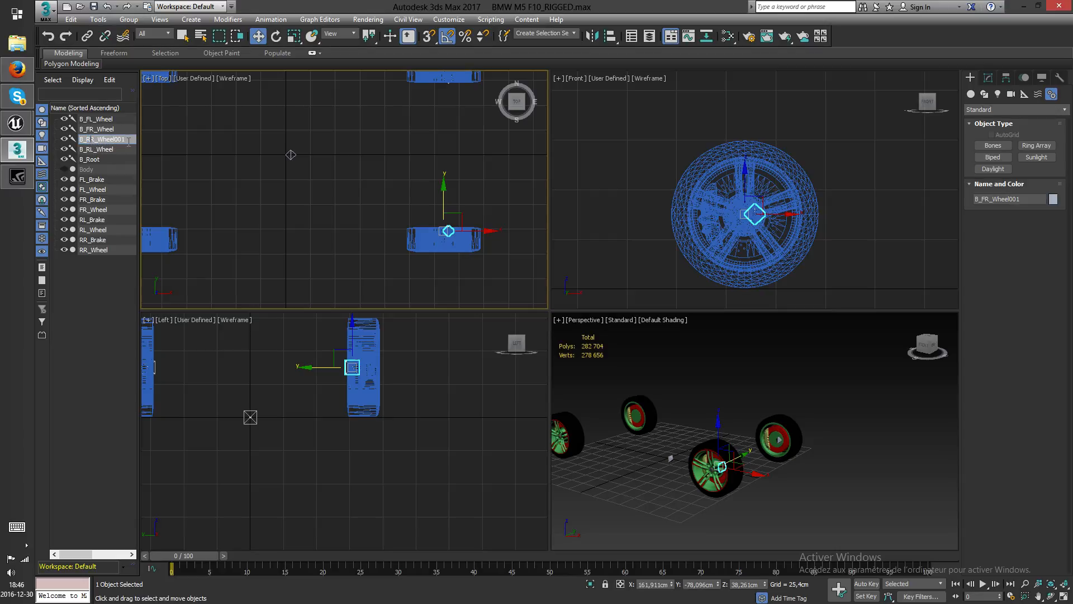
drag(113, 144, 116, 142)
click(127, 139)
key(BackSpace)
click(108, 131)
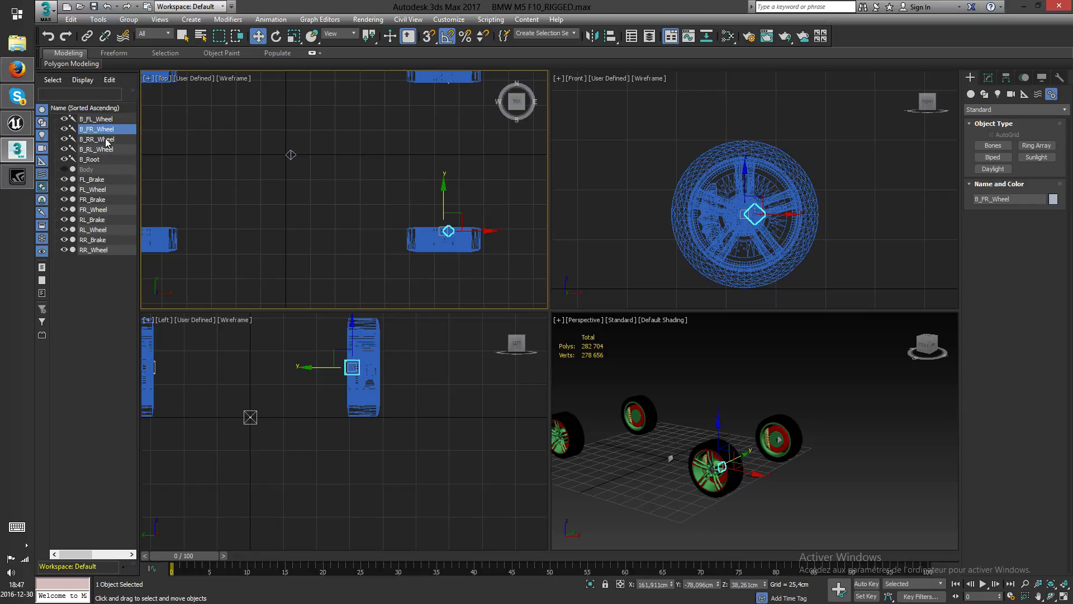
- Move the B_RR_Wheel and B_RL_Wheel bones together along X to the rear wheels, at about -151.2 cm
click(106, 139)
ctrl+click(104, 150)
drag(492, 157, 187, 160)
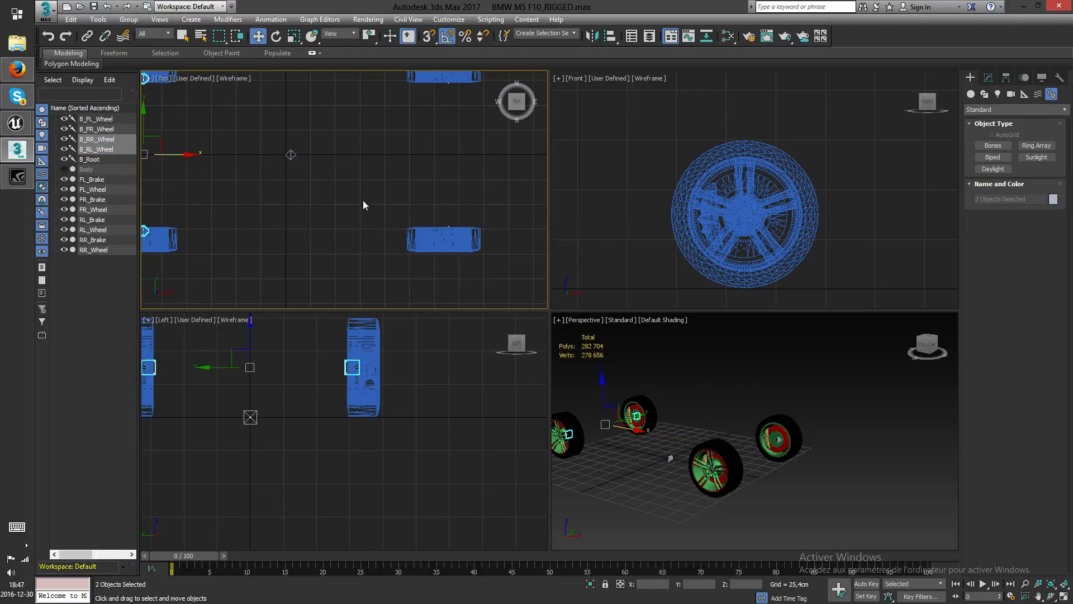
scroll(760, 217, down, 4)
scroll(810, 218, down, 3)
scroll(630, 218, up, 5)
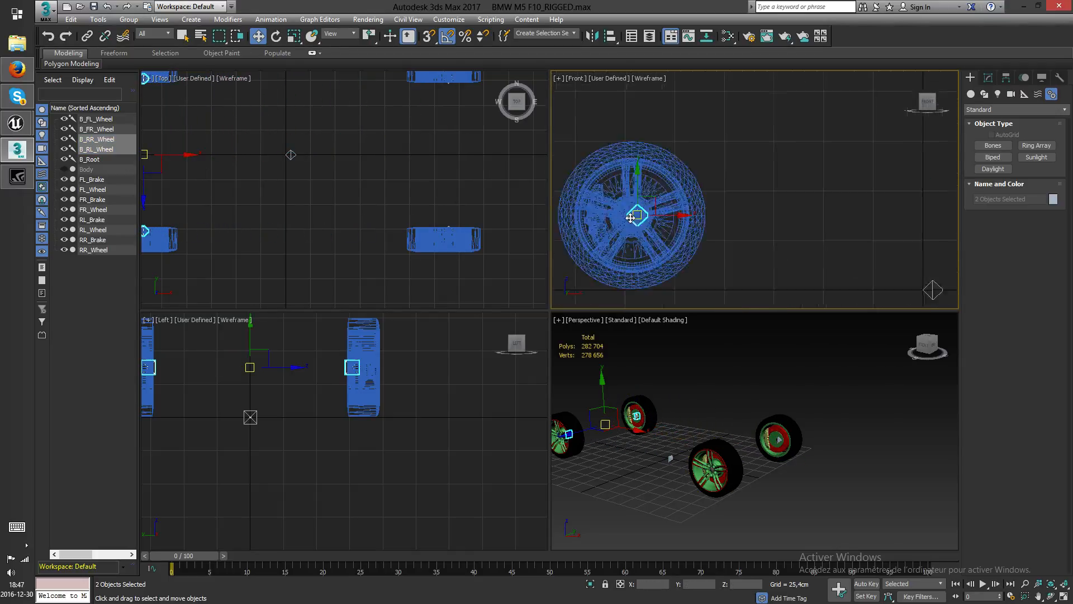
scroll(631, 217, up, 8)
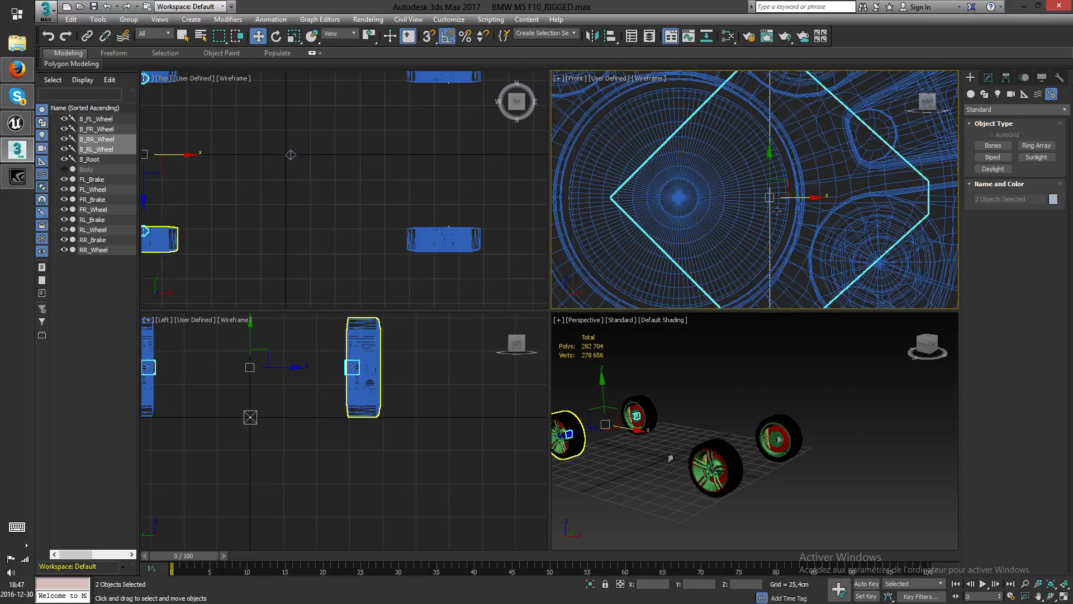
- Snap only the B_RR_Wheel bone to the rear right wheel's hub centre in the Front view, at about X -149.0 cm
scroll(771, 211, down, 2)
right_click(788, 231)
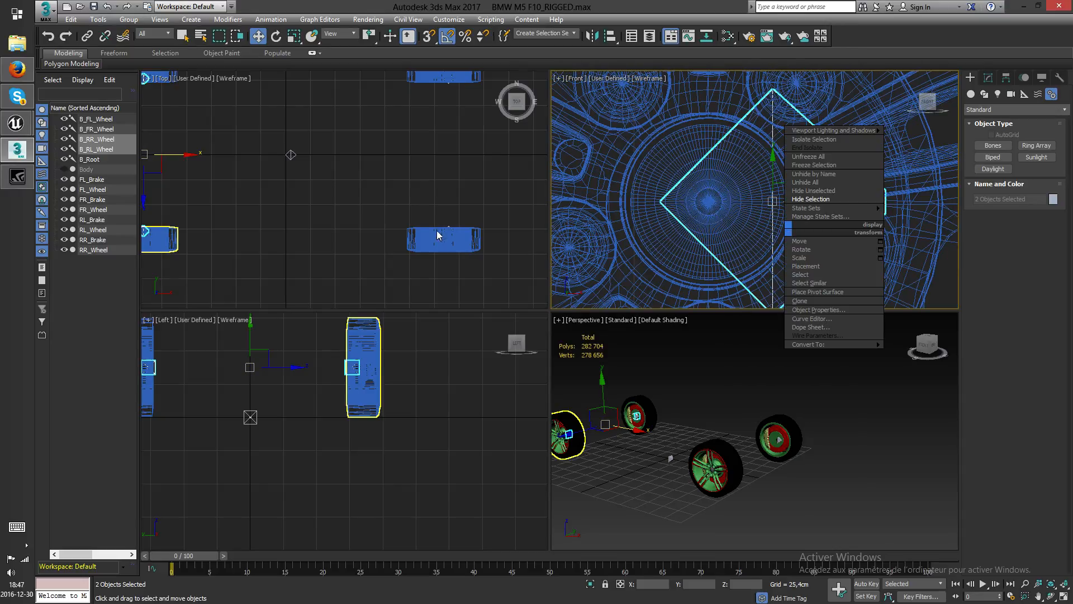
right_click(197, 205)
middle_drag(266, 206, 491, 184)
scroll(391, 187, up, 7)
click(253, 286)
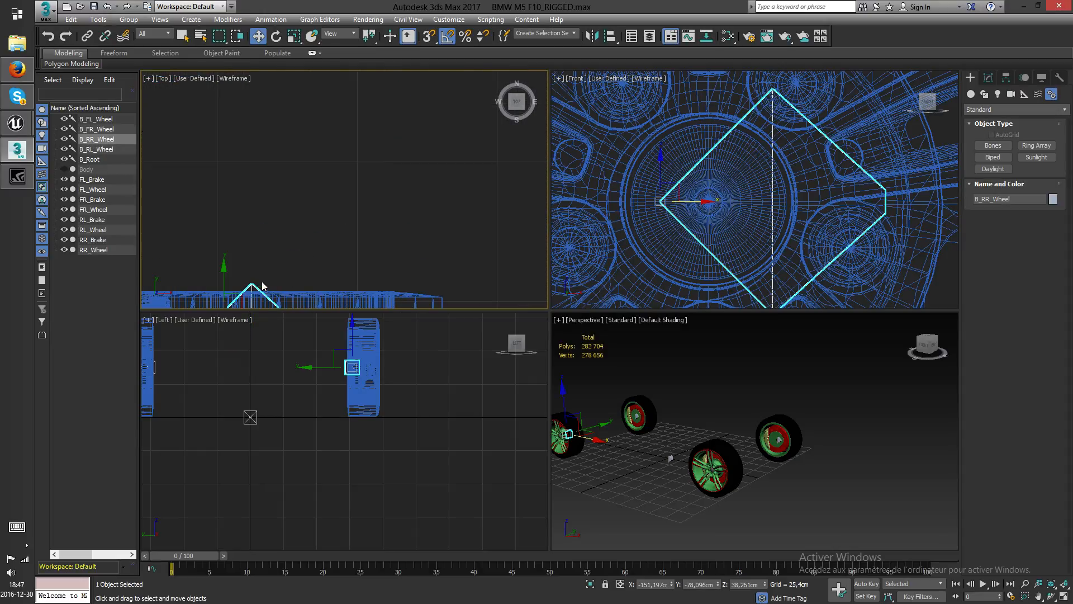
click(431, 38)
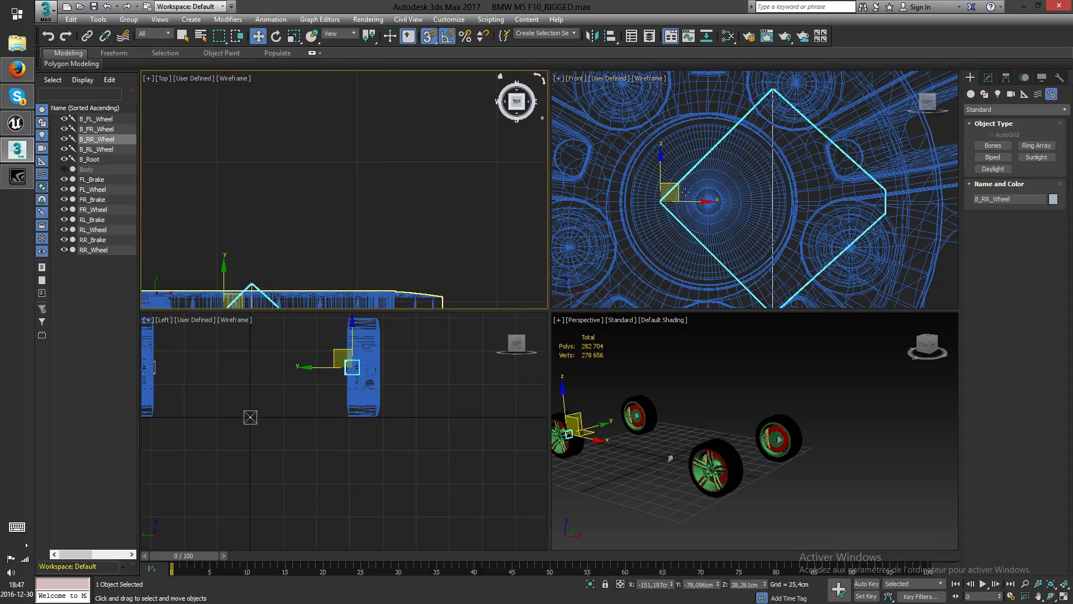
drag(678, 184, 707, 204)
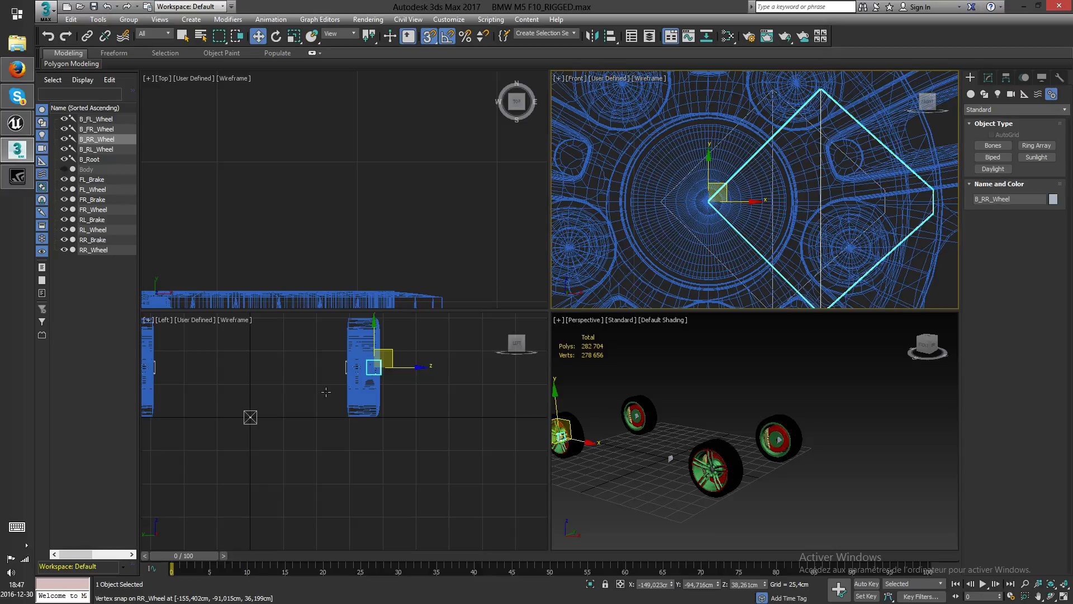
- Select the B_RL_Wheel bone and examine its position relative to the rear left wheel in the Top, Left and Front views
middle_drag(288, 215, 348, 160)
scroll(348, 159, down, 6)
scroll(385, 106, down, 2)
middle_drag(391, 131, 386, 272)
middle_drag(381, 163, 388, 260)
scroll(356, 223, up, 6)
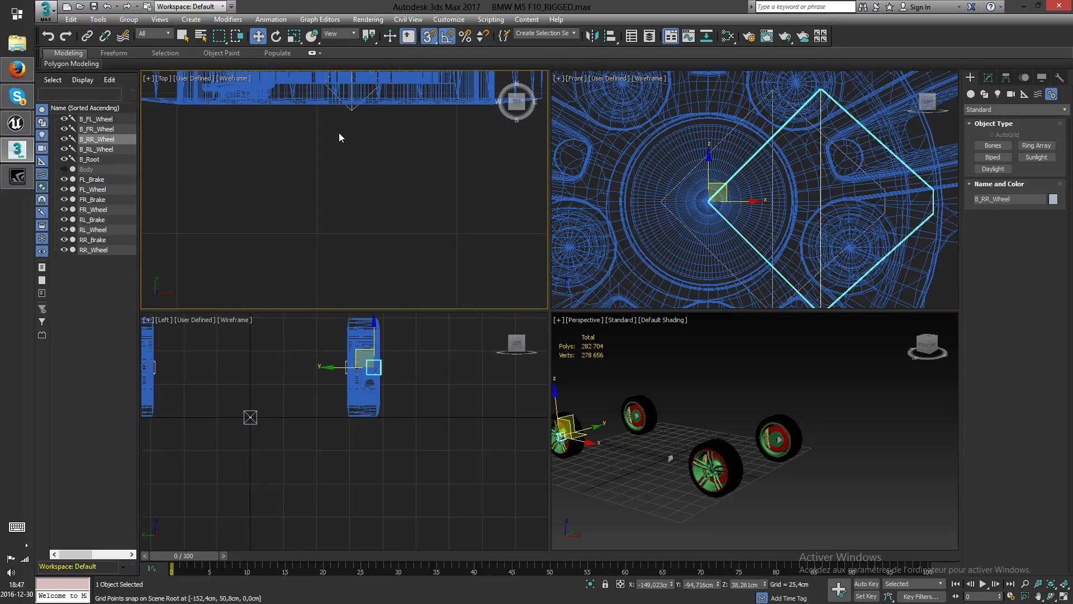
click(351, 110)
middle_drag(351, 110, 346, 246)
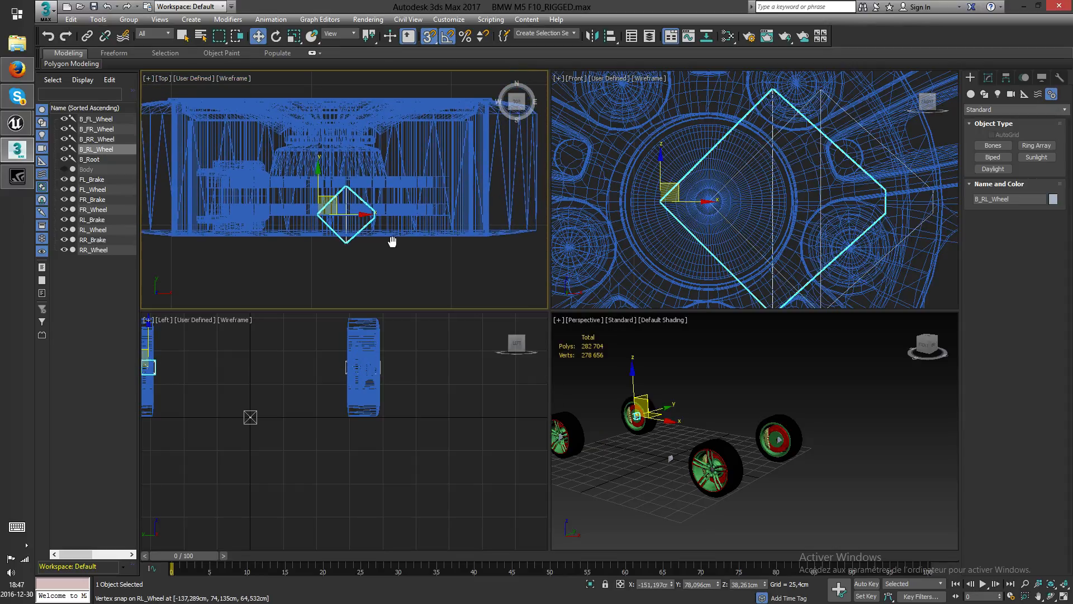
middle_drag(261, 366, 310, 370)
middle_drag(718, 196, 689, 190)
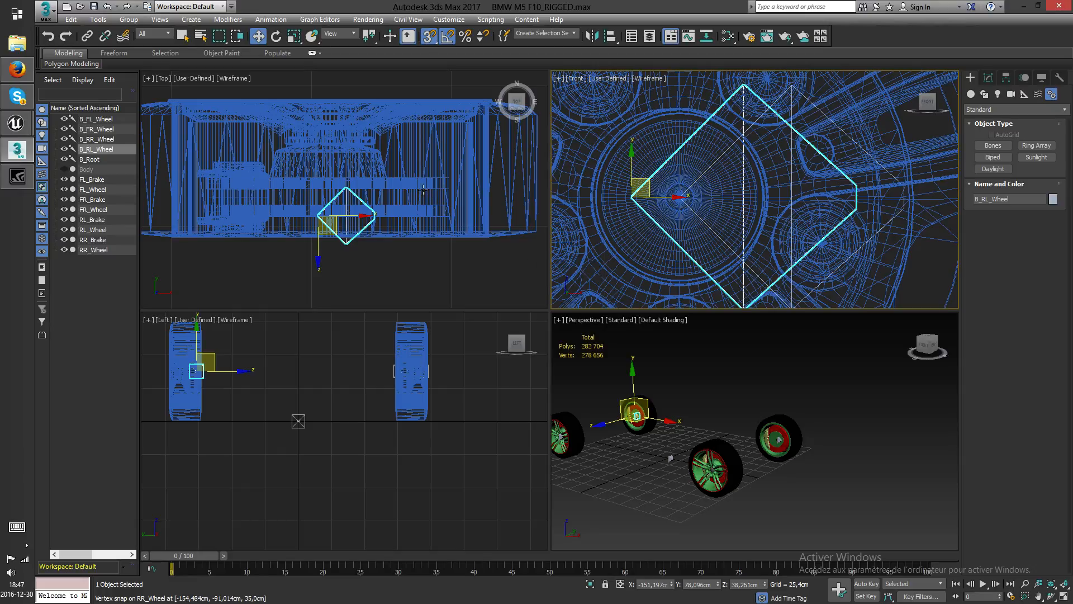
scroll(416, 139, down, 5)
middle_drag(441, 239, 402, 133)
- Turn off snapping and give the B_RL_Wheel bone the B_RR_Wheel bone's X position of -149,023 cm
click(429, 37)
scroll(416, 194, down, 4)
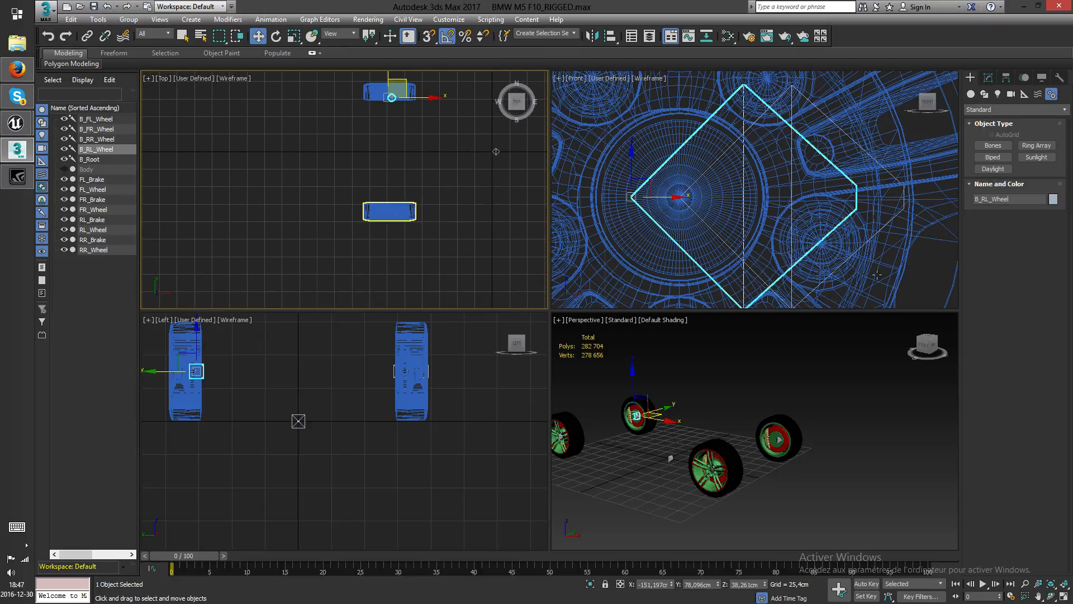
click(896, 218)
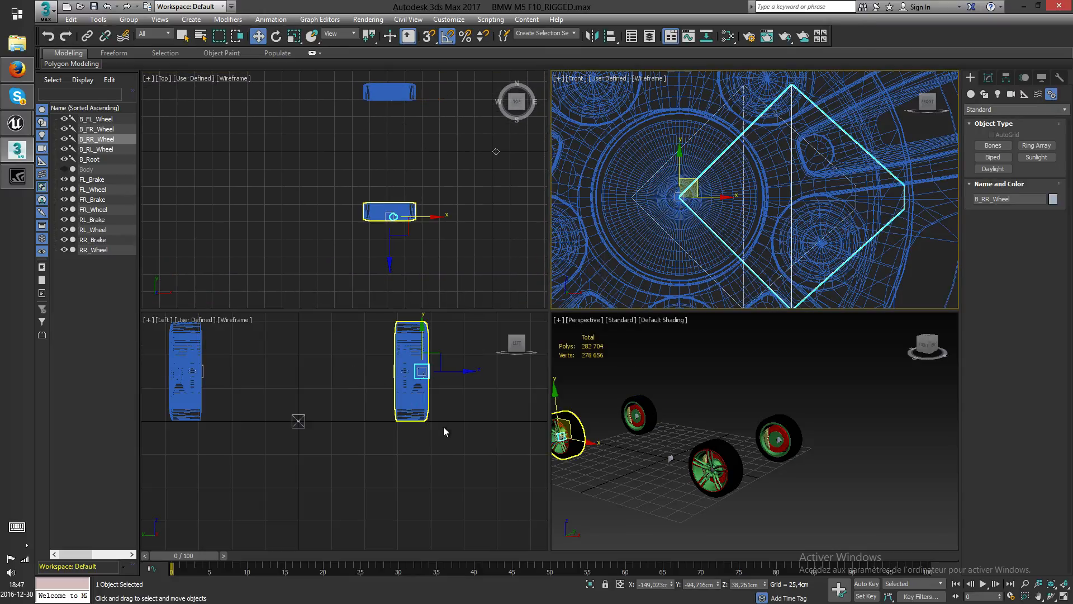
double_click(663, 585)
key(ctrl+c)
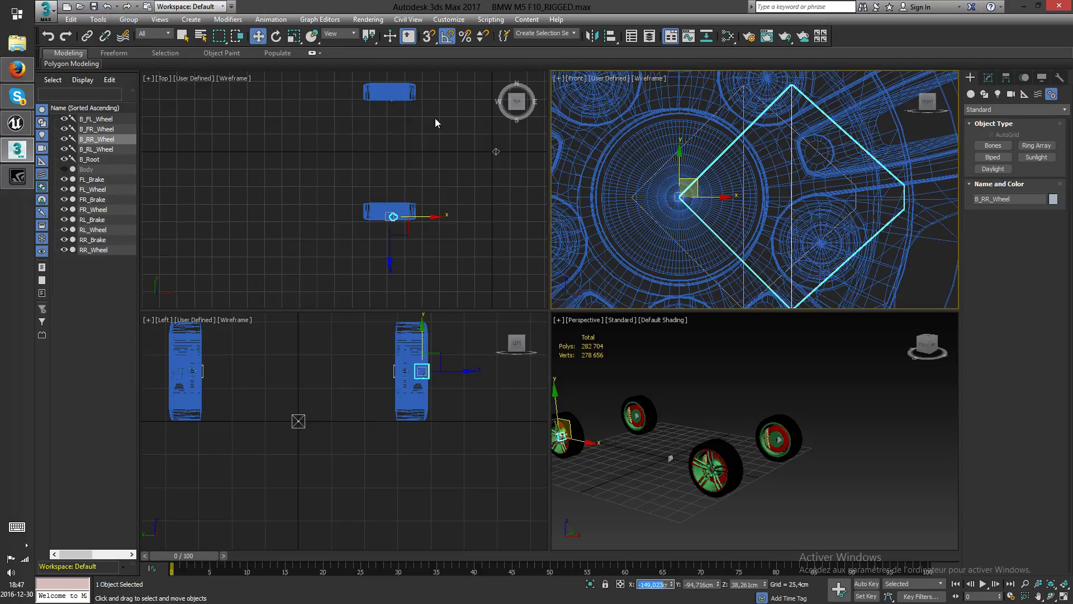
middle_drag(420, 108, 393, 161)
scroll(393, 160, up, 3)
scroll(336, 124, up, 5)
click(328, 228)
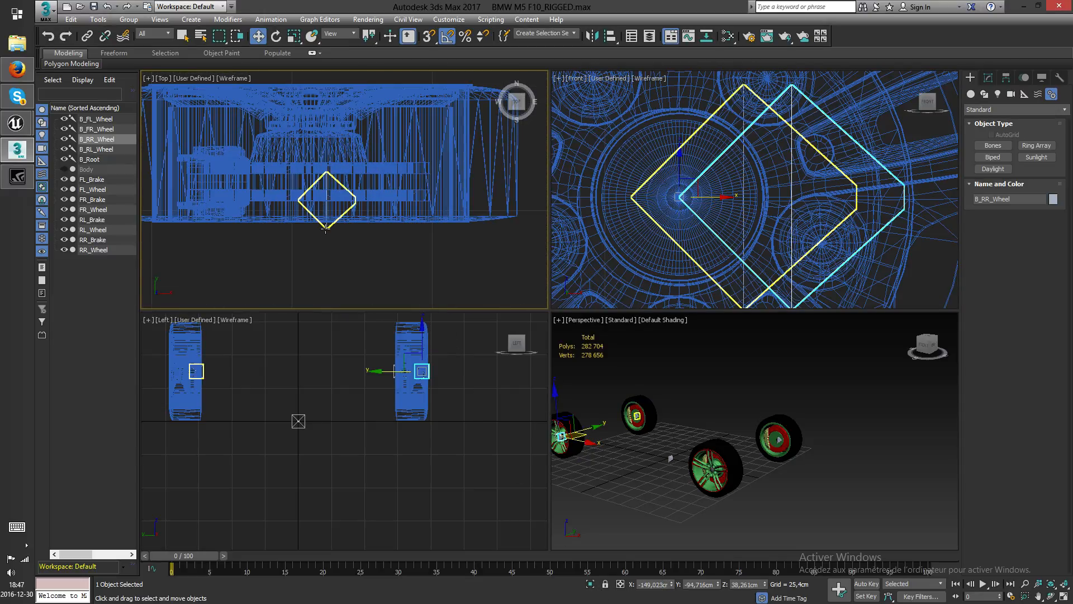
drag(661, 585, 639, 588)
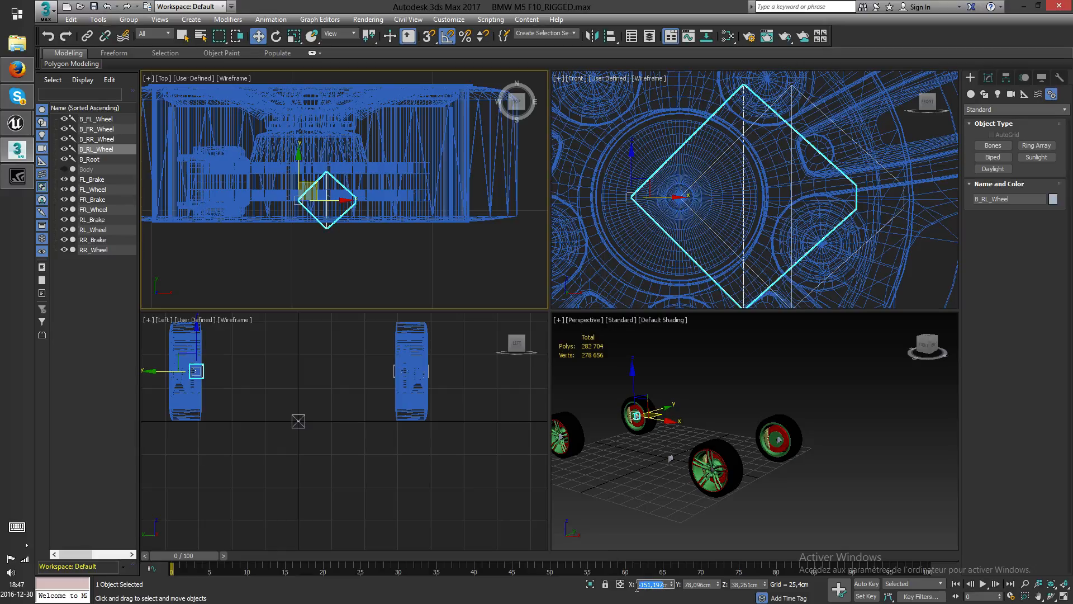
key(ctrl+v)
- Compare the Z positions of the B_RR_Wheel and B_RL_Wheel bones and their placement on the rear wheels
middle_drag(406, 213, 404, 190)
middle_drag(425, 252, 401, 78)
scroll(413, 199, down, 4)
scroll(405, 226, down, 3)
scroll(403, 160, up, 5)
scroll(379, 261, up, 2)
middle_drag(379, 262, 369, 93)
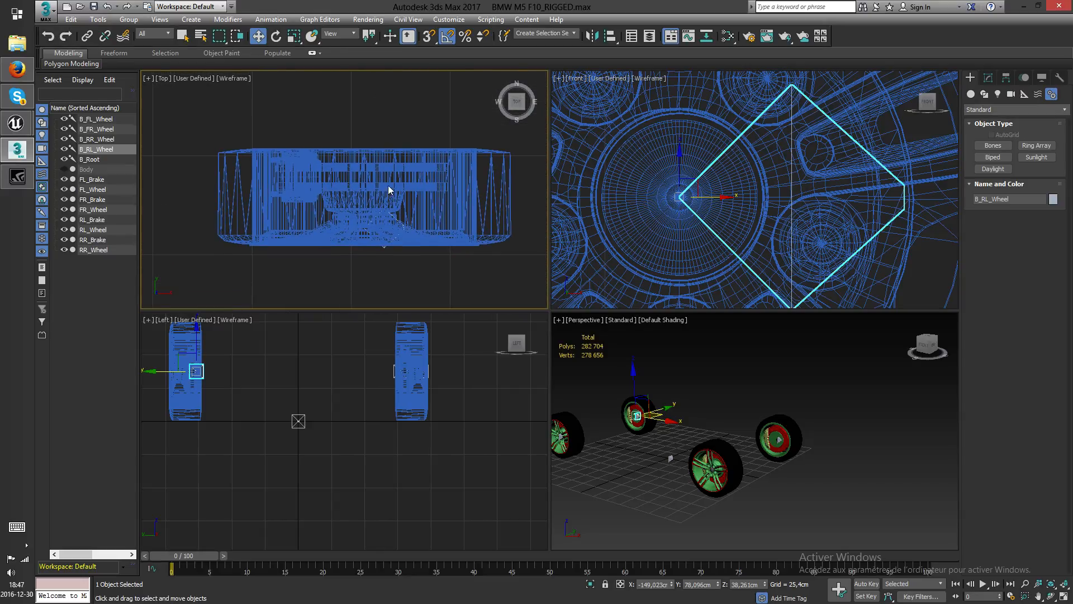
click(384, 247)
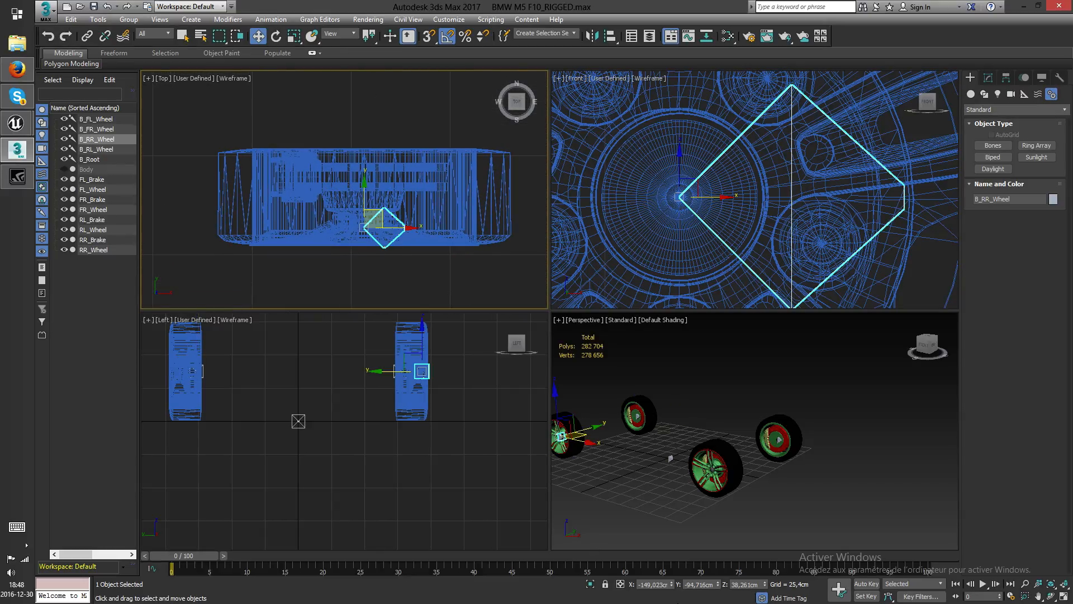
drag(751, 585, 726, 590)
click(106, 149)
drag(750, 586, 718, 590)
middle_drag(414, 103, 403, 110)
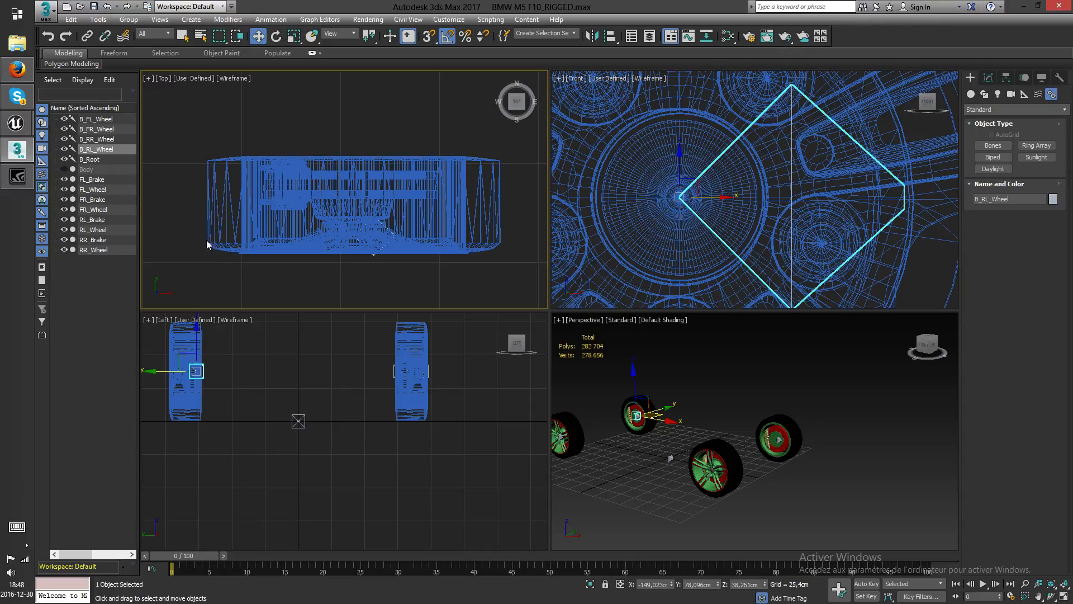
- Set the B_RR_Wheel bone's Y position to -78,096 cm, mirroring the B_RL_Wheel bone
drag(705, 585, 686, 585)
click(100, 139)
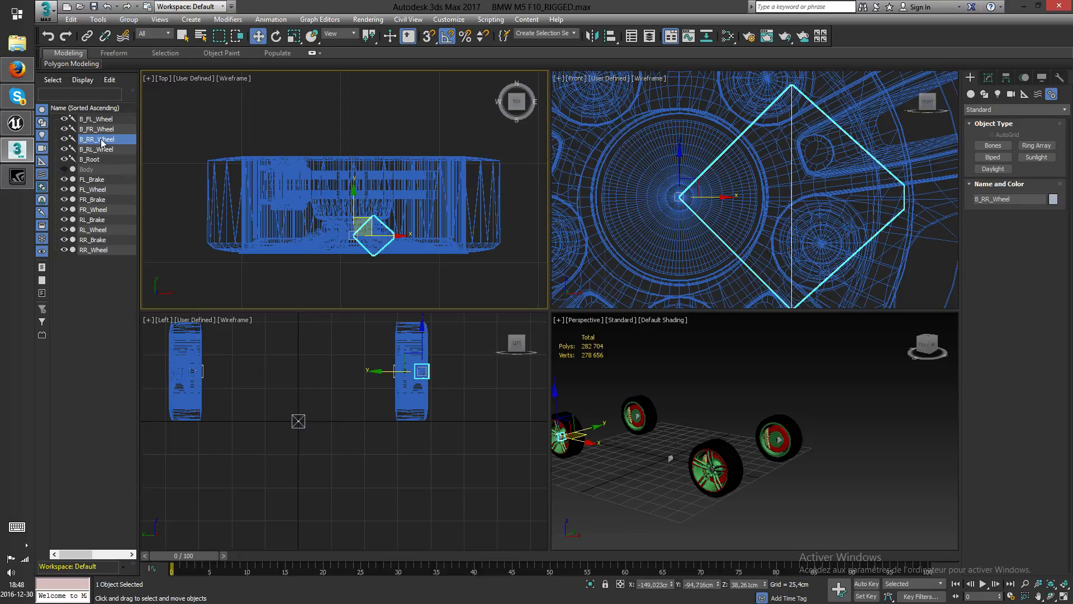
double_click(688, 585)
text(-78,096)
key(Return)
- Deselect everything and examine the wheel bones' placement in the Top and Perspective views
middle_drag(413, 127, 391, 173)
scroll(396, 194, down, 8)
click(434, 186)
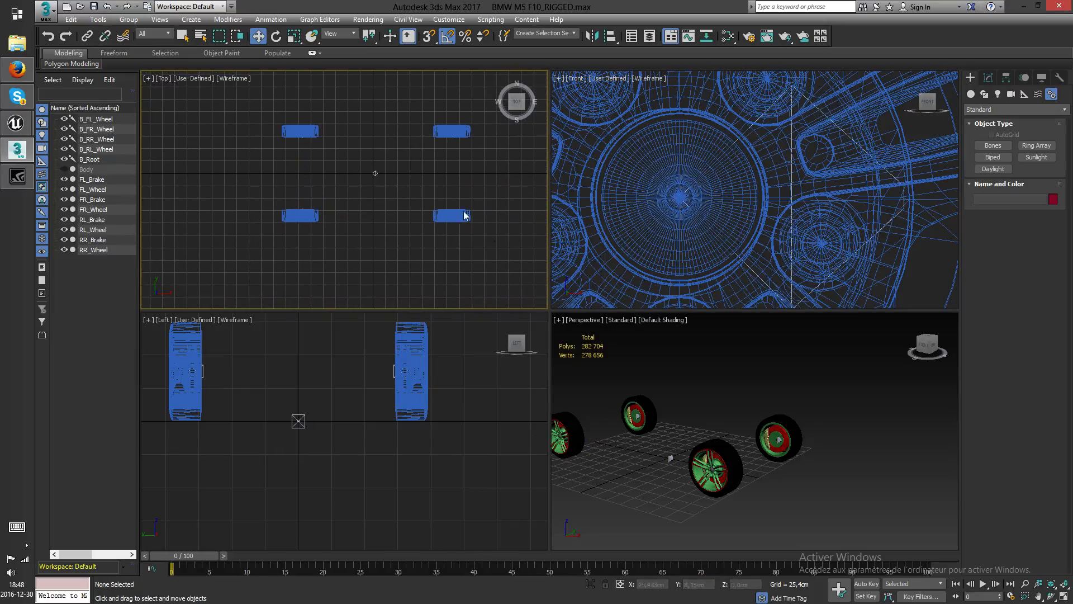
scroll(630, 412, up, 3)
middle_drag(630, 413, 668, 366)
middle_drag(733, 427, 681, 443)
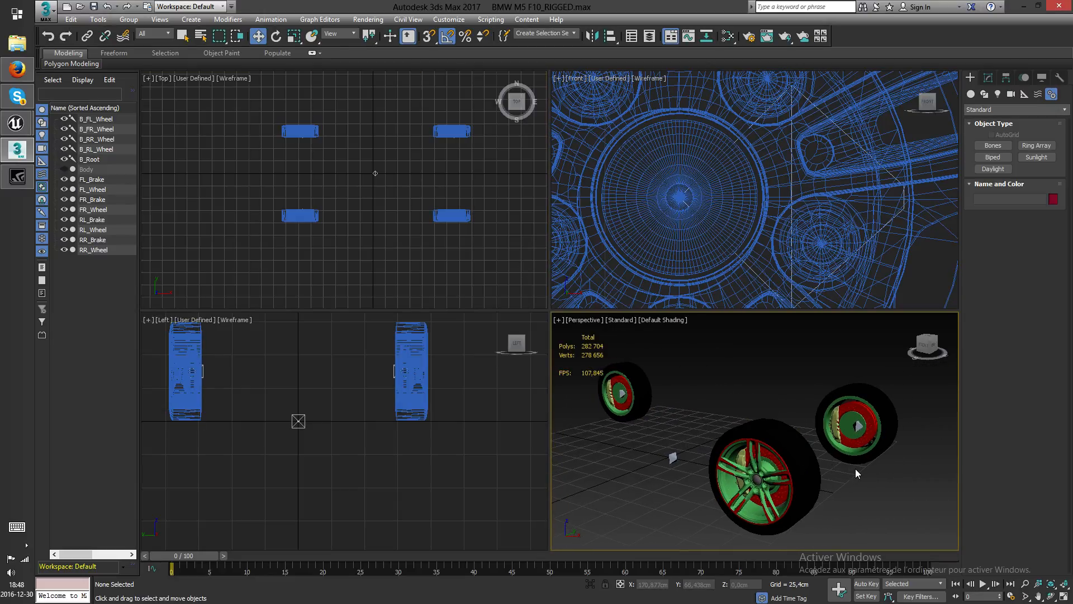
middle_drag(855, 486, 711, 442)
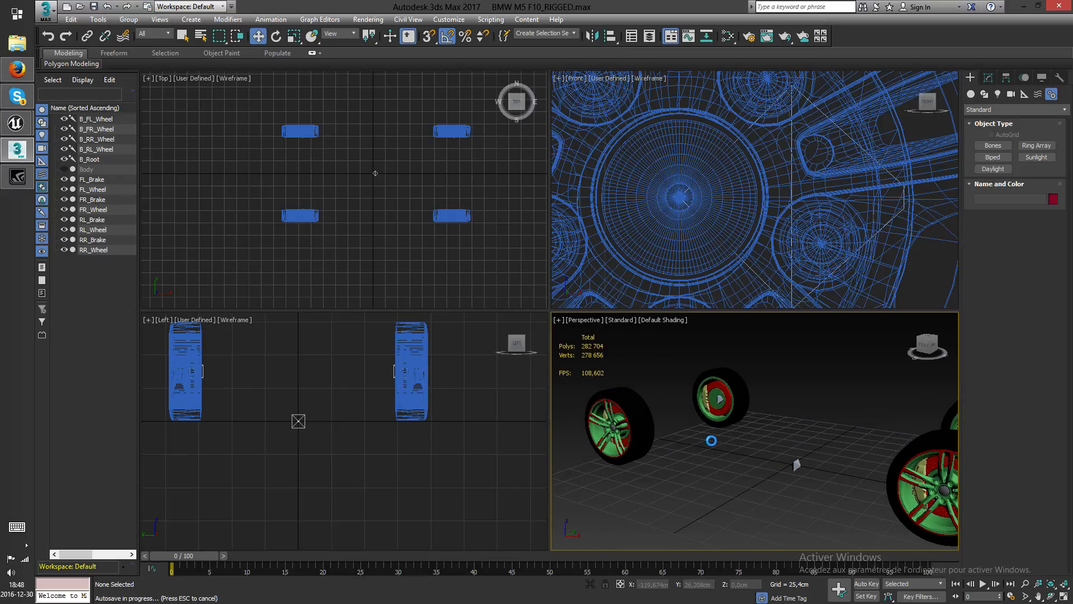
- Clone the B_FL_Wheel, B_FR_Wheel, B_RR_Wheel and B_RL_Wheel bones in place as copies
click(104, 151)
ctrl+click(107, 140)
ctrl+click(108, 130)
ctrl+click(110, 120)
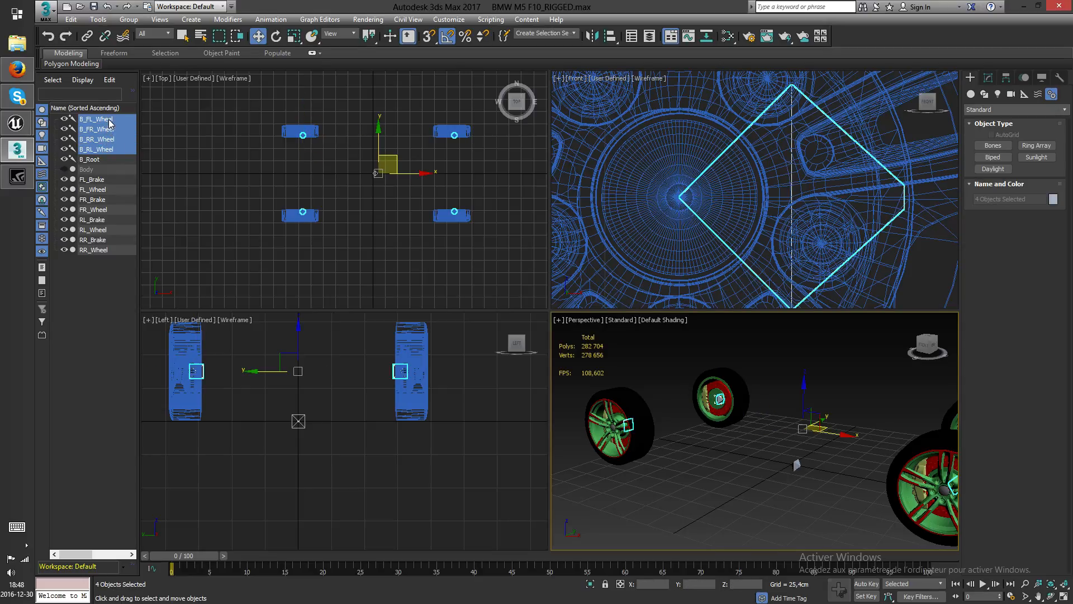
middle_drag(482, 168, 481, 169)
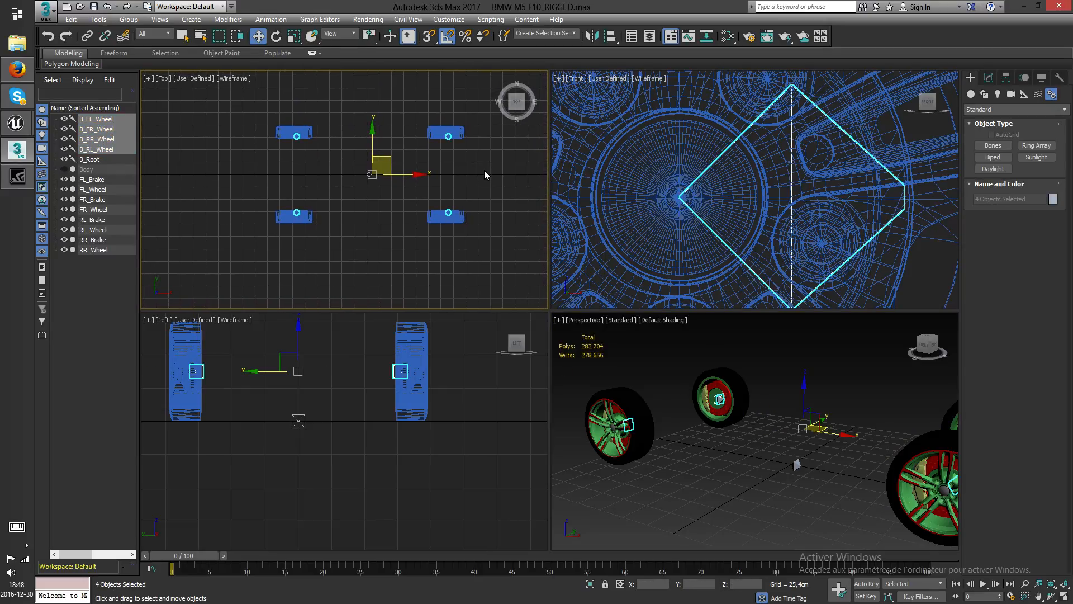
key(ctrl+v)
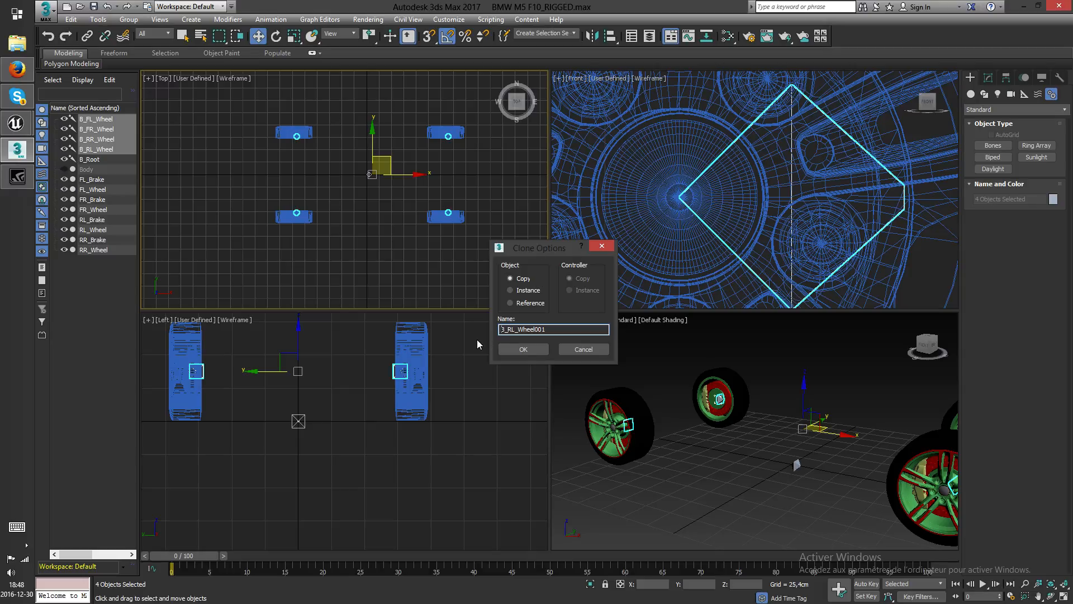
click(525, 350)
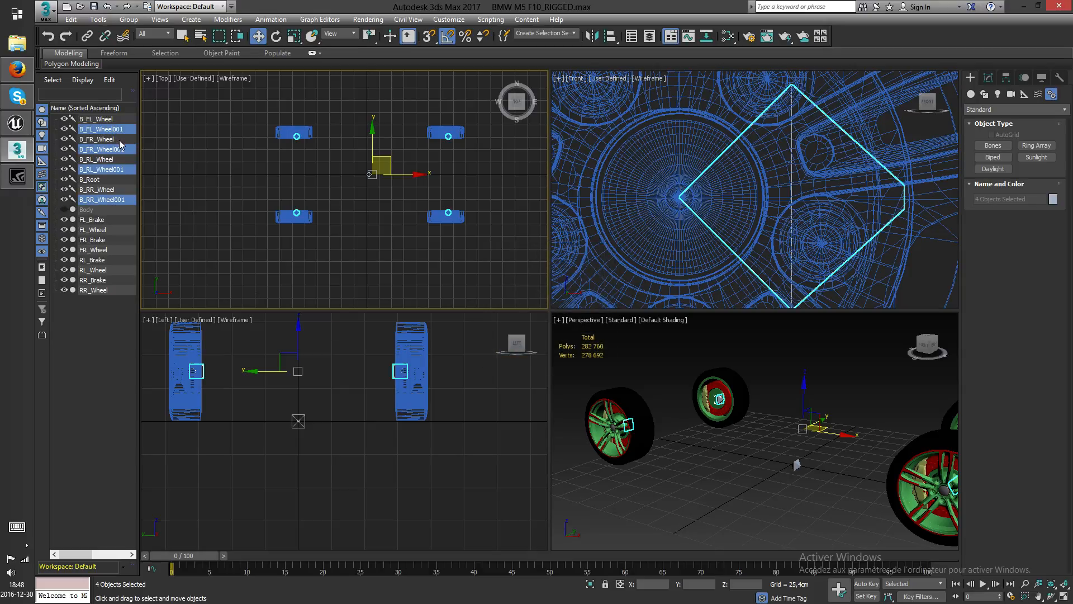
click(207, 145)
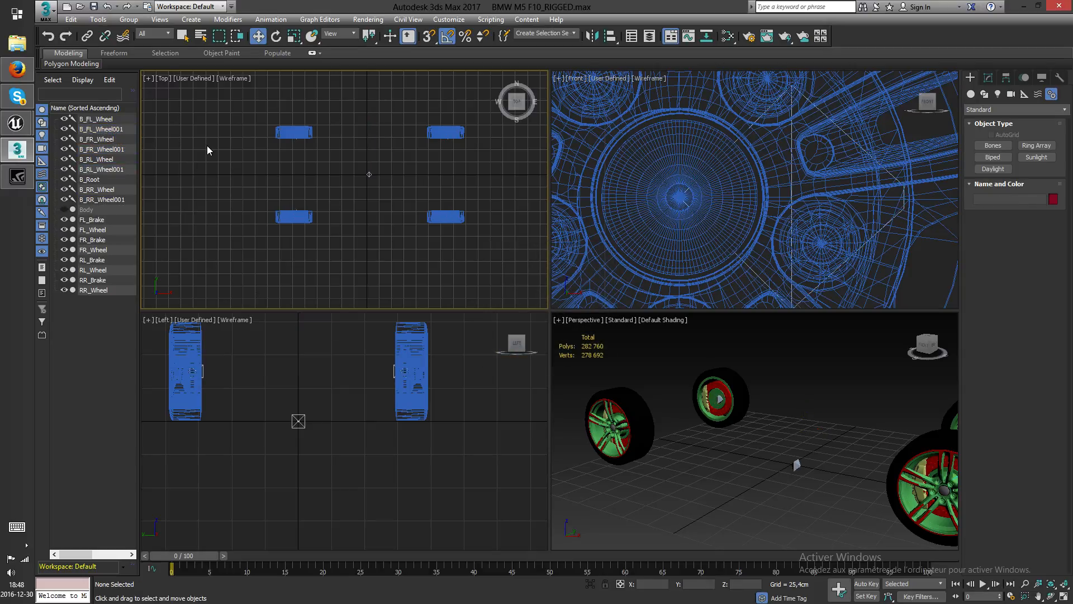
- Rename the two front bone copies B_FL_Brake and B_FR_Brake
click(115, 130)
click(125, 130)
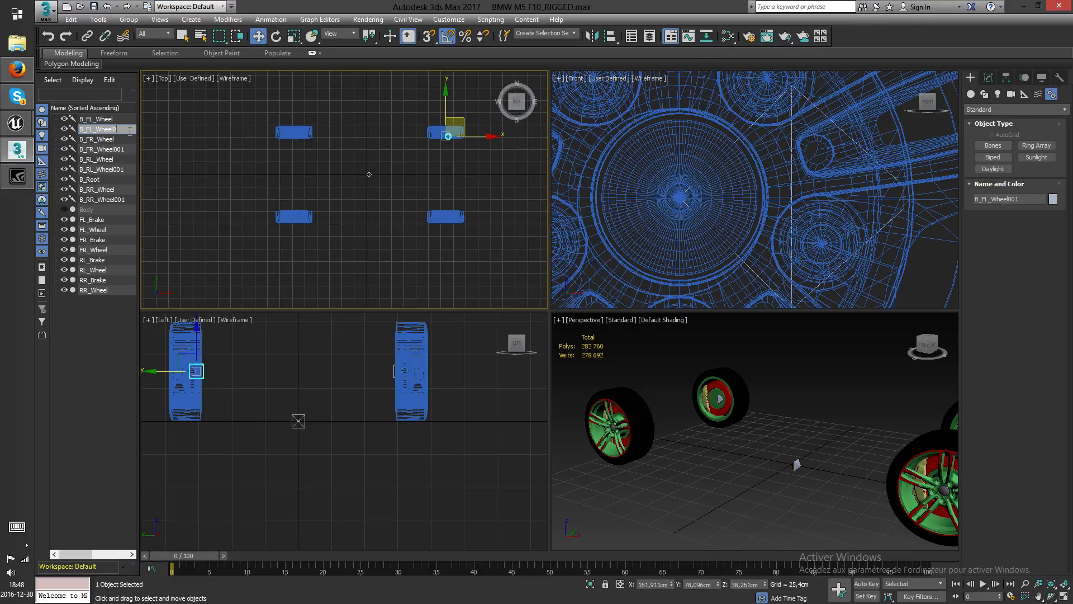
text(B_FL_Brake)
click(109, 151)
click(108, 150)
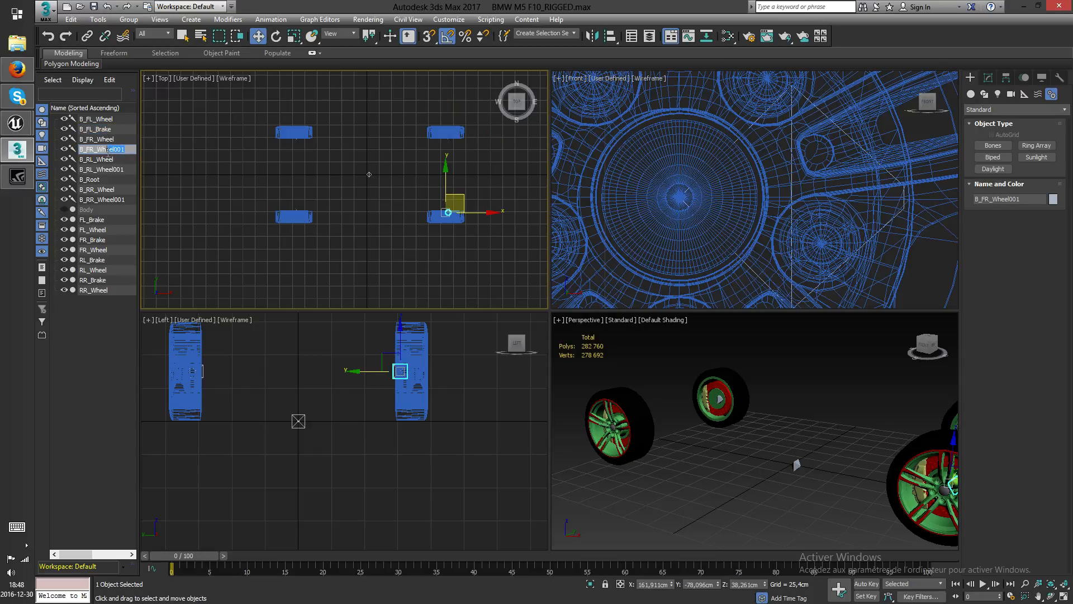
text(Brake)
key(Return)
- Rename the two rear bone copies B_RL_Brake and B_RR_Brake, with a capital B in Brake
click(120, 169)
click(124, 170)
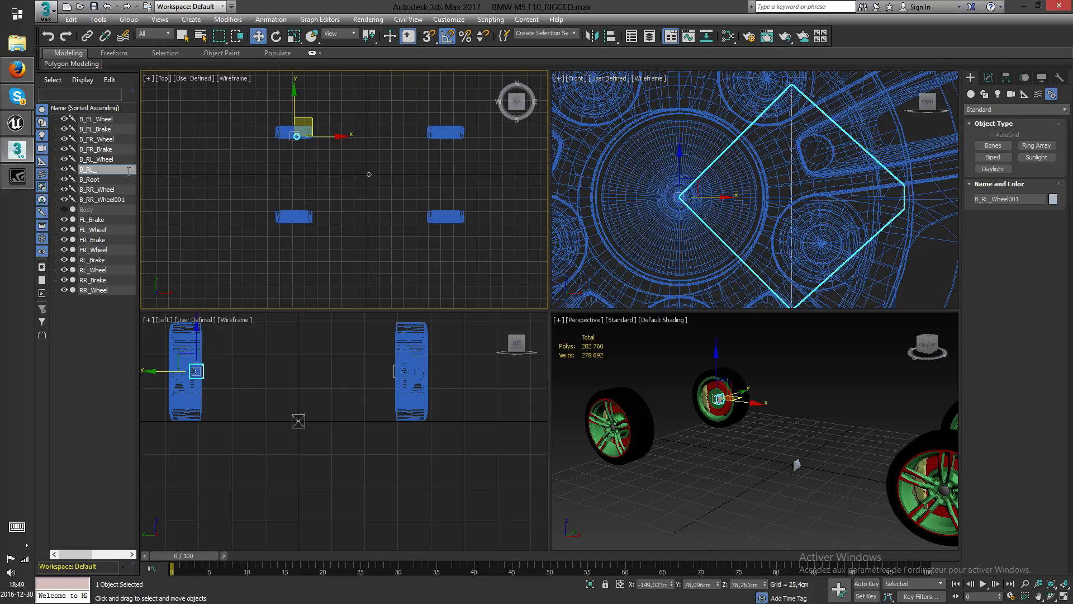
key(Return)
click(115, 200)
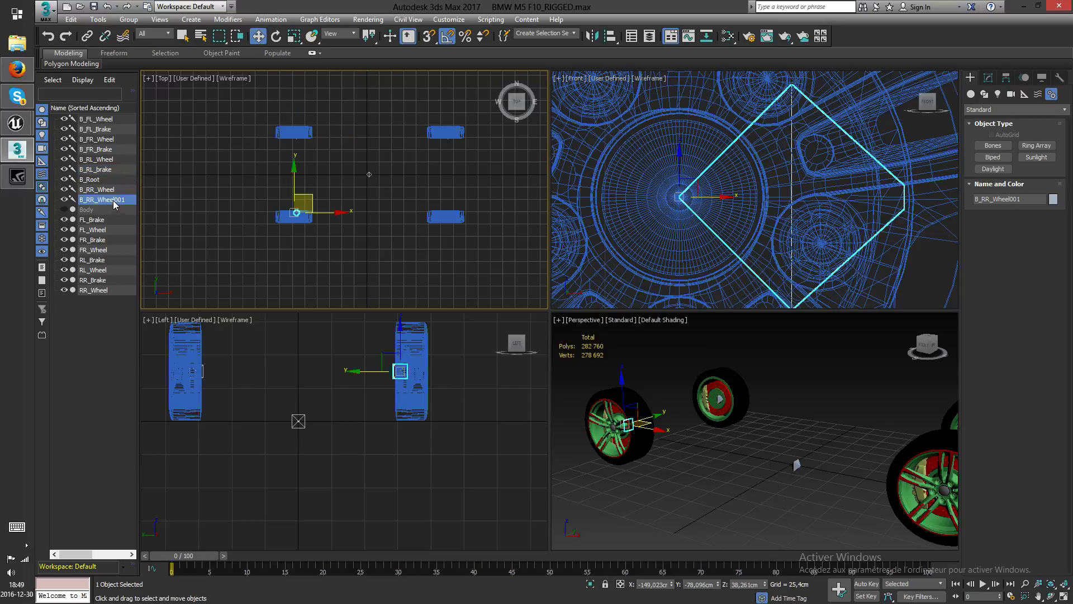
click(116, 201)
click(108, 169)
click(100, 170)
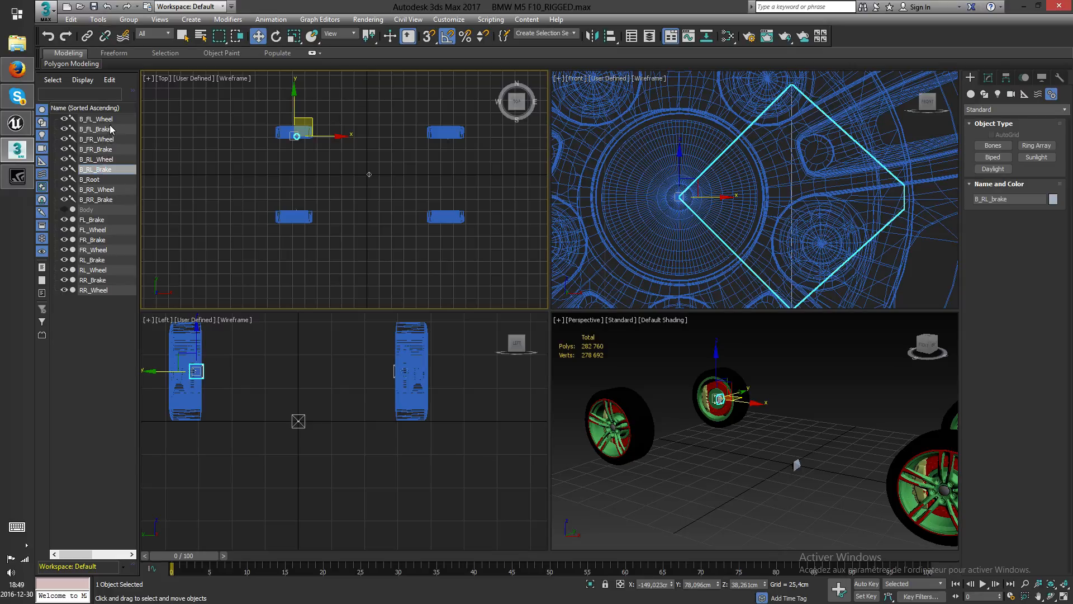
click(286, 186)
- Examine the RR_Brake caliper, the RR_Wheel mesh and the B_RR_Brake bone in the Front view
scroll(735, 208, down, 3)
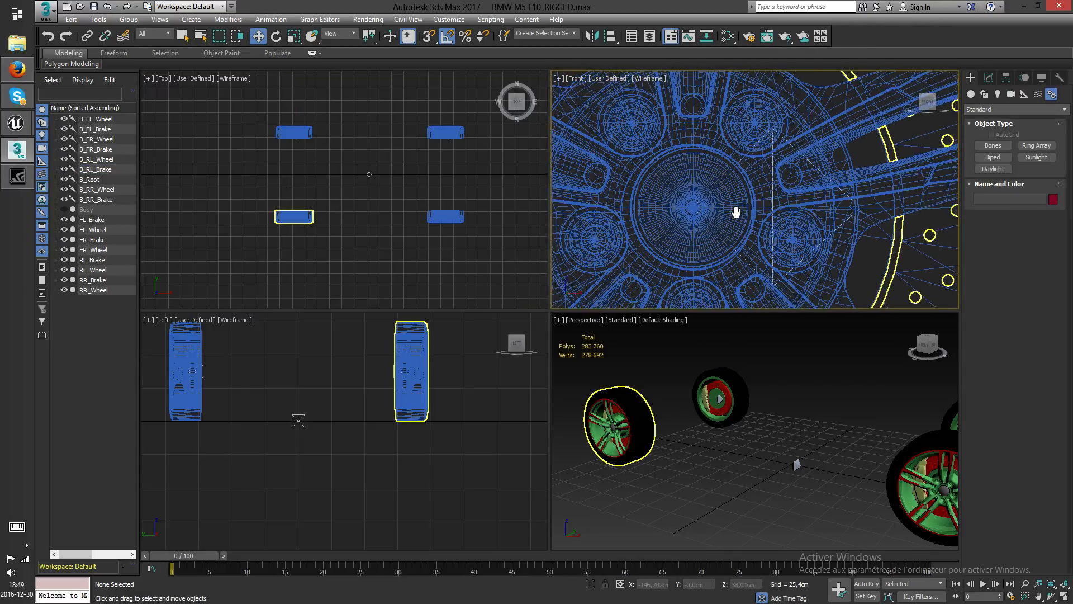
middle_drag(735, 209, 812, 249)
scroll(813, 248, down, 4)
click(700, 251)
scroll(773, 256, up, 5)
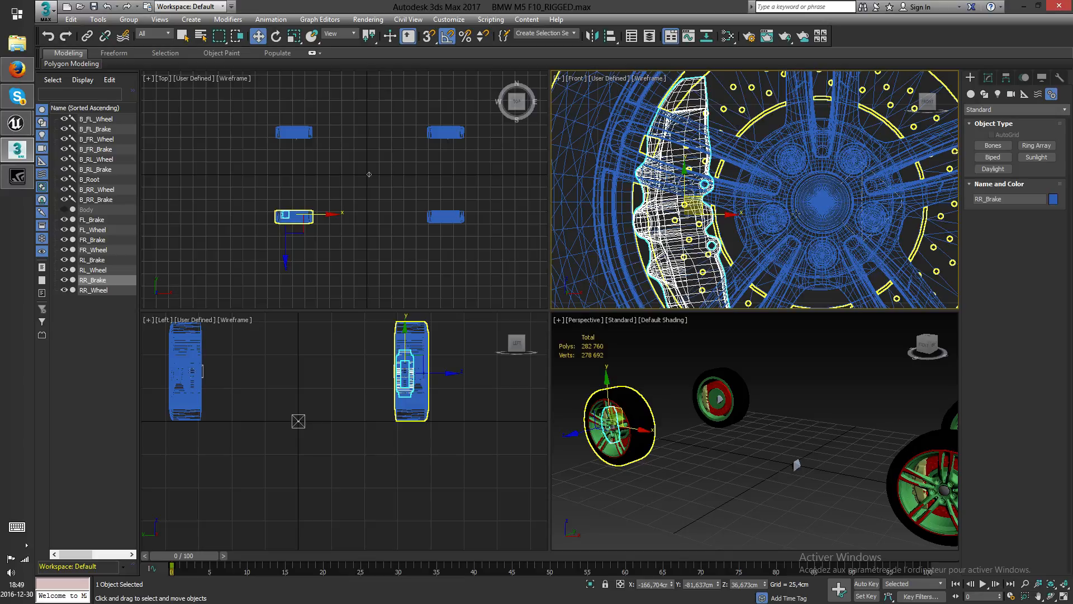
scroll(794, 214, down, 3)
click(697, 227)
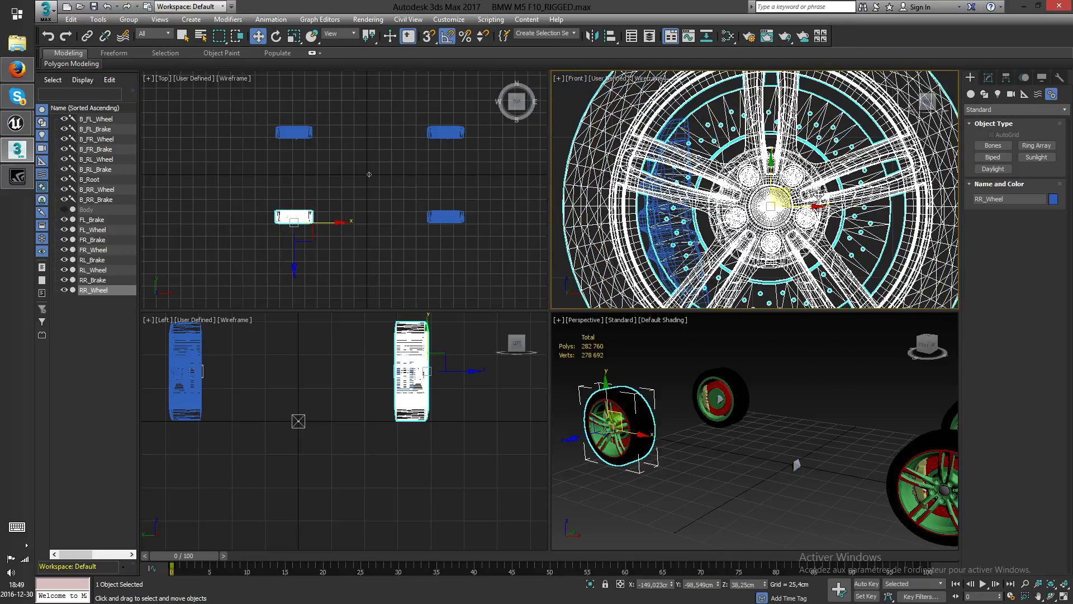
click(686, 227)
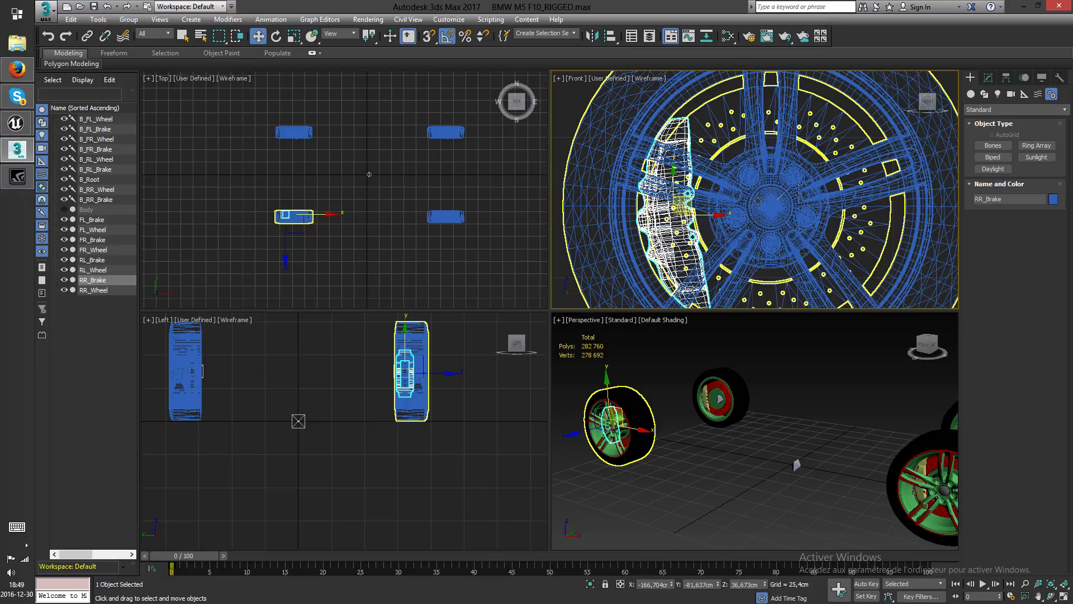
middle_drag(386, 239, 362, 218)
scroll(751, 206, down, 4)
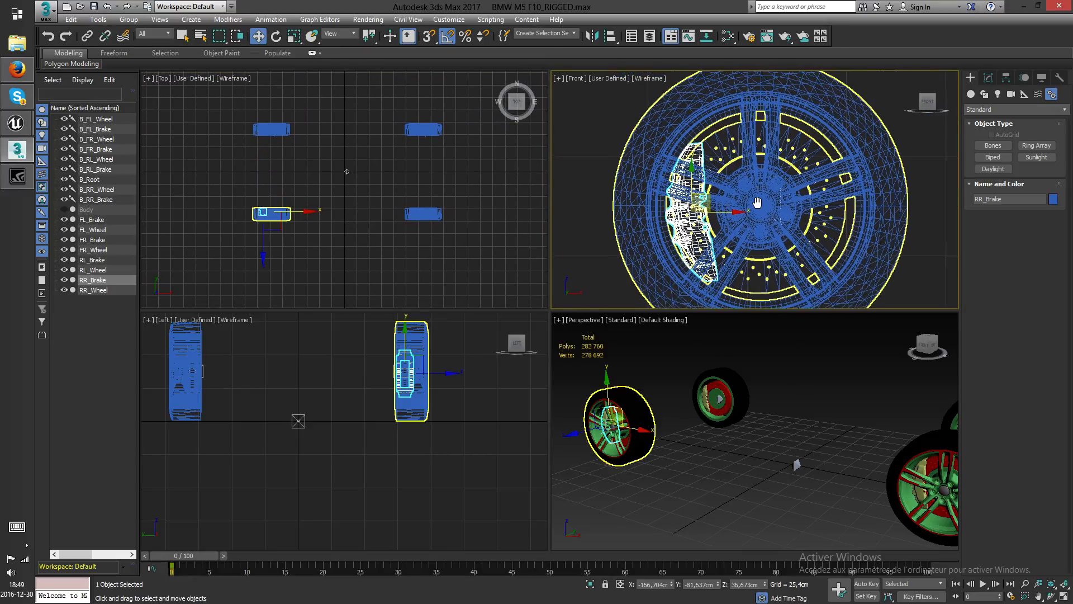
click(96, 199)
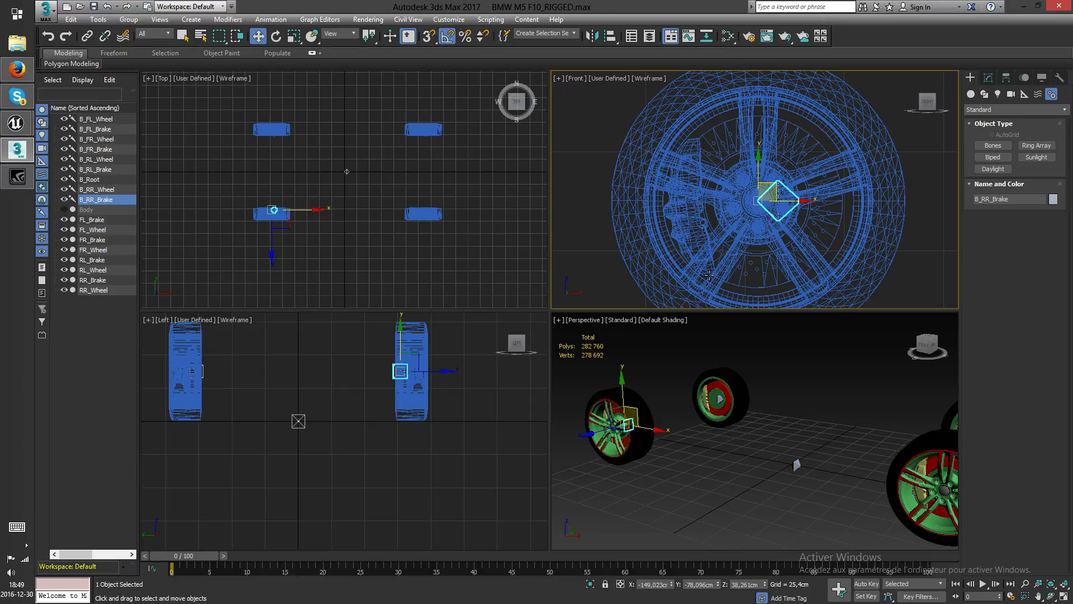
- Clear the selection and unhide all objects to bring back the car body
middle_drag(750, 398, 721, 400)
scroll(724, 399, down, 3)
click(725, 398)
right_click(704, 403)
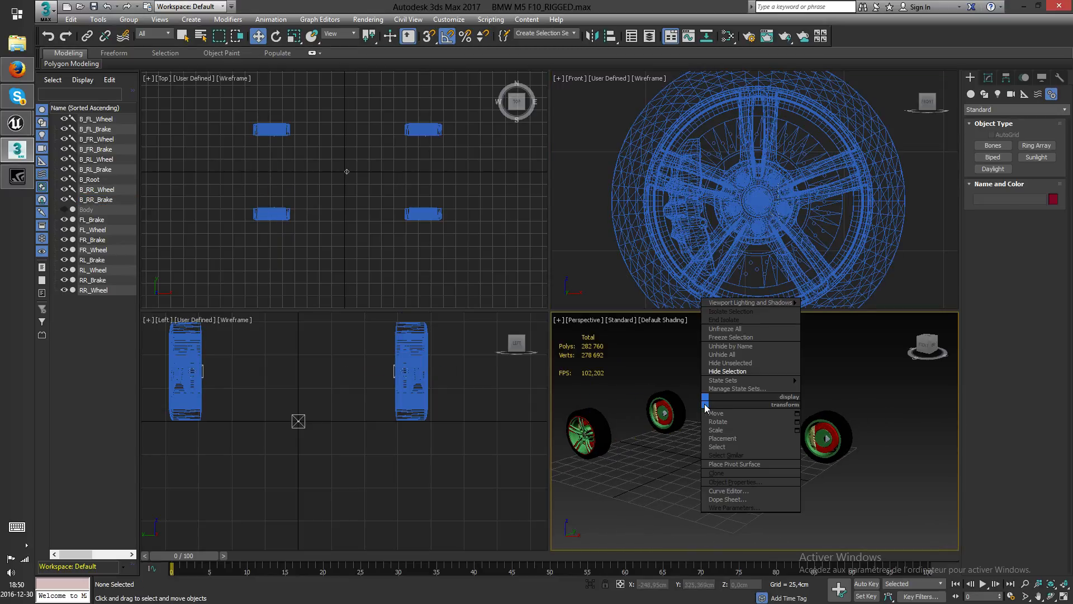
click(725, 354)
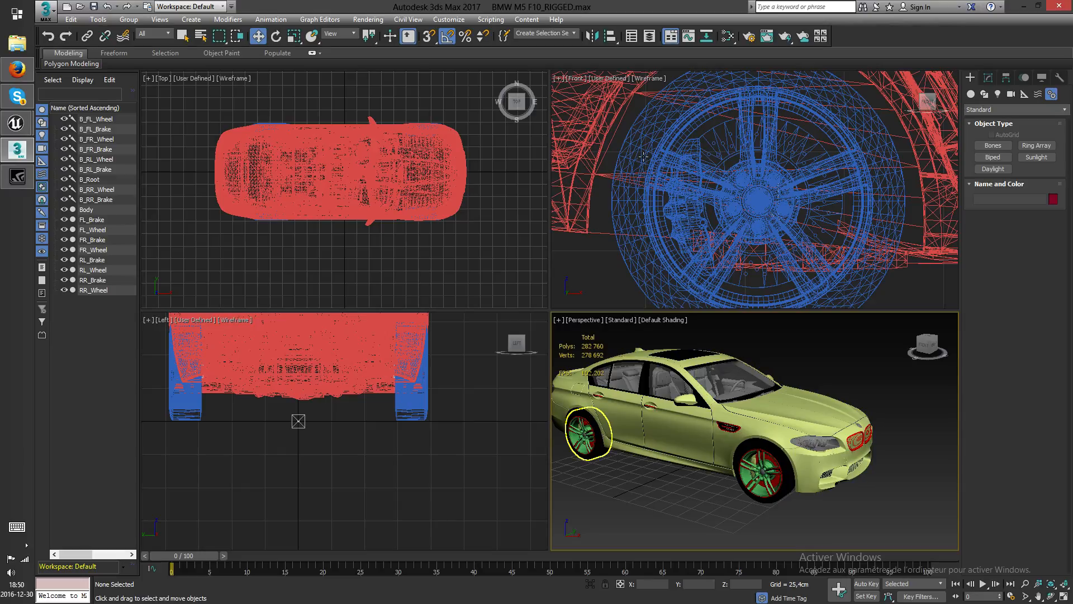
- Select the Body mesh and examine the car's interior around the seat and steering wheel in the Perspective view
scroll(725, 134, down, 6)
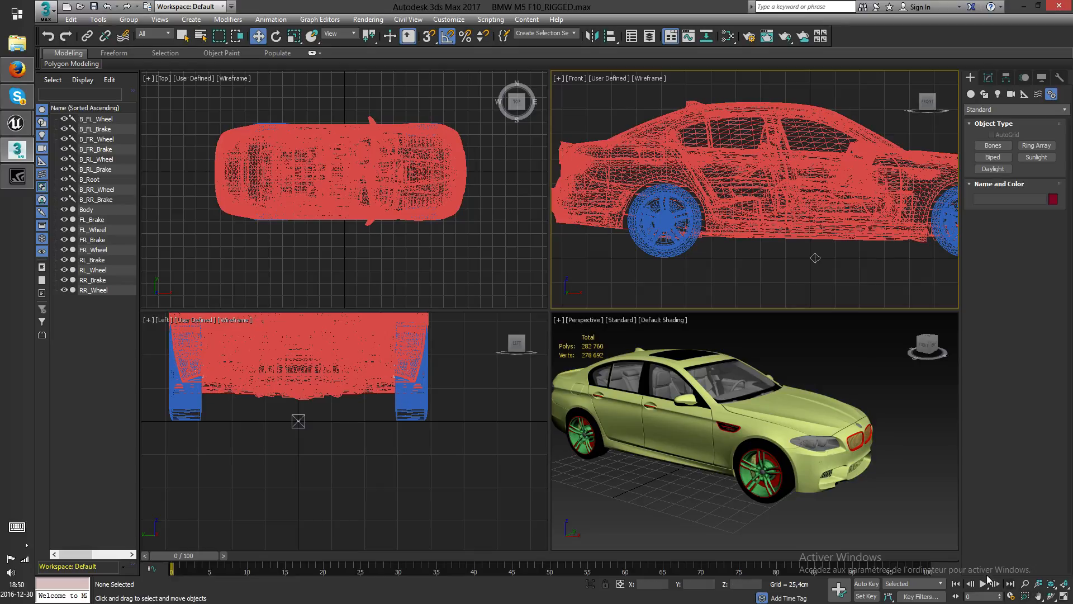
click(726, 385)
scroll(735, 382, up, 3)
middle_drag(735, 382, 778, 412)
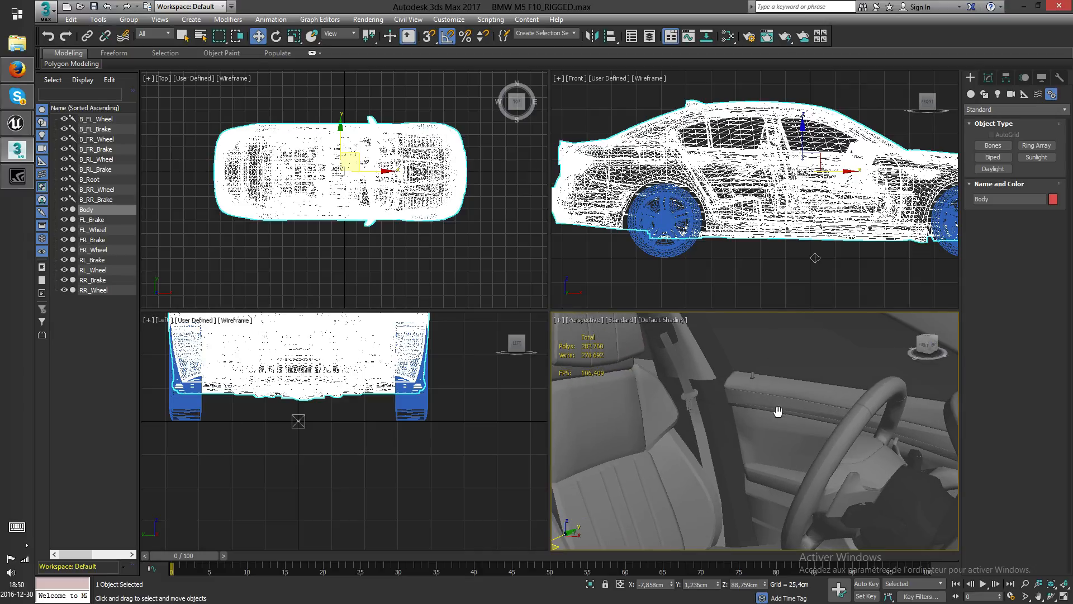
click(1049, 597)
drag(766, 448, 838, 444)
middle_drag(838, 445, 794, 457)
drag(793, 457, 750, 454)
middle_drag(756, 449, 825, 603)
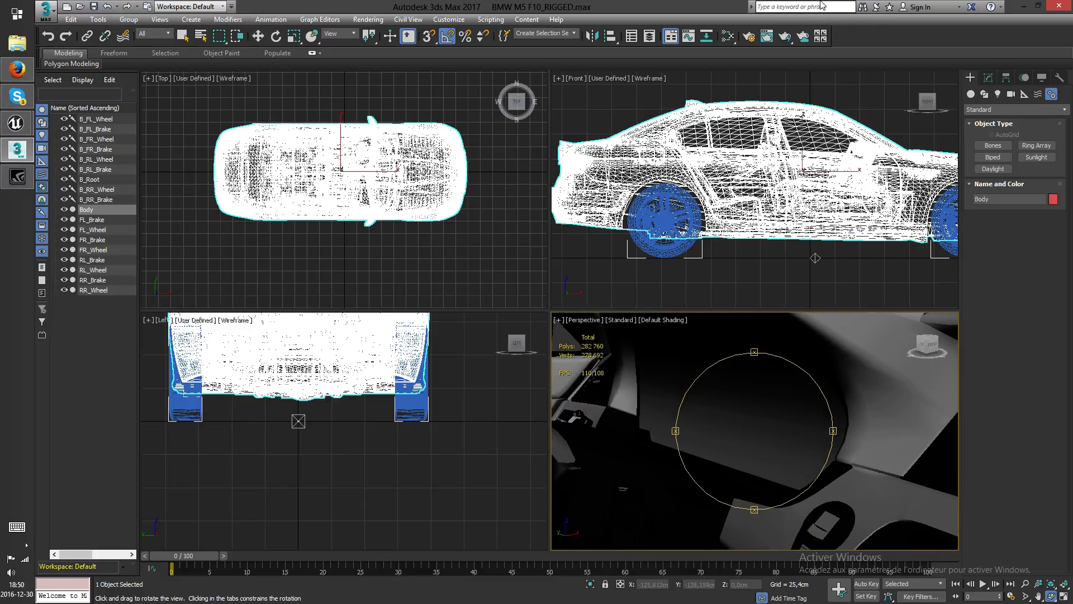
- Frame the whole car in the Perspective view and examine its exterior from the rear and the front
scroll(697, 426, down, 3)
middle_drag(698, 427, 673, 397)
key(w)
scroll(719, 431, down, 3)
scroll(702, 426, down, 3)
middle_drag(792, 459, 785, 442)
key(z)
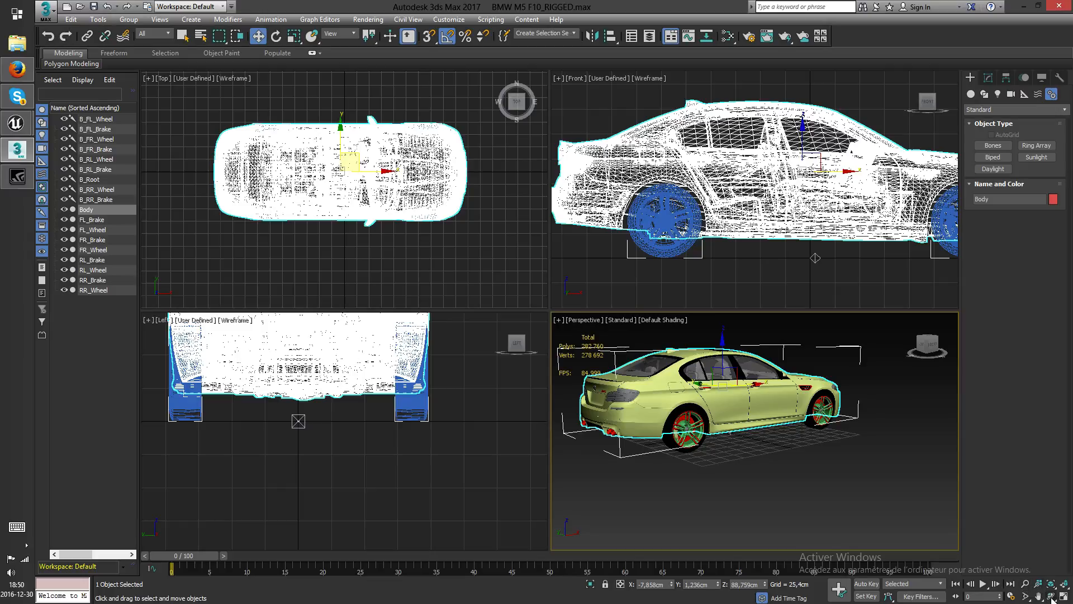
click(1050, 597)
drag(720, 441, 730, 413)
right_click(729, 413)
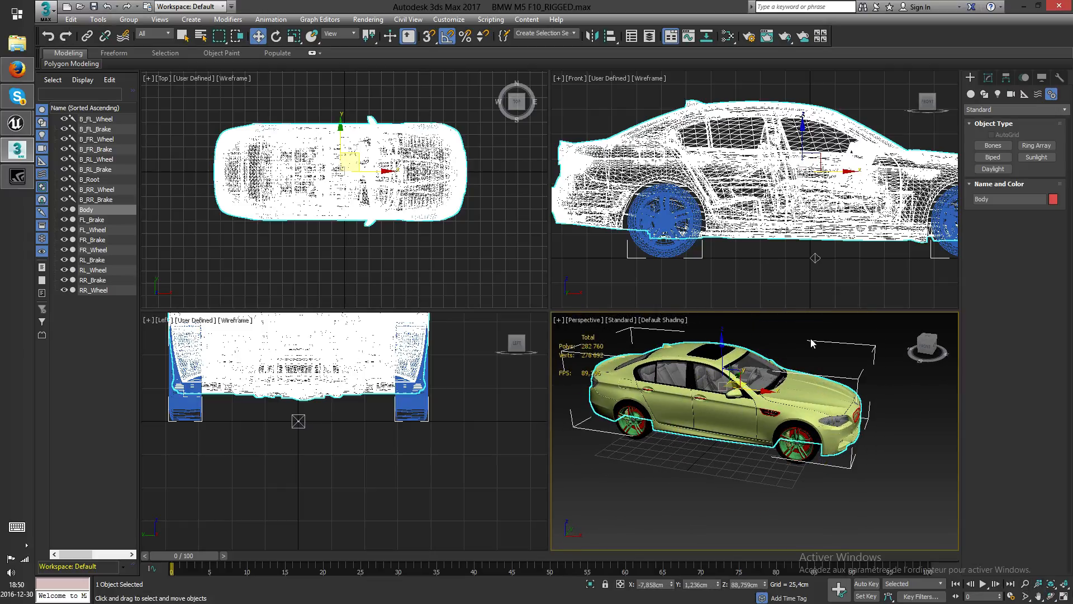
- Select the Body and all four wheel meshes and hide them
click(904, 414)
click(790, 209)
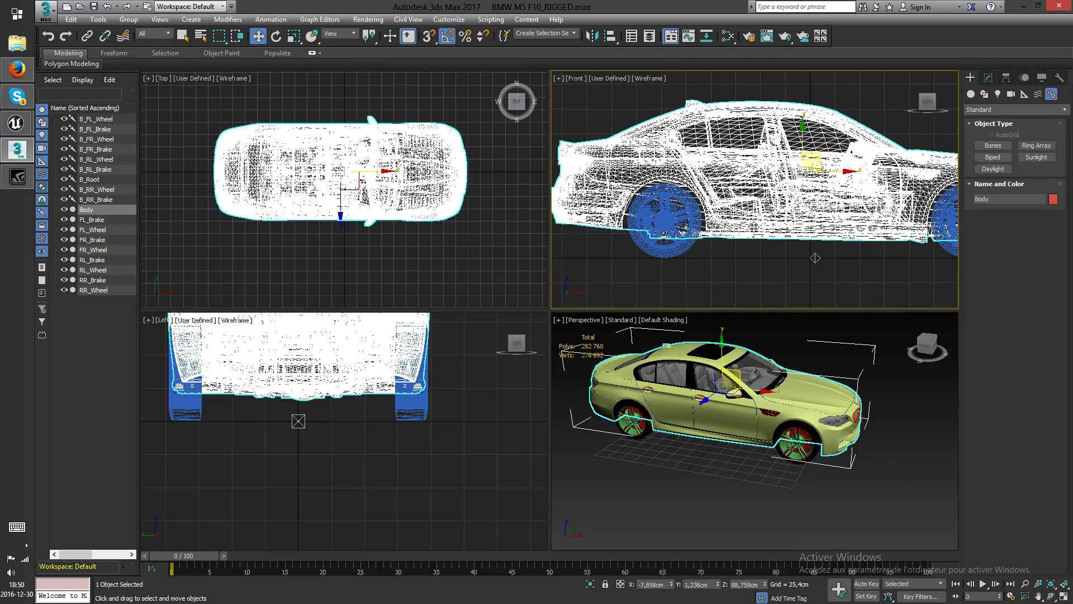
drag(458, 447, 391, 413)
ctrl+click(597, 202)
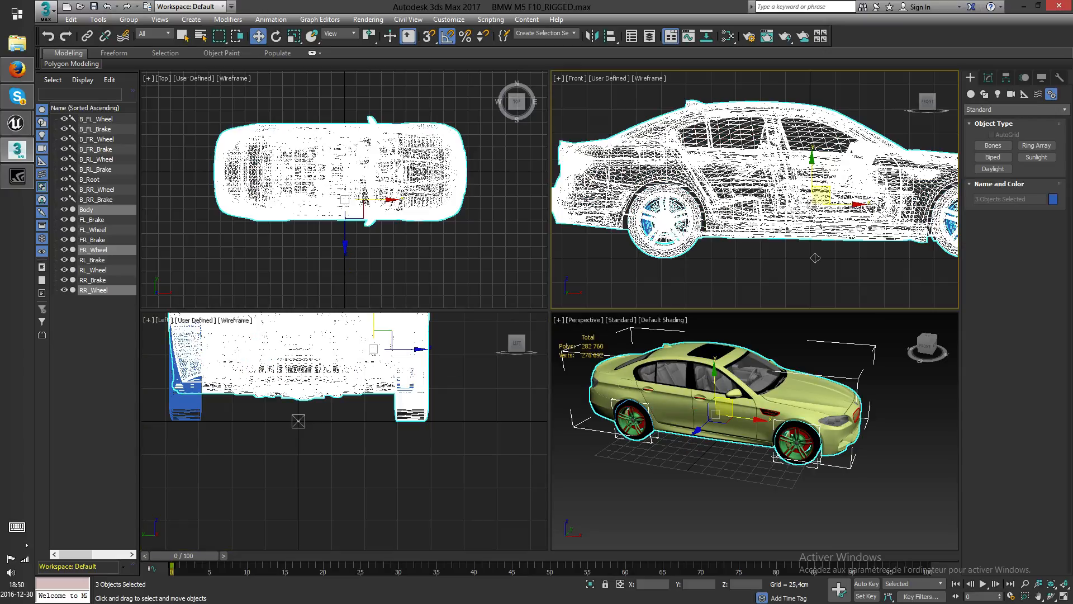
ctrl+drag(170, 448, 224, 409)
right_click(715, 196)
right_click(767, 189)
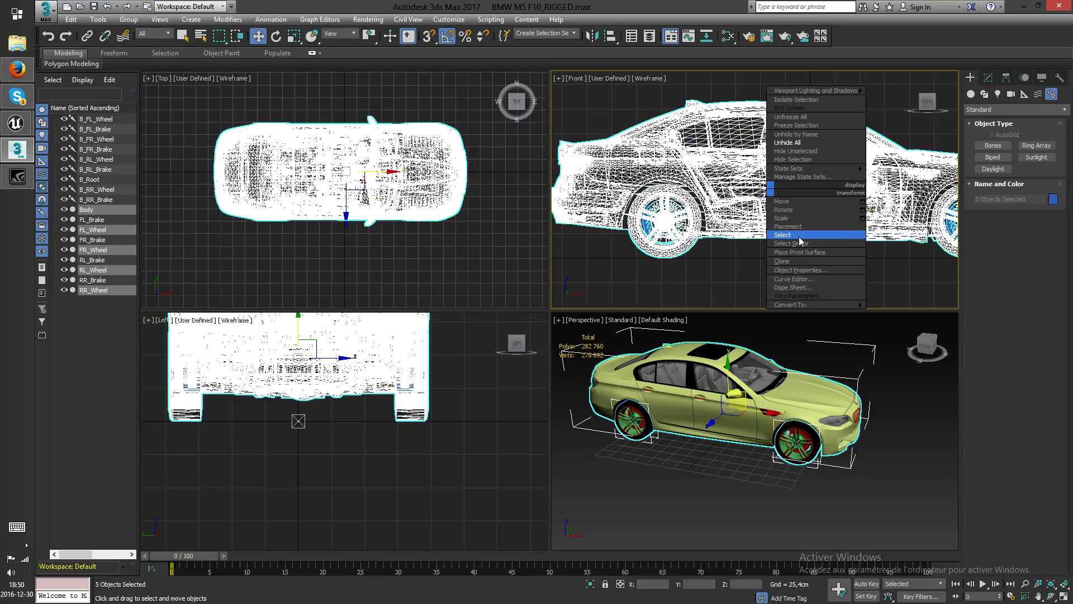
click(792, 159)
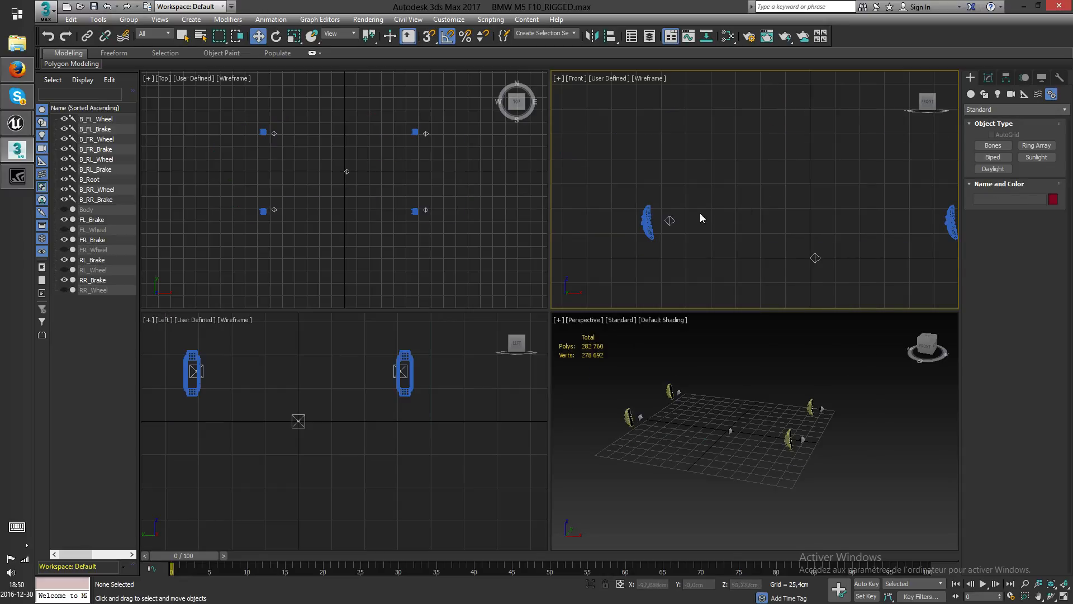
- Select the four brake caliper meshes in the Front view and hide them, leaving only the bones
click(647, 224)
drag(613, 187, 672, 253)
middle_drag(830, 246, 704, 225)
ctrl+drag(803, 200, 794, 194)
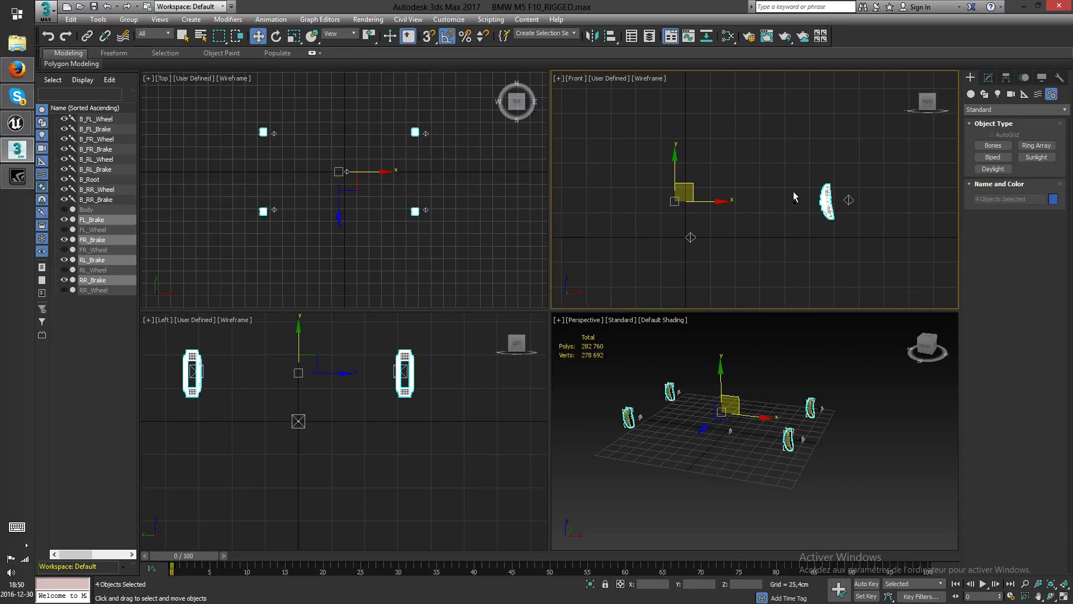
right_click(827, 205)
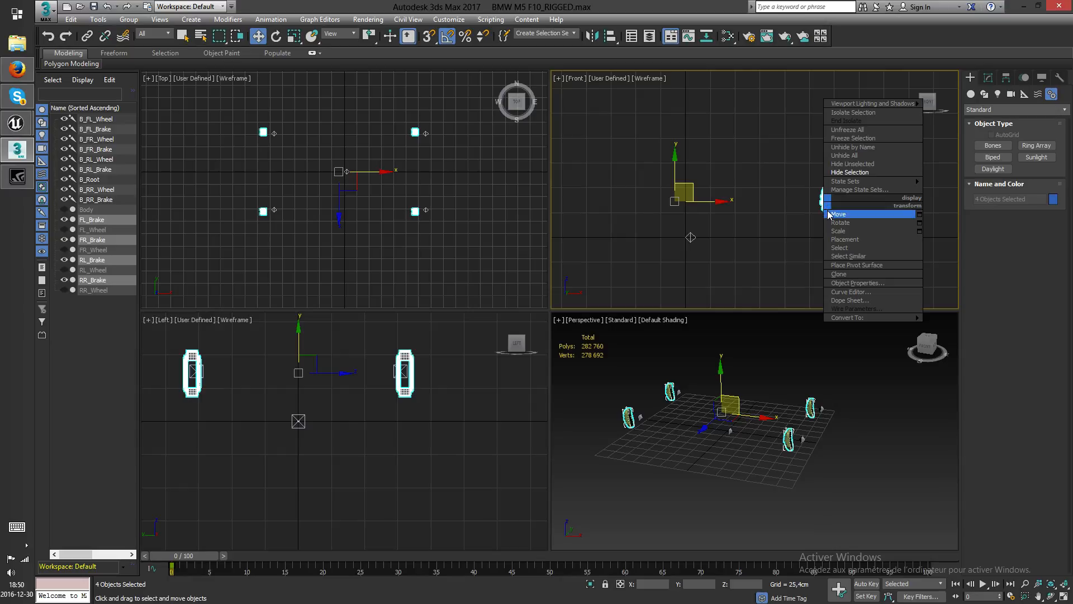
click(857, 172)
- Link the four wheel bones and four brake bones to B_Root as their parent and clear the selection
middle_drag(307, 136, 339, 186)
drag(317, 268, 318, 269)
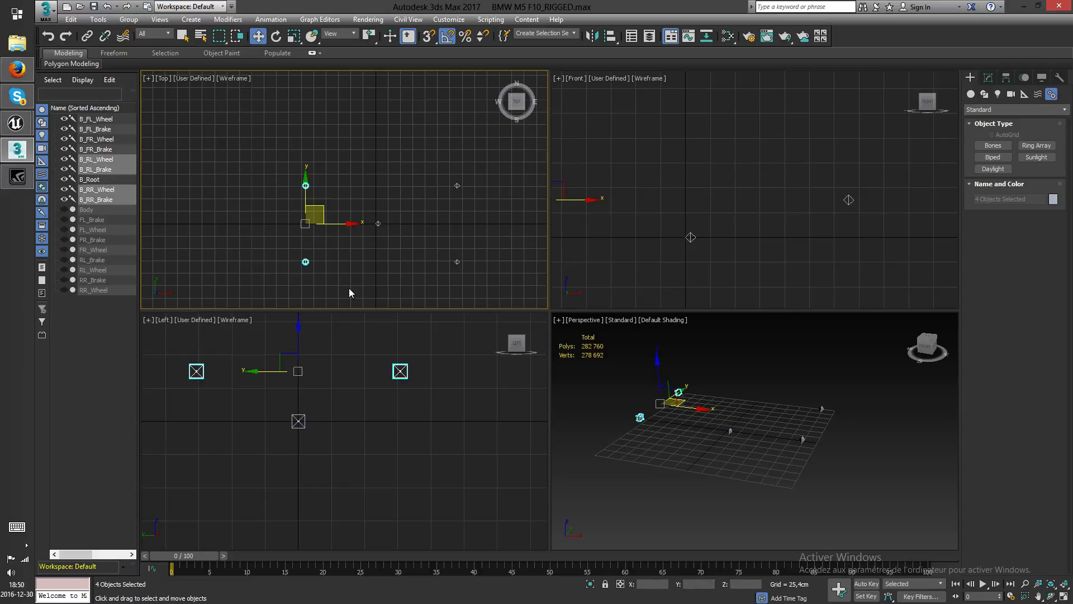
ctrl+drag(413, 161, 413, 159)
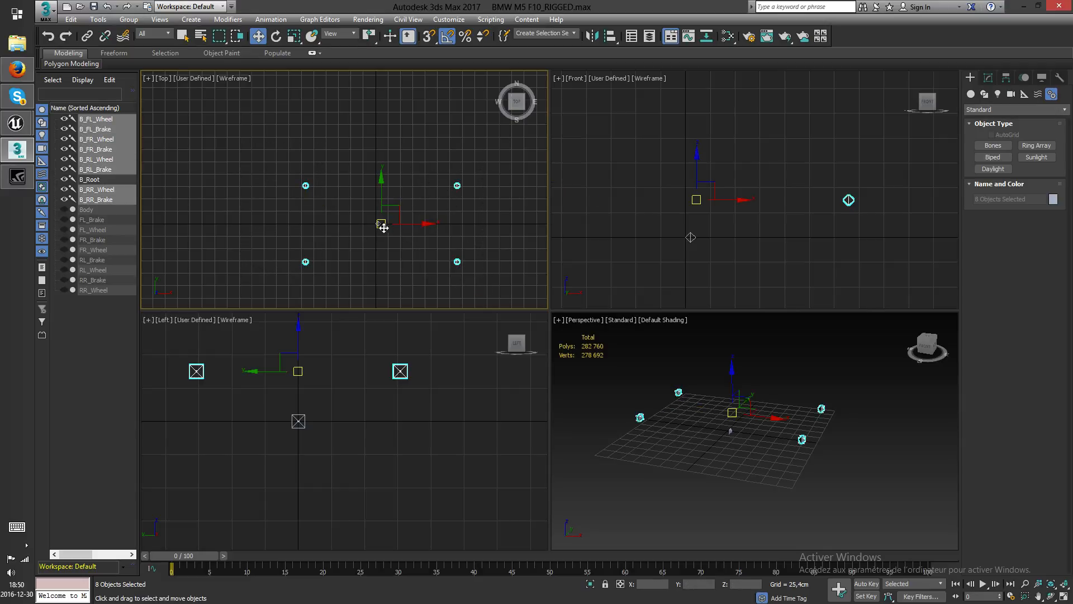
click(88, 36)
drag(460, 187, 379, 229)
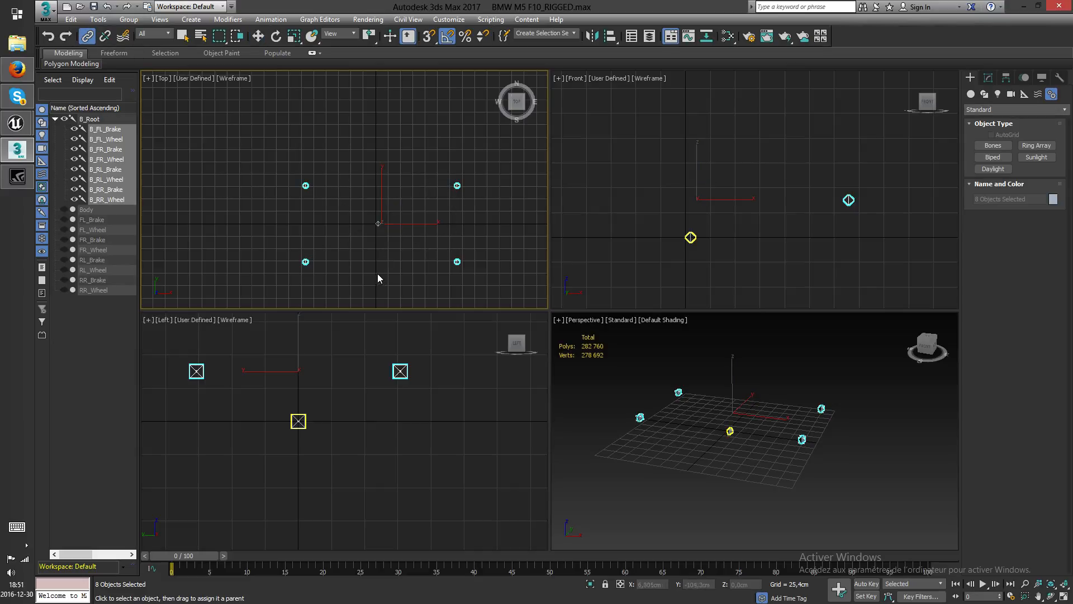
right_click(365, 161)
click(320, 147)
click(359, 183)
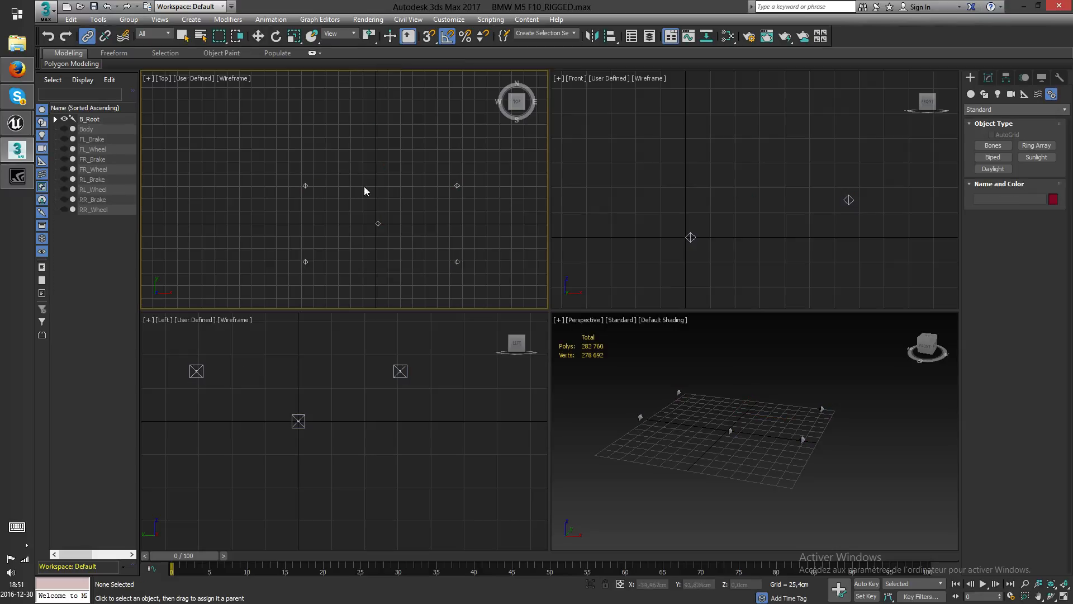
- Test the bone hierarchy by moving B_Root and B_FR_Brake in the Front view, cancelling each move and clearing the selection
click(258, 36)
click(693, 240)
middle_drag(654, 228, 717, 227)
scroll(718, 227, down, 3)
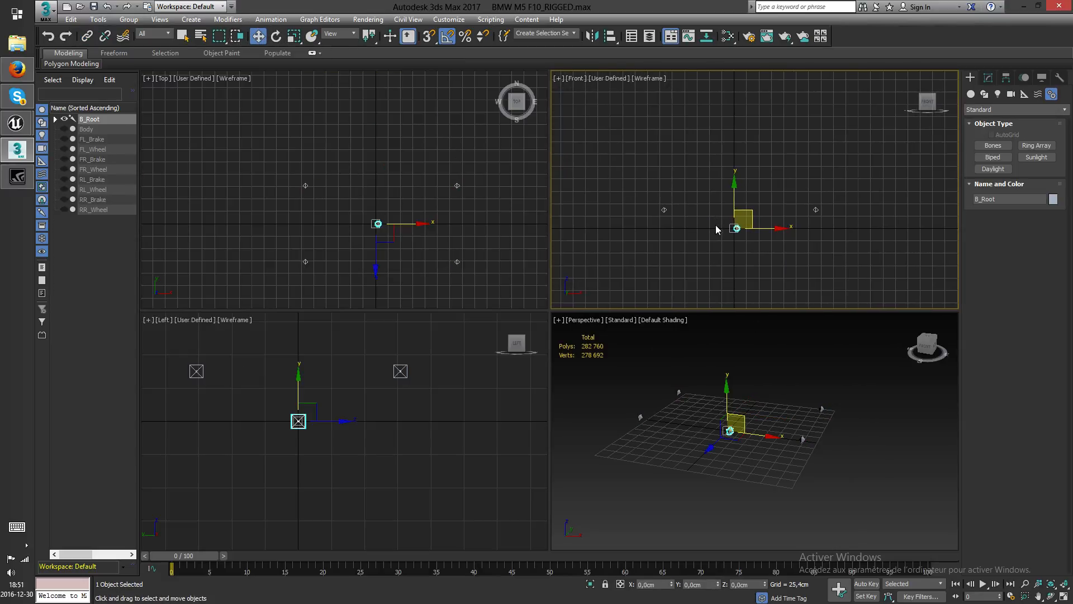
mouse_move(734, 193)
mouse_down()
mouse_move(737, 163)
mouse_move(742, 188)
mouse_up()
right_click(741, 189)
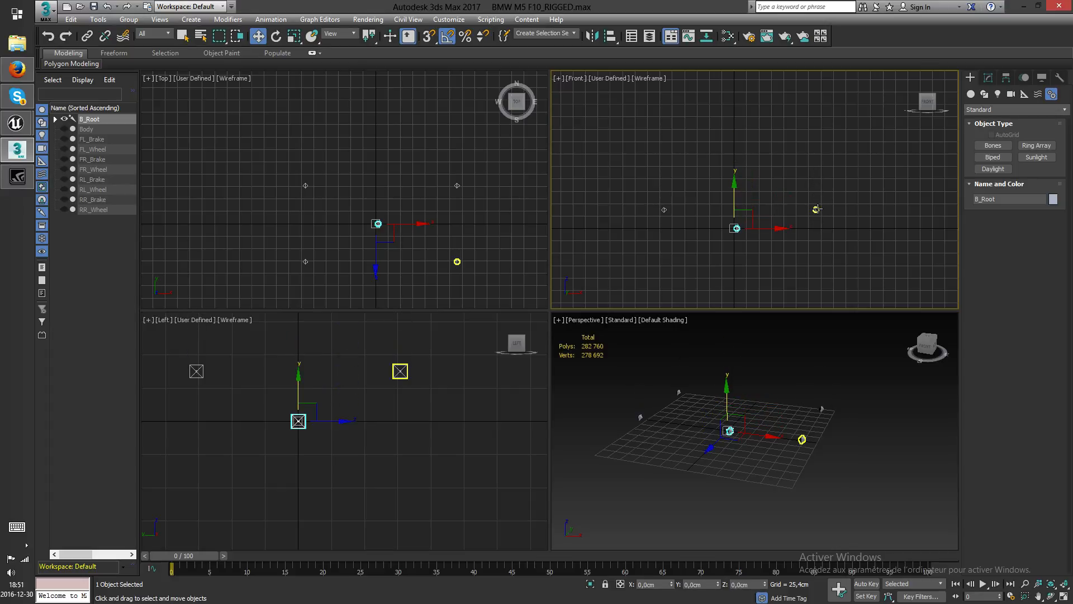
click(815, 212)
mouse_move(813, 184)
mouse_down()
mouse_move(813, 204)
mouse_move(811, 166)
mouse_move(807, 182)
mouse_up()
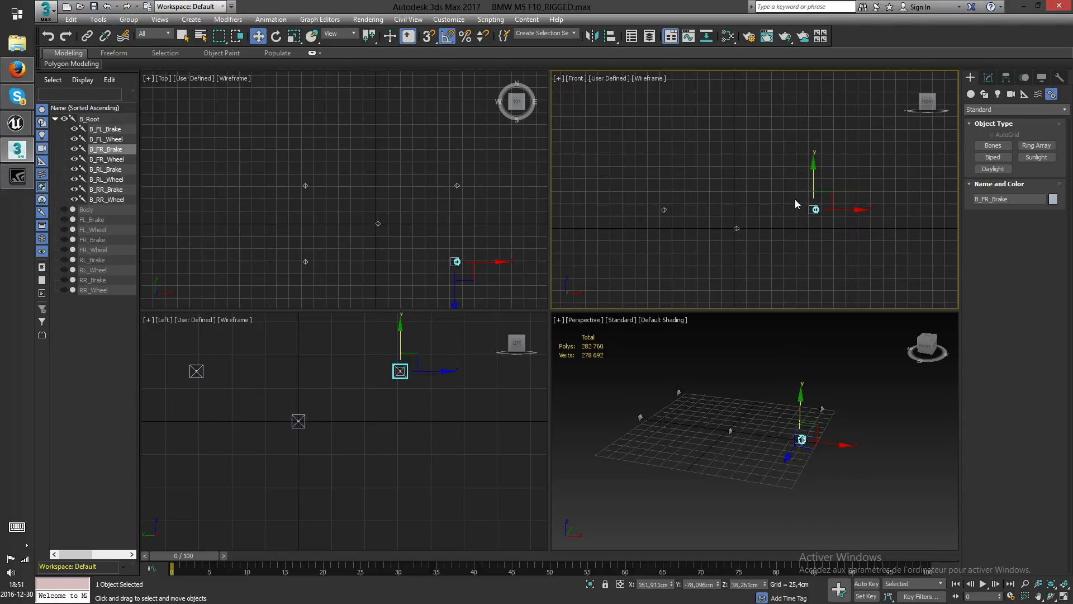
click(730, 201)
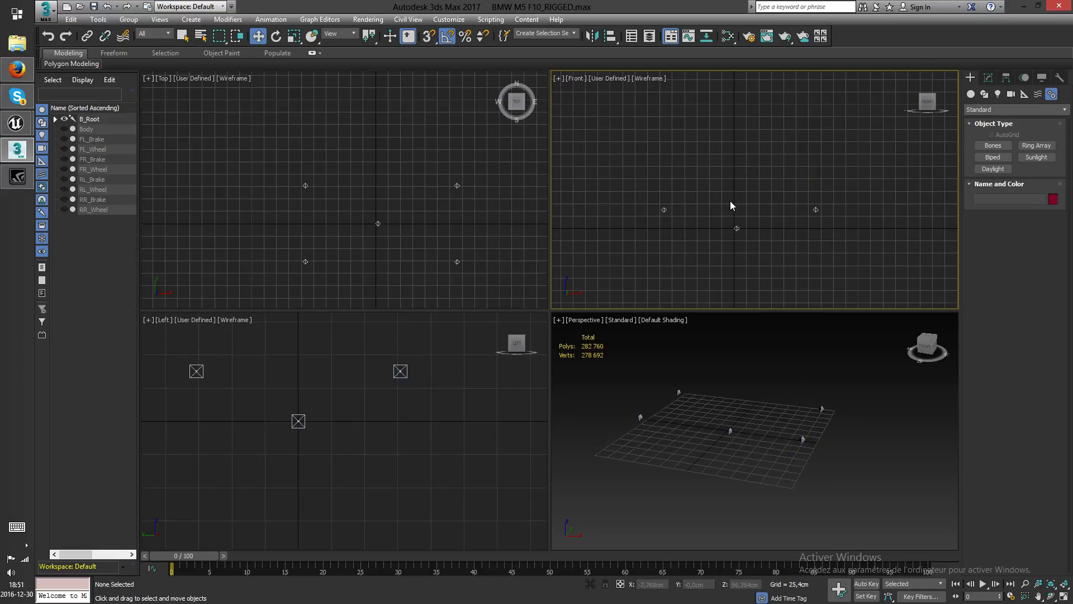
- Unhide all objects and show the modifier stack of the FR_Wheel mesh
right_click(787, 161)
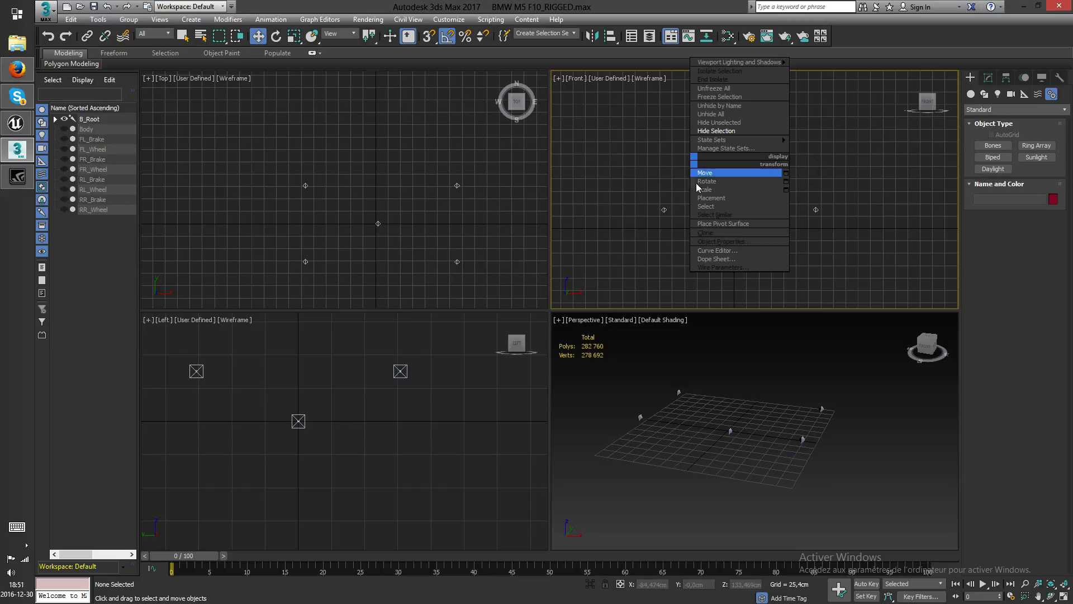
click(726, 114)
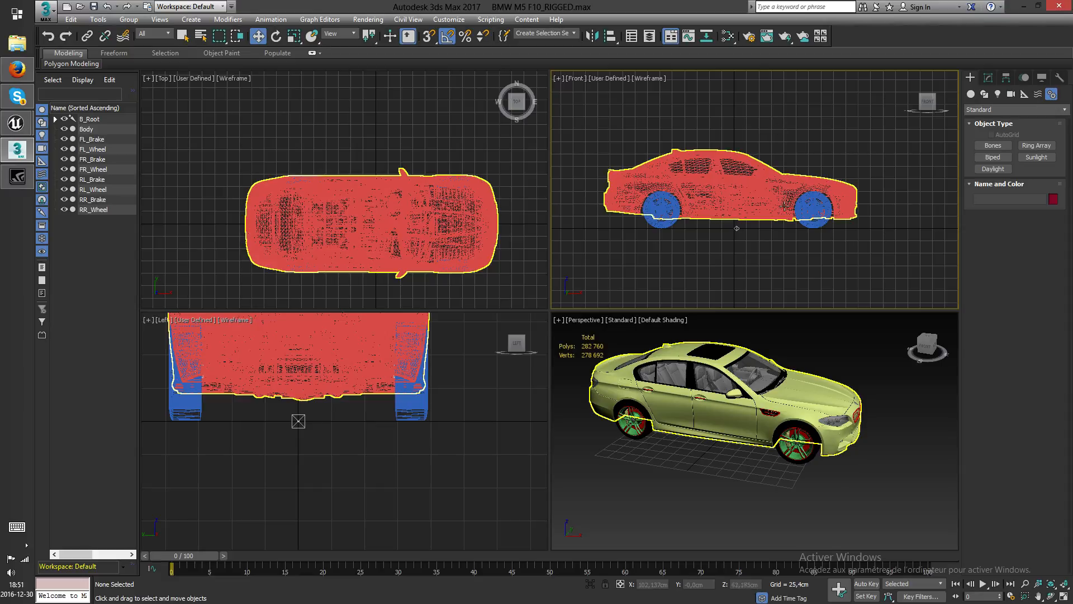
scroll(784, 203, up, 4)
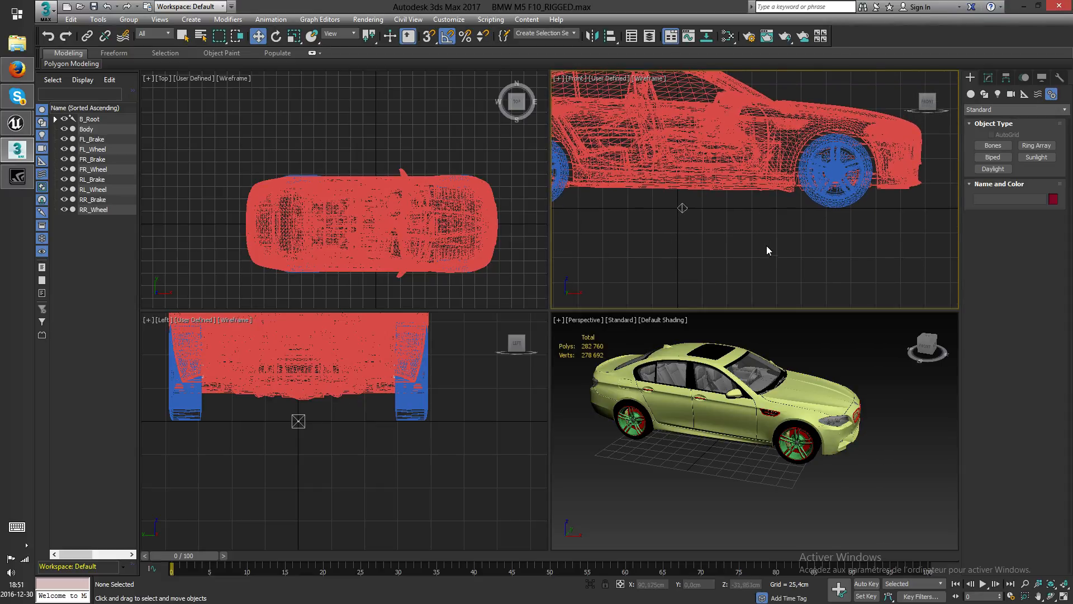
scroll(767, 228, down, 3)
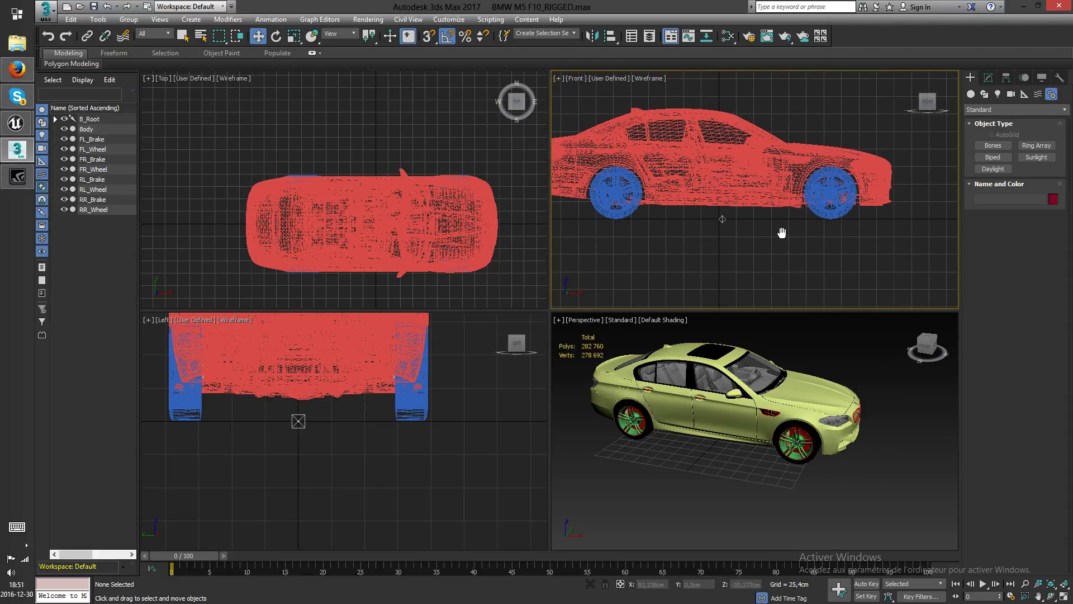
click(833, 214)
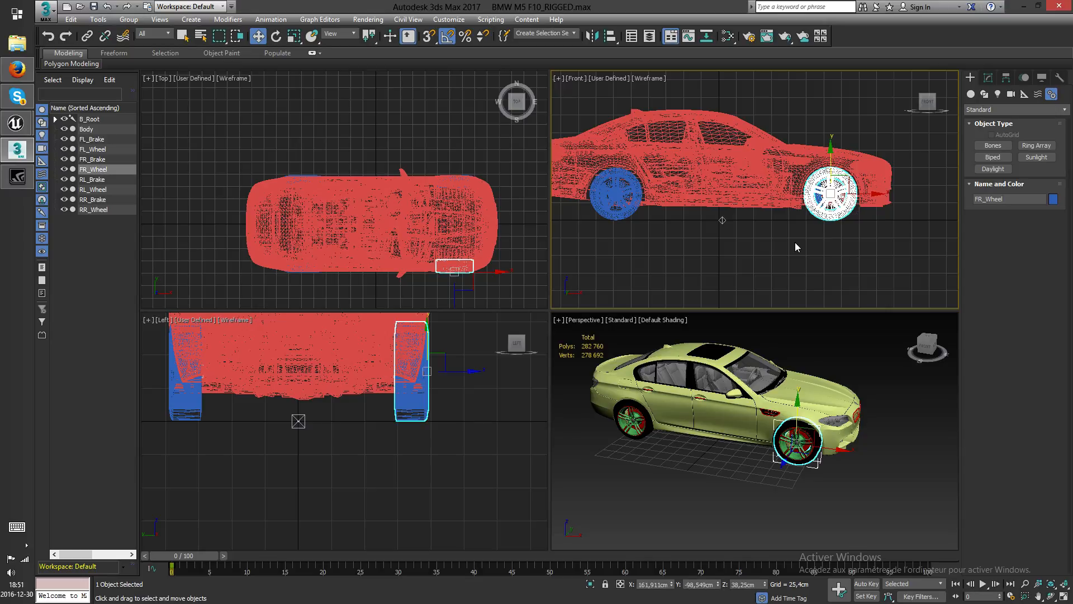
scroll(795, 242, up, 3)
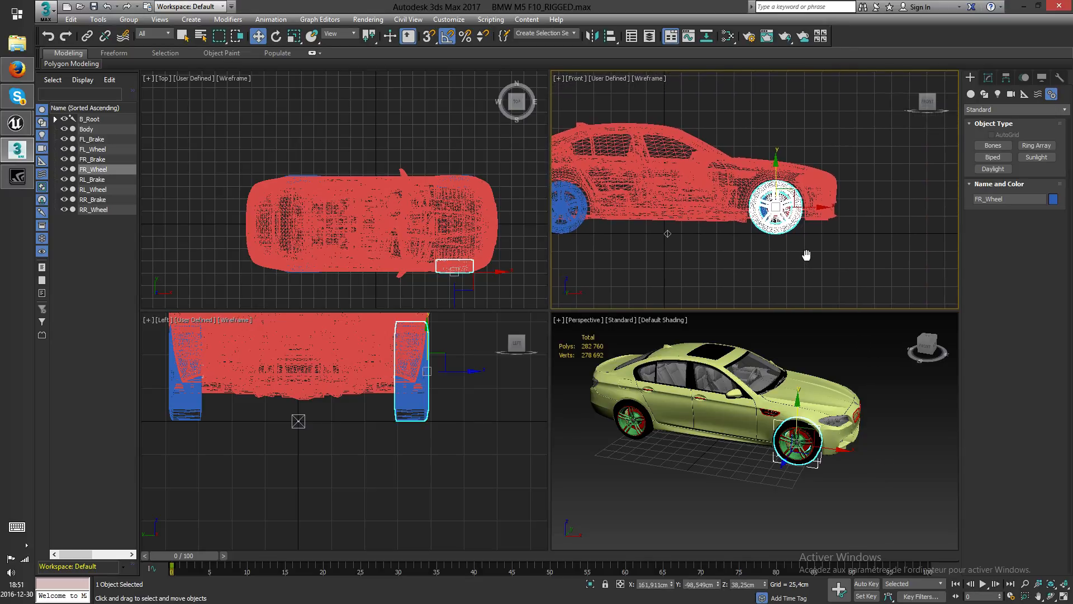
click(988, 77)
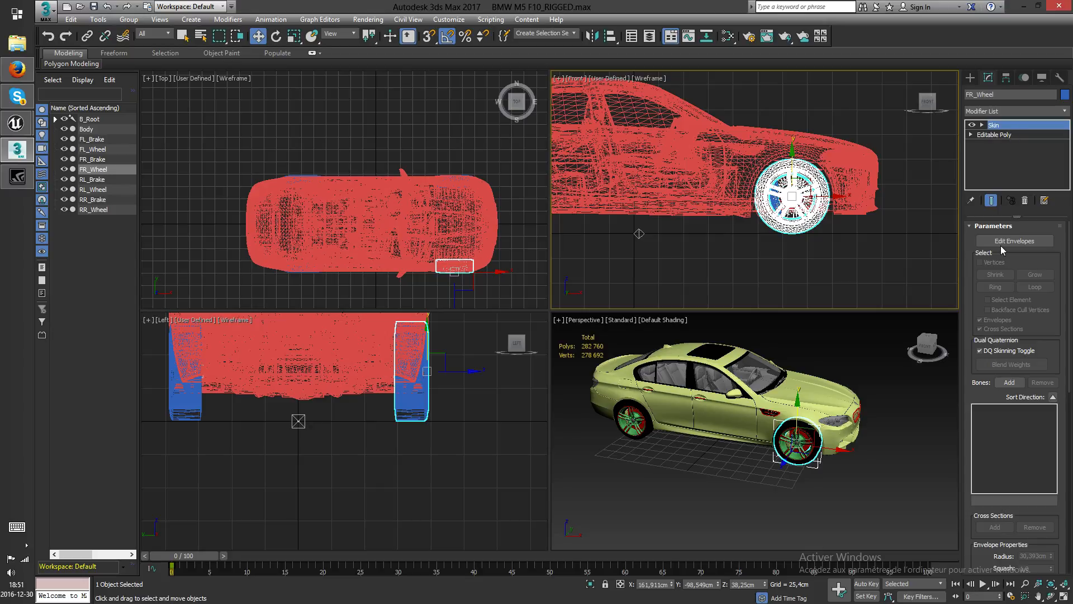
- Examine the RR_Wheel mesh and its Skin modifier in the Front view and clear the selection
scroll(891, 260, up, 2)
scroll(890, 259, down, 4)
scroll(860, 256, down, 2)
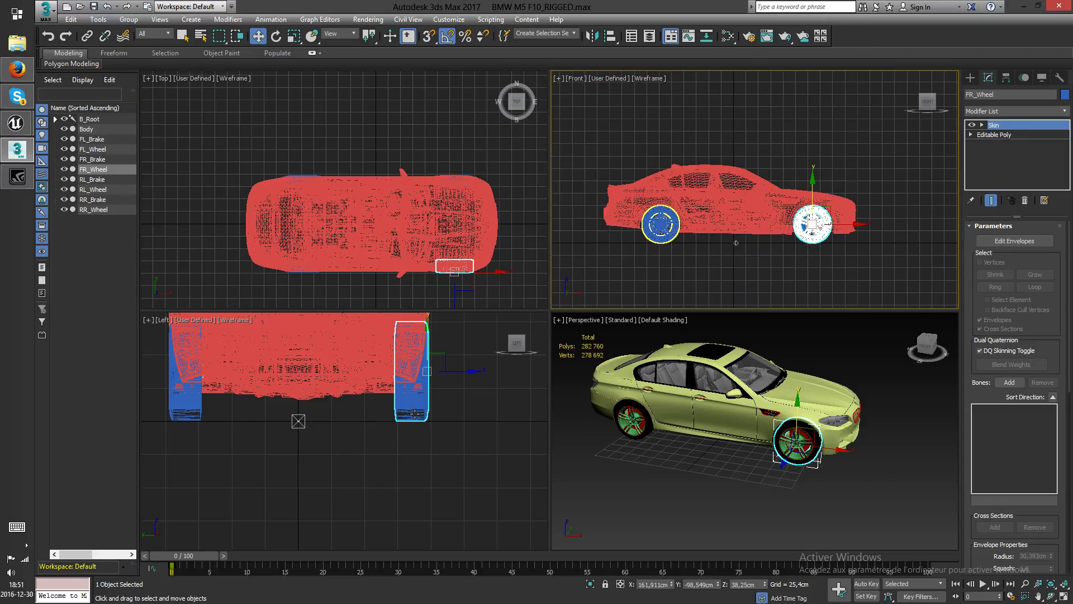
scroll(684, 260, up, 3)
middle_drag(687, 257, 755, 259)
scroll(718, 226, up, 3)
click(663, 182)
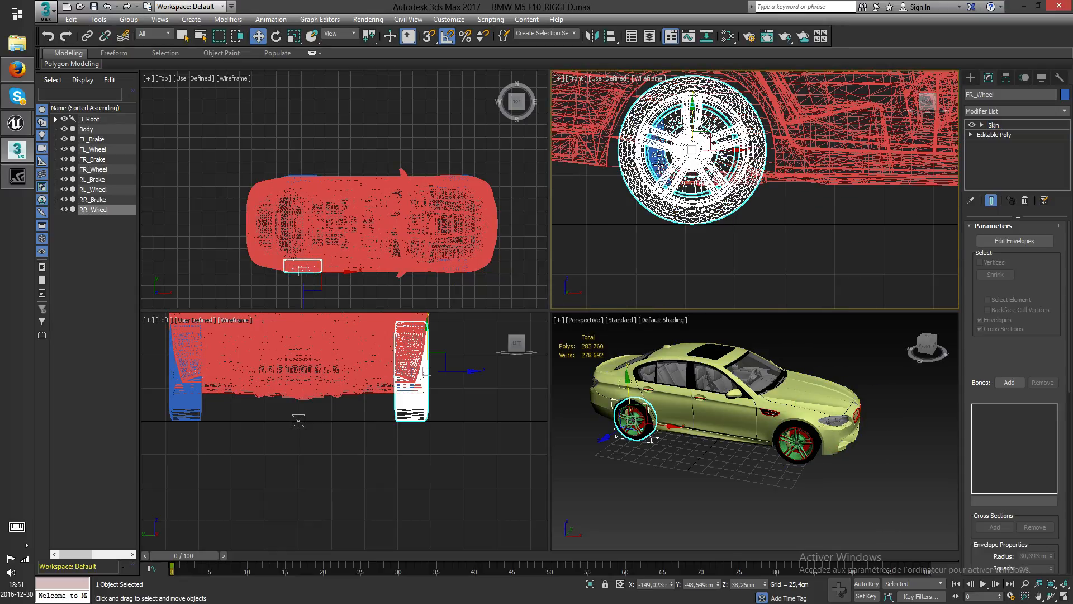
ctrl+click(660, 166)
click(778, 217)
middle_drag(846, 223, 812, 243)
scroll(828, 220, down, 4)
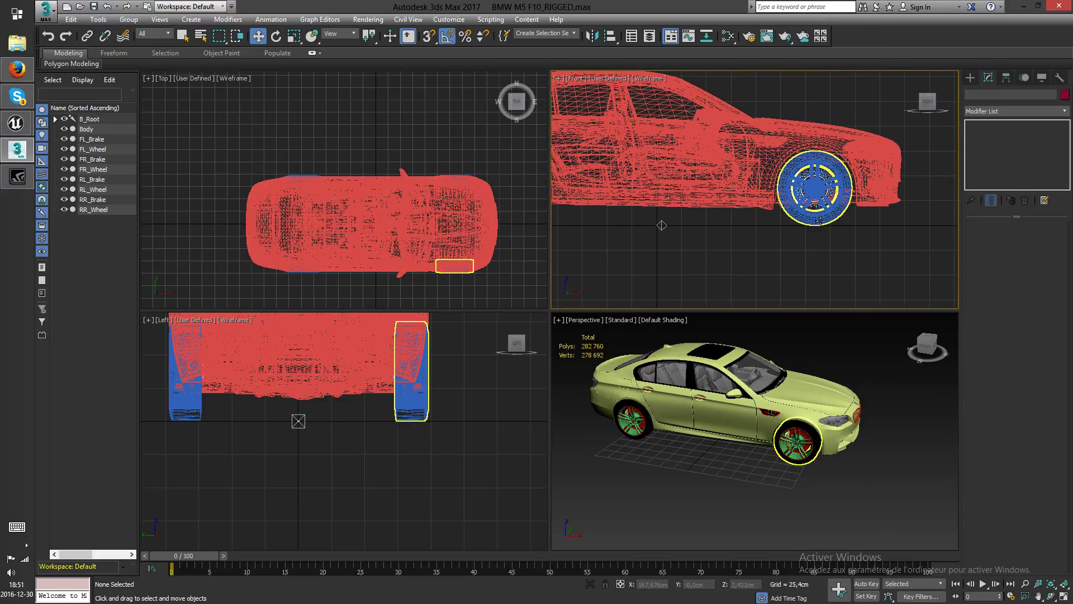
- Add the B_FR_Wheel bone to the Skin modifier of the FR_Wheel mesh
click(820, 221)
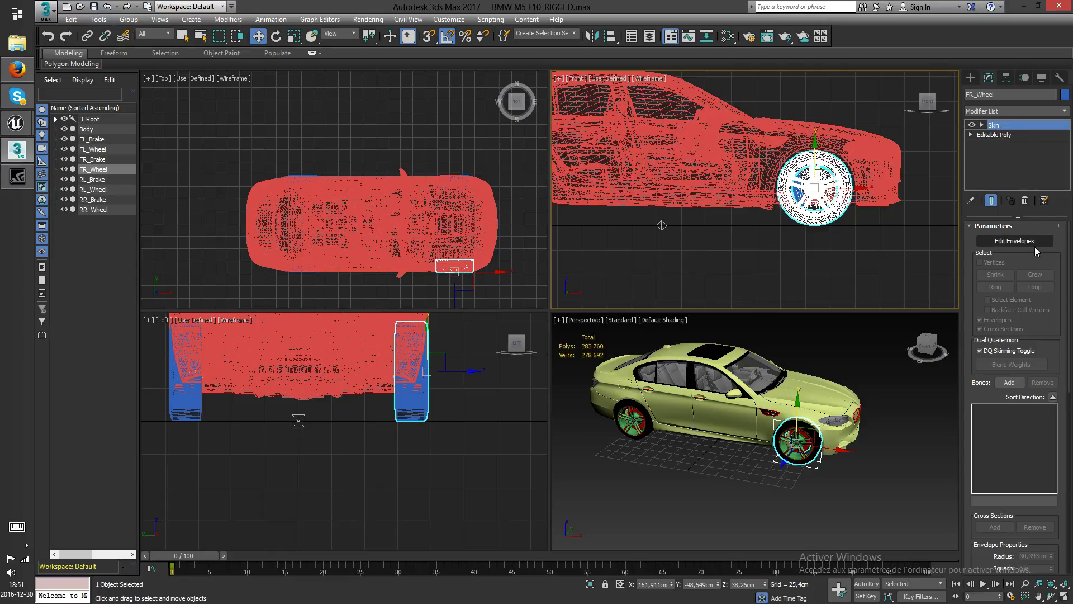
drag(978, 401, 977, 335)
scroll(975, 337, up, 2)
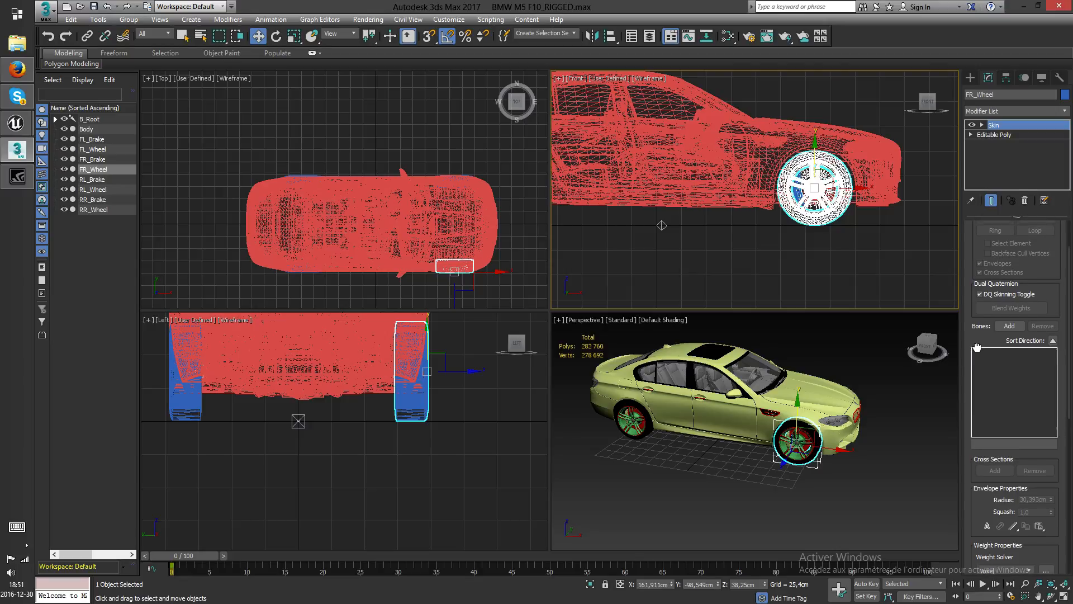
click(1009, 342)
drag(155, 5, 478, 136)
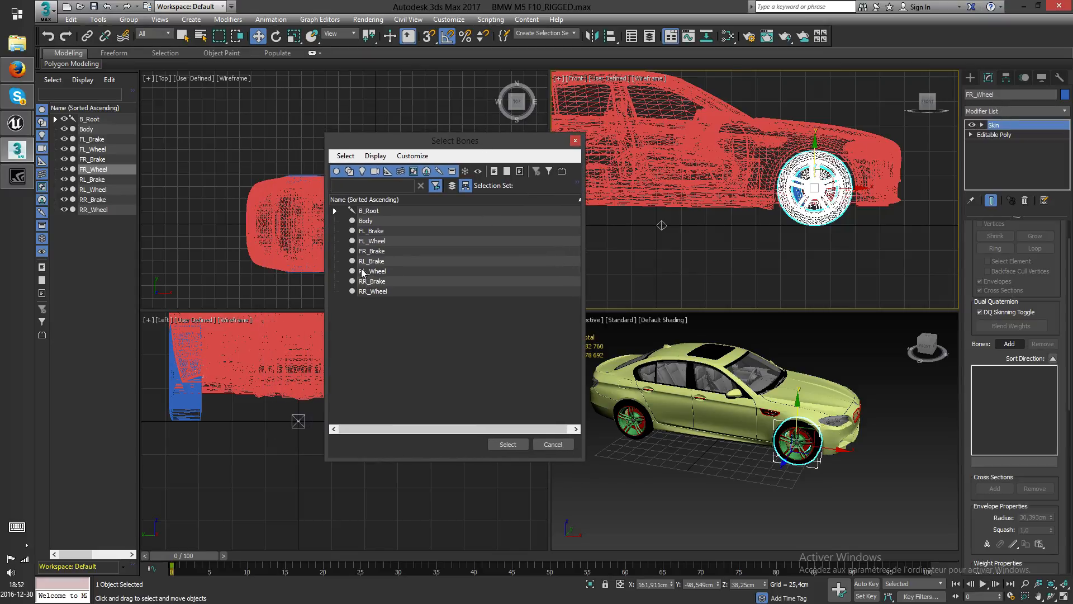
click(334, 211)
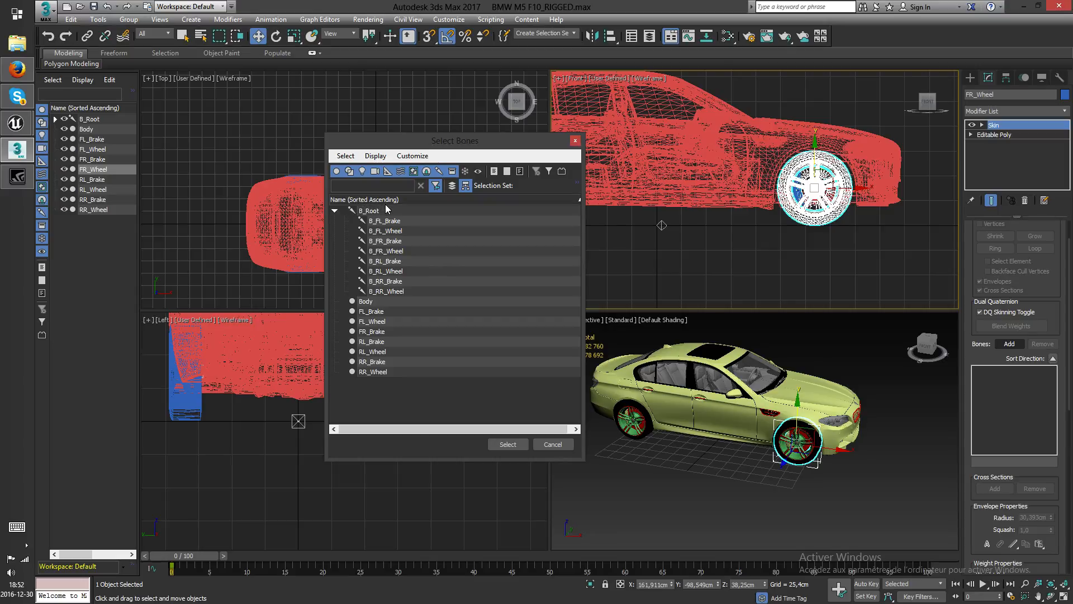
click(389, 252)
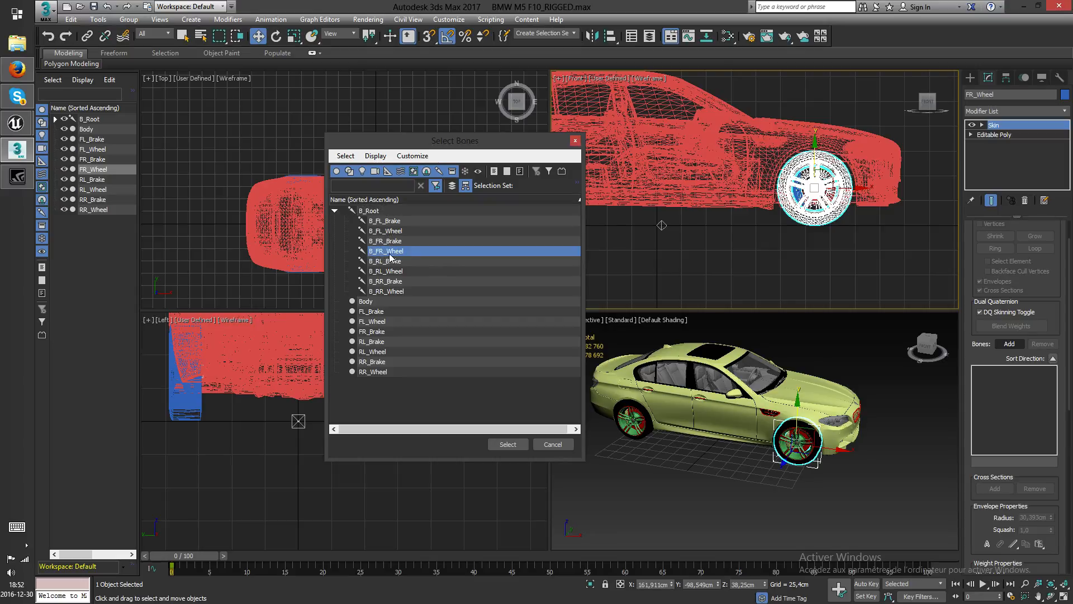
click(510, 444)
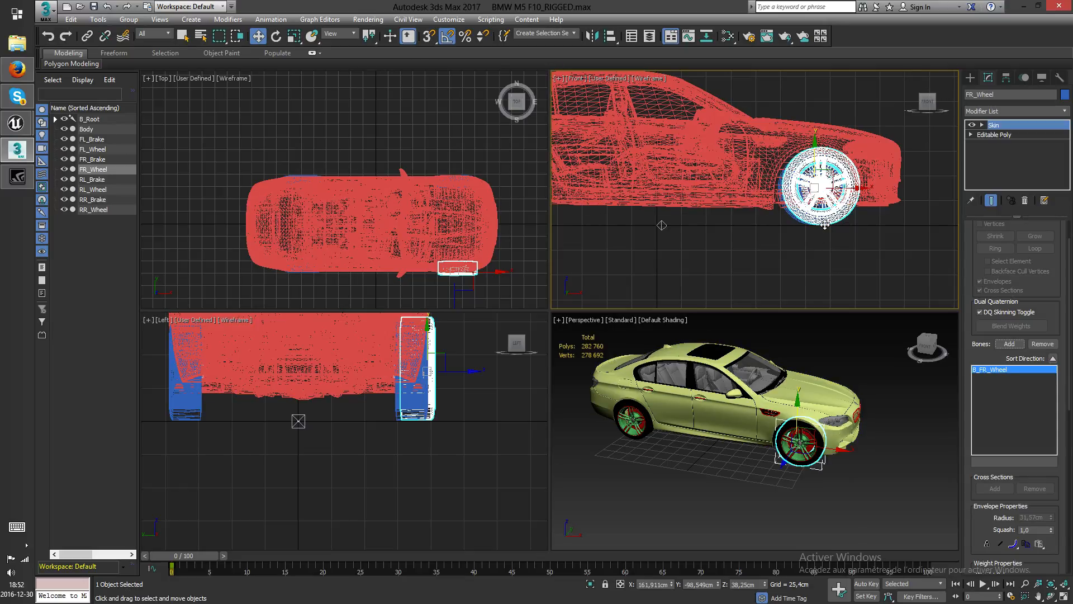
- Undo adding the bone to FR_Wheel and examine the wheel's hub up close in the Front view
scroll(820, 226, up, 4)
key(ctrl+z)
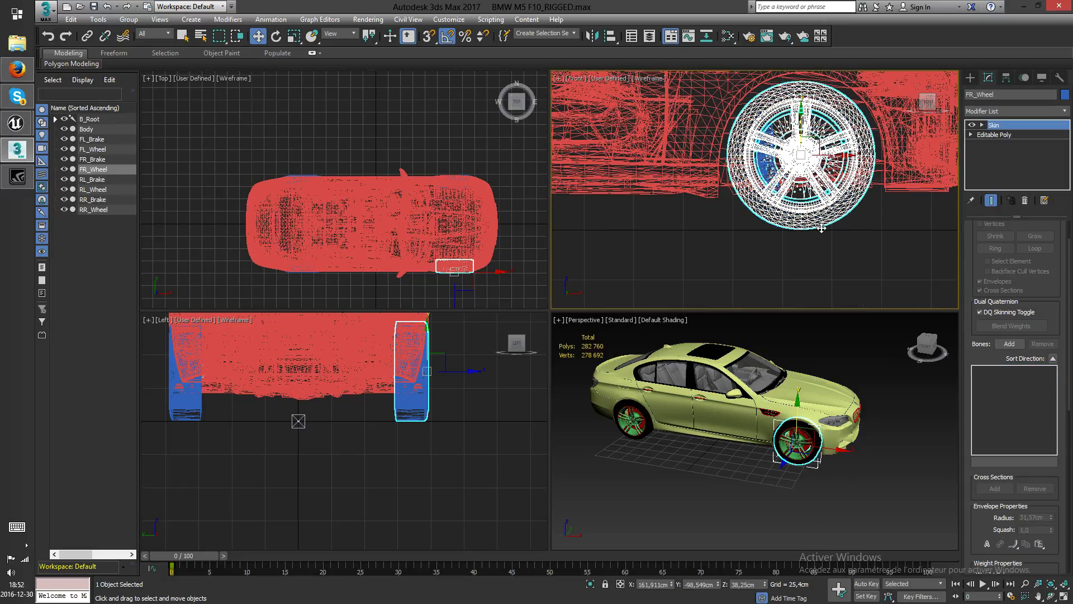
scroll(803, 158, up, 8)
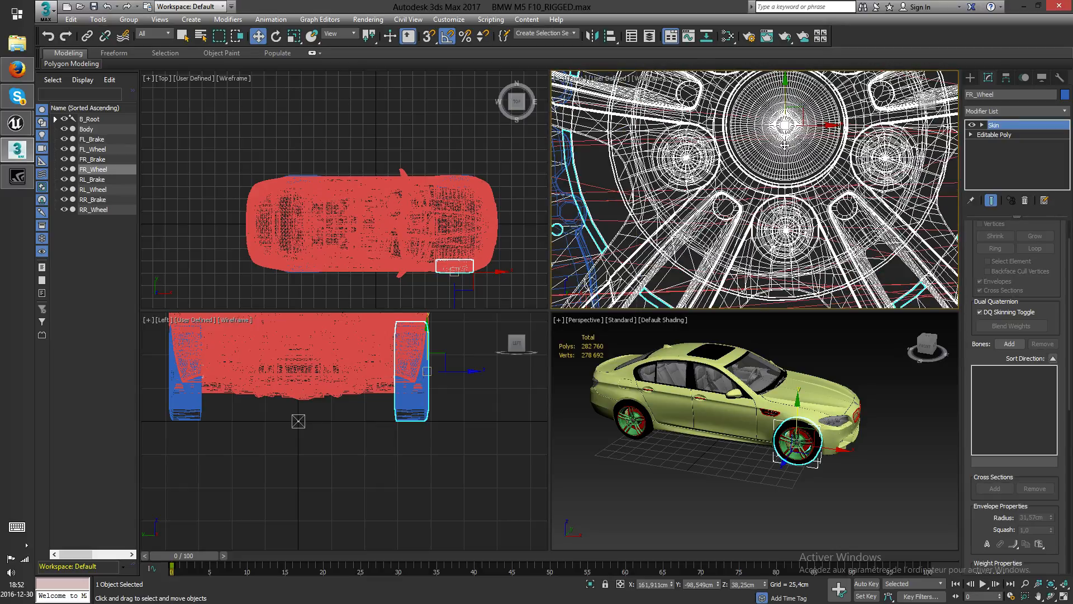
scroll(778, 100, up, 6)
scroll(771, 193, up, 1)
scroll(755, 228, down, 12)
middle_drag(756, 228, 753, 191)
scroll(757, 270, down, 4)
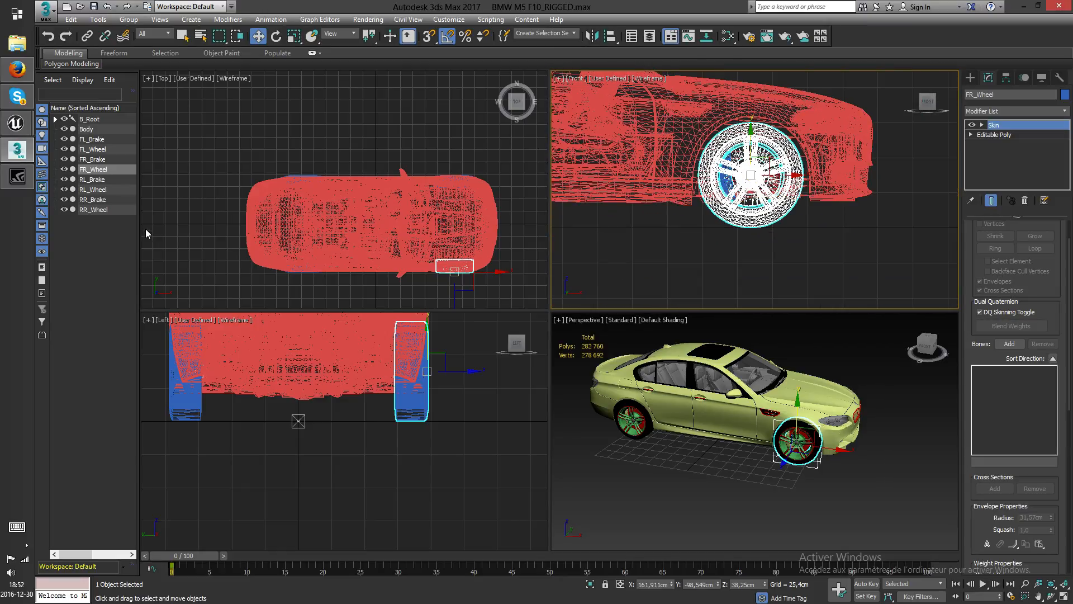
- Convert the Body and all wheel and brake meshes to Editable Poly and clear the selection
click(94, 130)
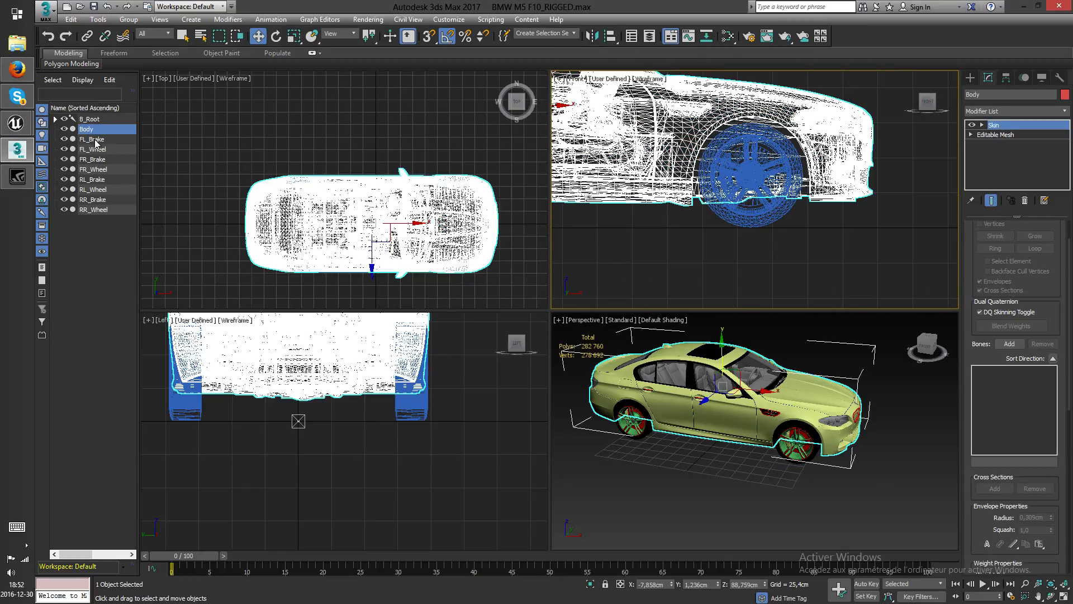
drag(96, 143, 98, 216)
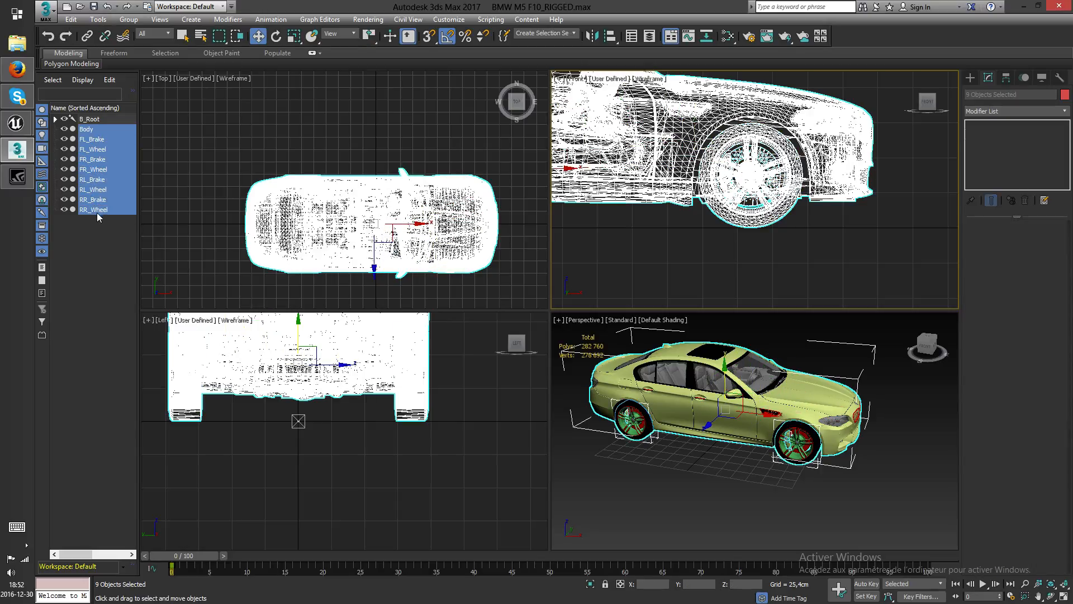
right_click(739, 193)
mouse_move(782, 323)
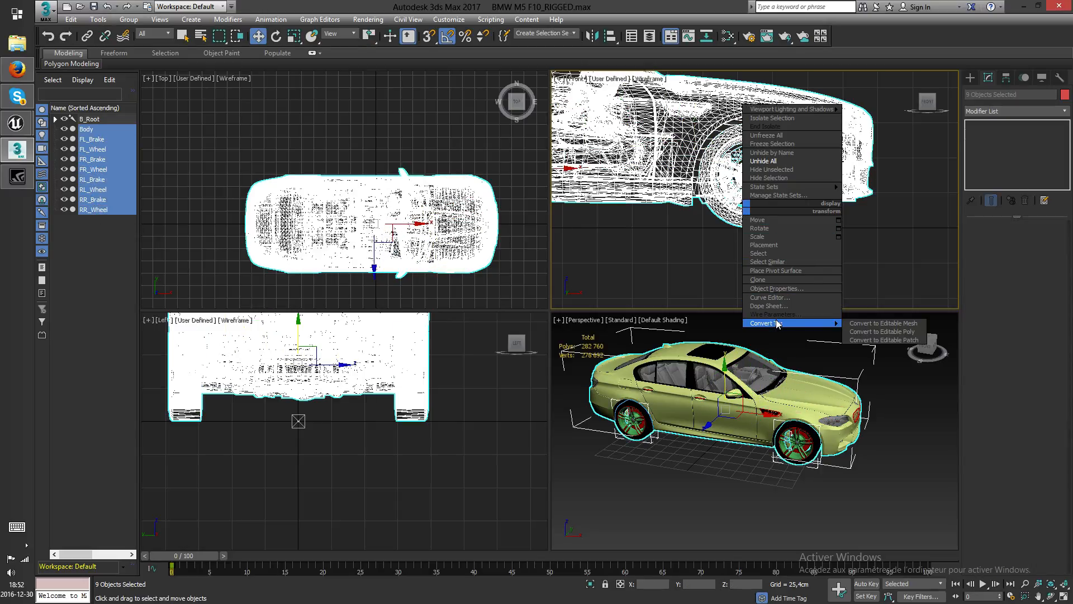
click(879, 332)
click(801, 262)
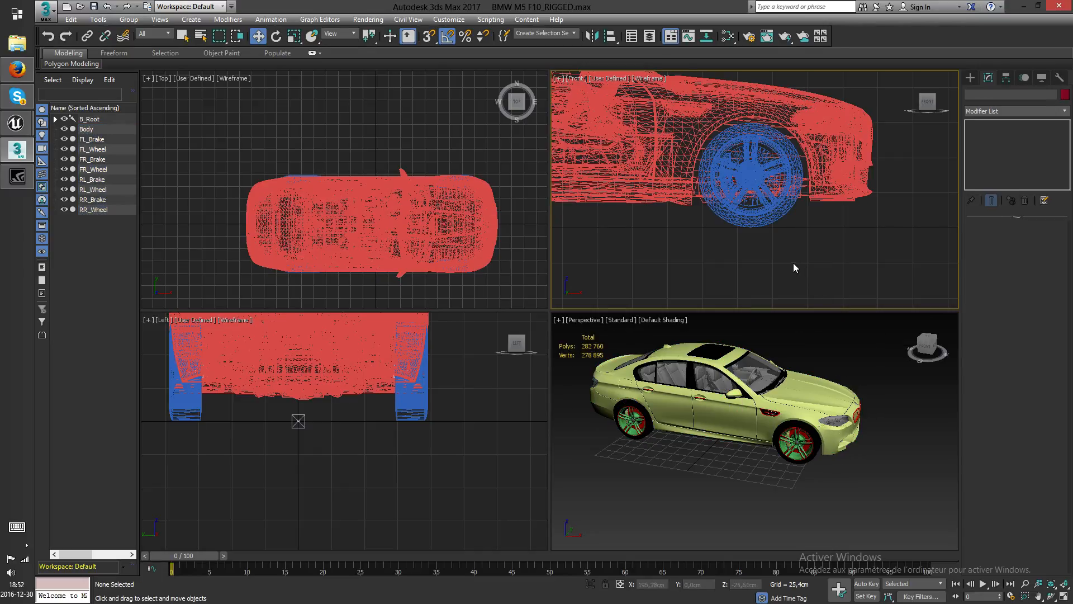
- Apply a Skin modifier to the FR_Wheel mesh
click(785, 209)
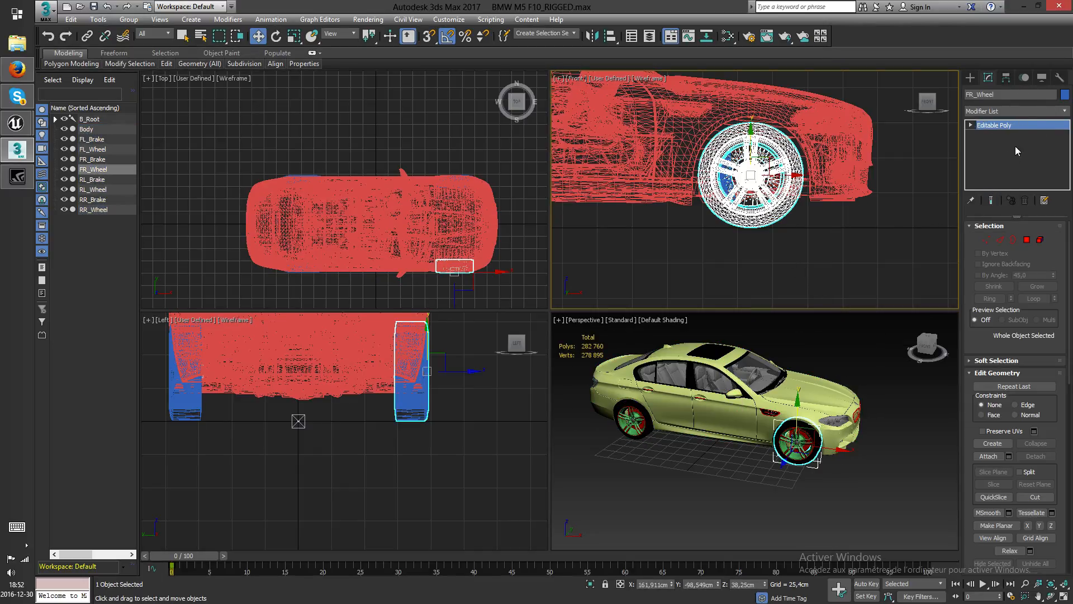
click(774, 235)
click(770, 222)
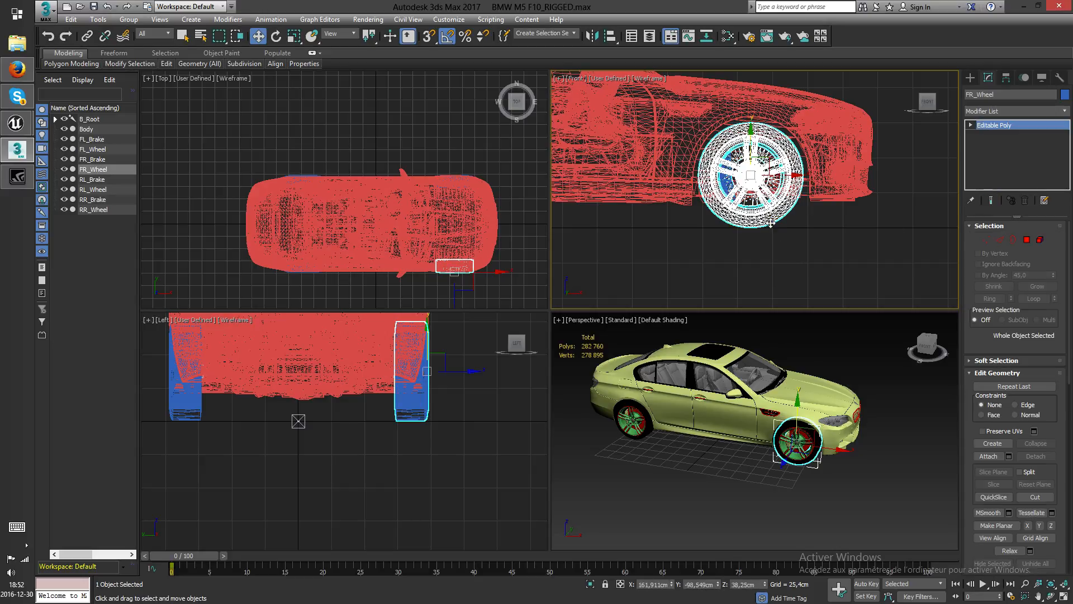
click(1065, 111)
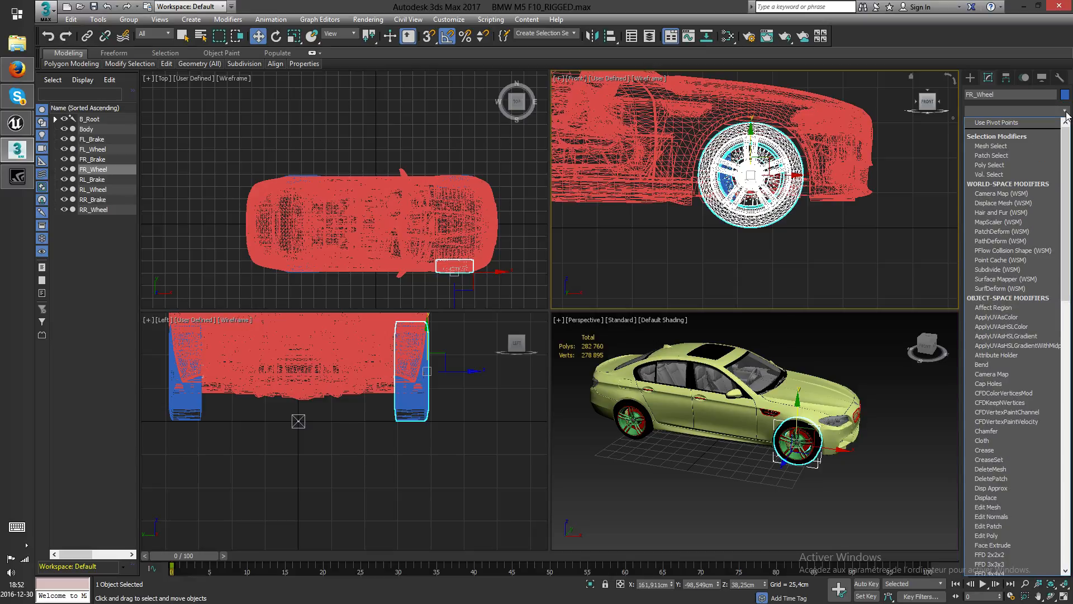
text(skin)
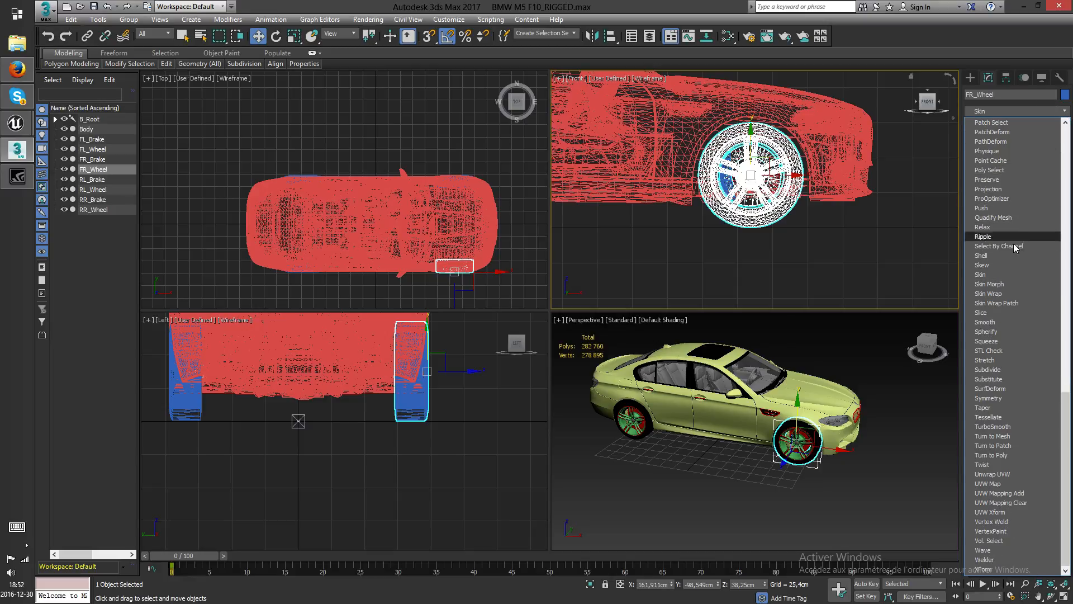
click(987, 275)
- Add the B_FR_Wheel bone from the B_Root hierarchy to the Skin modifier of FR_Wheel
click(1009, 344)
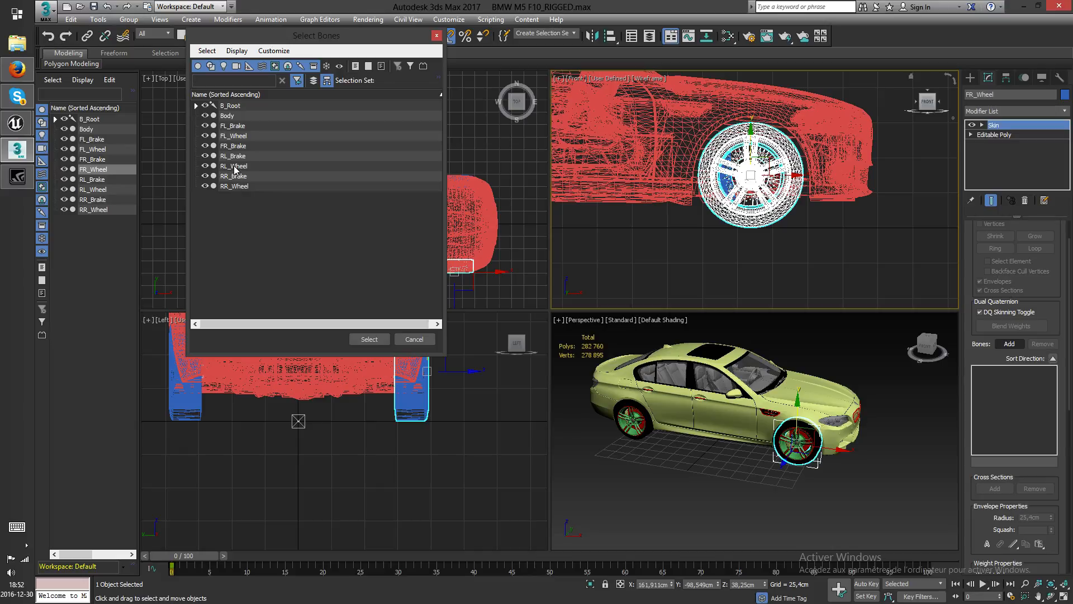
click(194, 105)
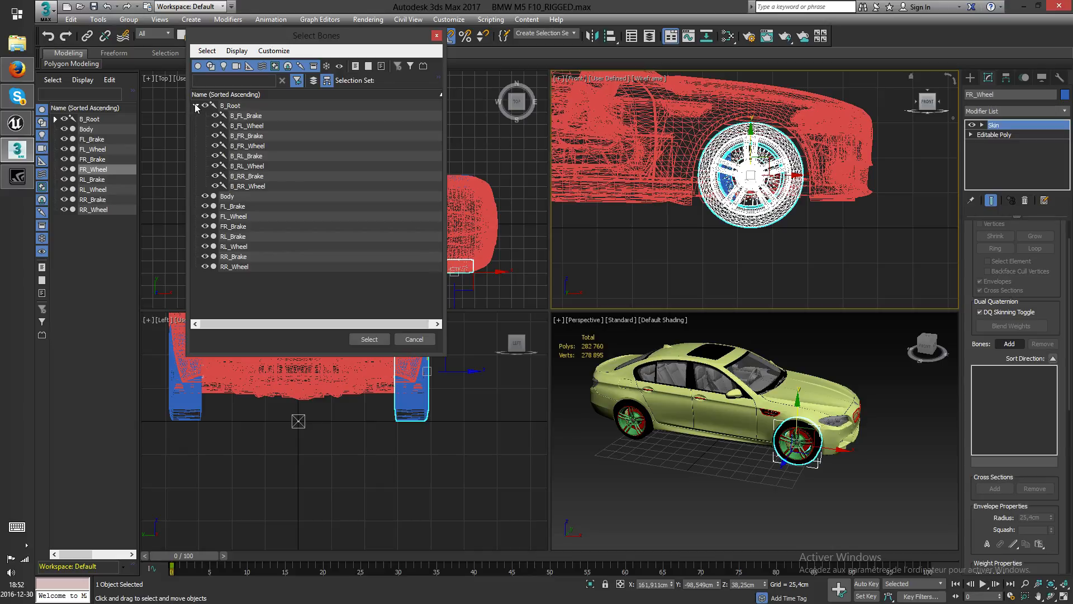
click(253, 146)
click(369, 340)
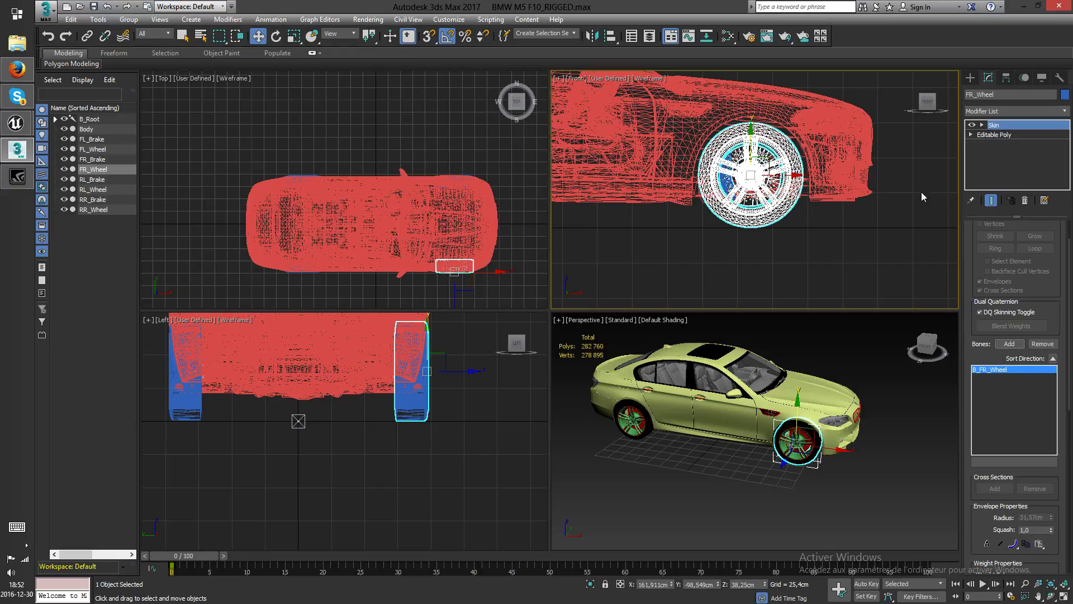
- Test-rotate the FR_Wheel mesh by -30 degrees in the Front view and undo the rotation
click(972, 78)
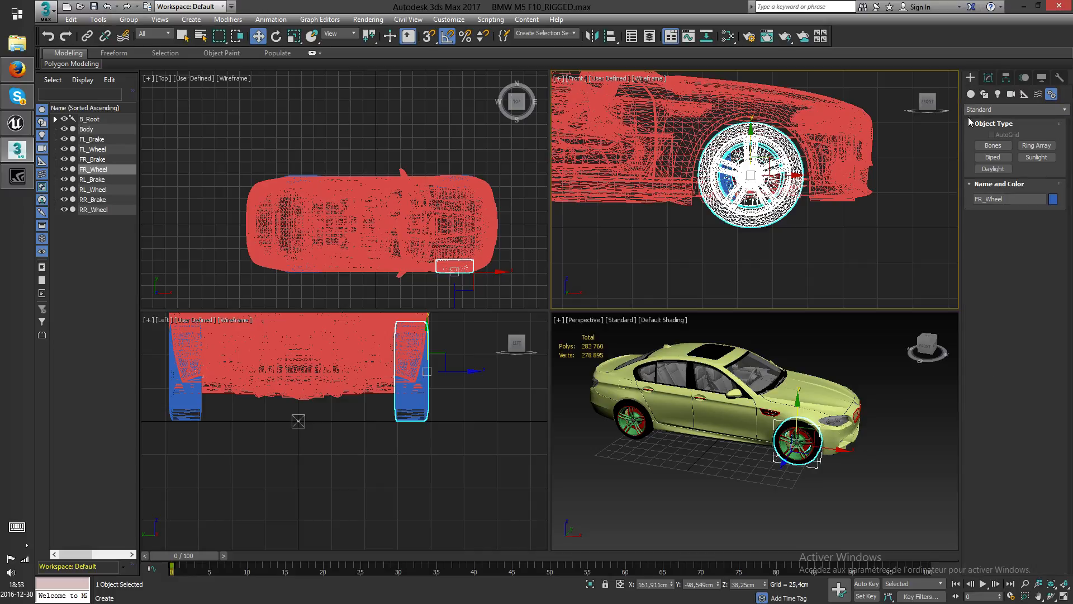
click(842, 262)
click(101, 169)
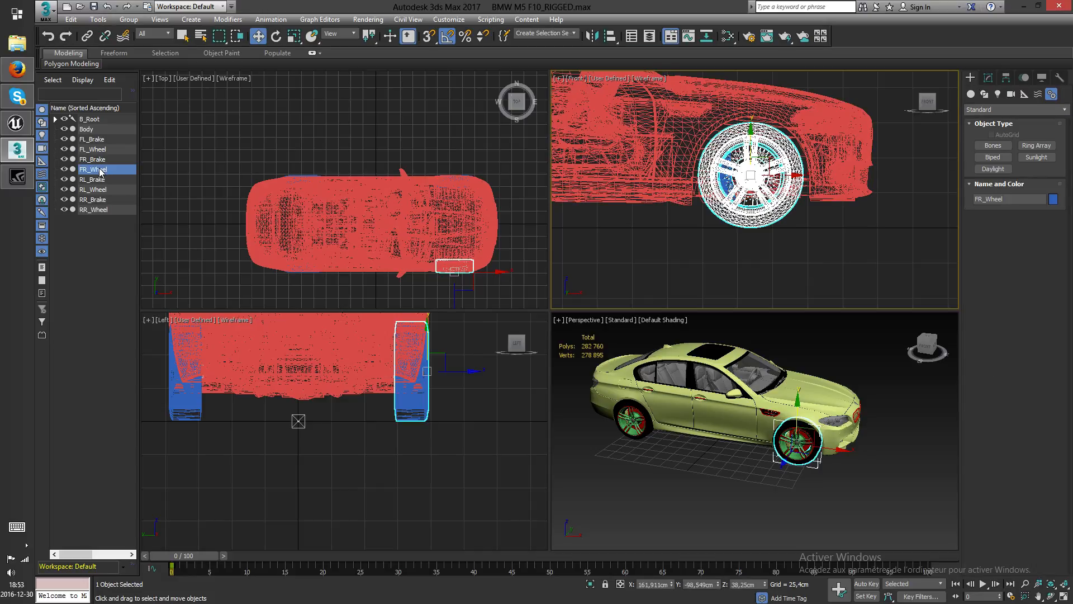
click(278, 36)
middle_drag(779, 153, 757, 149)
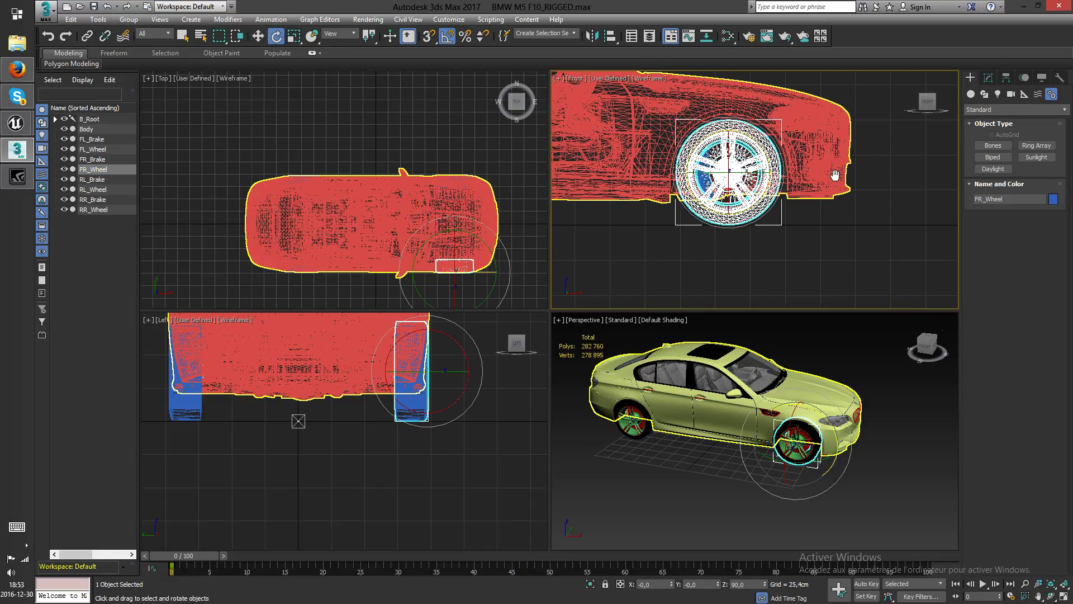
drag(755, 144, 790, 122)
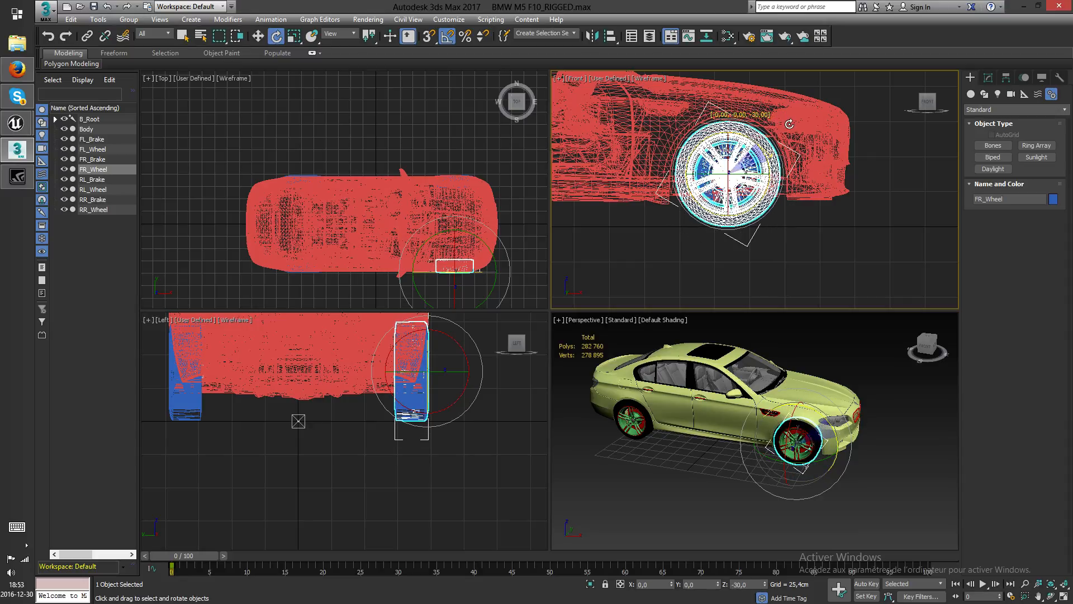
key(ctrl+z)
- Test-rotate the B_FR_Wheel bone in the Front view, cancel the rotation and clear the selection
click(55, 119)
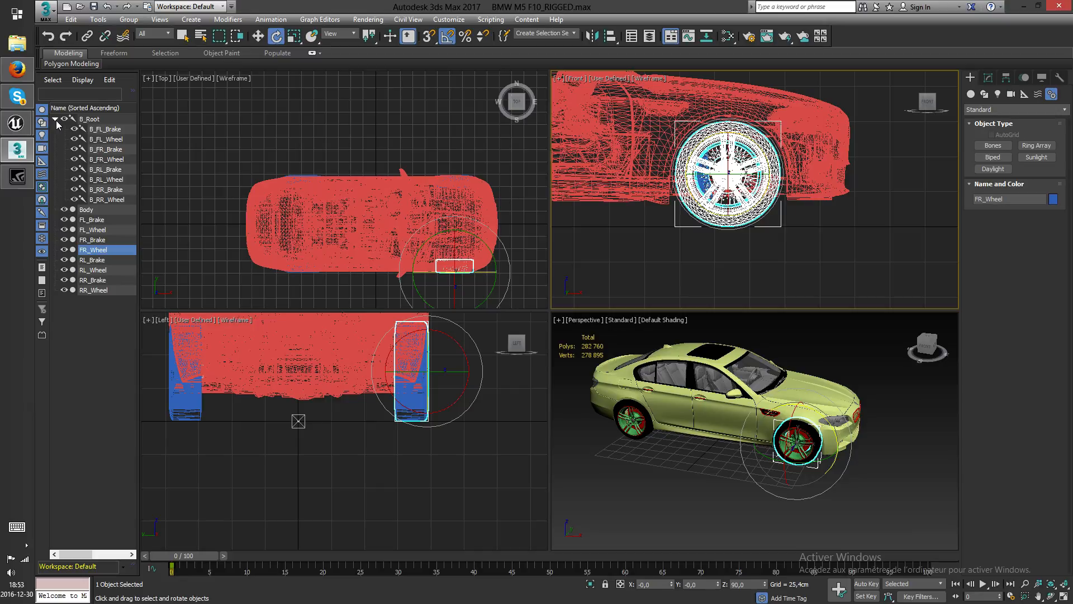
click(104, 159)
middle_drag(744, 146, 712, 152)
drag(718, 144, 804, 206)
right_click(762, 105)
click(817, 239)
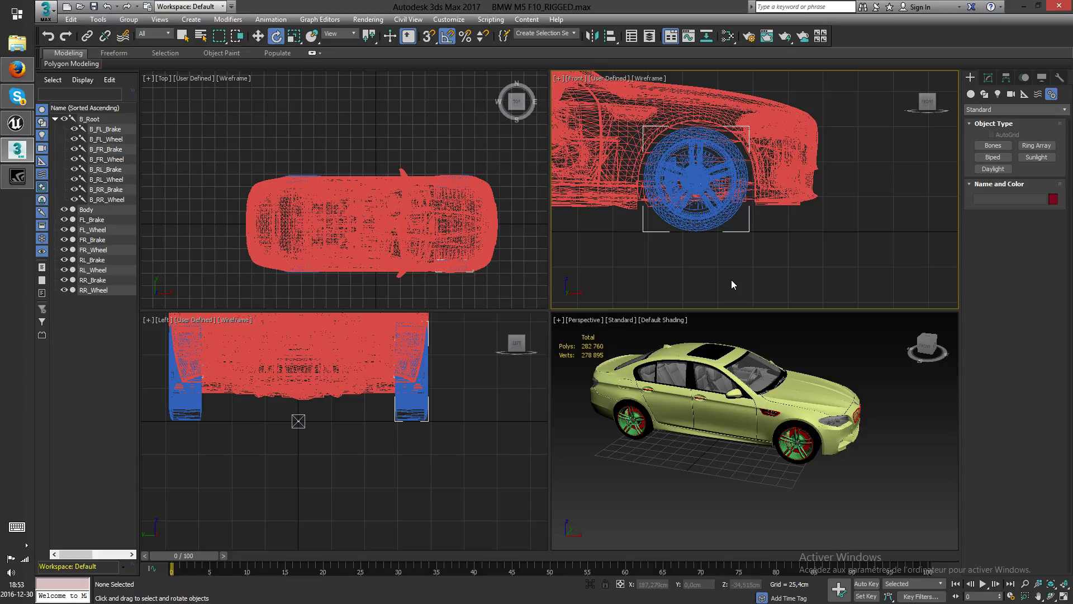
- Apply a Skin modifier to the FL_Wheel mesh
scroll(643, 197, up, 2)
middle_drag(643, 198, 632, 230)
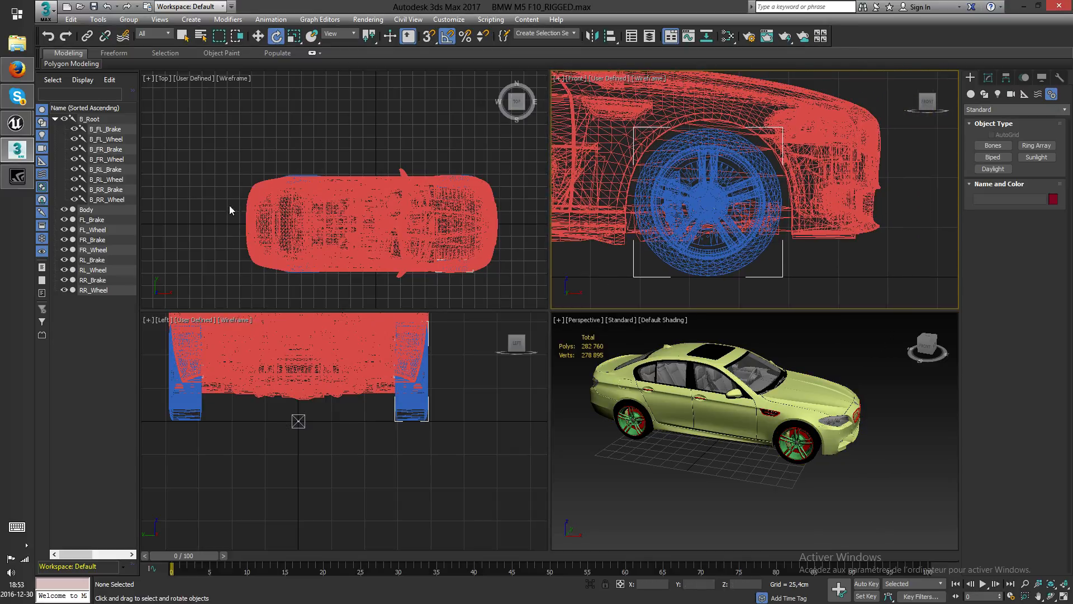
click(93, 230)
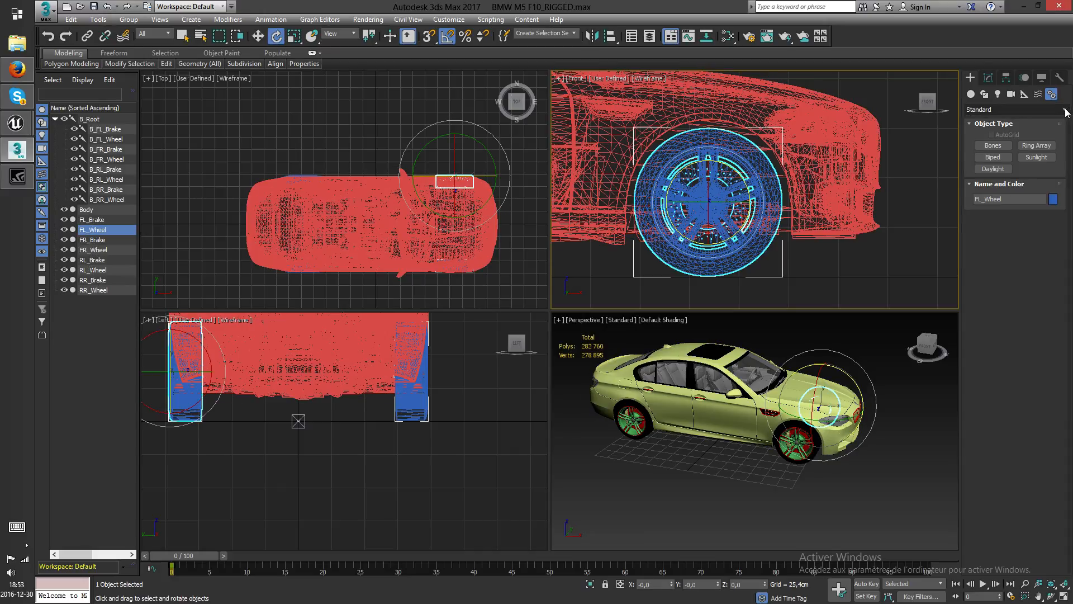
click(988, 77)
click(1065, 112)
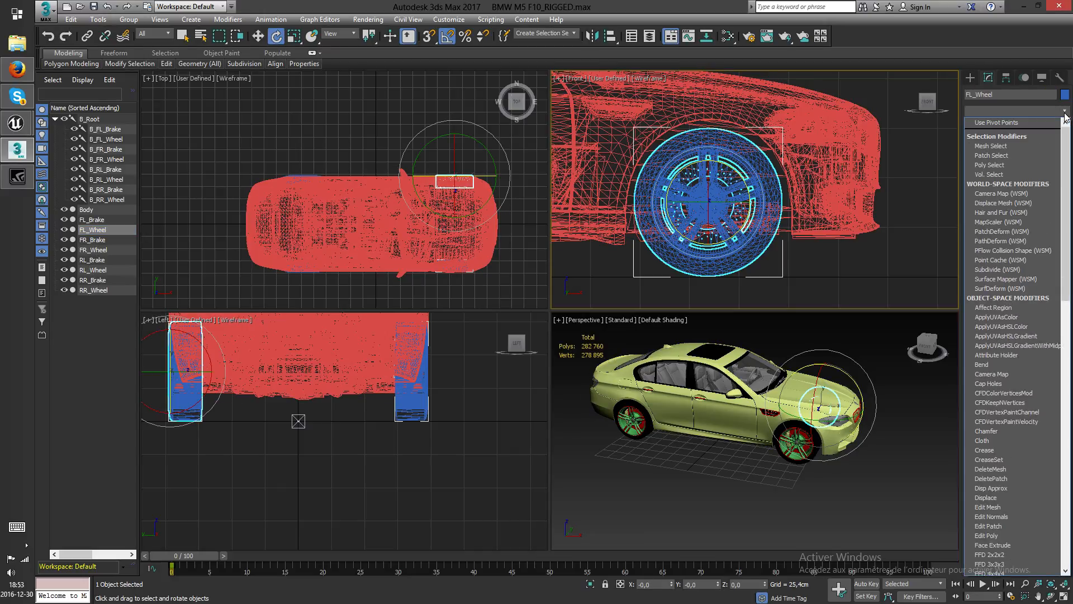
text(skin)
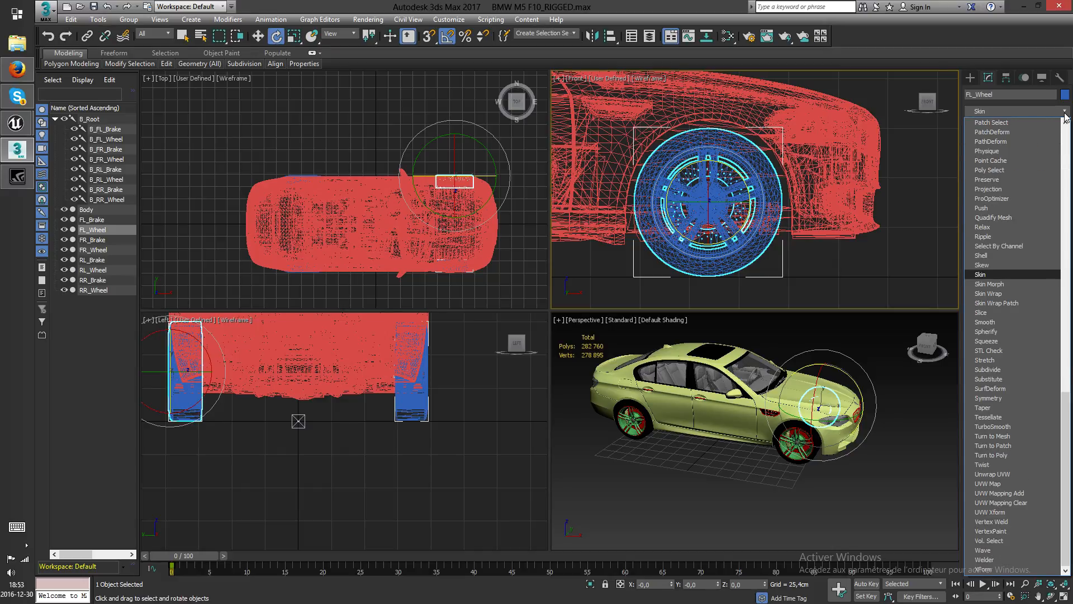
click(994, 274)
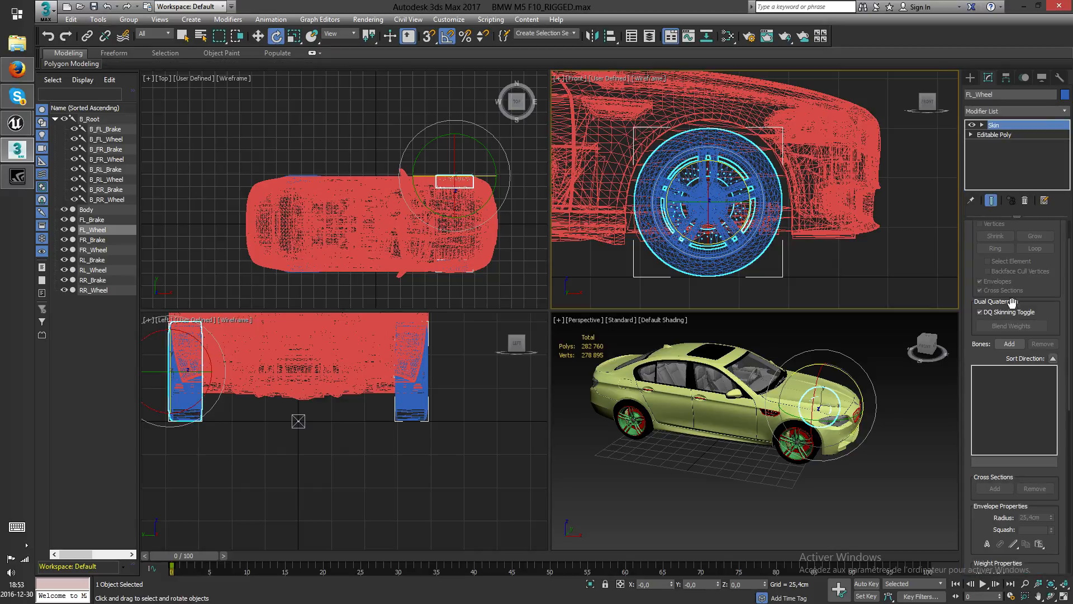
- Add the B_FL_Wheel bone from the B_Root hierarchy to the Skin modifier of FL_Wheel
click(1012, 347)
drag(88, 10, 368, 75)
click(292, 143)
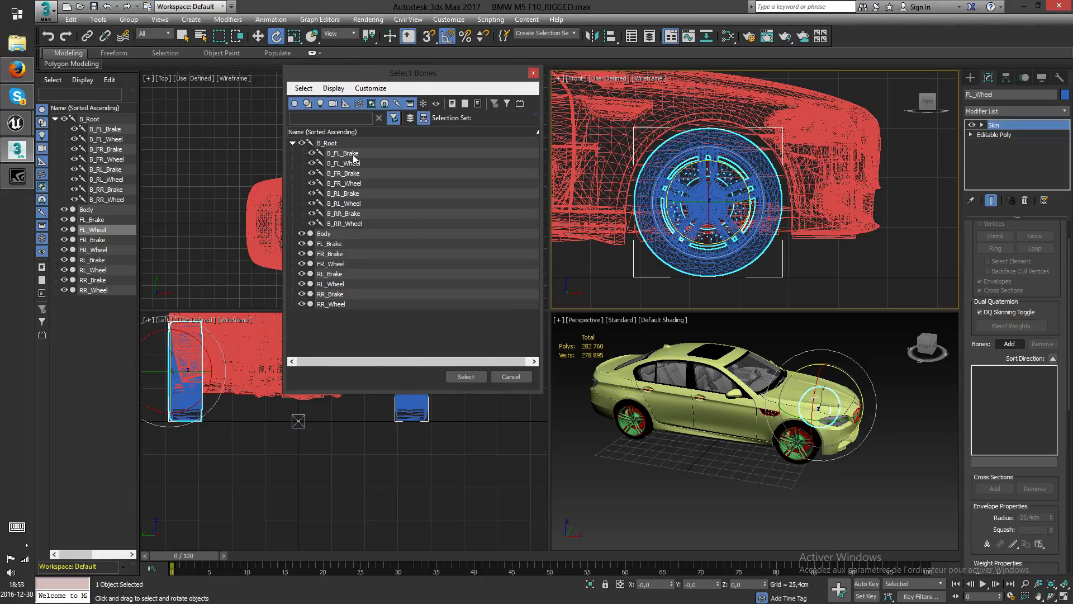
click(352, 163)
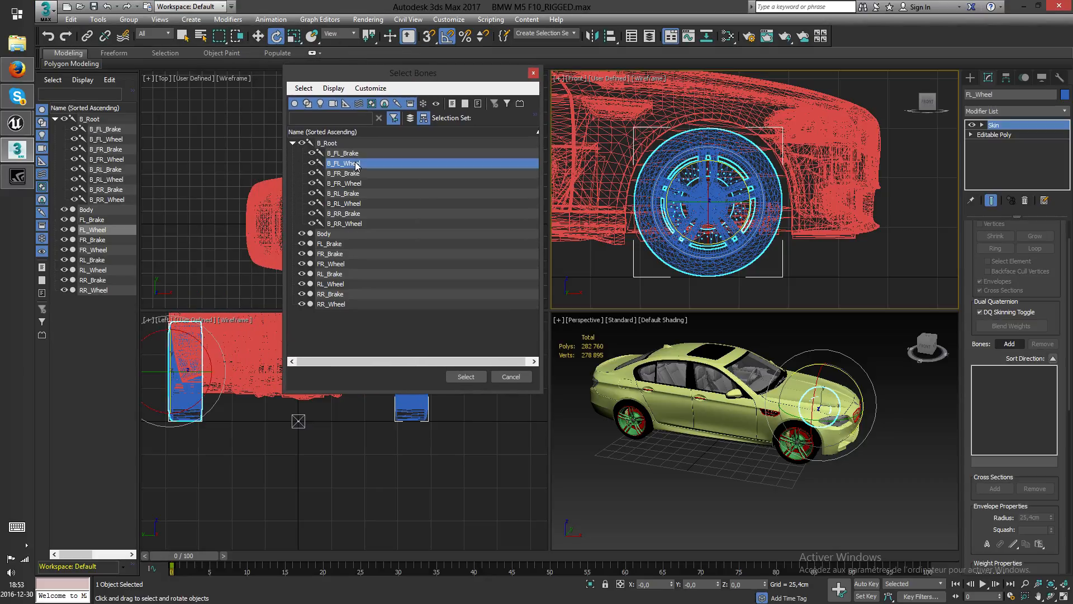
click(467, 377)
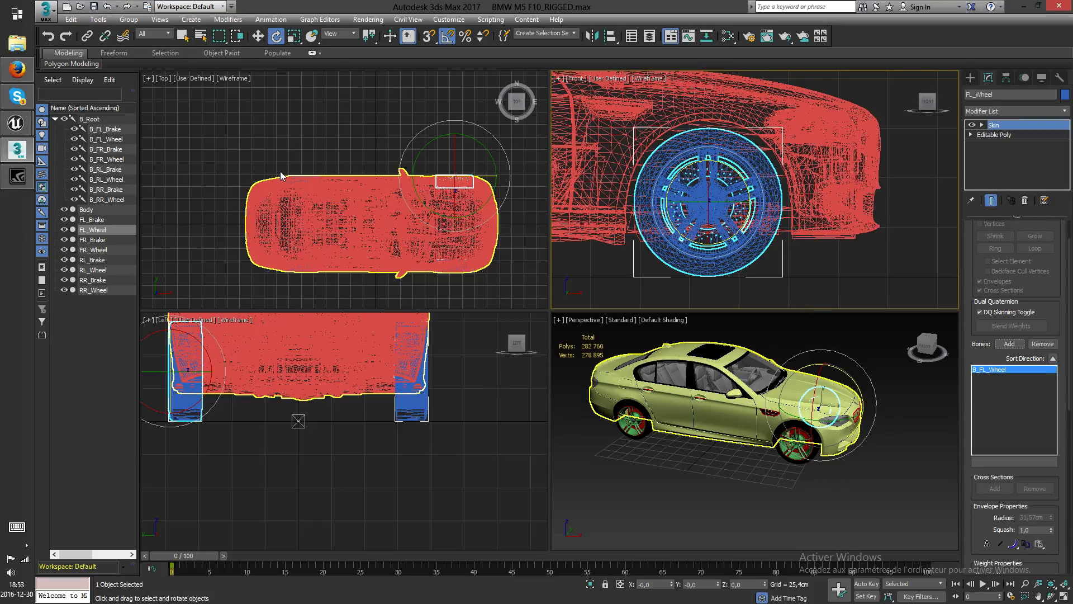
- Apply a Skin modifier to the RL_Wheel mesh
scroll(280, 171, up, 4)
click(320, 177)
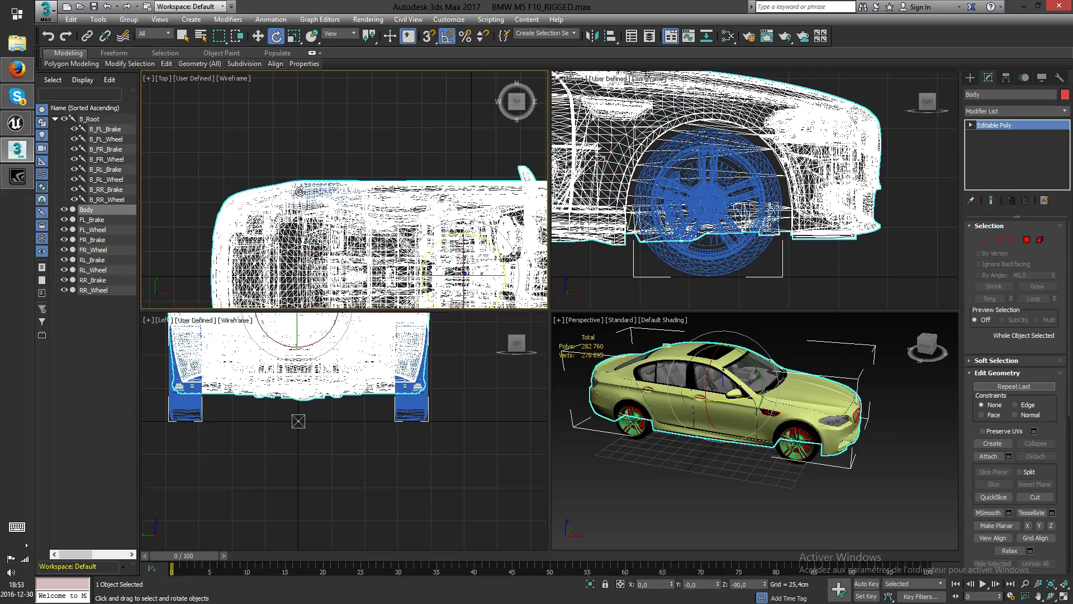
click(99, 270)
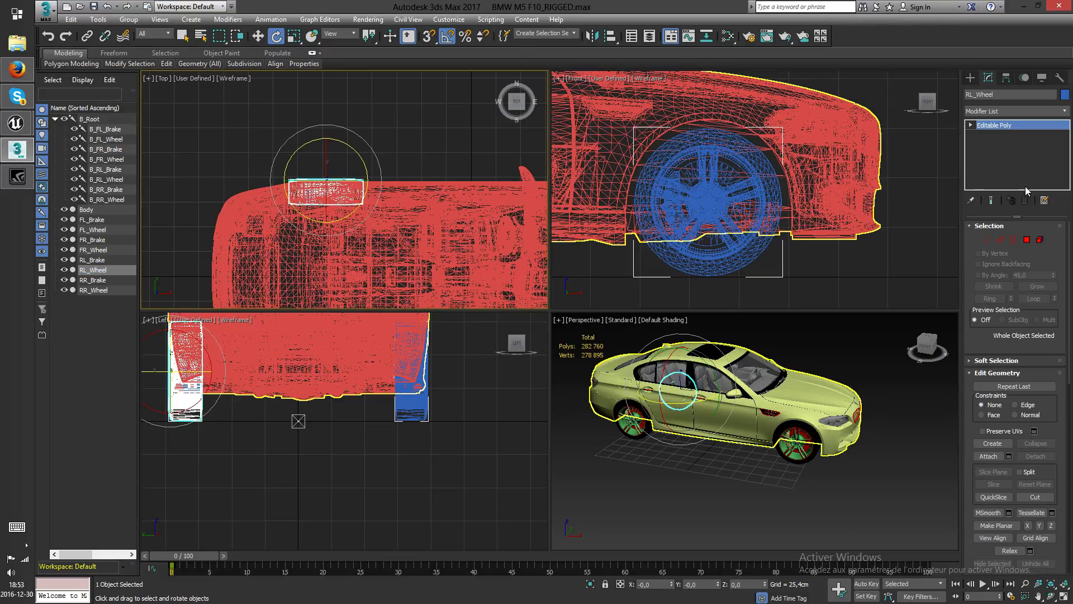
click(1065, 112)
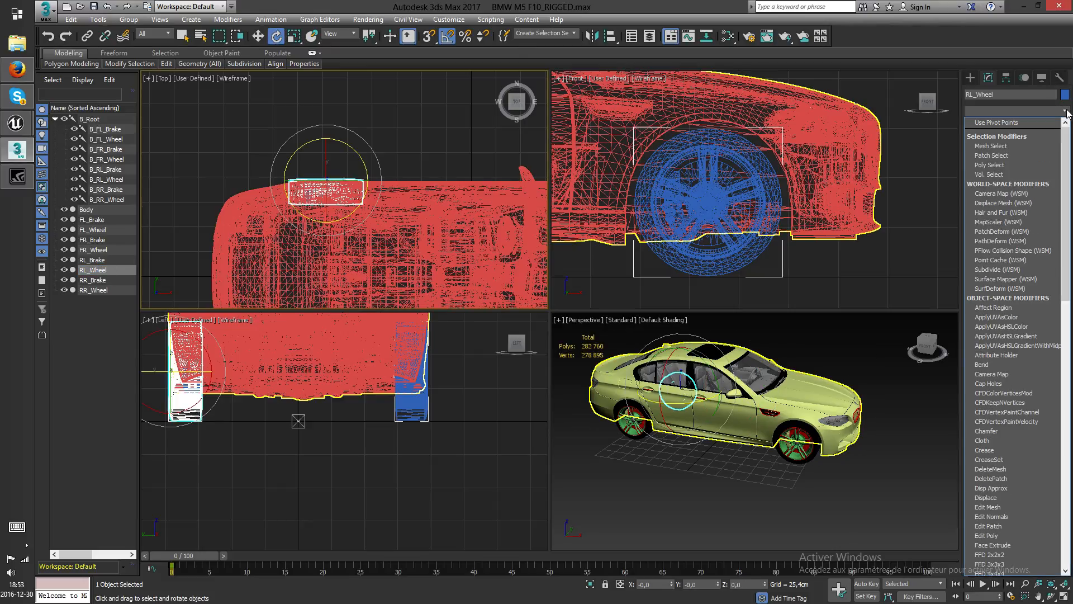
text(skin)
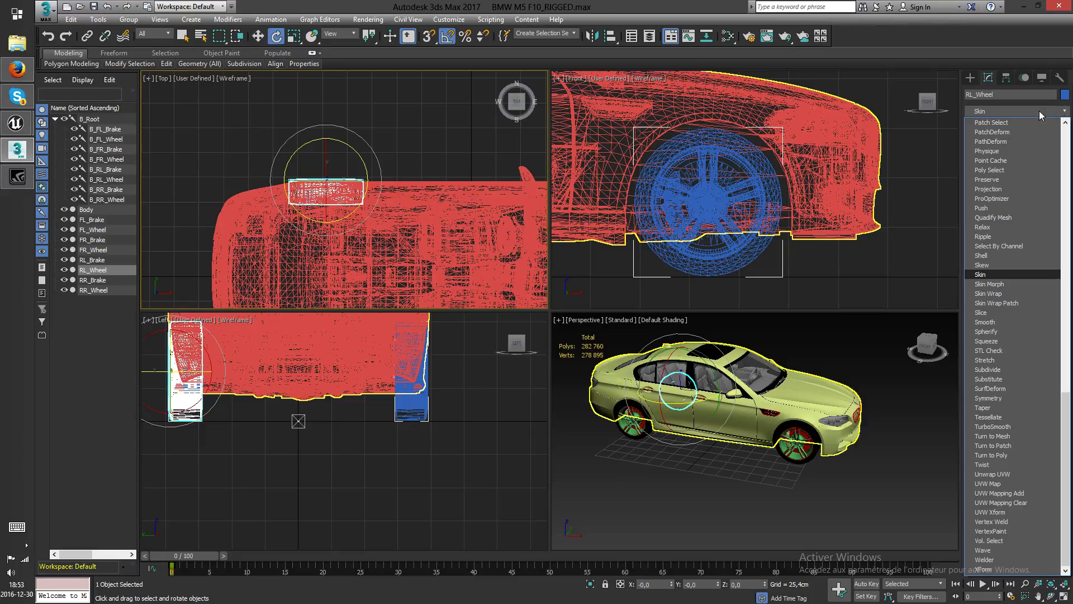
click(984, 274)
- Add the B_RL_Wheel bone from the B_Root hierarchy to the Skin modifier of RL_Wheel
middle_drag(650, 204, 852, 210)
scroll(852, 211, down, 4)
scroll(682, 203, down, 2)
middle_drag(682, 204, 736, 209)
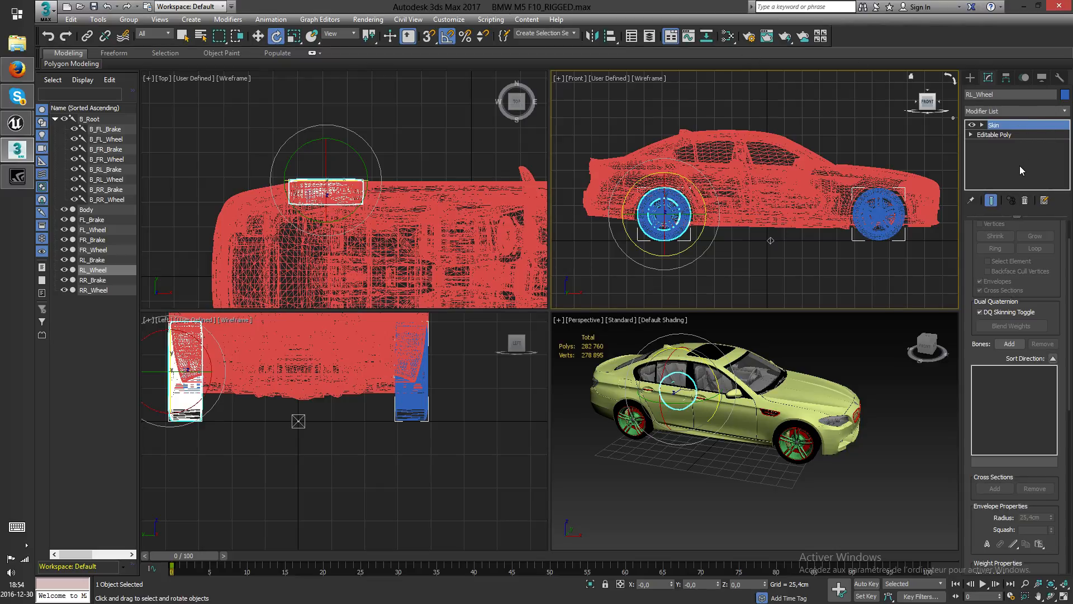
click(1004, 344)
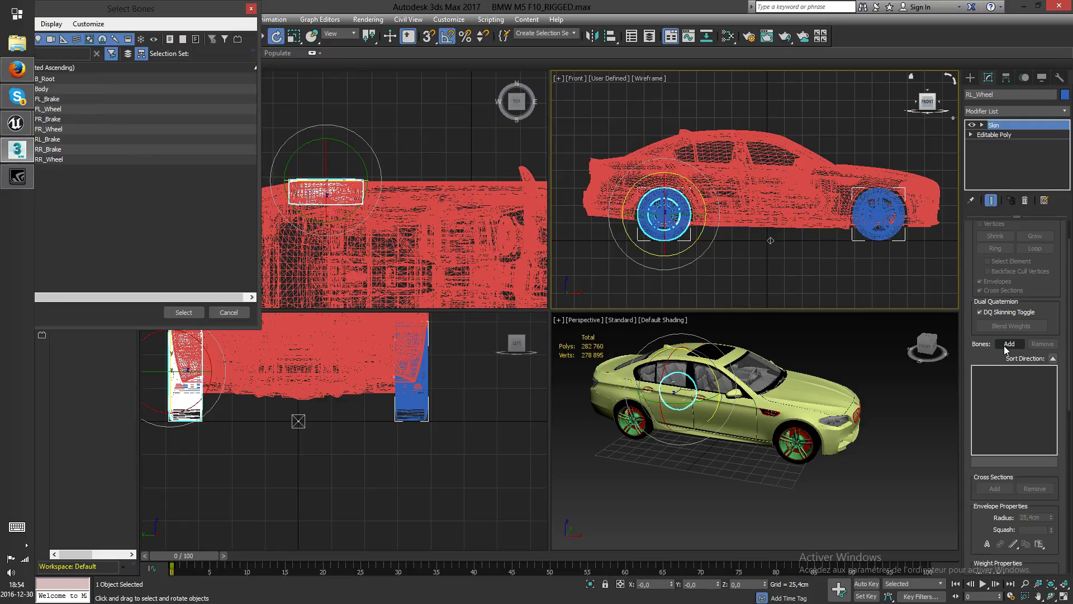
drag(187, 12, 328, 46)
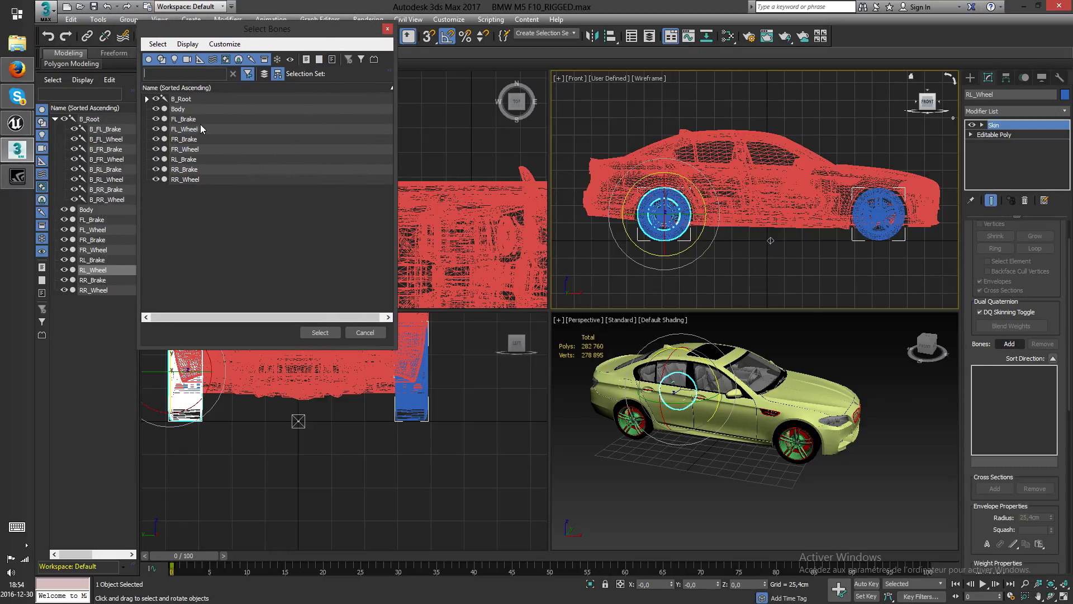
click(146, 98)
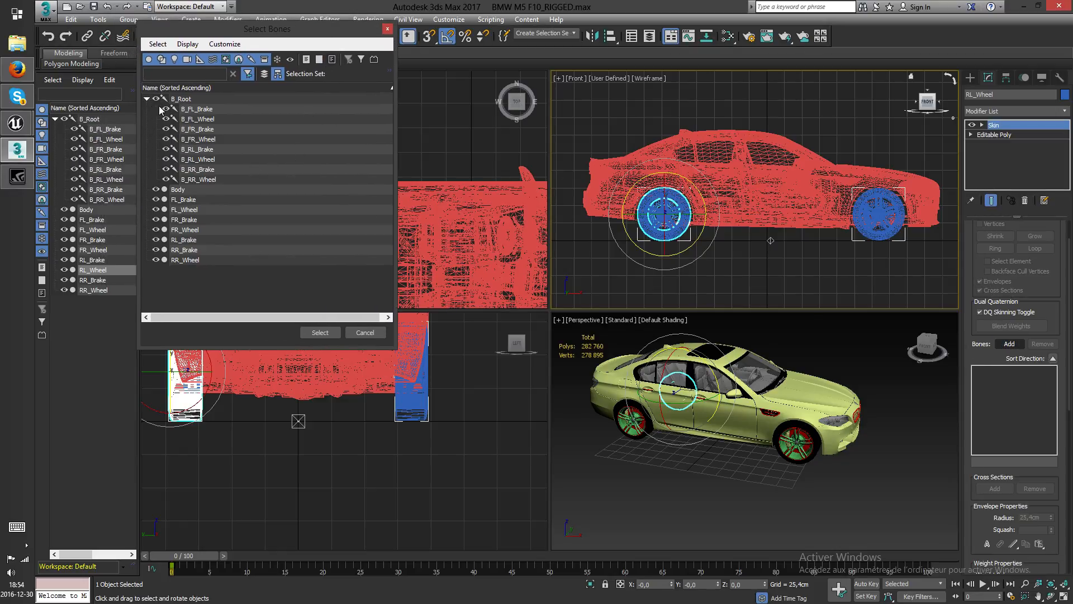
click(216, 159)
click(320, 332)
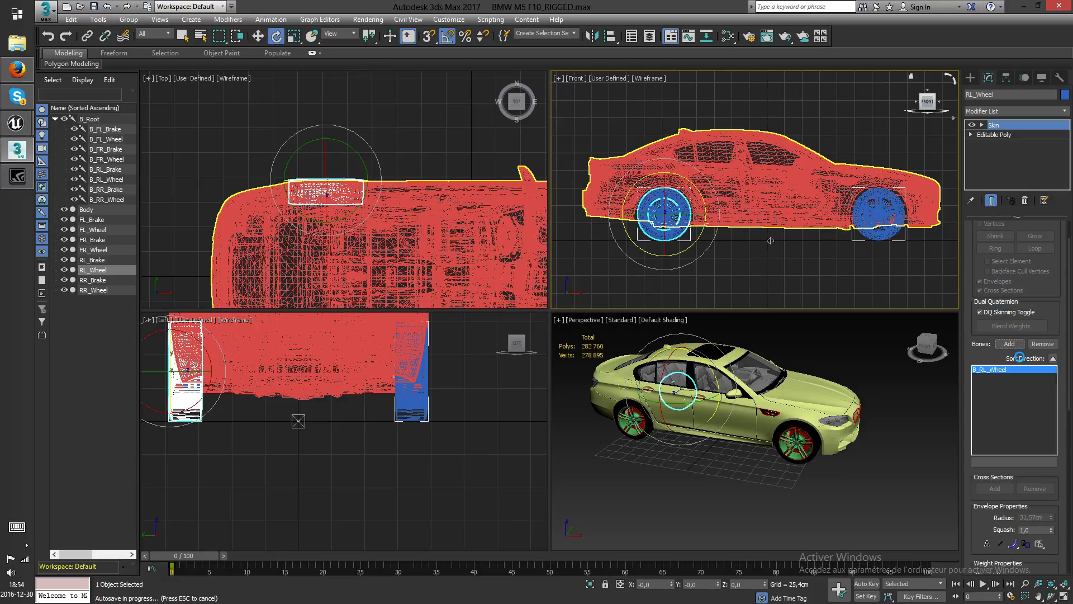
click(972, 78)
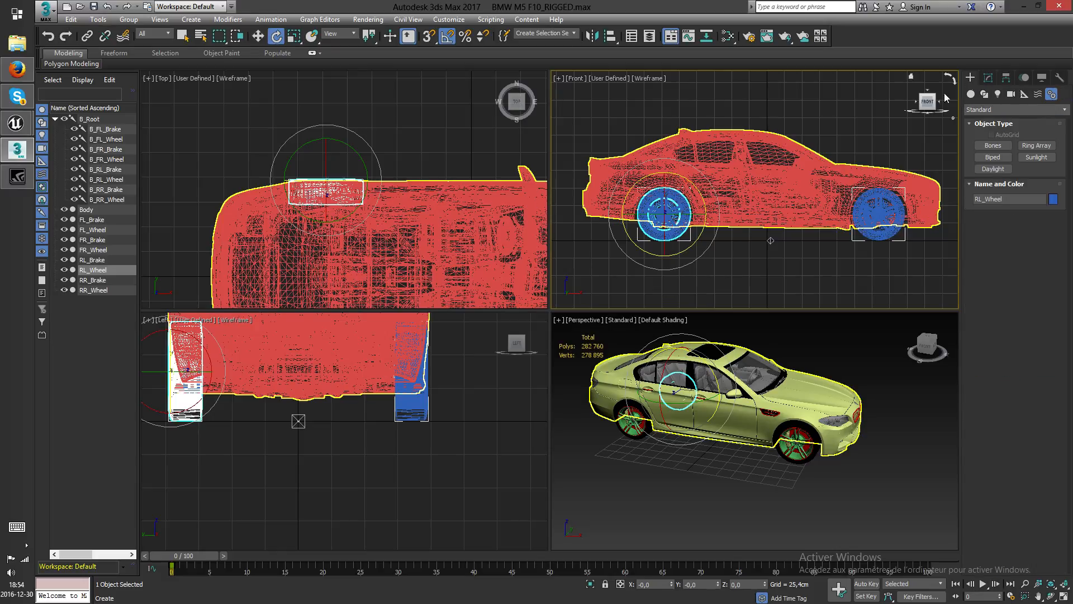
- Apply a Skin modifier to the RR_Wheel mesh
click(215, 159)
middle_drag(420, 261, 402, 118)
click(420, 411)
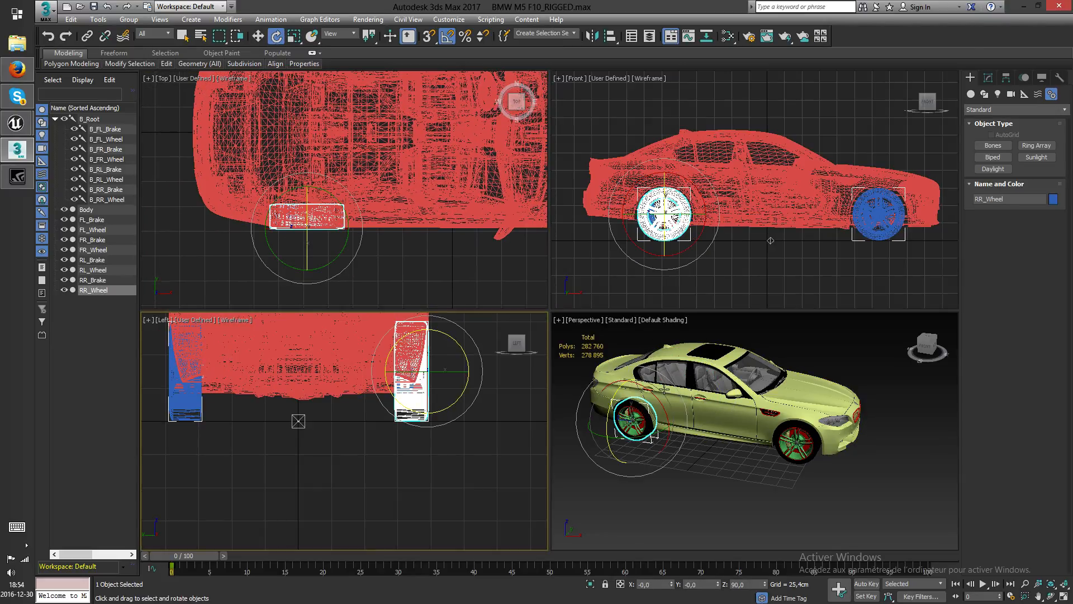
click(988, 78)
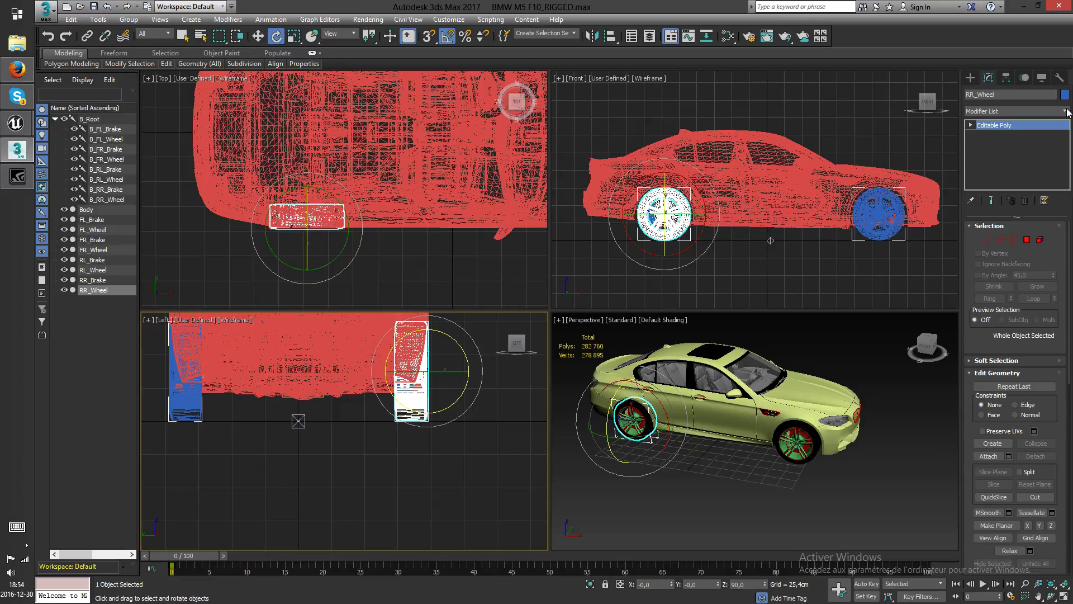
click(1062, 112)
text(skin)
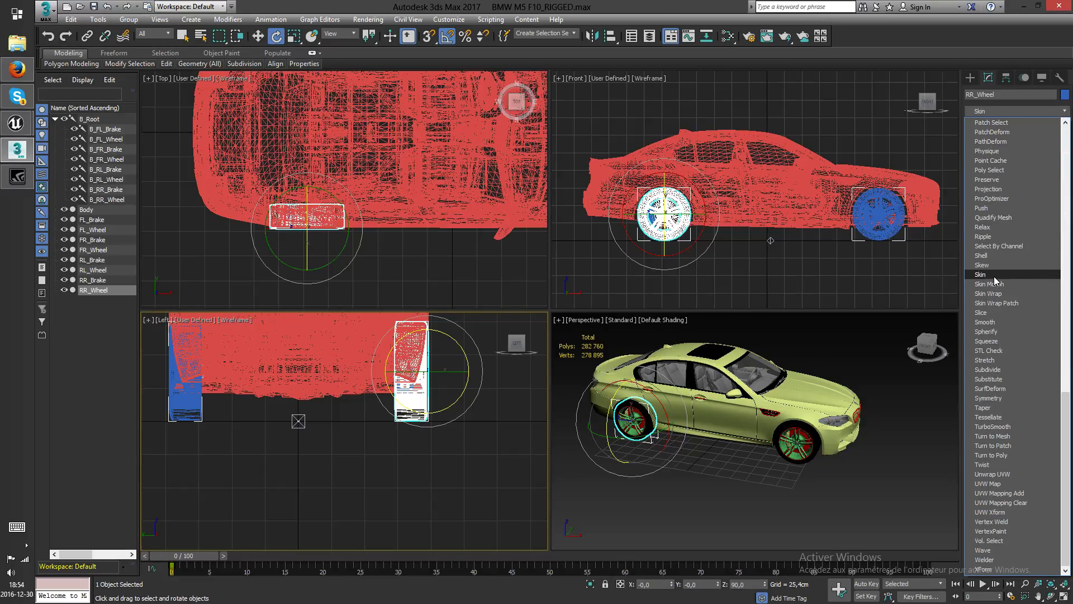
click(984, 274)
- Add the B_RR_Wheel bone from the B_Root hierarchy to the Skin modifier of RR_Wheel
click(1009, 344)
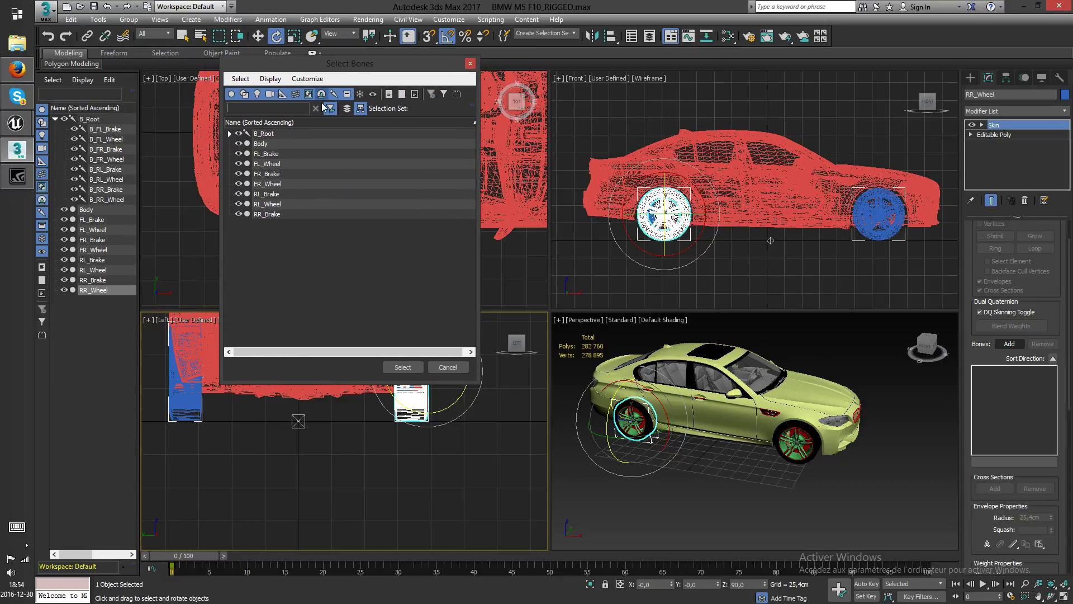
click(229, 133)
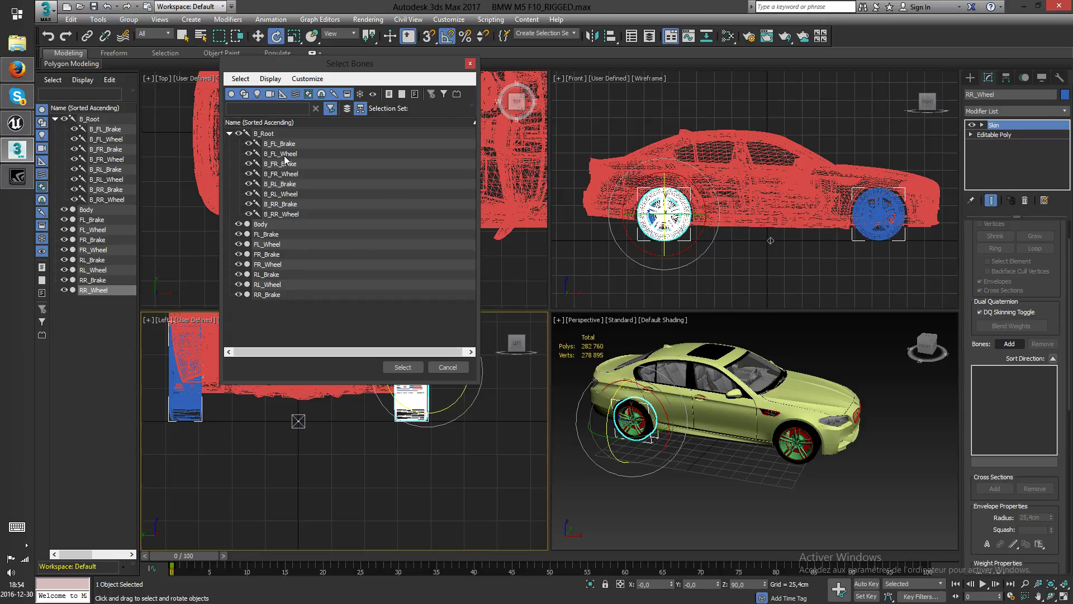
click(283, 214)
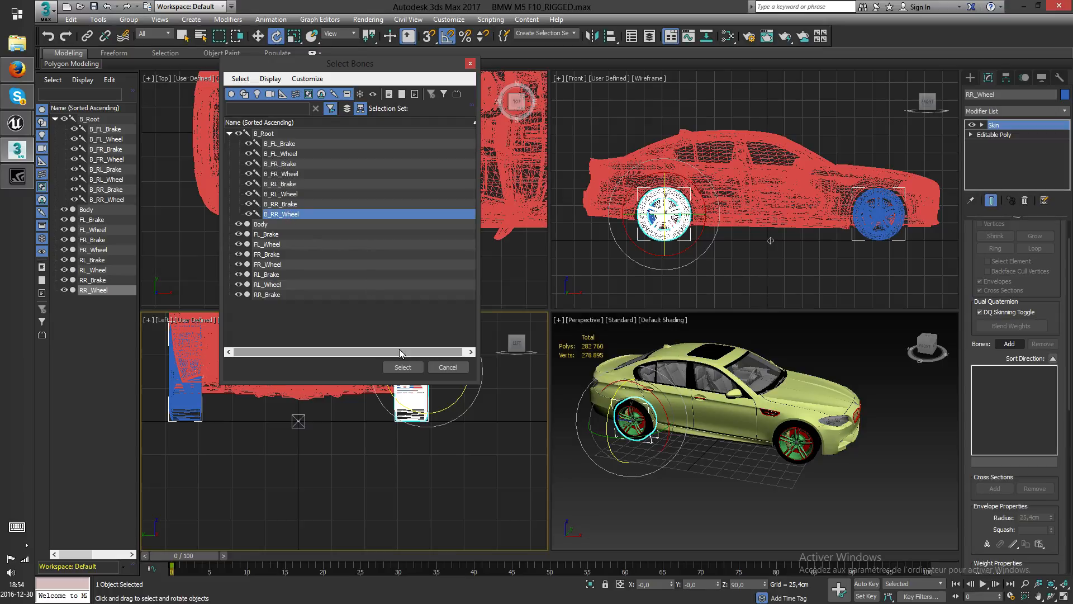
click(402, 366)
click(970, 78)
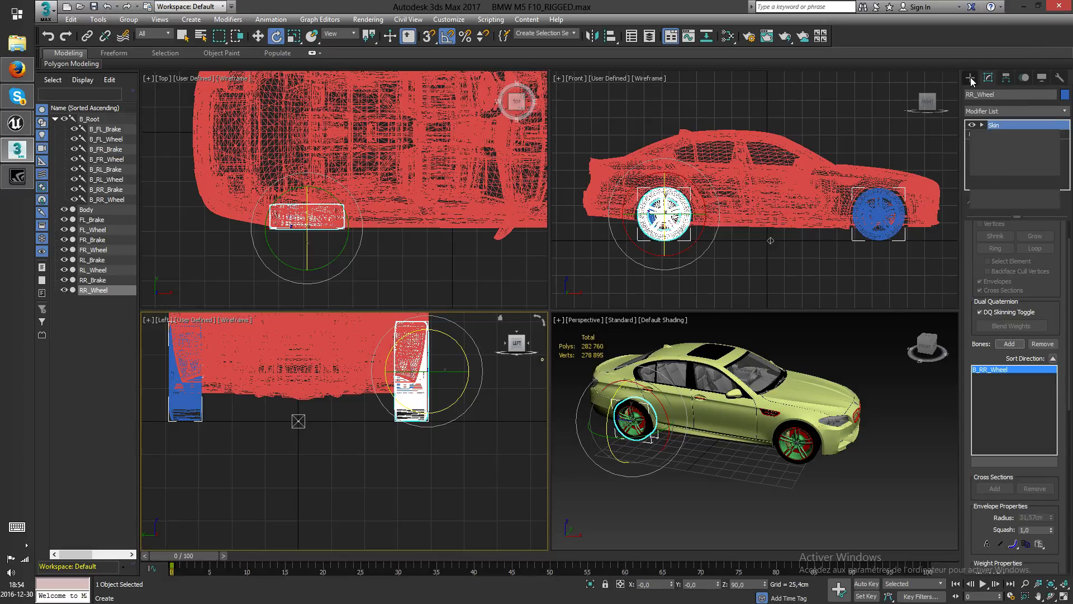
- Try rotating the B_RR_Wheel bone in the Front view to test the wheel's skinning, and undo the rotation
click(645, 114)
click(106, 200)
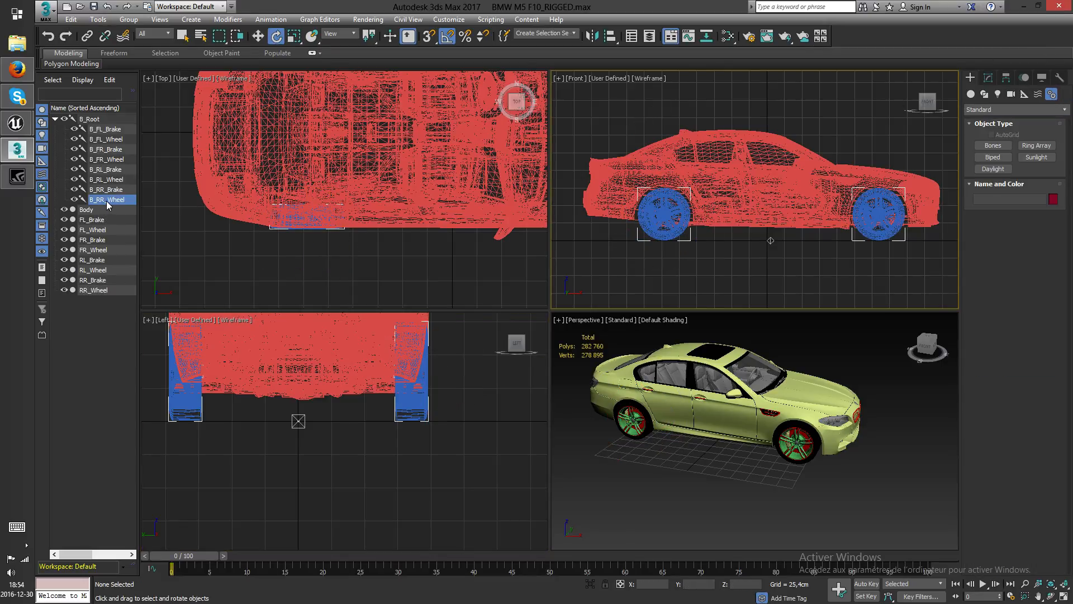
middle_drag(749, 265, 750, 265)
scroll(686, 200, up, 6)
drag(713, 184, 732, 178)
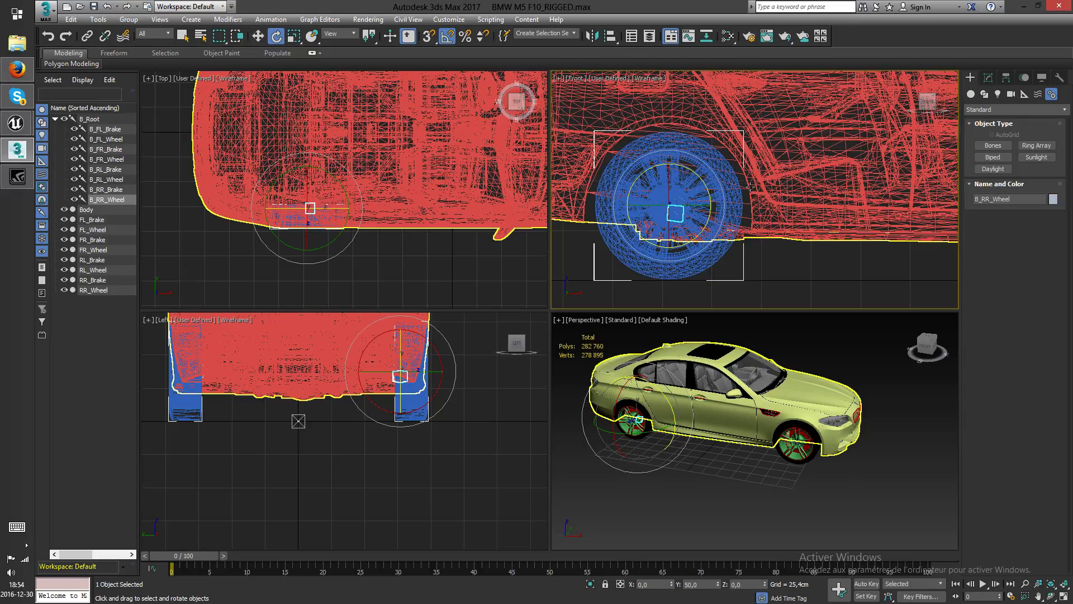
key(ctrl+z)
middle_drag(852, 198, 450, 173)
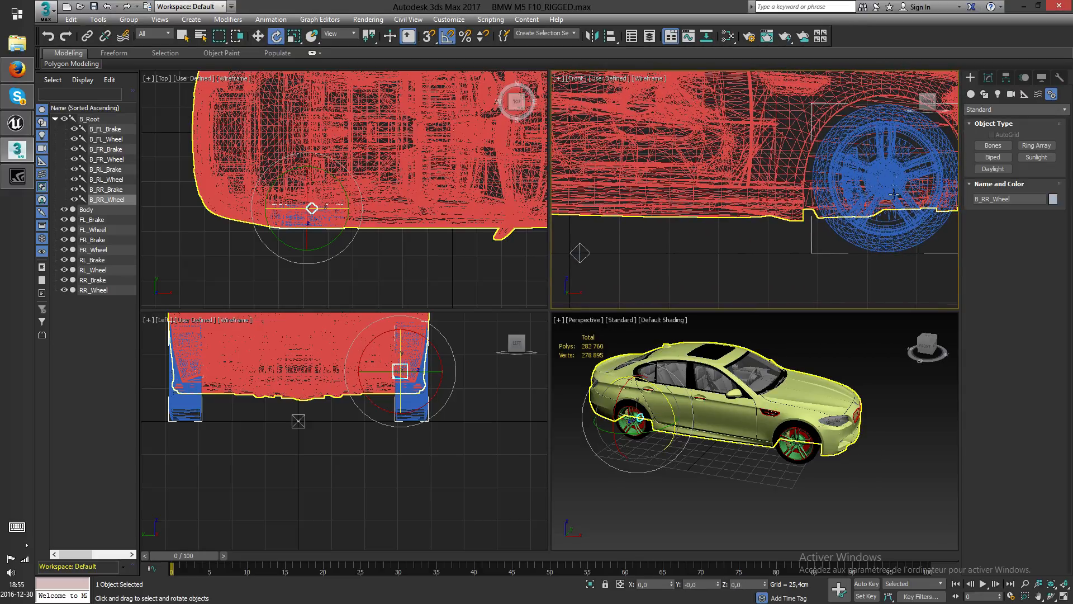
scroll(894, 194, up, 5)
middle_drag(895, 193, 805, 207)
scroll(806, 207, down, 8)
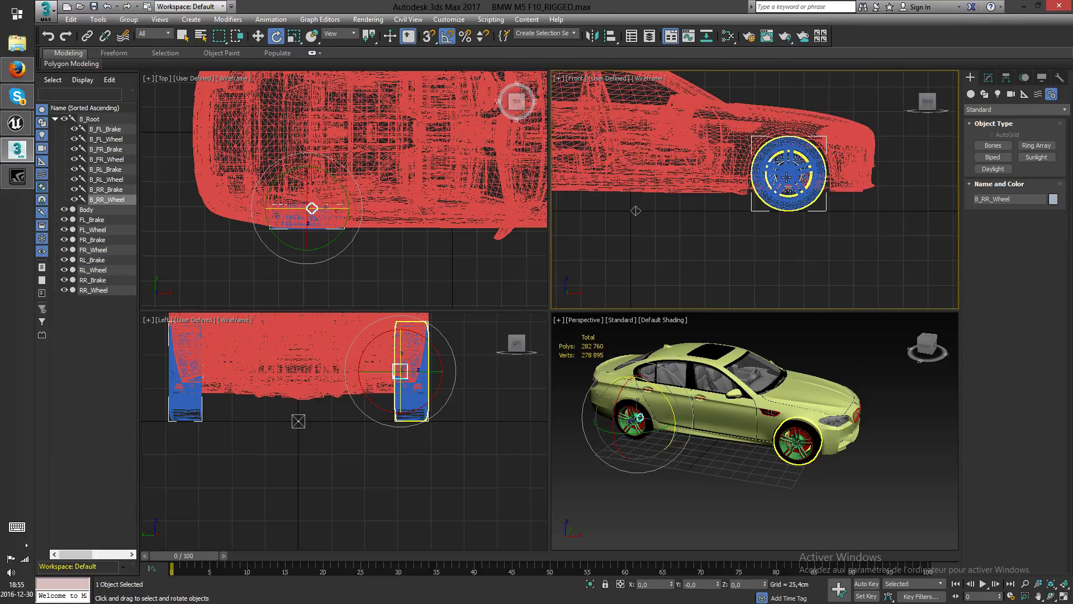
- Apply a Skin modifier to the RR_Brake mesh
click(94, 280)
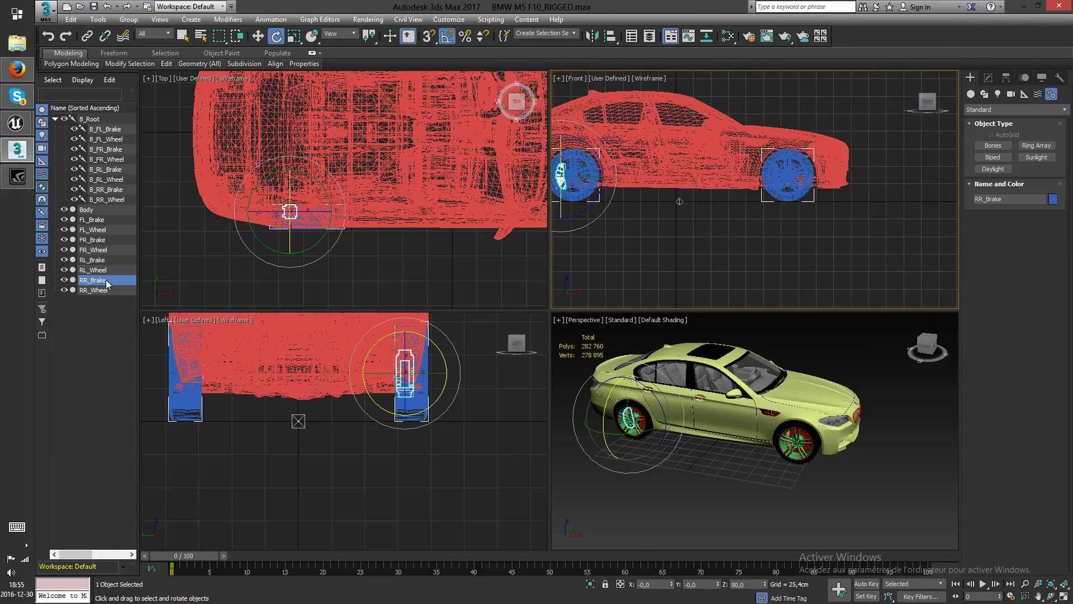
click(987, 79)
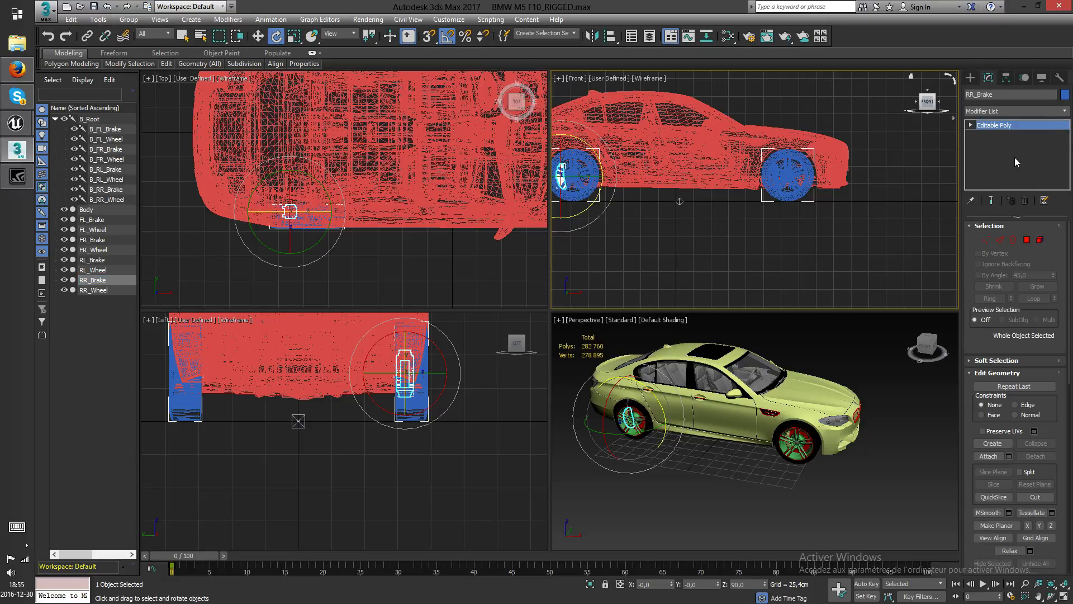
click(1064, 111)
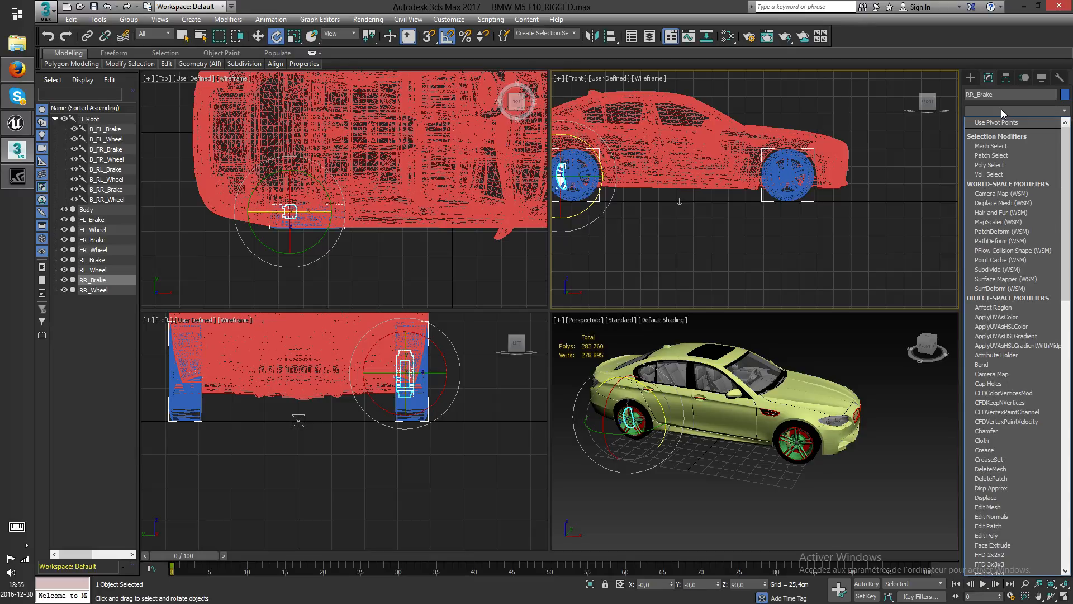
text(skin)
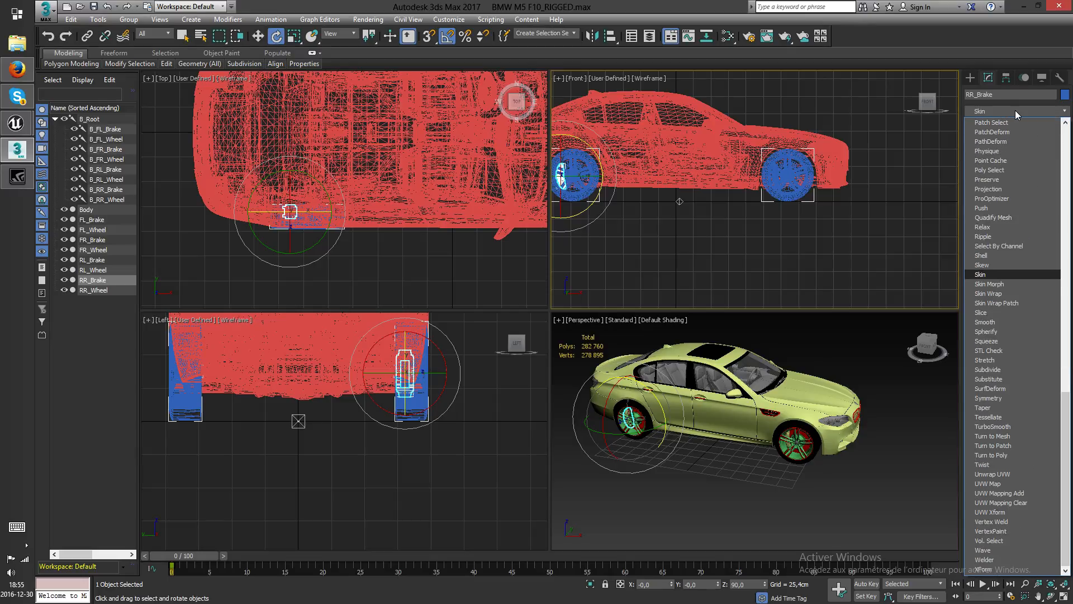
click(980, 274)
- Add the B_RR_Brake bone from the B_Root hierarchy to the Skin modifier of RR_Brake
click(1009, 344)
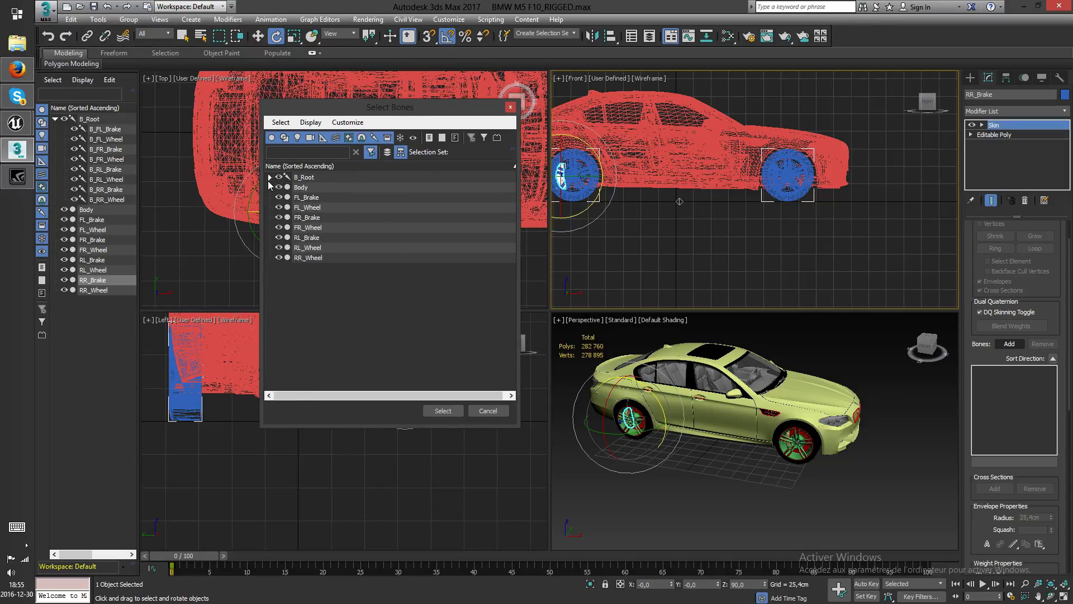
click(269, 177)
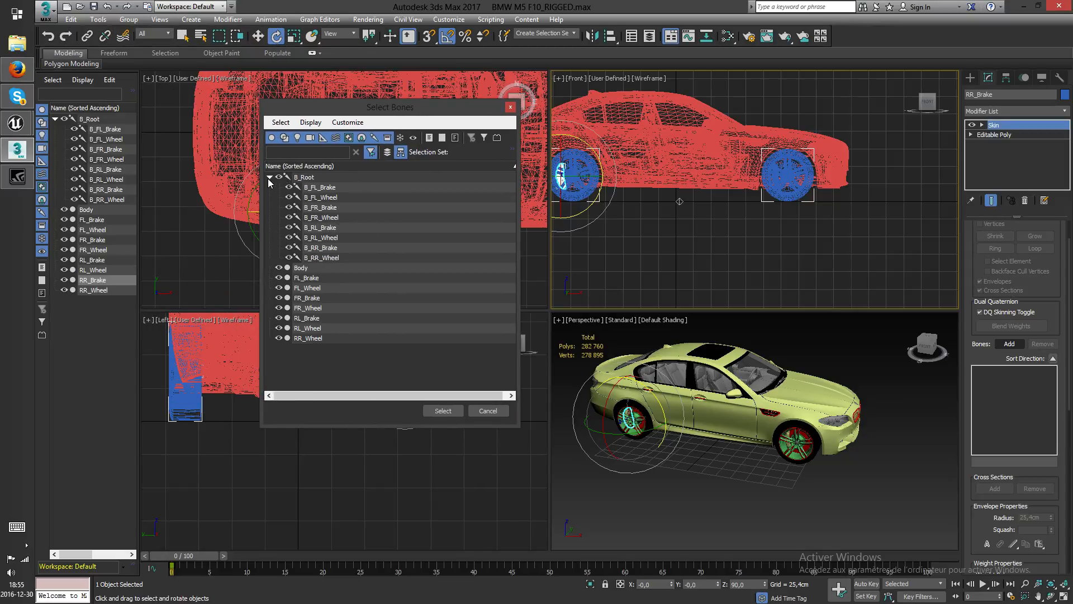
click(327, 249)
click(443, 411)
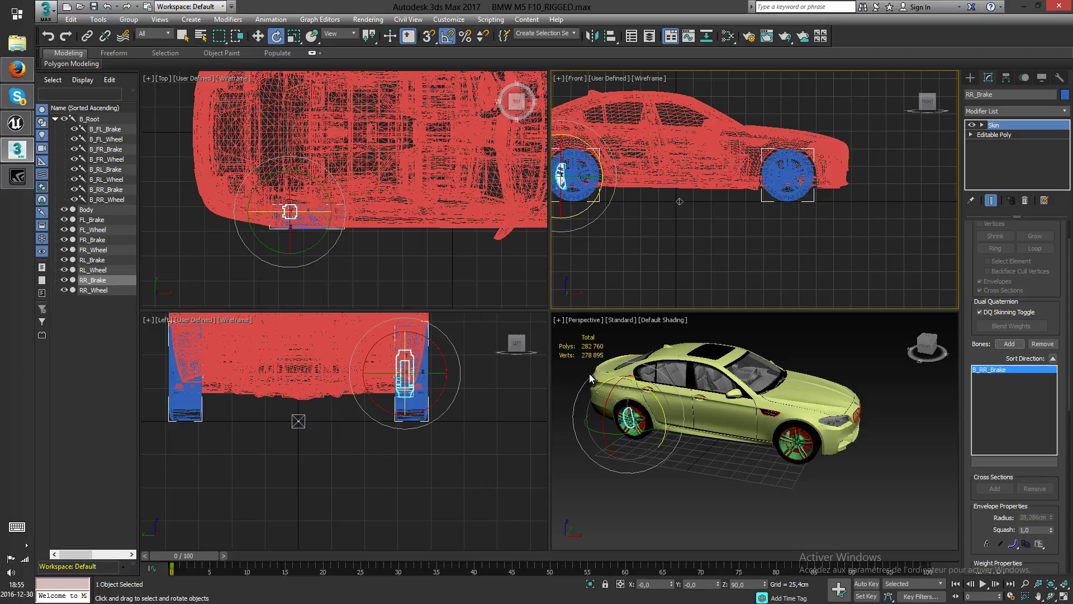
- Apply a Skin modifier to the RL_Brake mesh
click(102, 261)
click(1064, 112)
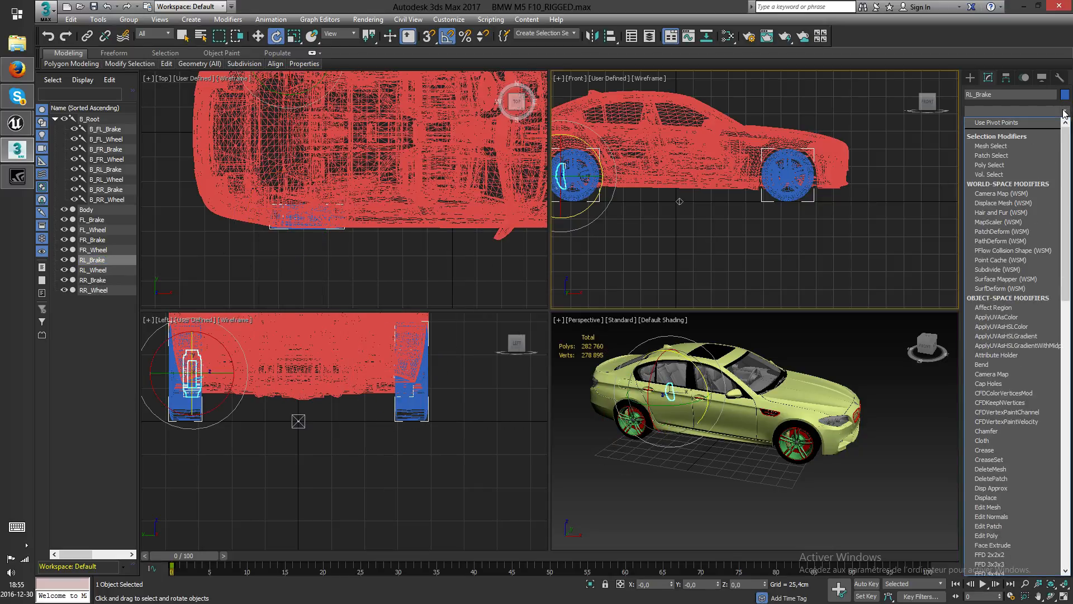
text(skin)
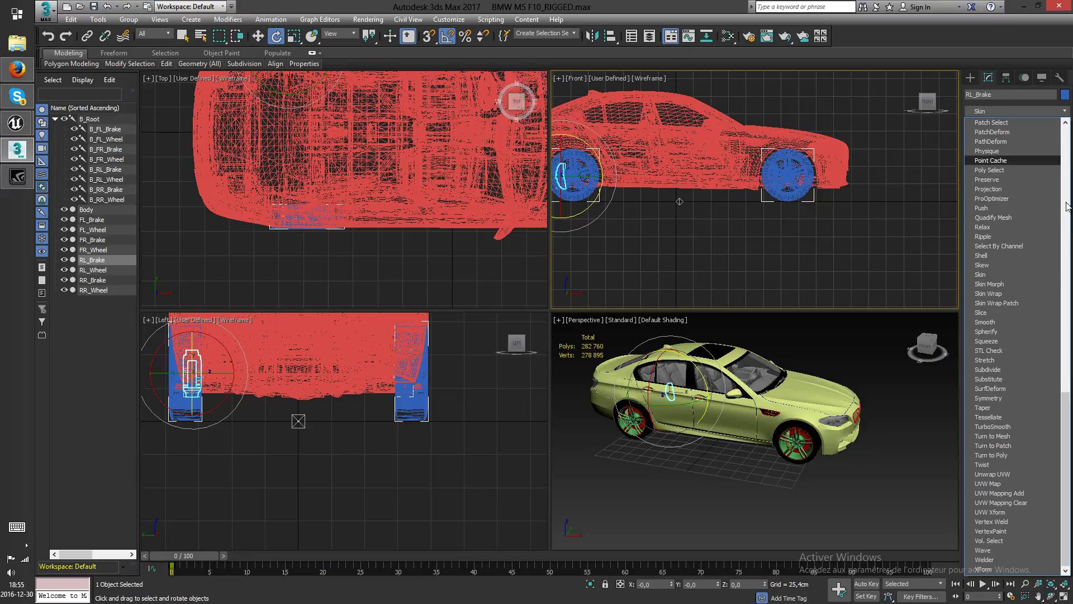
click(990, 275)
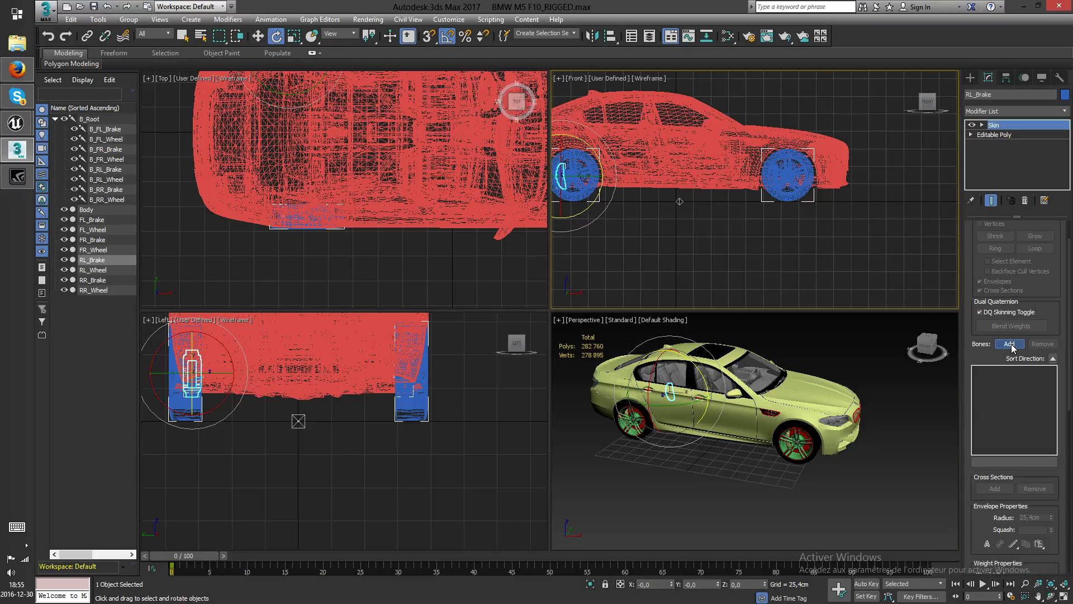
- Add the B_RL_Brake bone from the B_Root hierarchy to the Skin modifier of RL_Brake
click(1009, 344)
drag(172, 8, 424, 96)
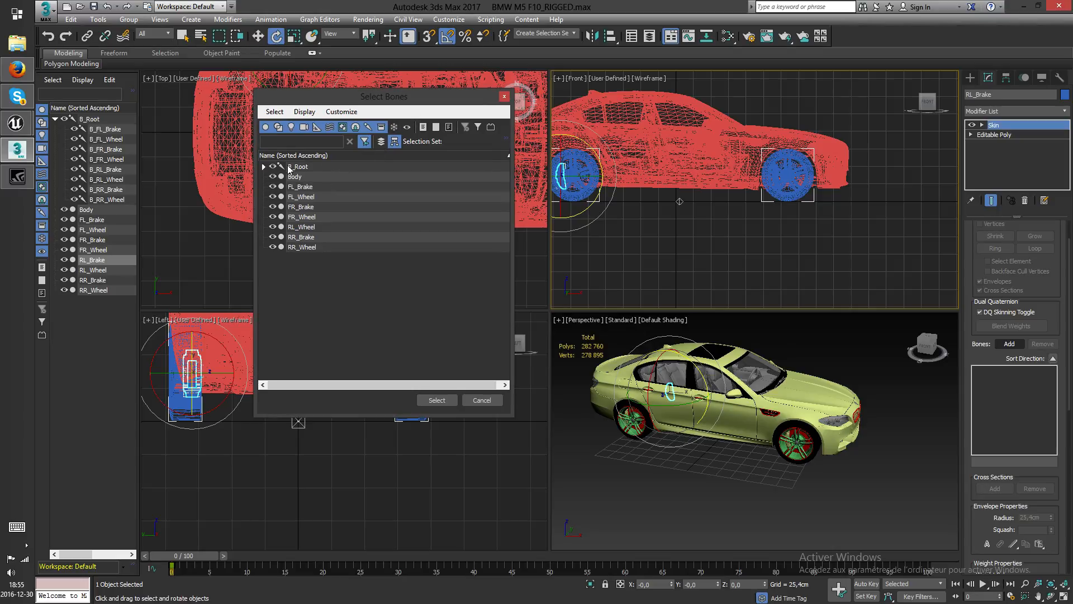
click(263, 166)
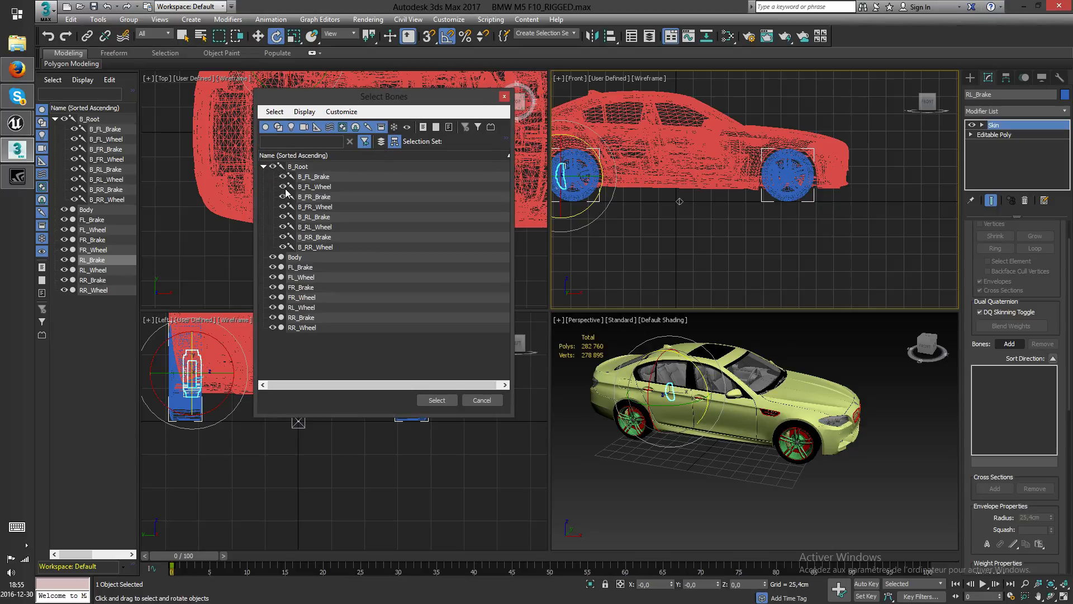
click(329, 218)
click(447, 400)
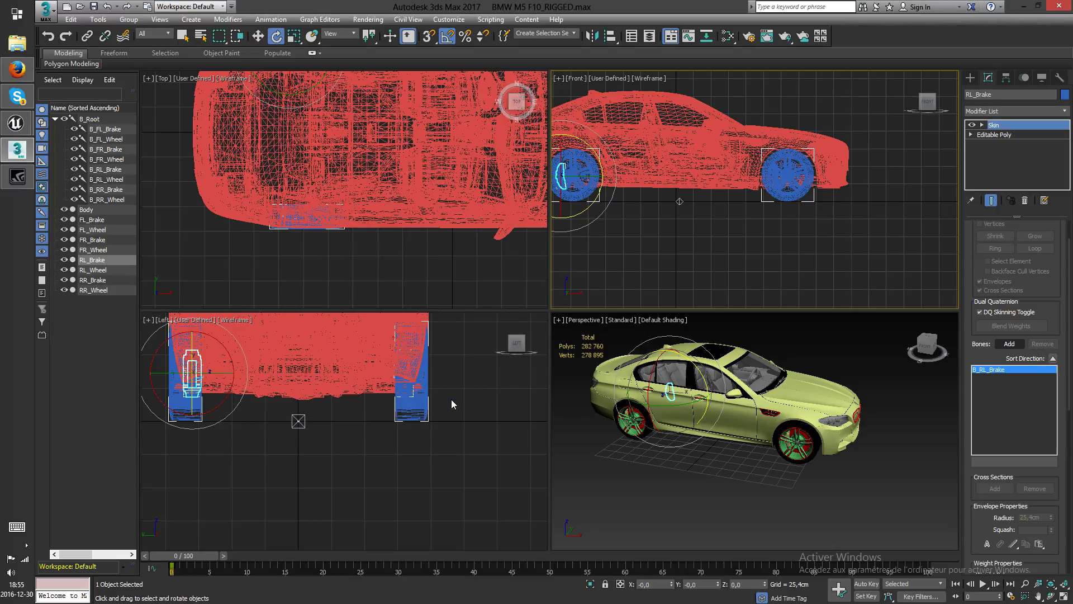
- Apply a Skin modifier to the FR_Brake mesh
scroll(284, 192, down, 5)
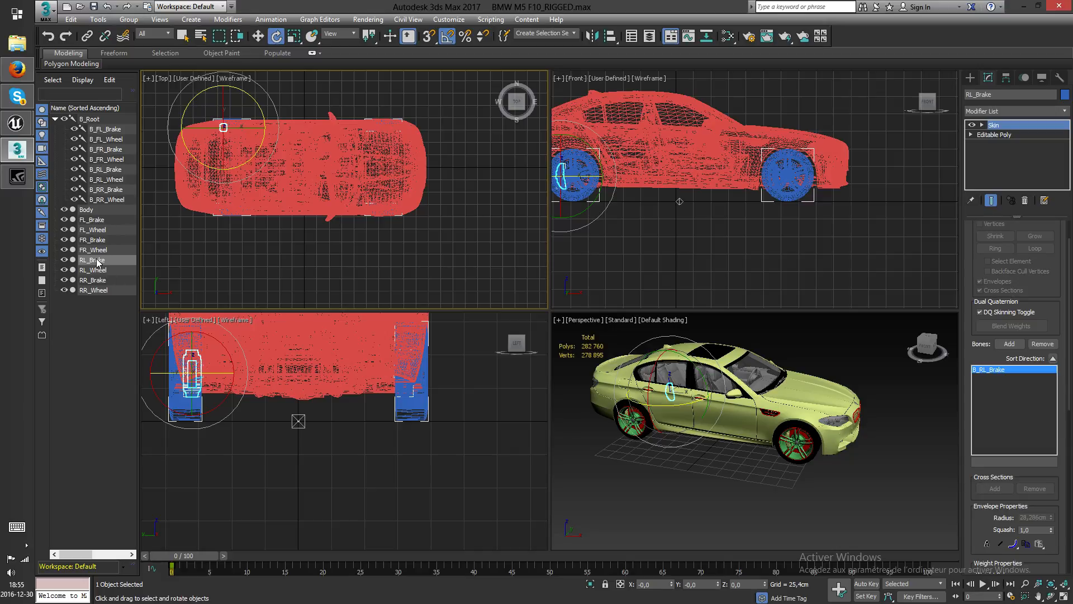
click(93, 240)
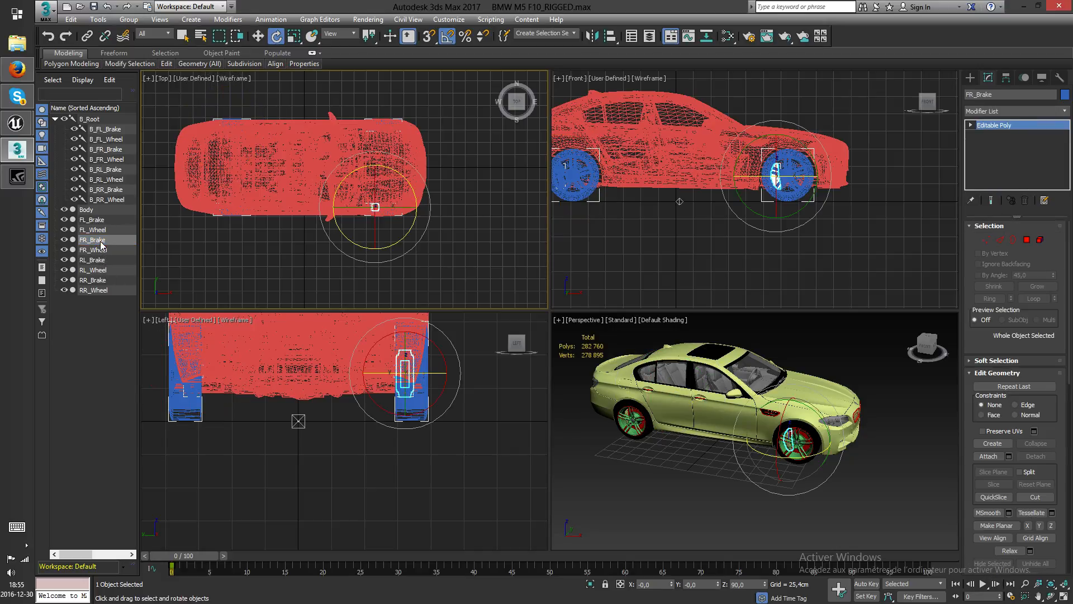
click(1064, 112)
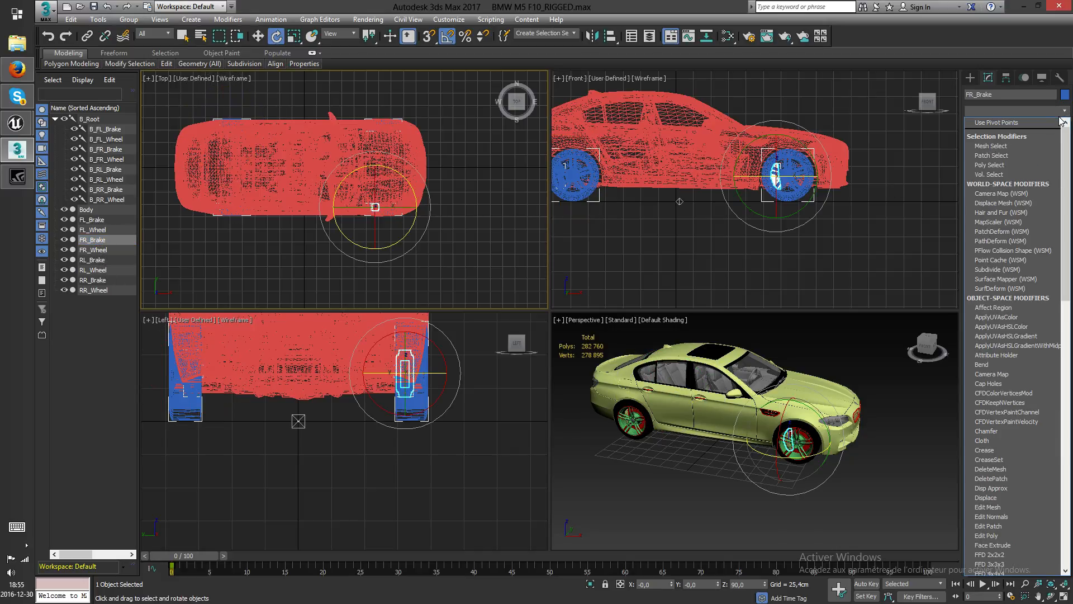
text(skin)
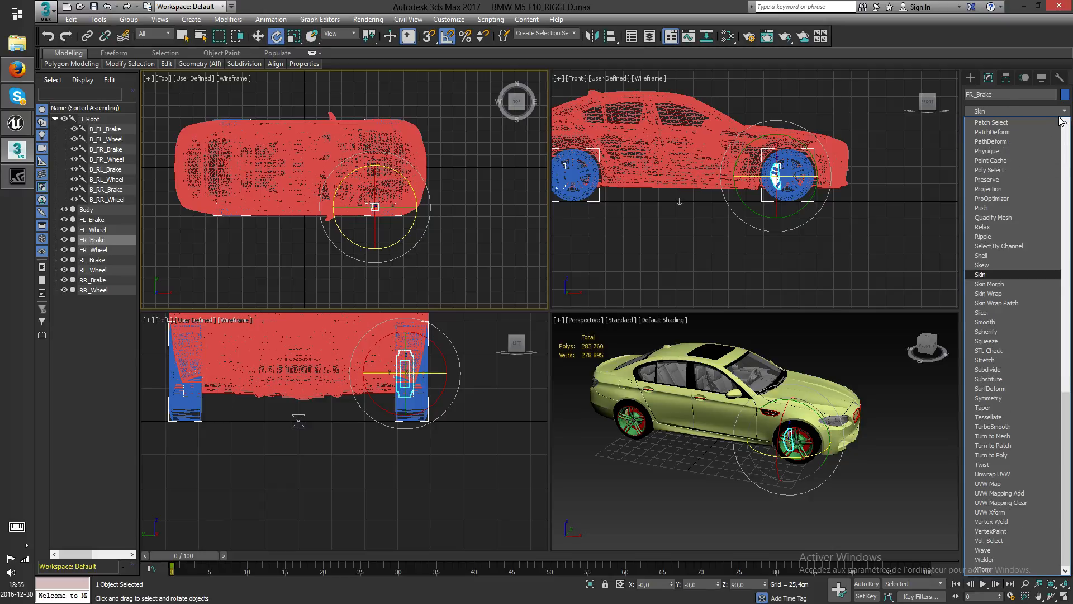
click(989, 274)
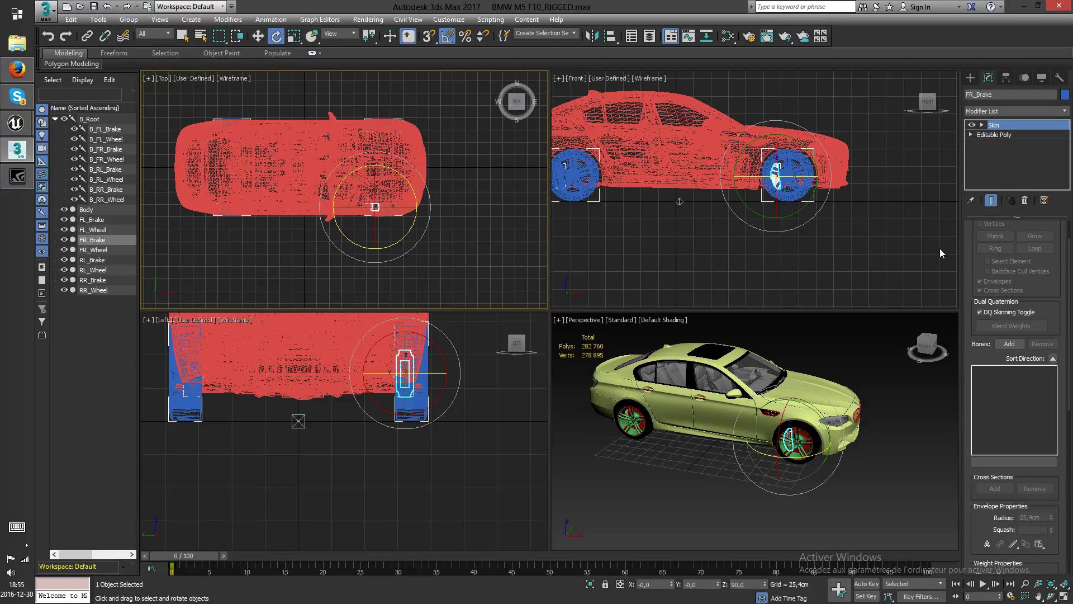
- Add the B_FR_Brake bone from the B_Root hierarchy to the Skin modifier of FR_Brake
click(1006, 344)
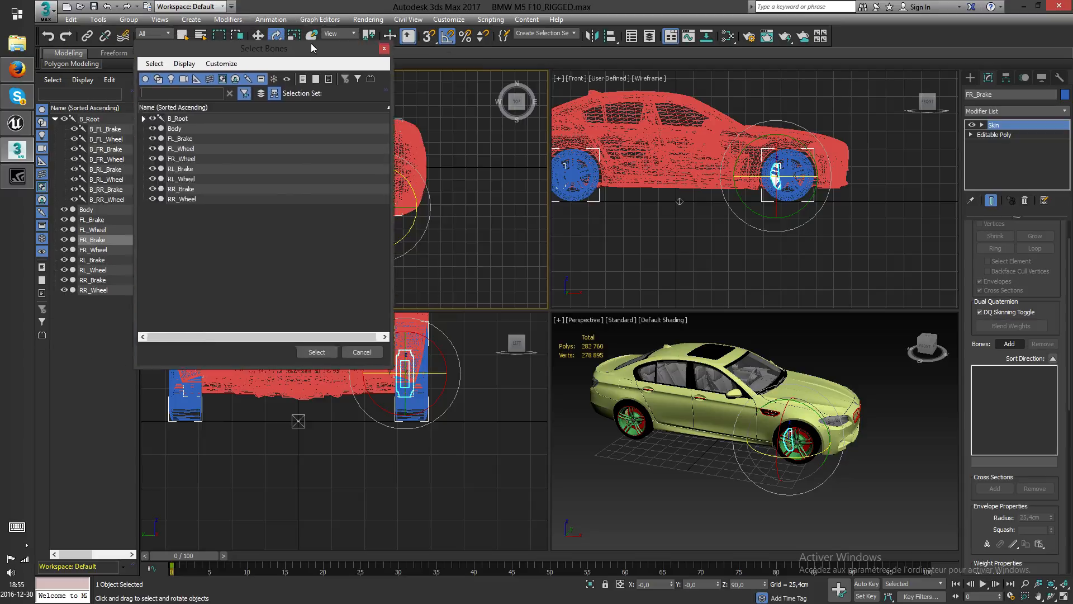
click(232, 138)
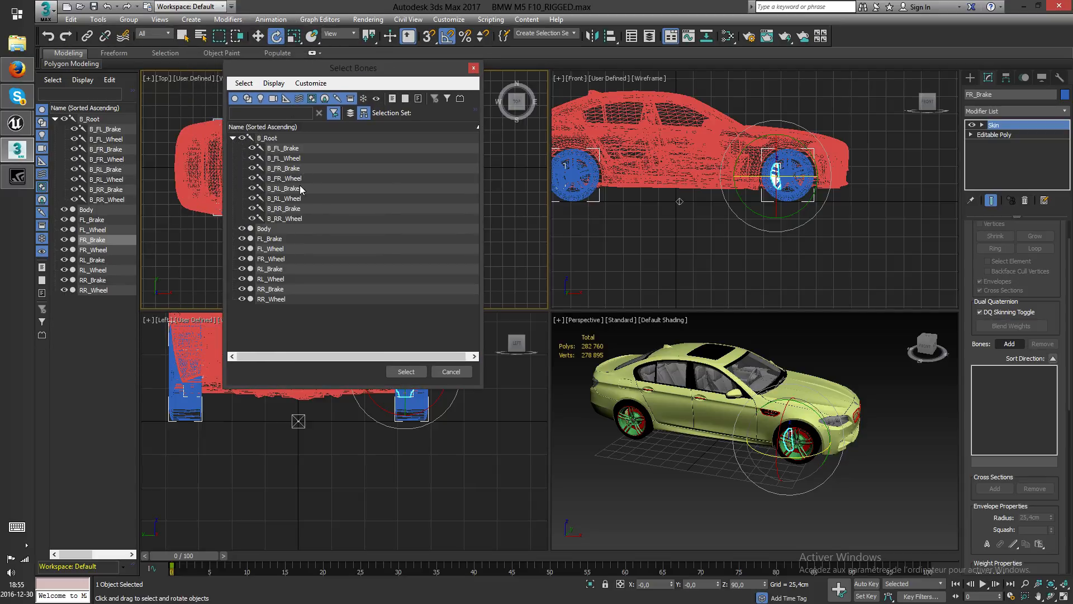
click(286, 169)
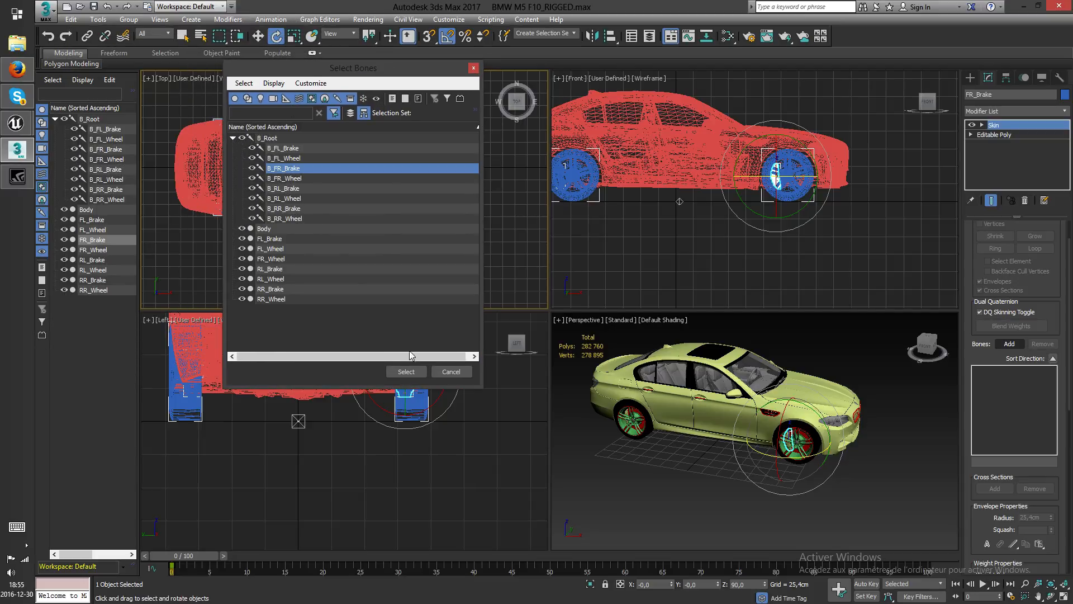
click(406, 372)
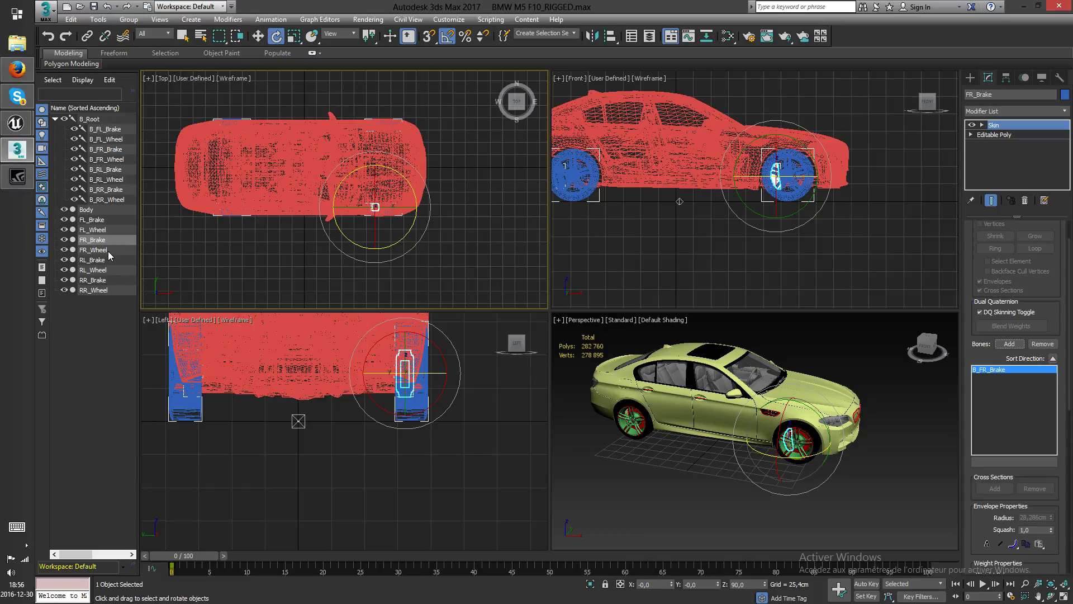
- Apply a Skin modifier to the FL_Brake mesh
click(102, 223)
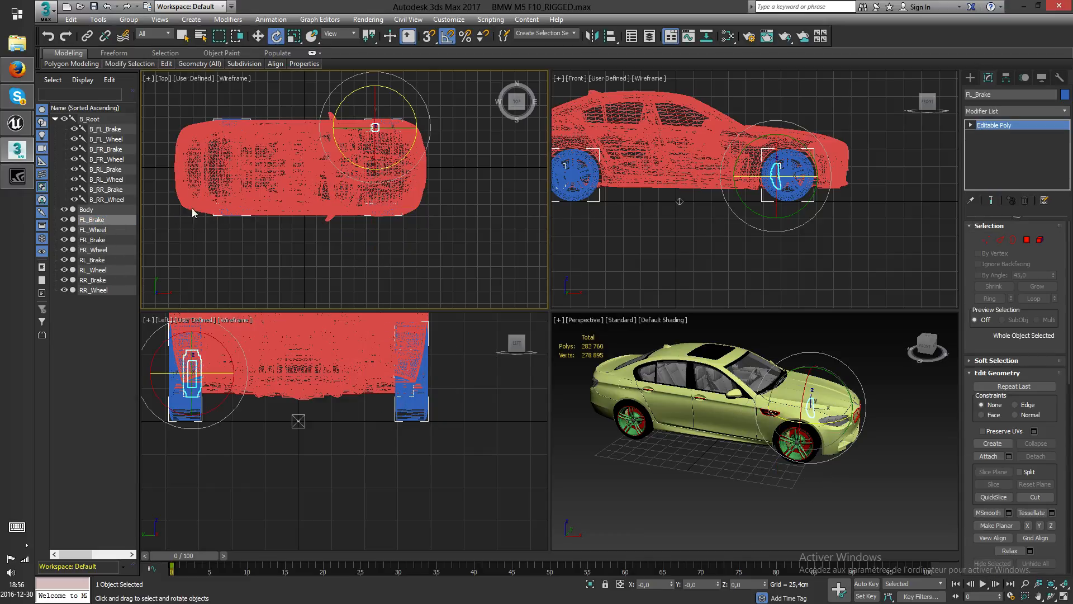
click(1063, 111)
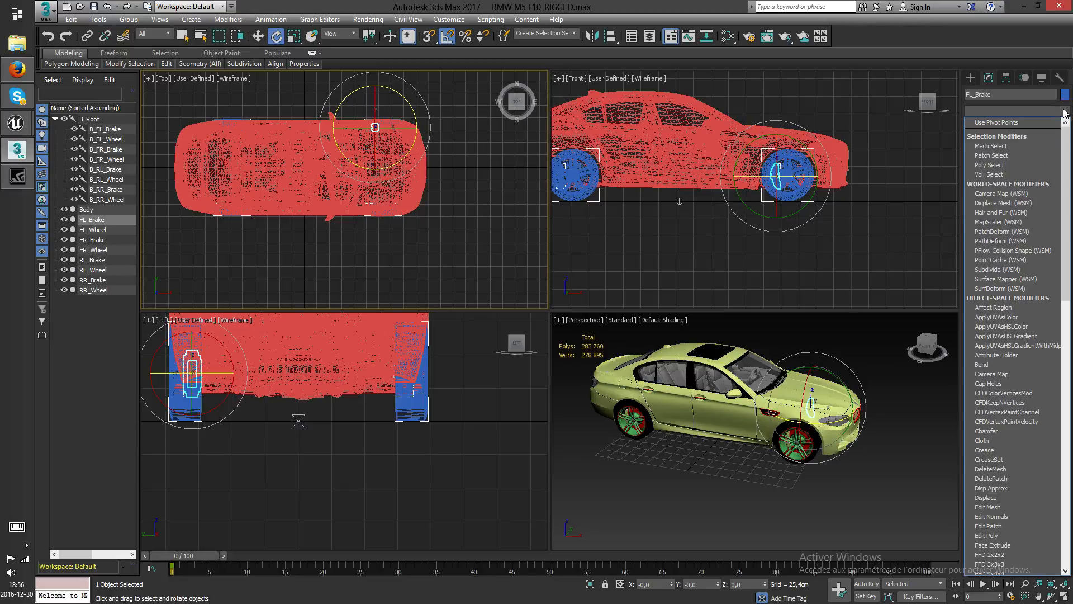
text(skin)
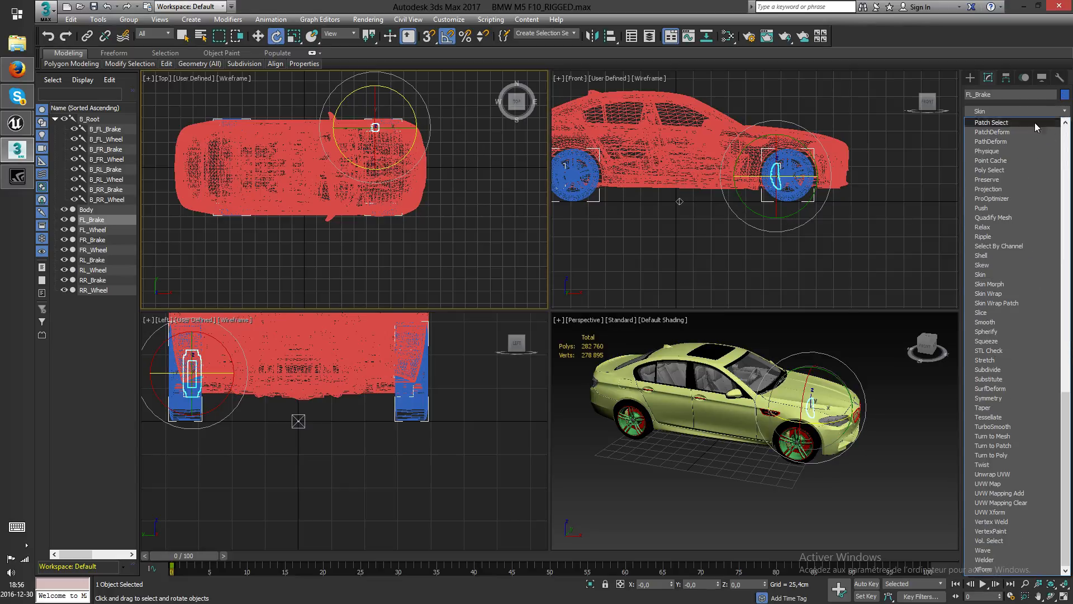
click(987, 273)
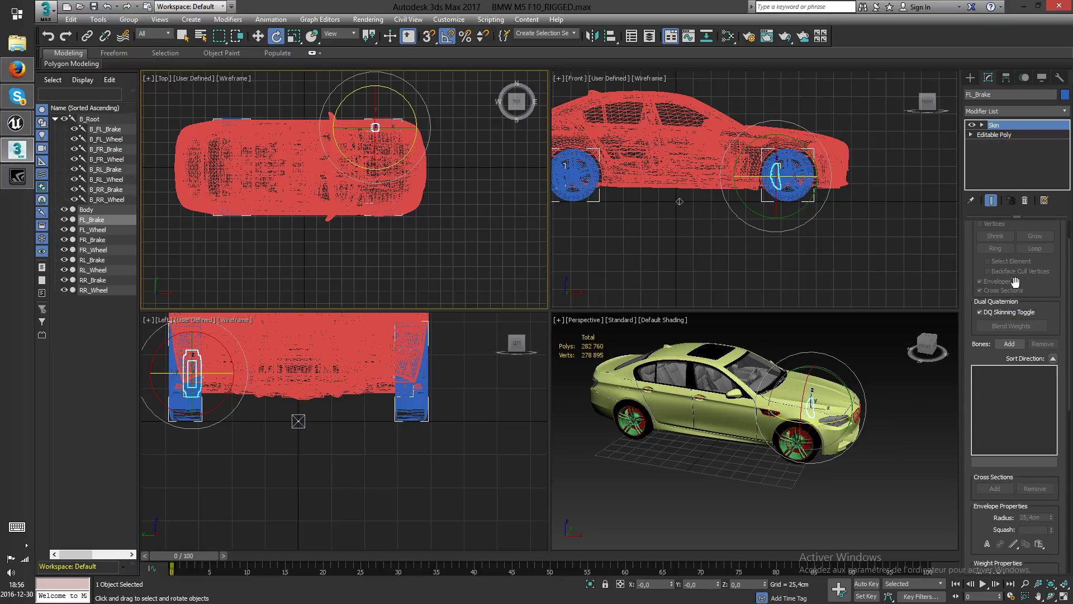
- Add the B_FL_Brake bone from the B_Root hierarchy to the Skin modifier of FL_Brake
click(1009, 343)
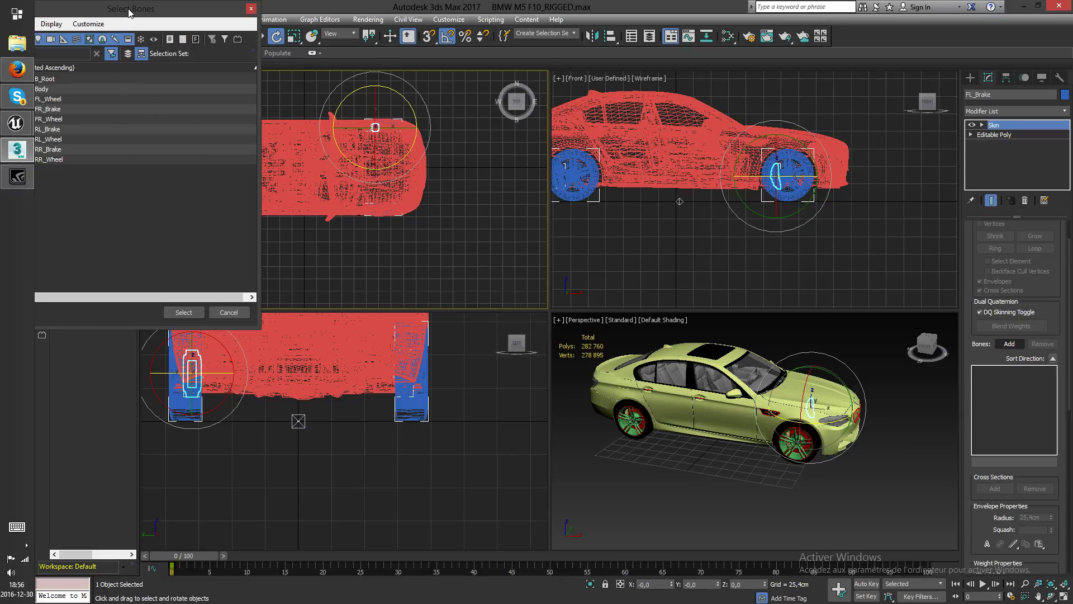
drag(129, 13, 340, 55)
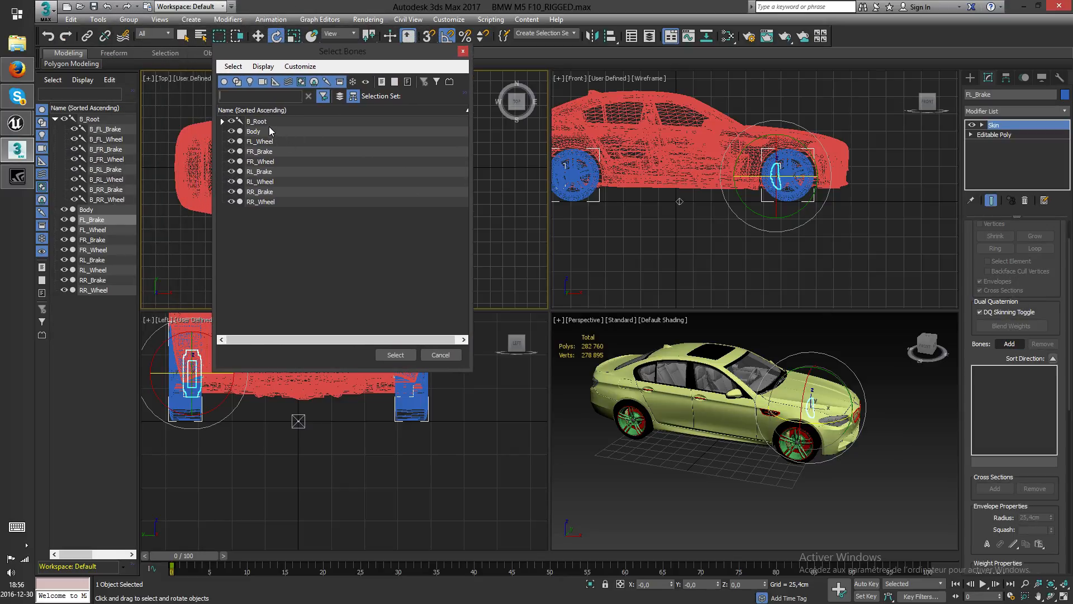
click(222, 121)
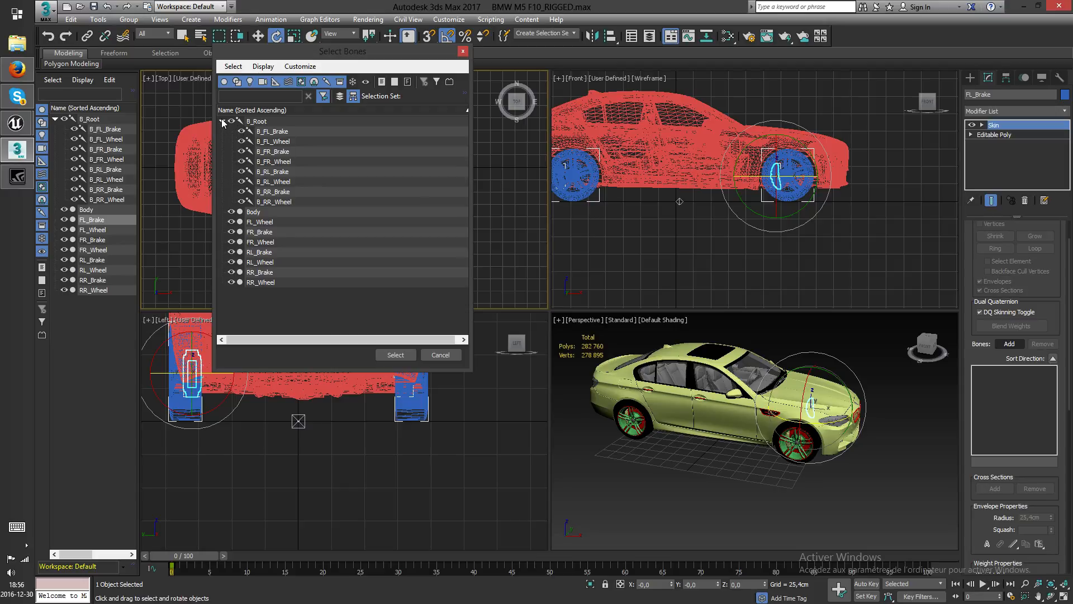
click(281, 131)
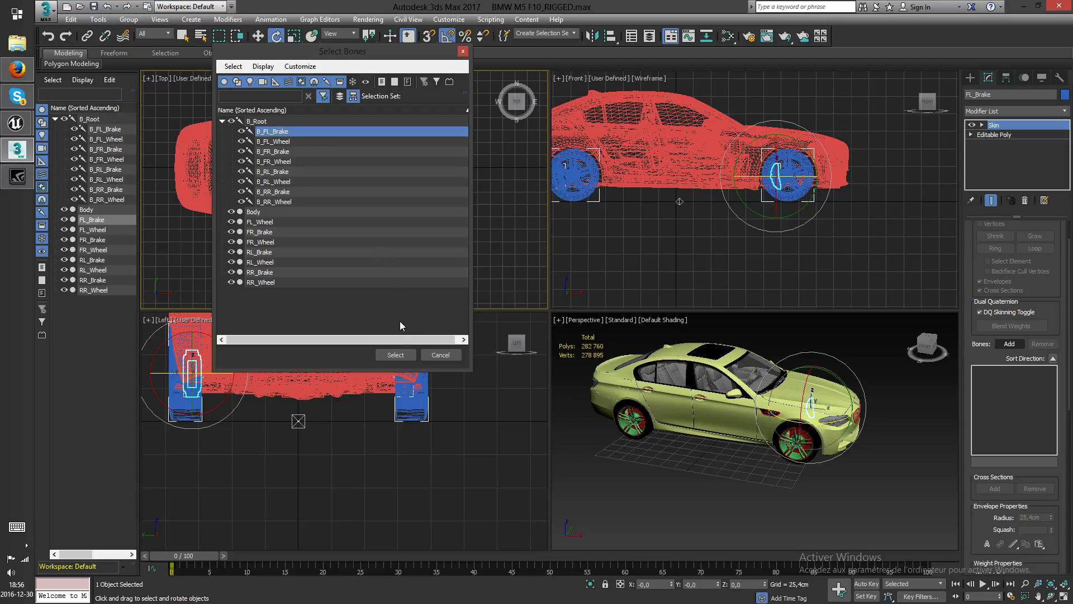
click(396, 355)
- Apply a Skin modifier to the Body mesh
click(681, 153)
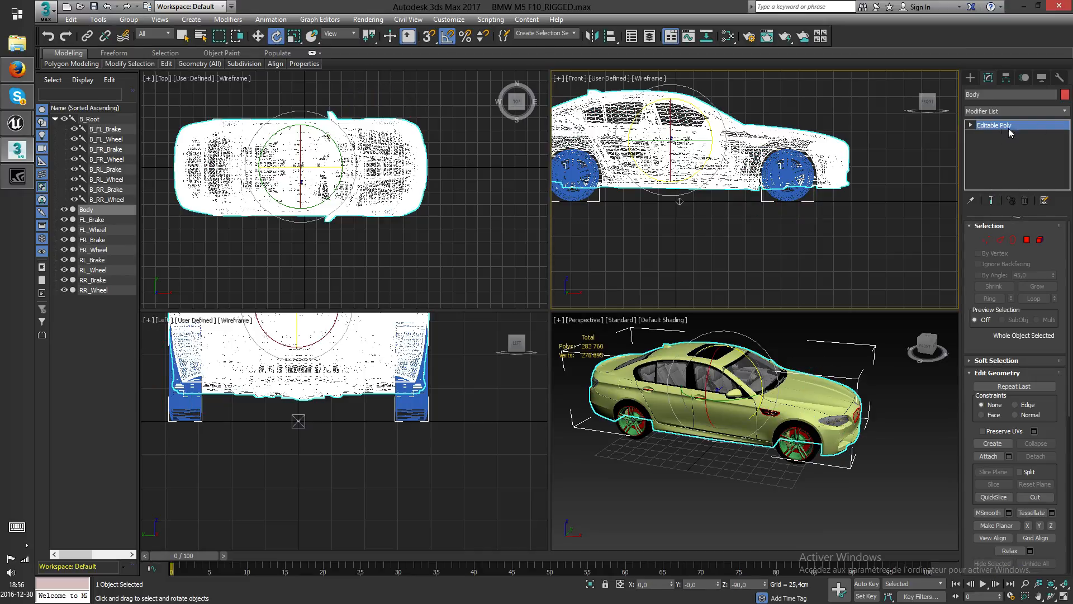
click(1065, 112)
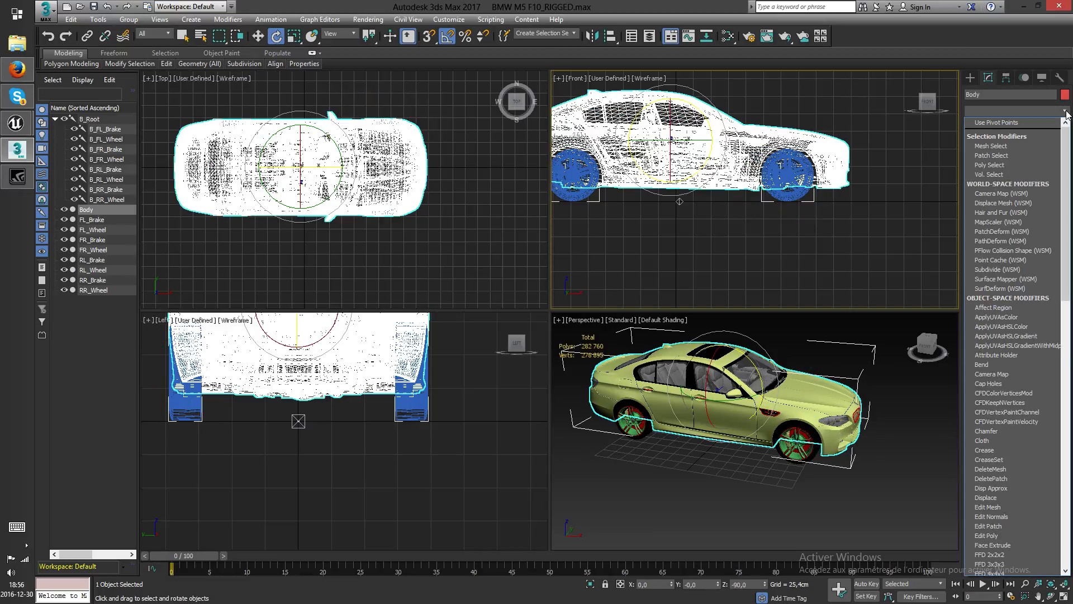
text(skin)
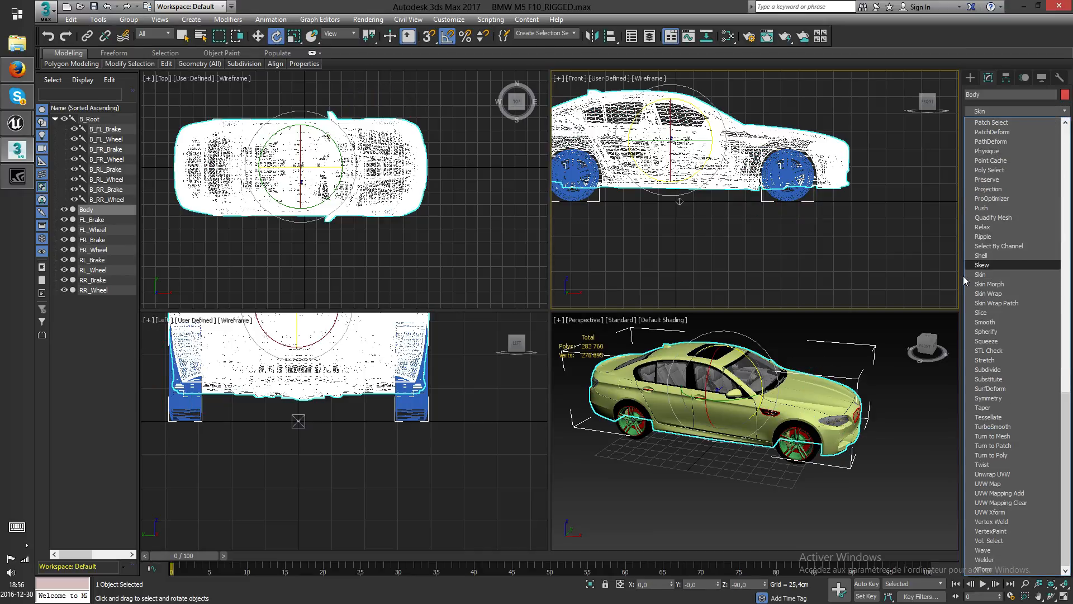
click(985, 276)
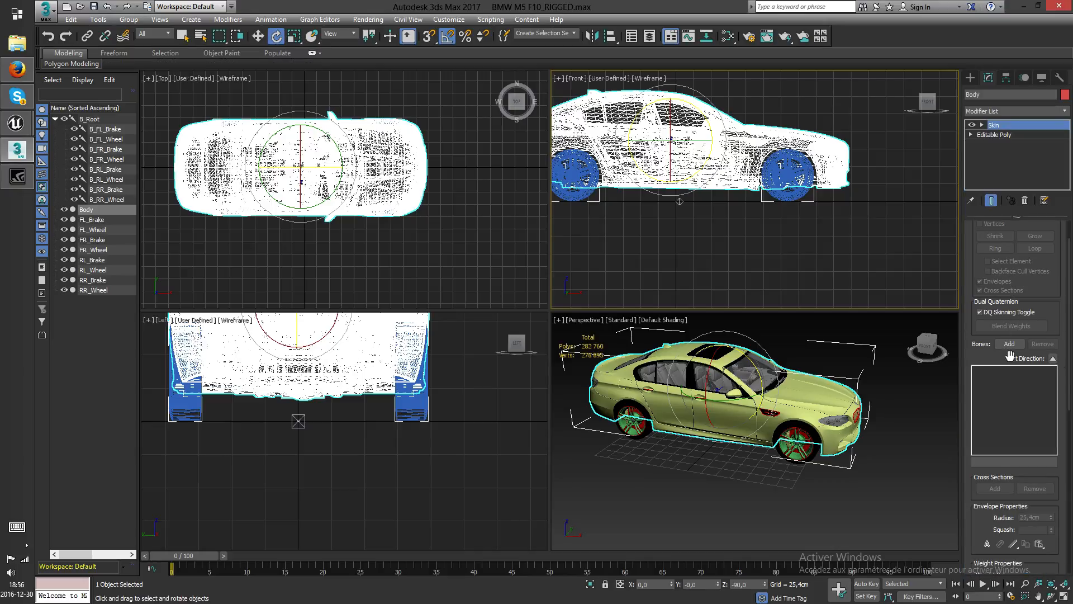
- Add the B_Root bone to the Skin modifier of the Body mesh
click(1010, 344)
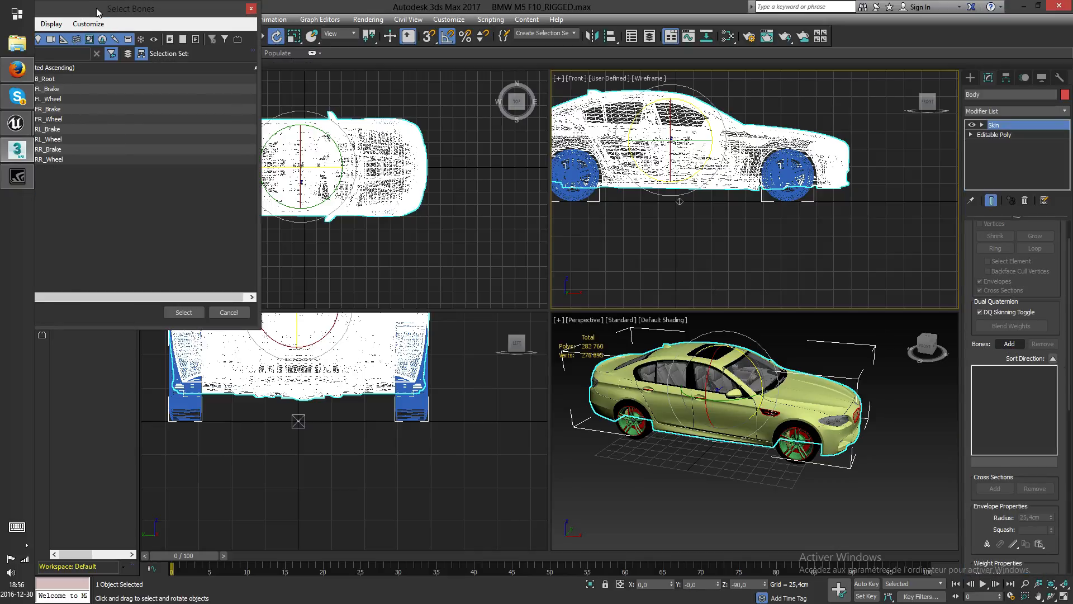
drag(98, 11, 345, 60)
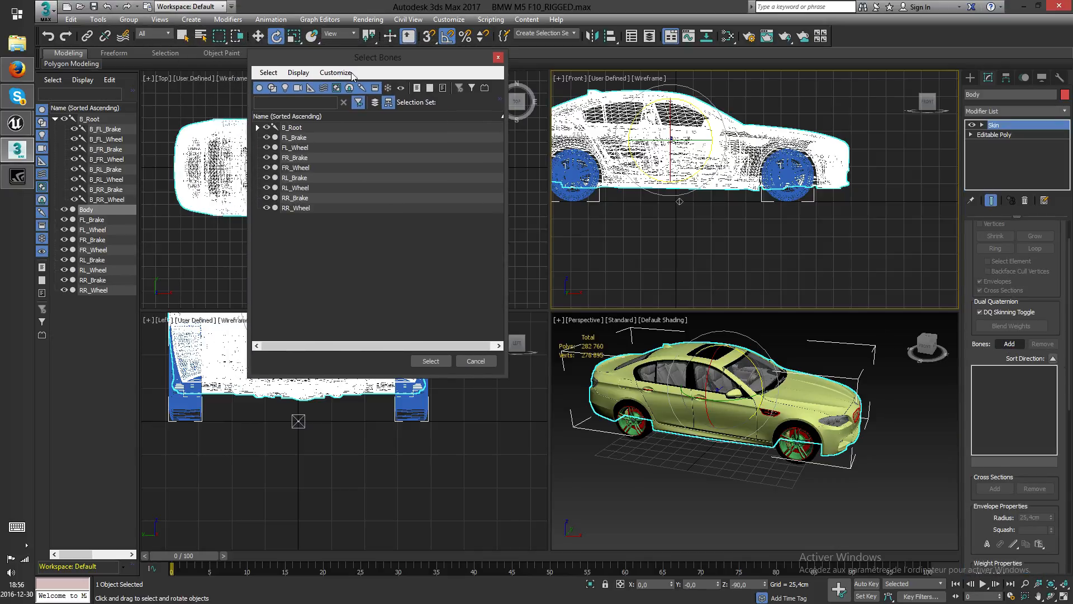
click(298, 128)
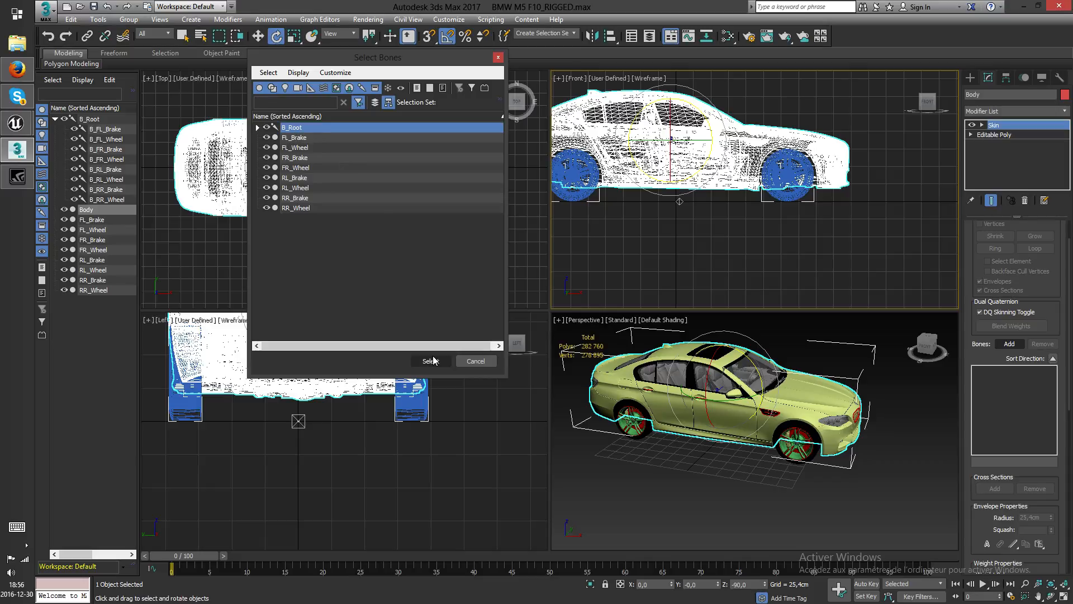
click(257, 128)
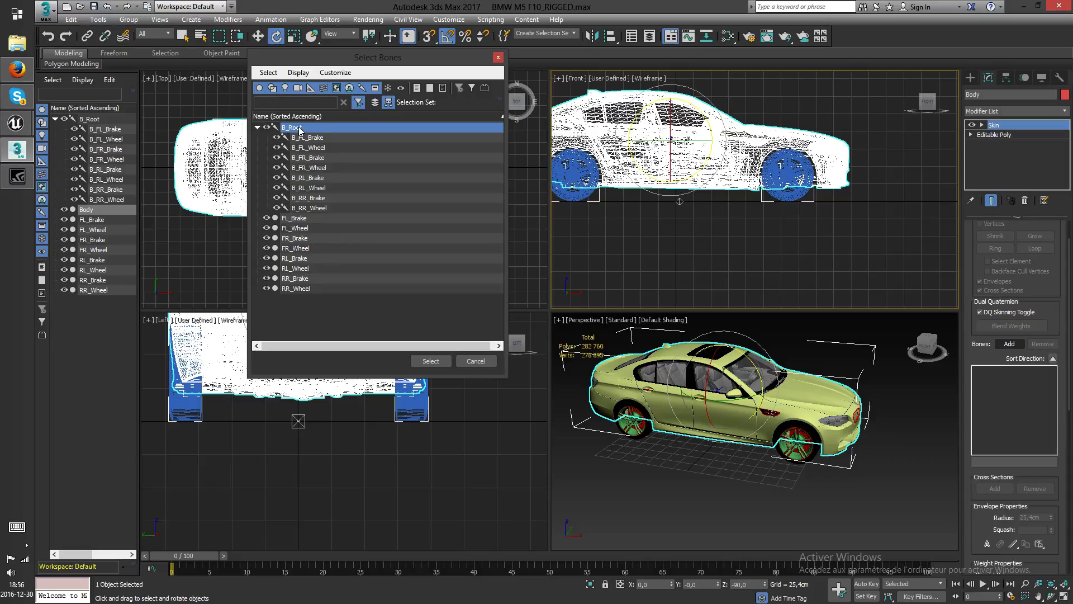
click(430, 360)
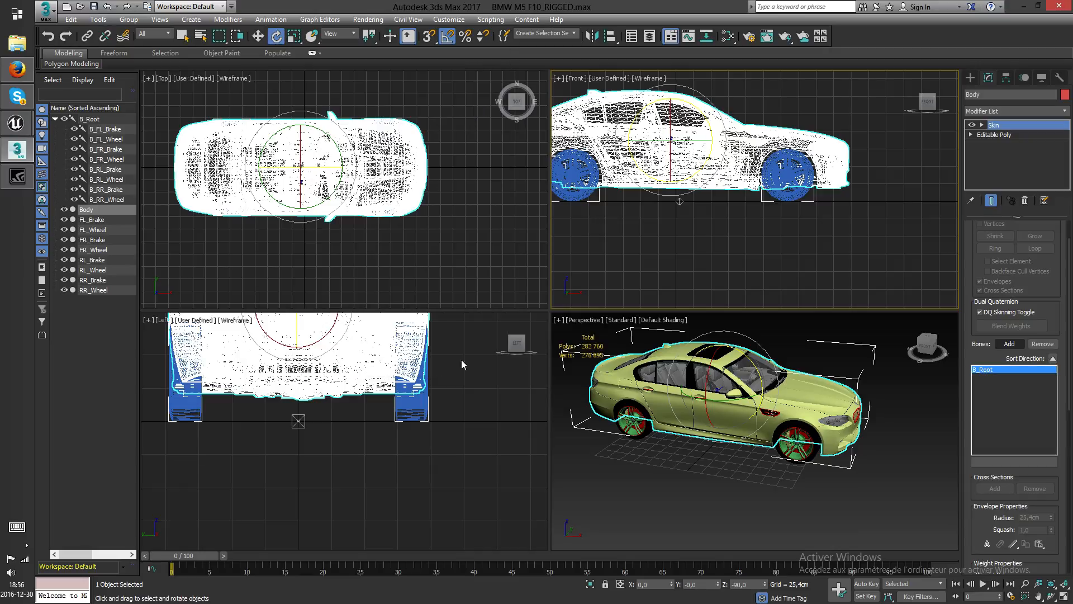
- Test the rig by moving the B_Root bone in the Front view, and undo the move
click(970, 78)
click(714, 245)
click(679, 201)
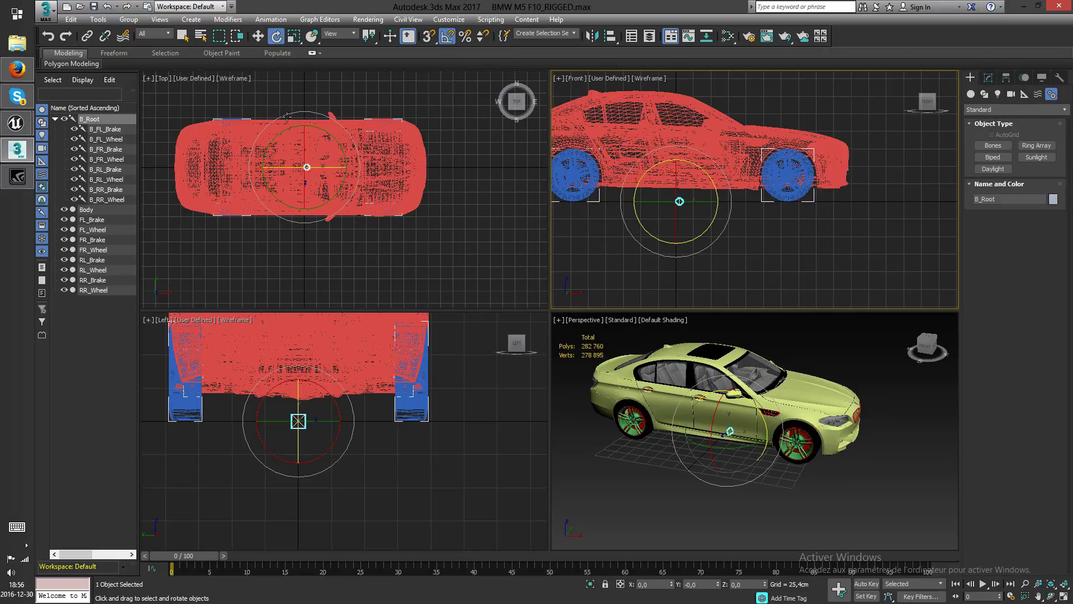
click(258, 36)
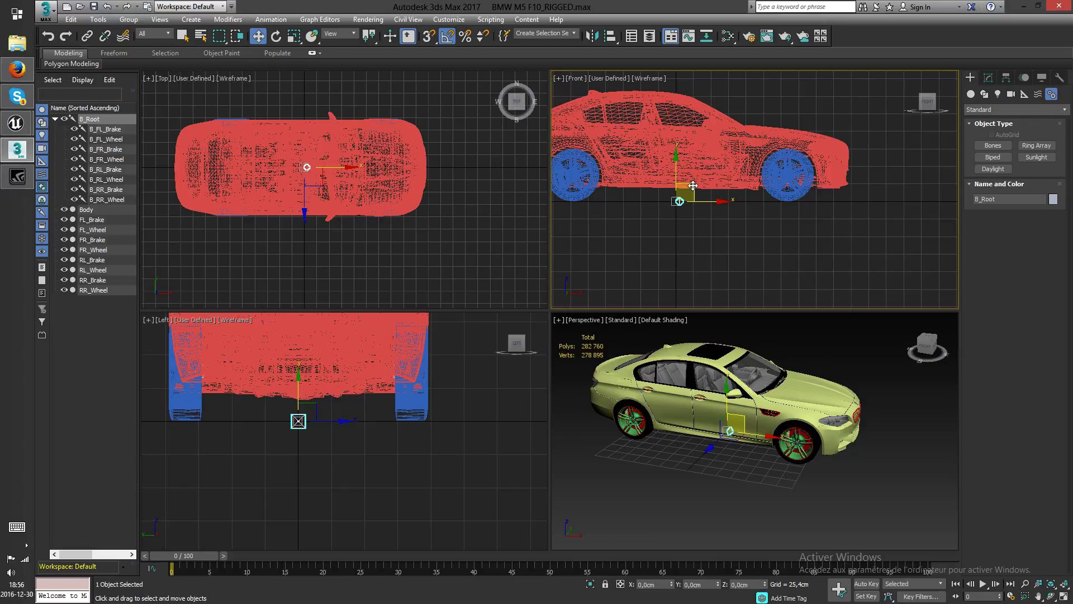
drag(688, 161, 710, 180)
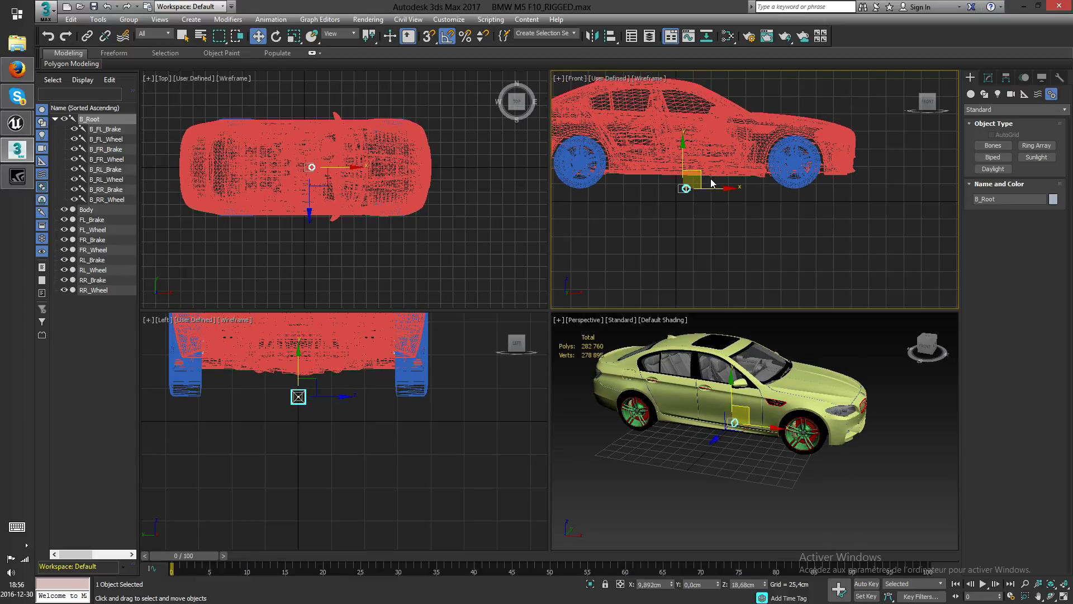
key(ctrl+z)
- Save the scene and start an FBX export to the Desktop that replaces the existing SM_BMW_M5.FBX
click(94, 7)
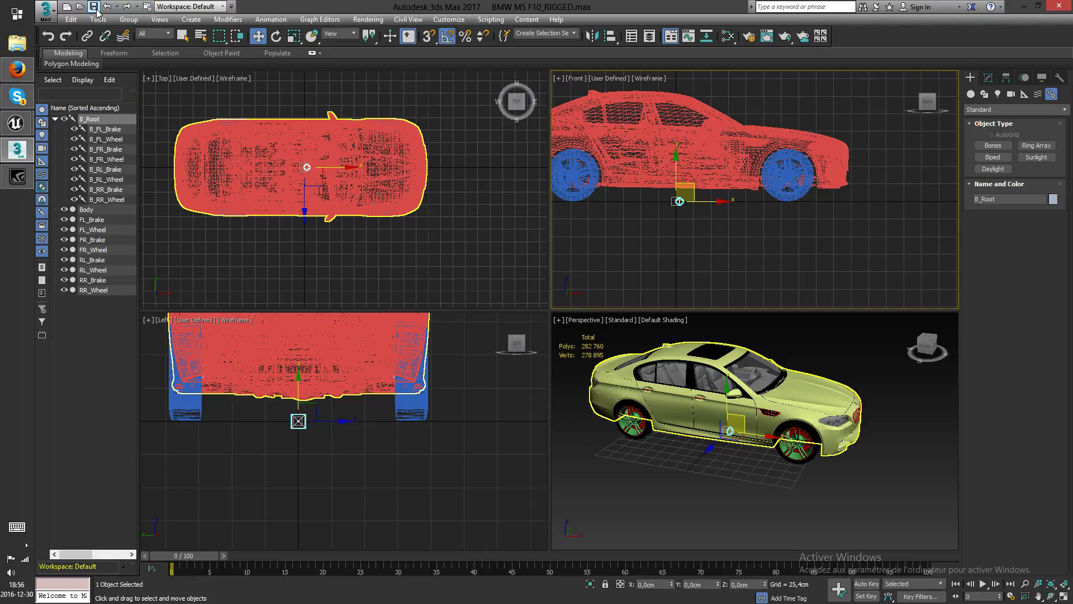
click(45, 10)
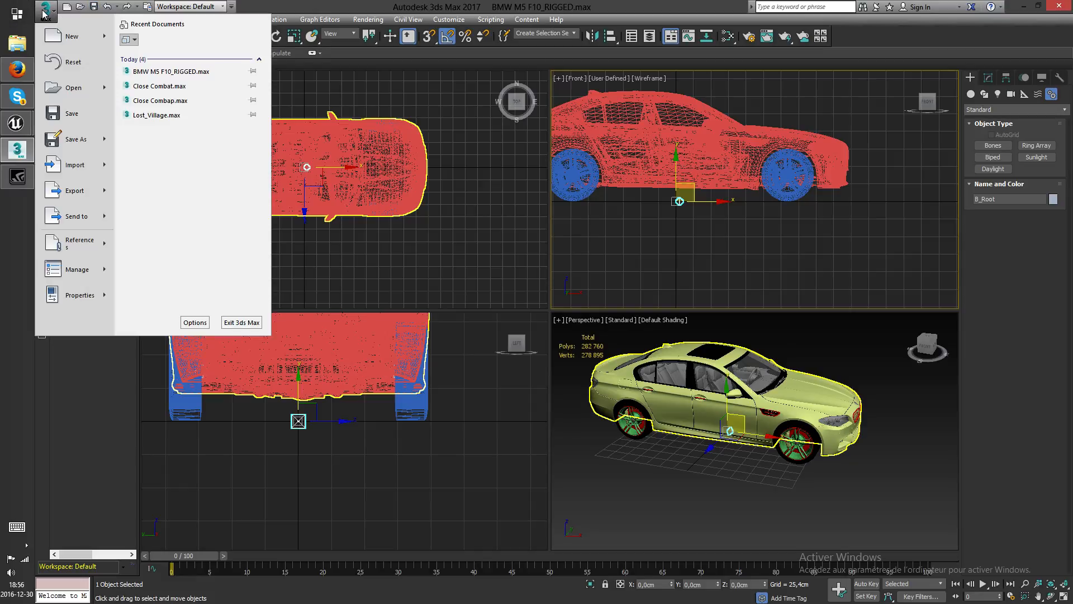
click(75, 191)
click(317, 178)
scroll(603, 199, down, 3)
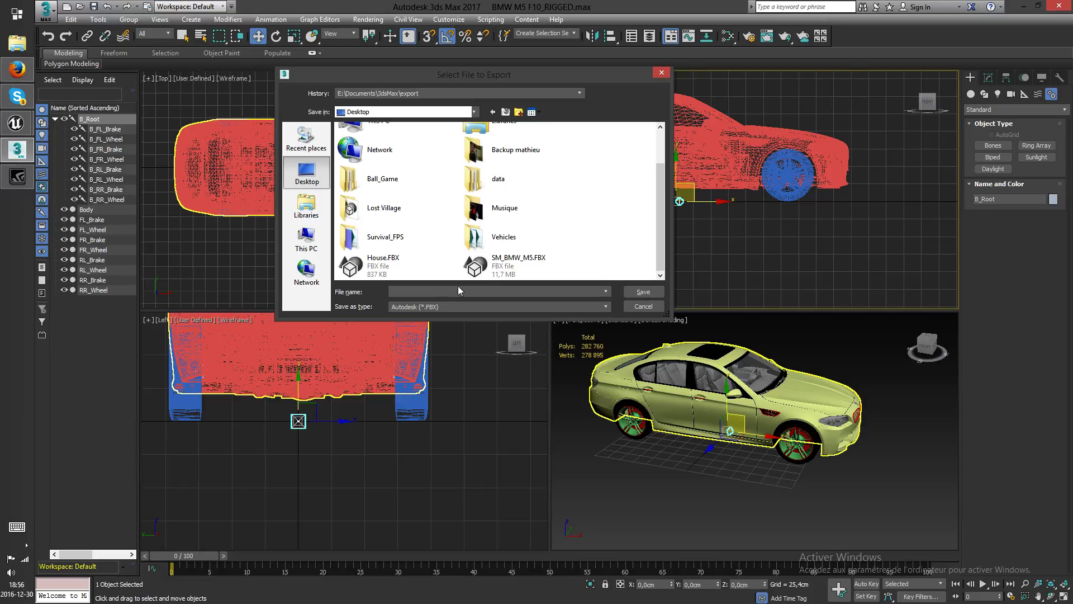
click(508, 274)
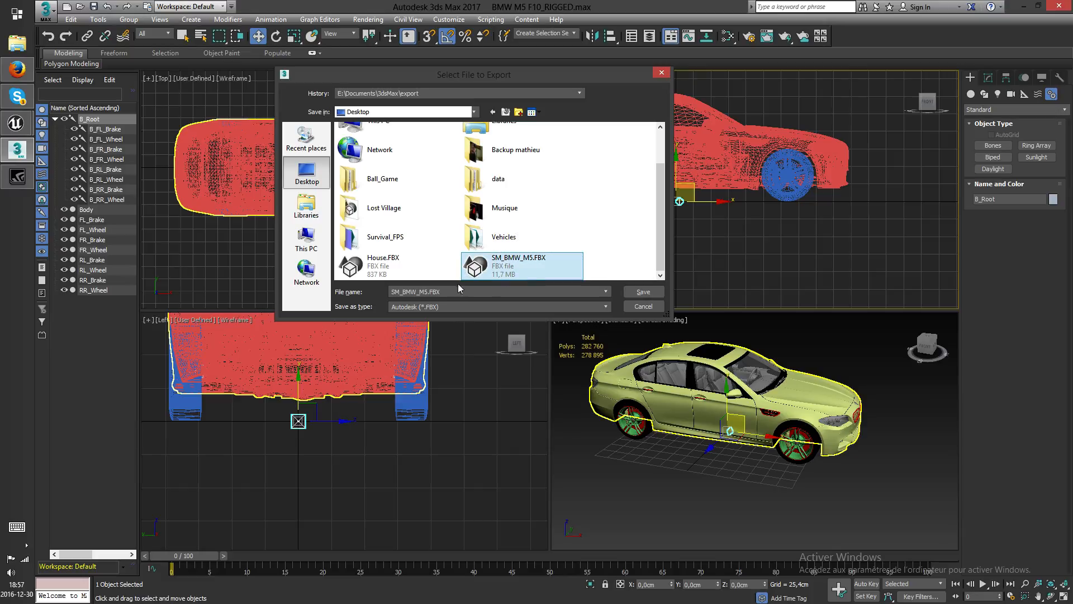
click(643, 292)
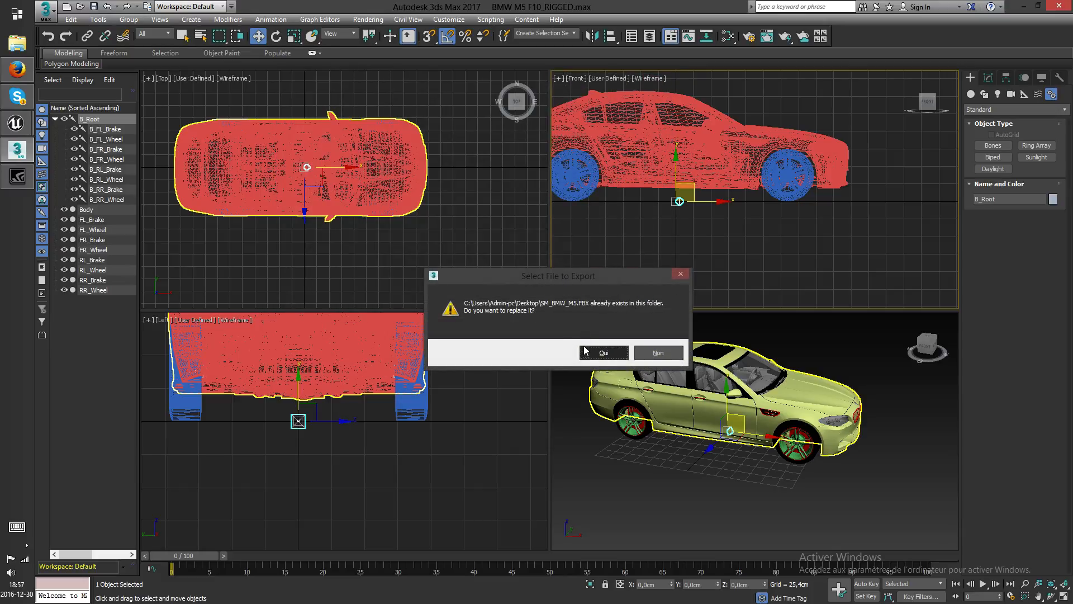
click(589, 353)
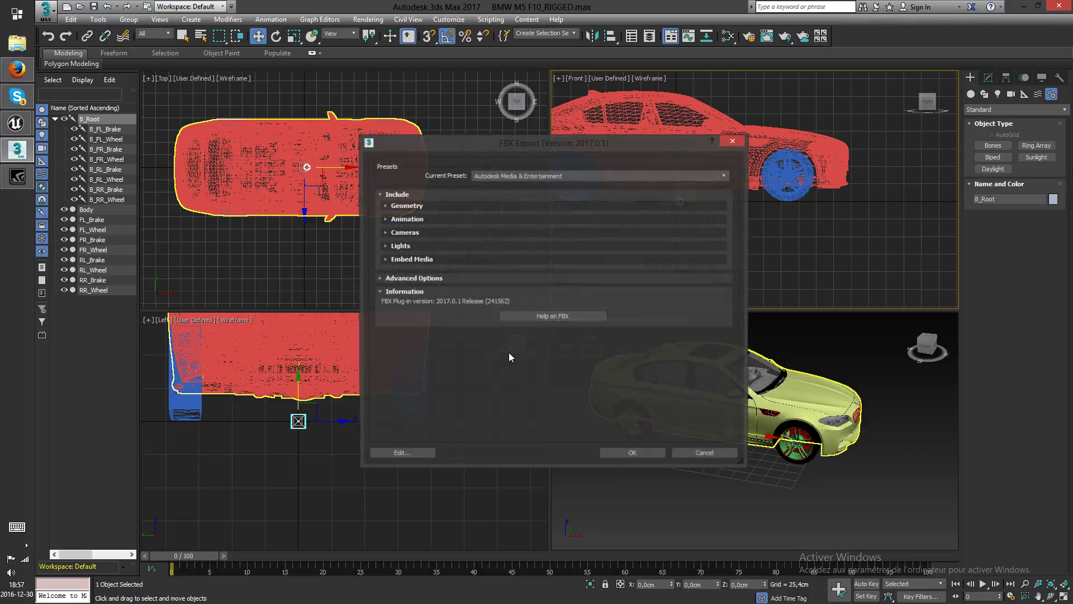
- Review the Geometry options of the FBX export and collapse the Information section
click(386, 207)
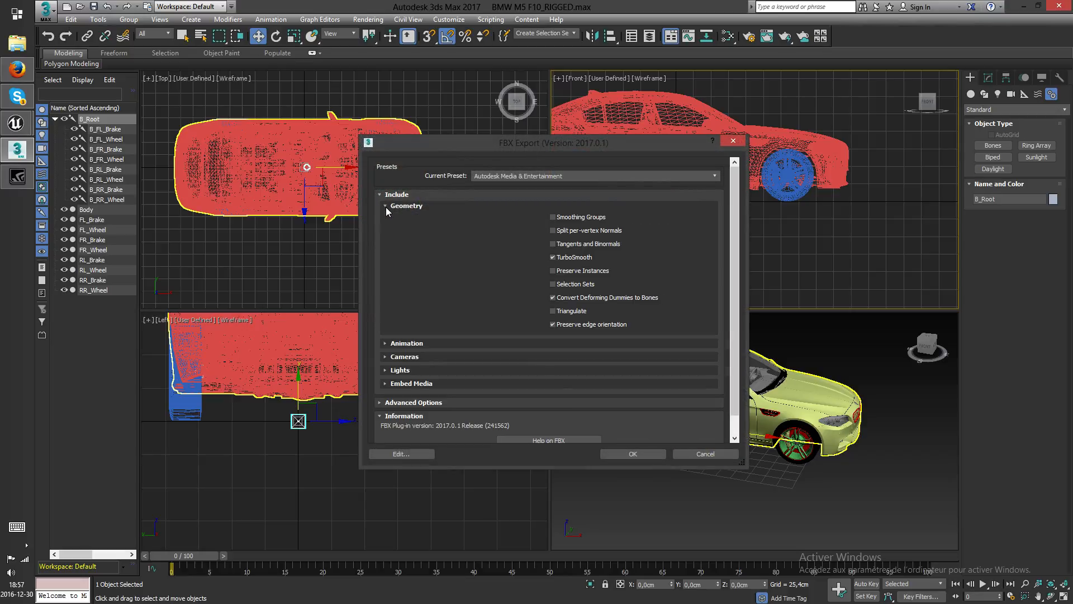
click(385, 207)
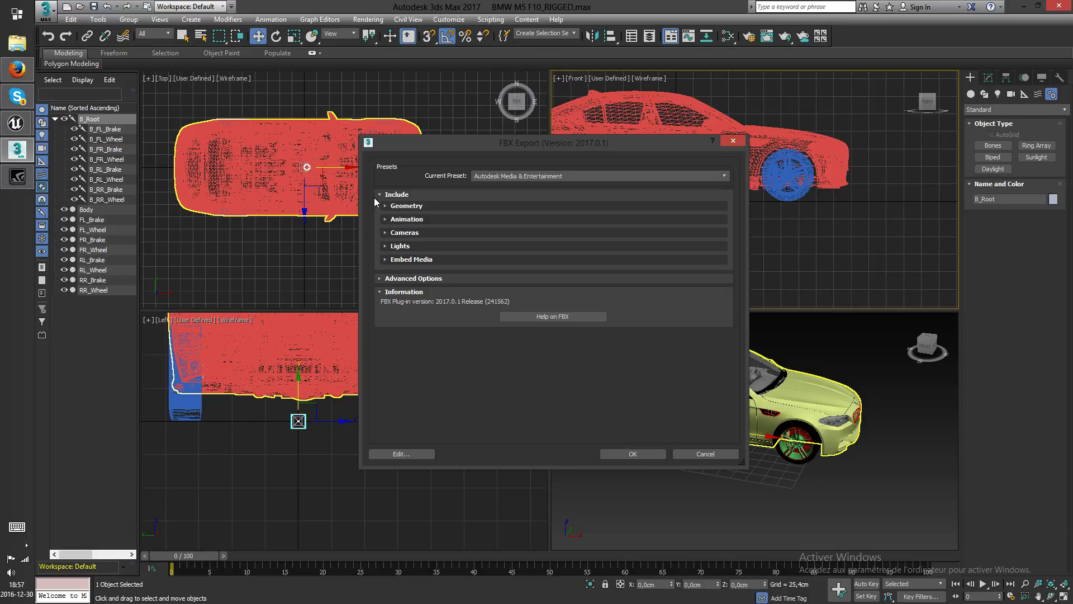
click(381, 290)
- Try Centimeters as the FBX export's scene unit conversion, and restore the automatic scale factor
click(380, 278)
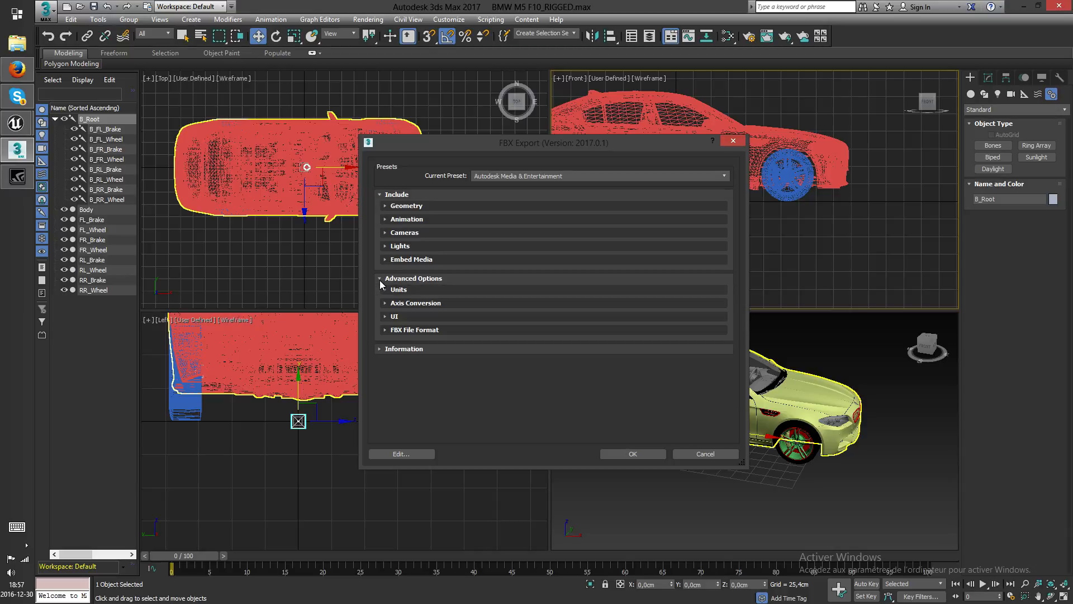
click(386, 289)
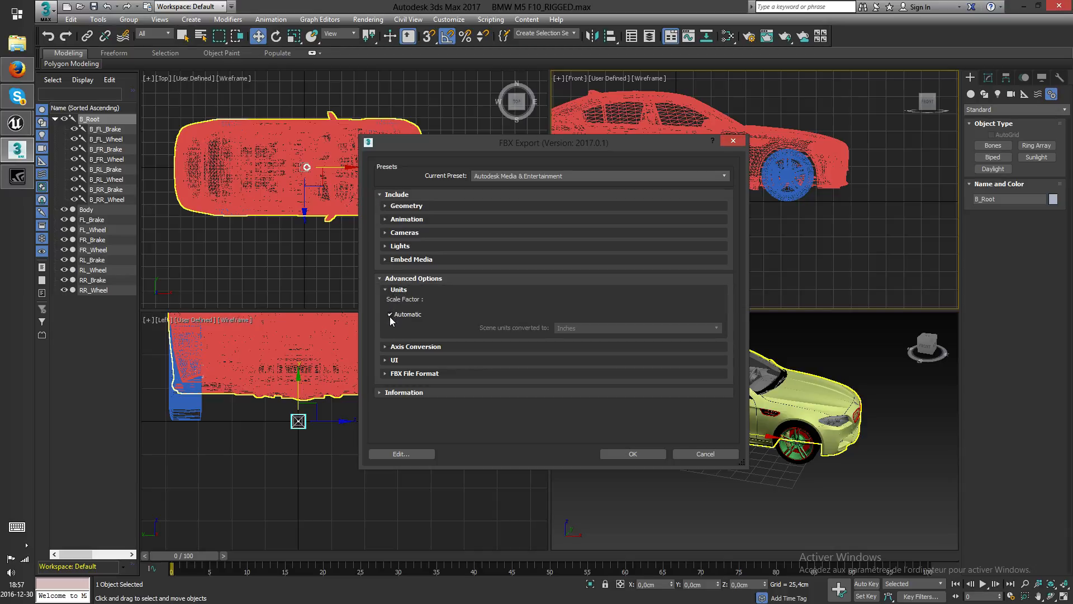
click(390, 314)
click(596, 328)
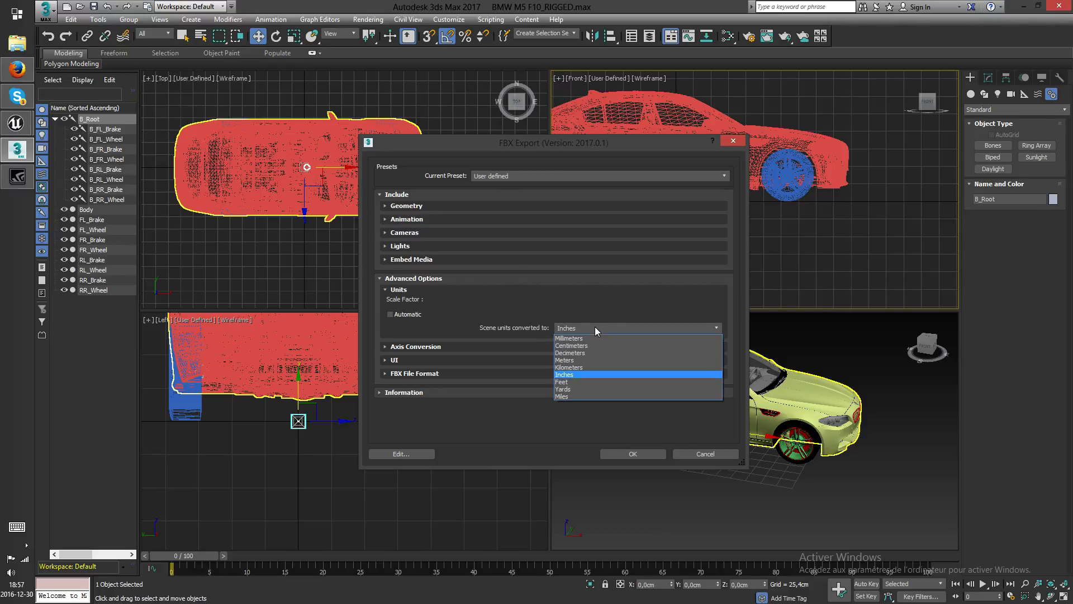
click(575, 346)
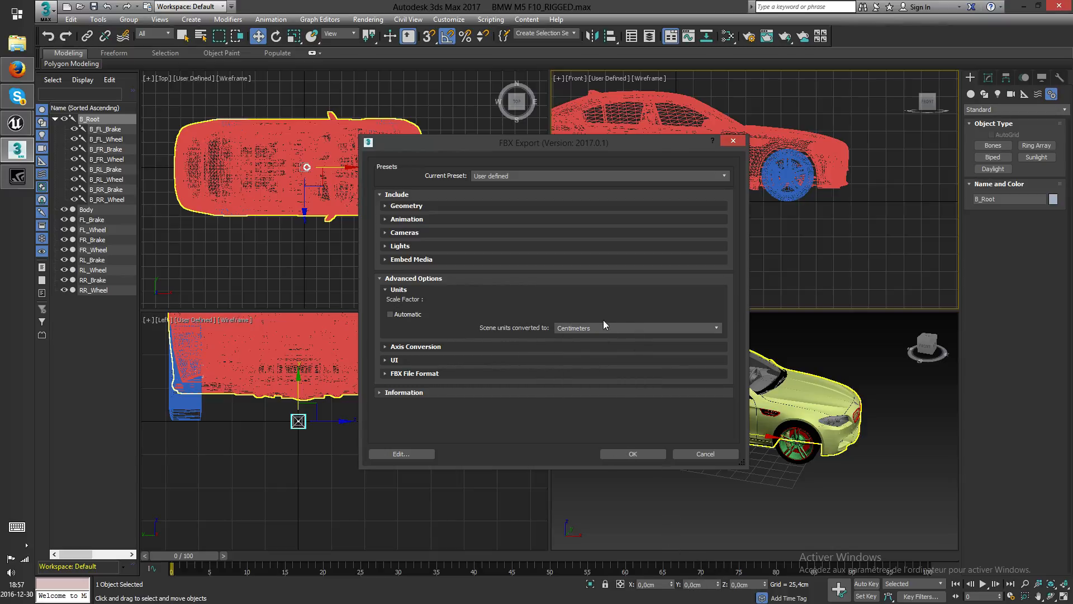
click(396, 315)
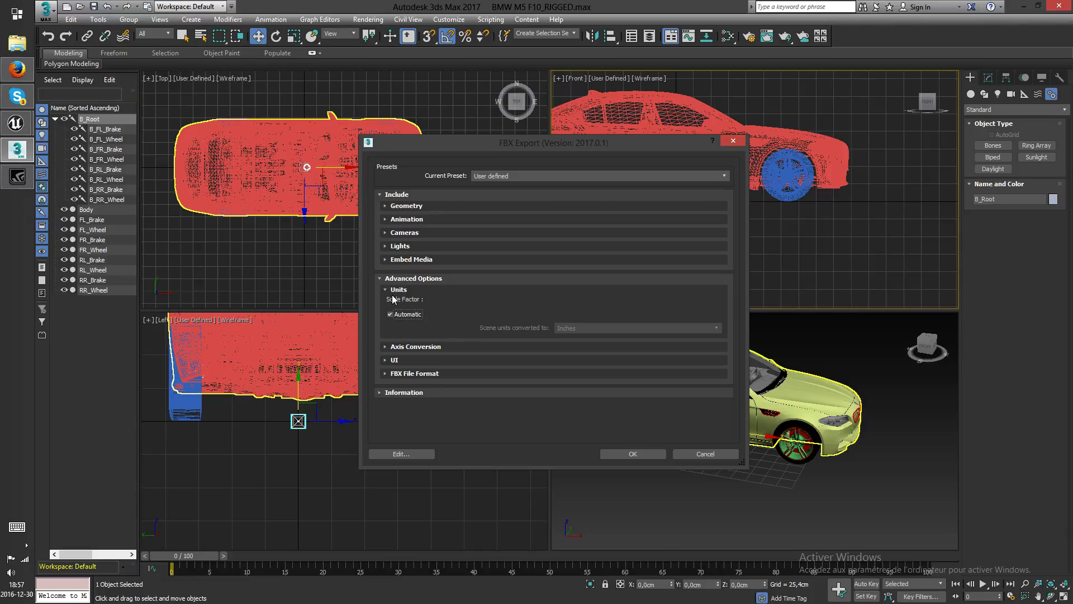
- Set the FBX export's axis conversion to Z-up
click(387, 348)
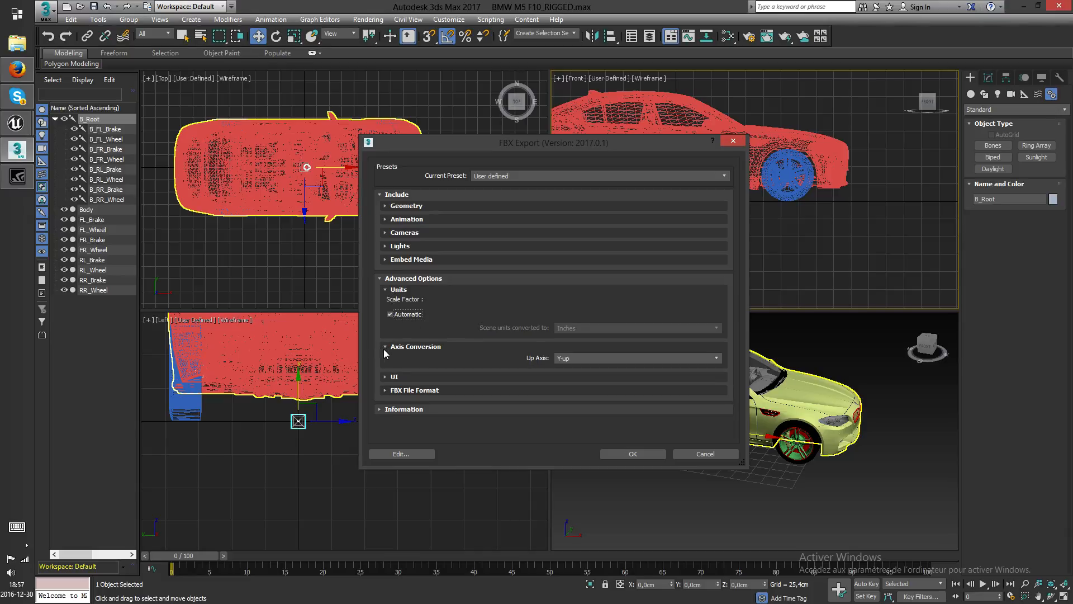
click(589, 358)
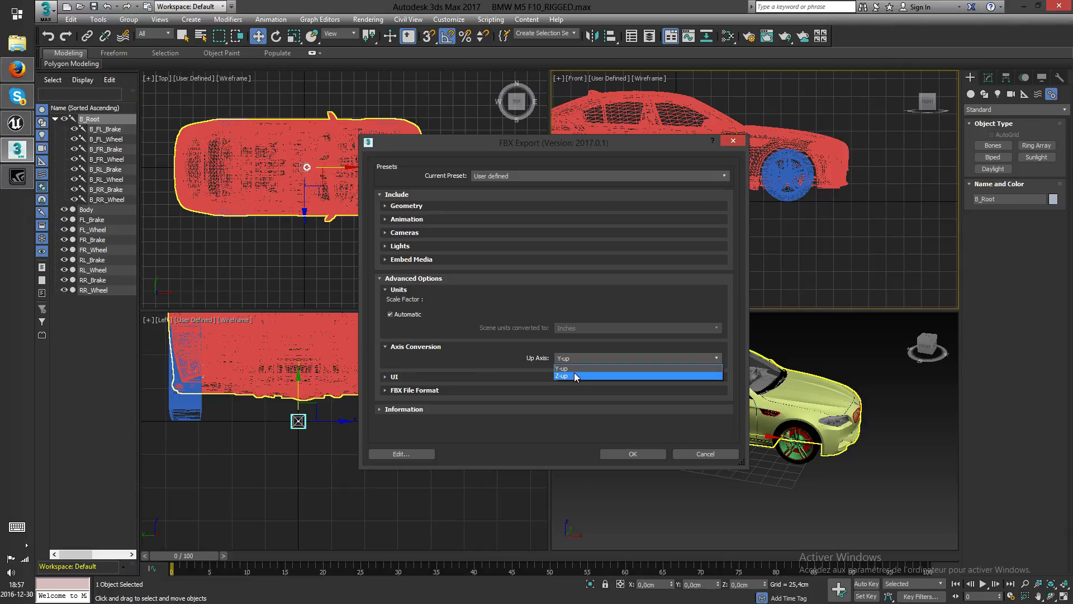
click(575, 372)
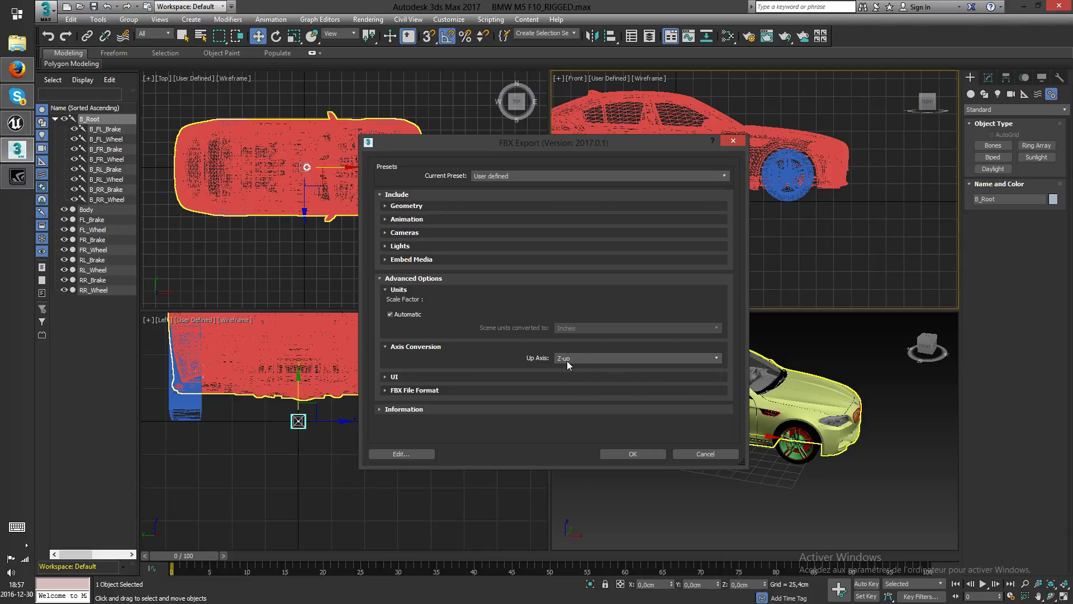
click(384, 347)
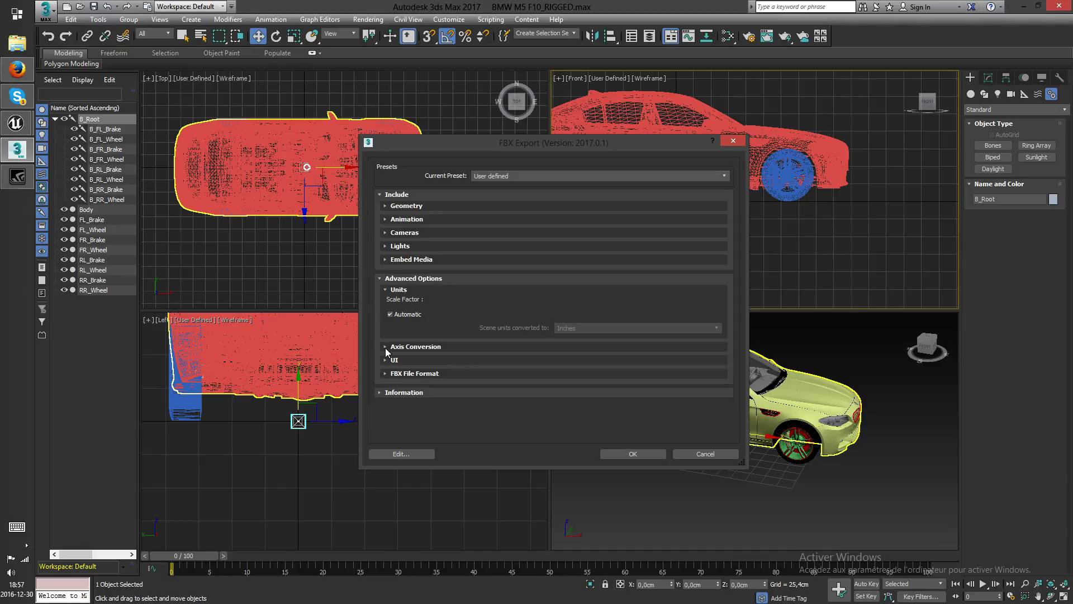
- Set the FBX file format version to FBX 2016/2017
click(384, 374)
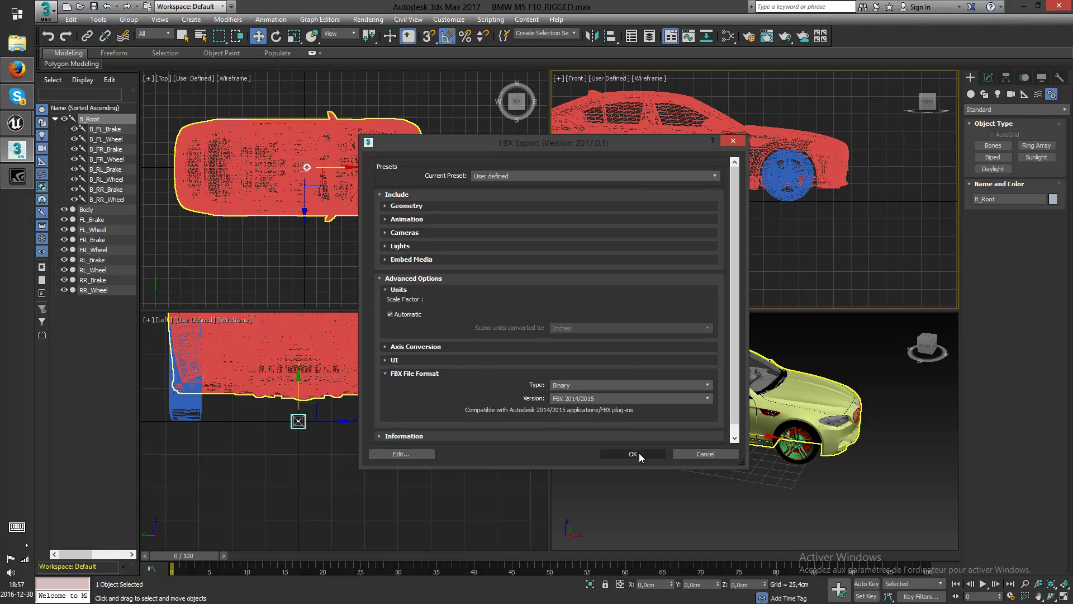
click(594, 398)
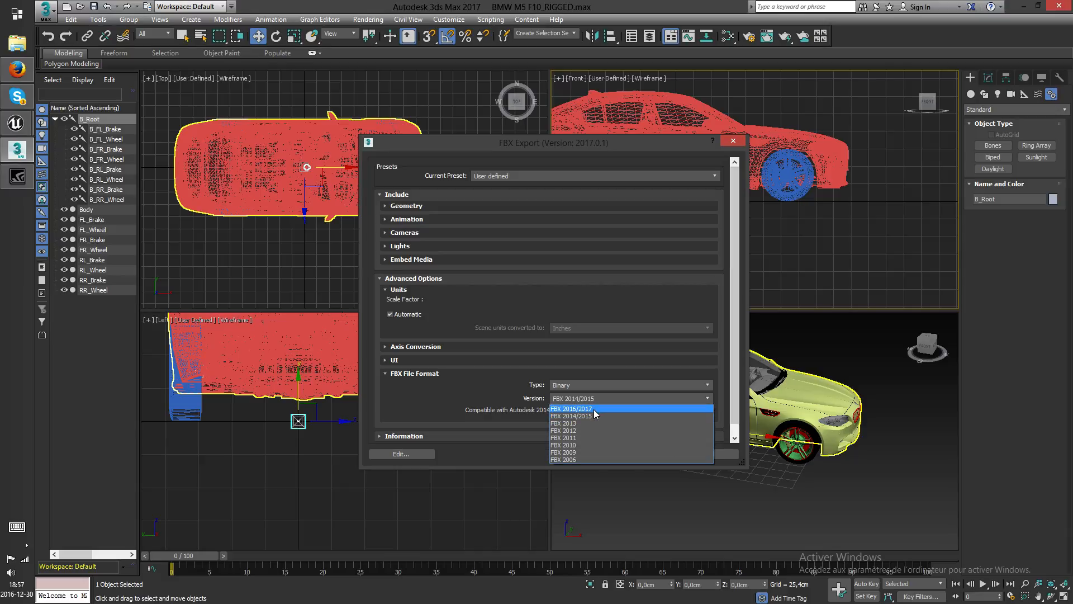
click(594, 409)
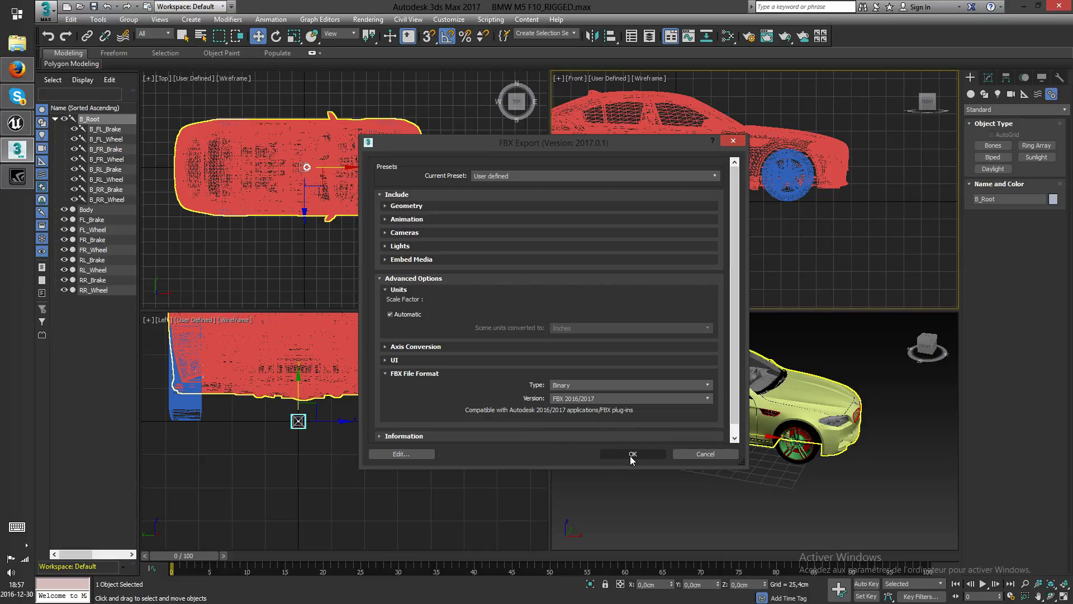
- Include Smoothing Groups in the exported geometry, run the FBX export and dismiss the gimbal lock warning
click(387, 207)
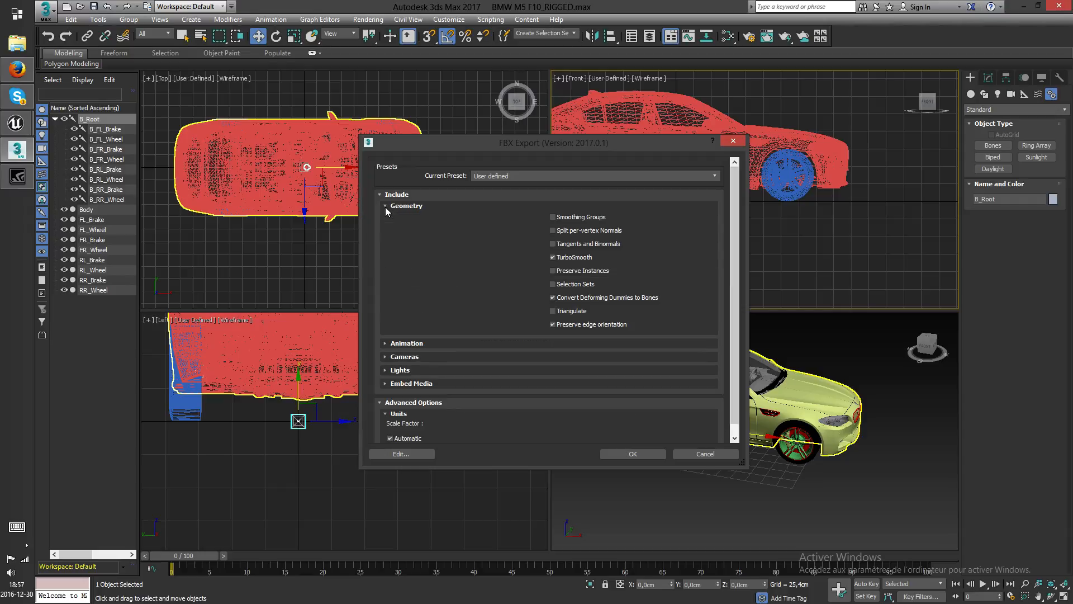
click(561, 219)
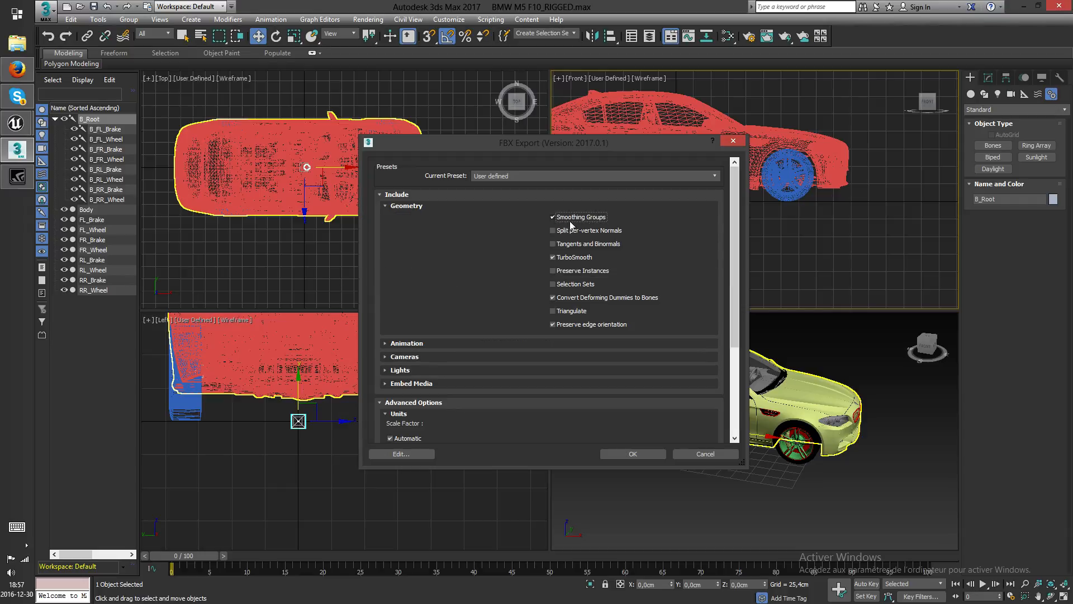
click(633, 456)
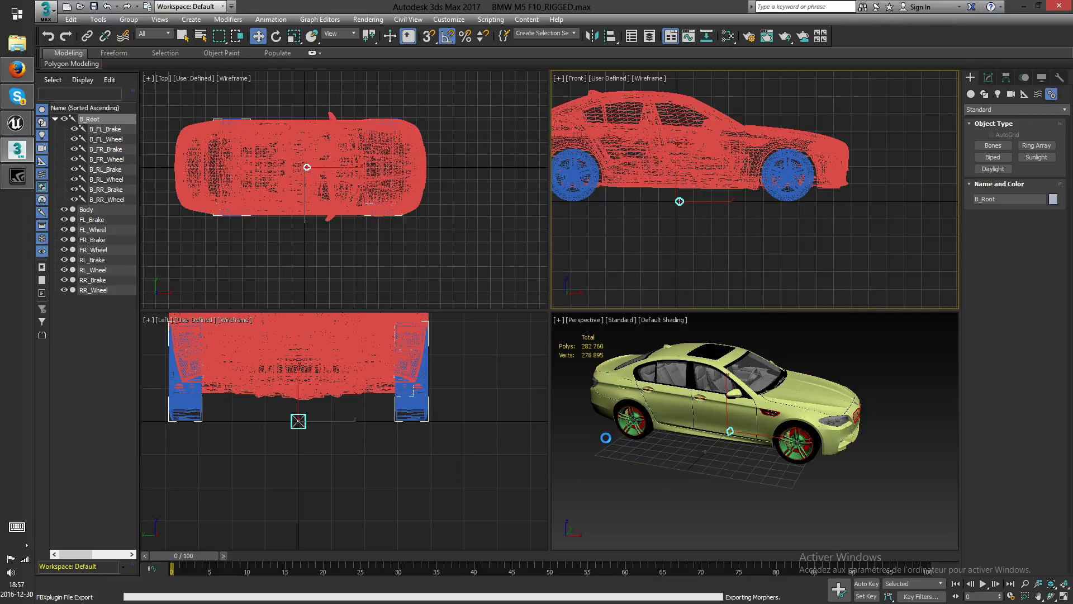
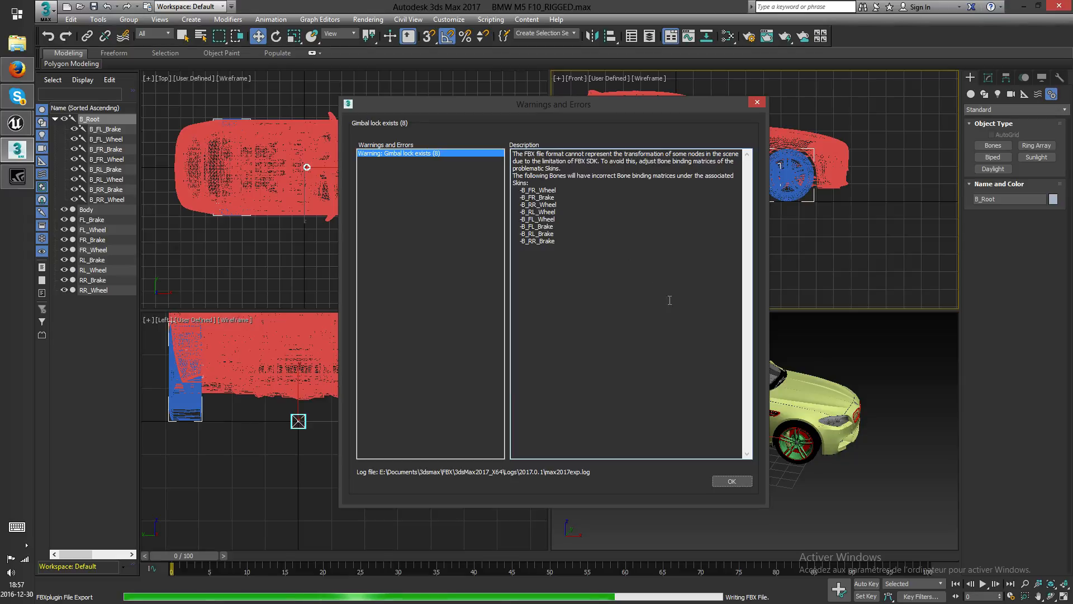
click(731, 480)
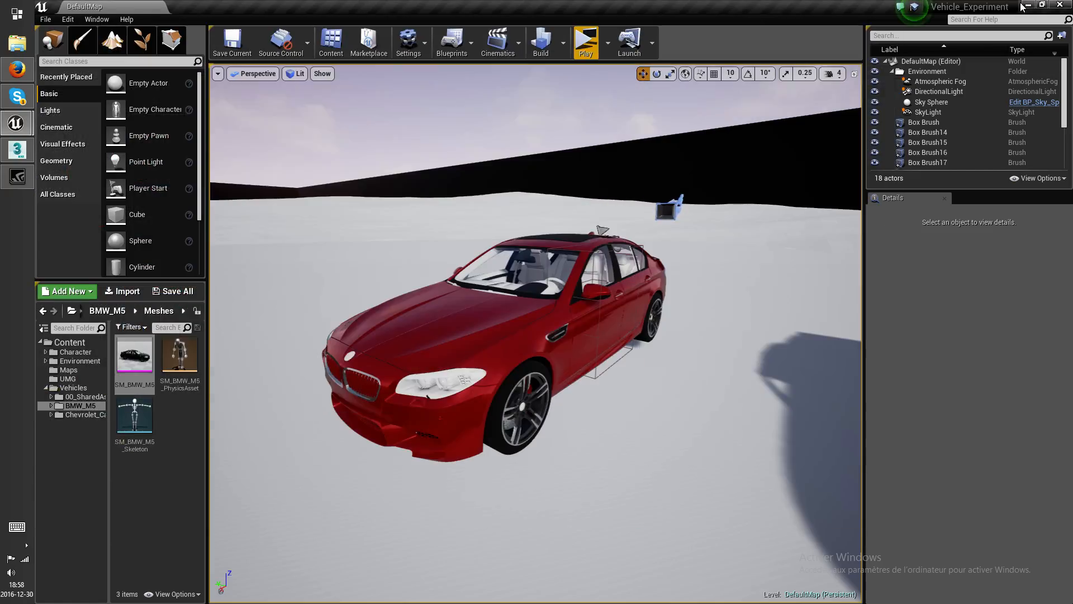
- Switch to the Unreal Editor, collapse the Vehicles folder and select the BP_BMW_M5 car in the level
click(1024, 5)
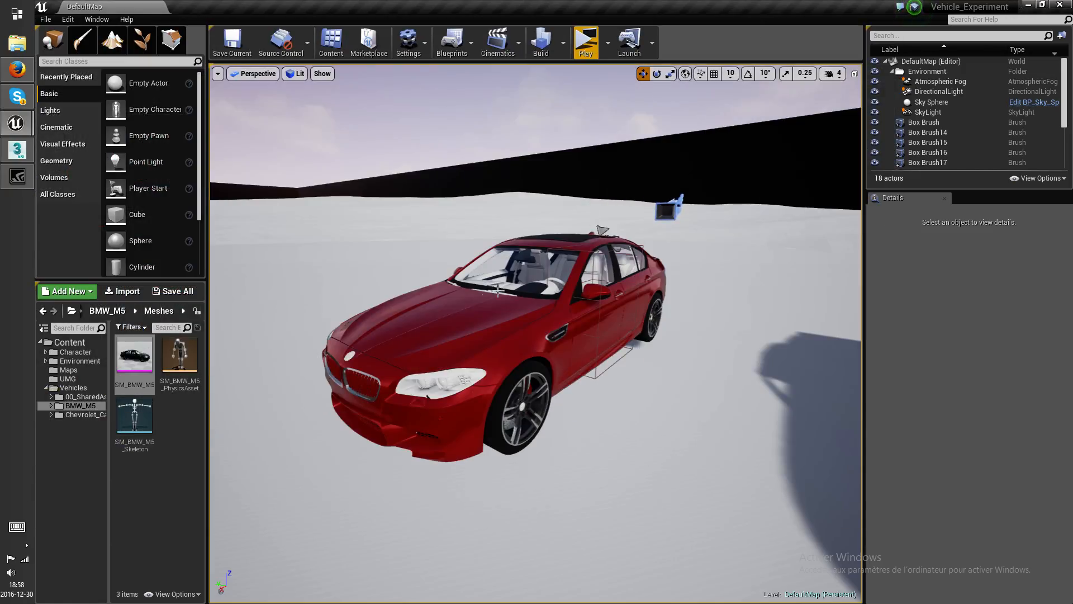
click(45, 389)
right_drag(586, 417, 344, 333)
key(s)
key(w)
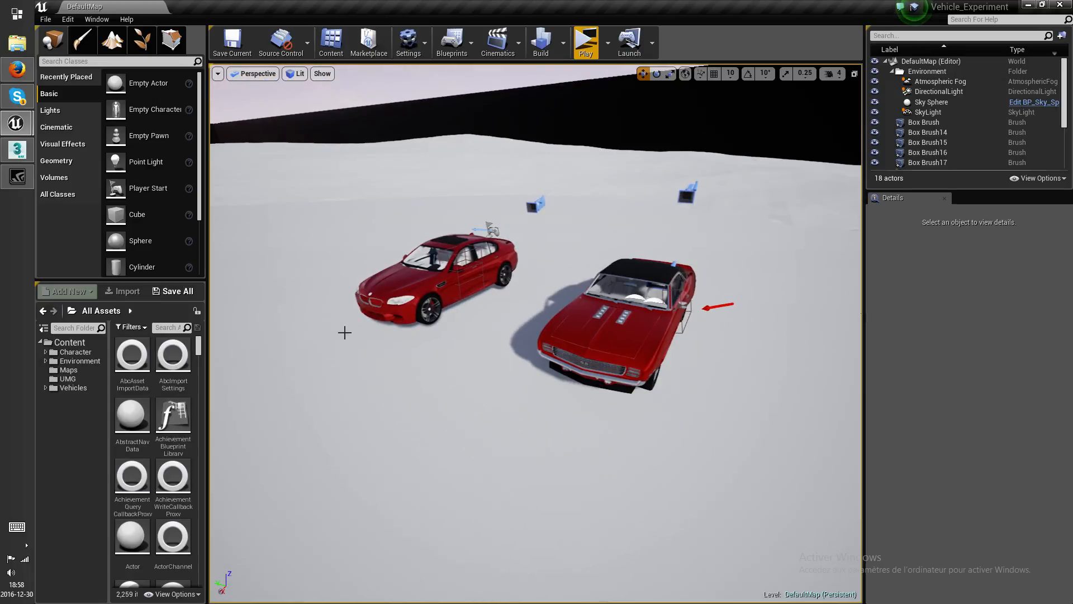
click(410, 284)
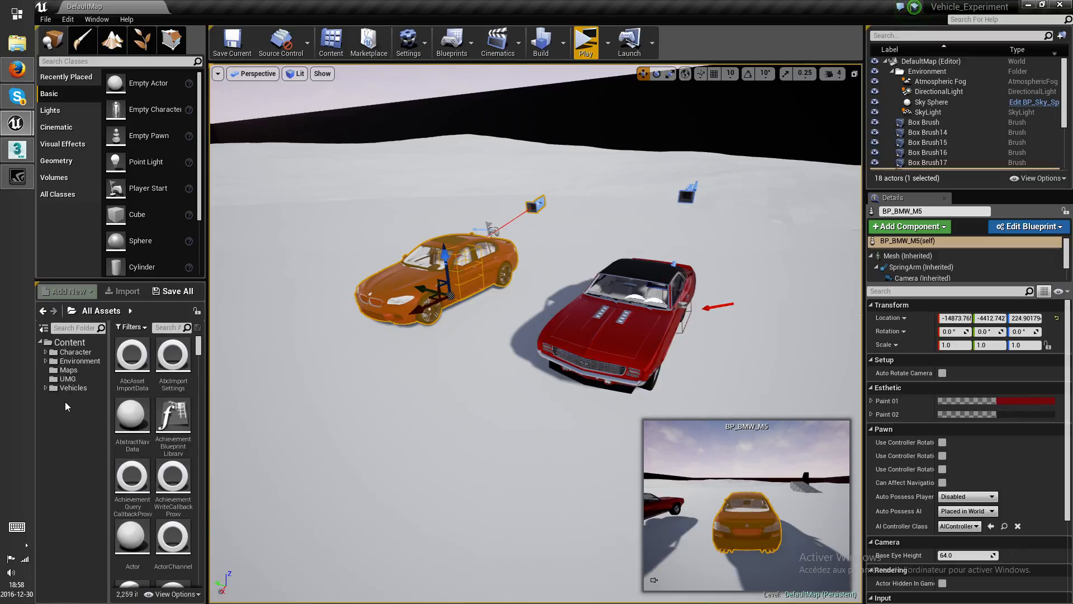
- Create a new folder named Test in the project's Content root and open it
click(68, 342)
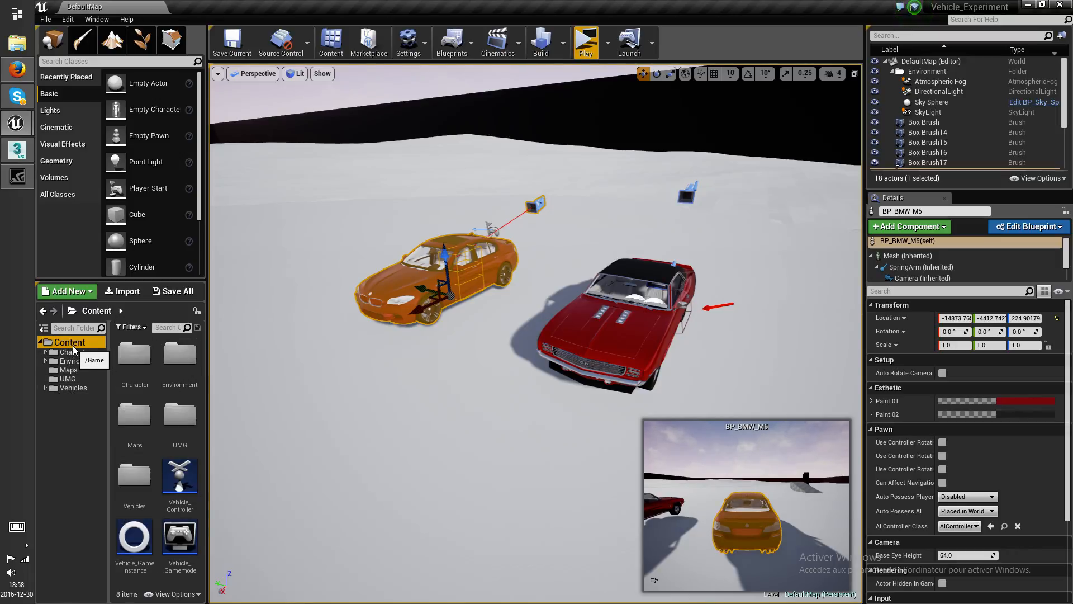
click(71, 295)
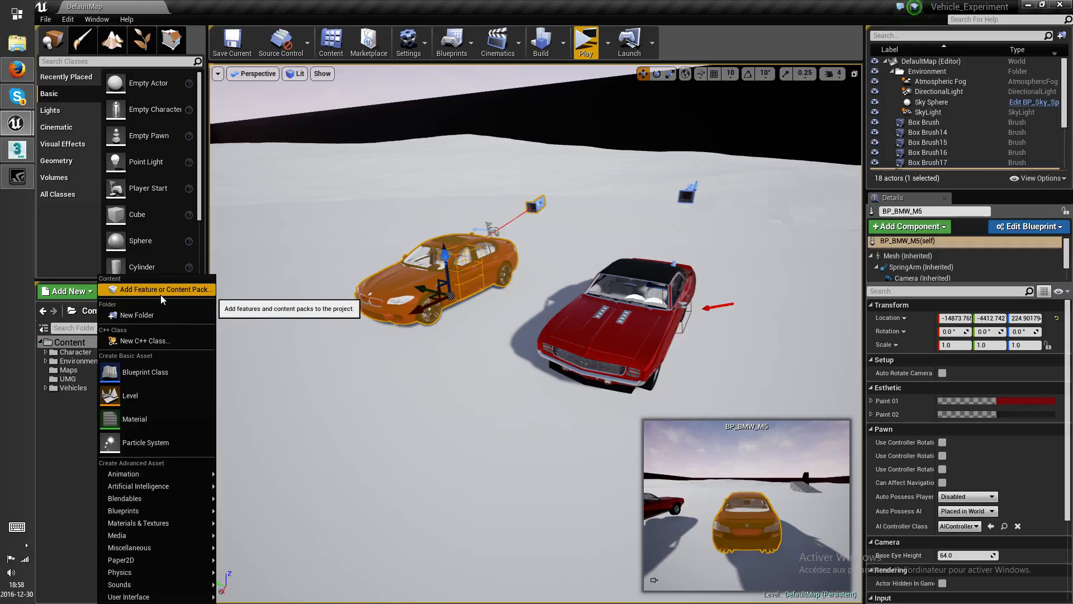
click(145, 315)
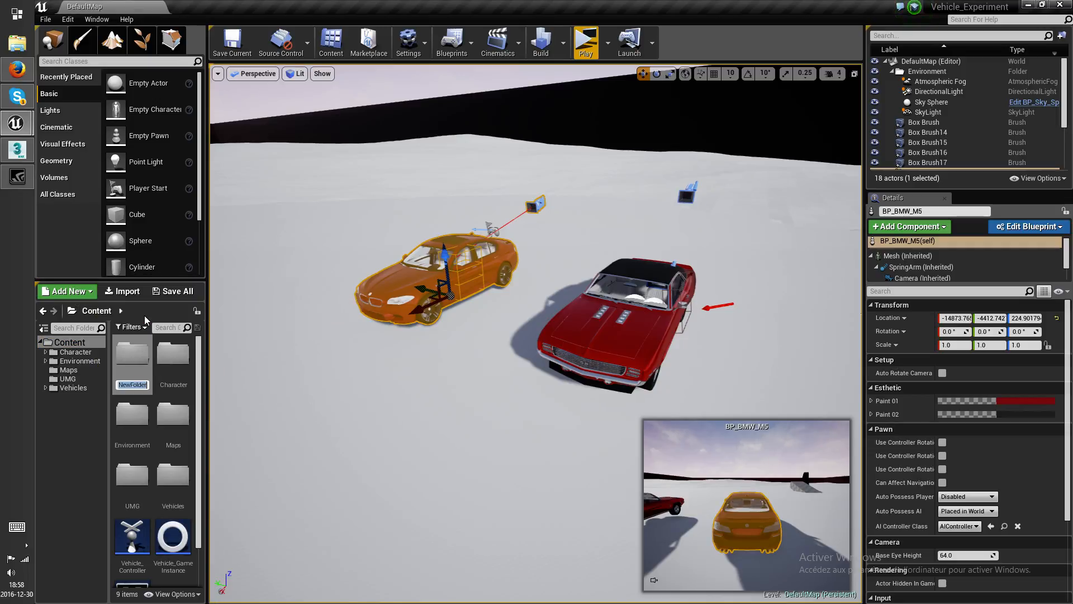
text(Test)
key(Return)
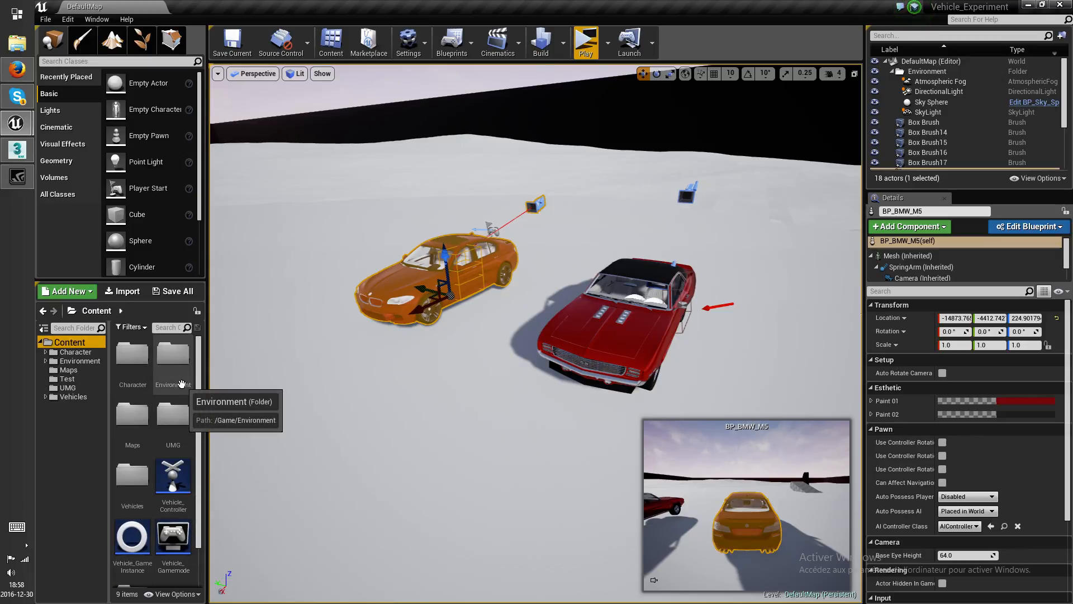
scroll(167, 416, down, 1)
click(138, 548)
double_click(138, 547)
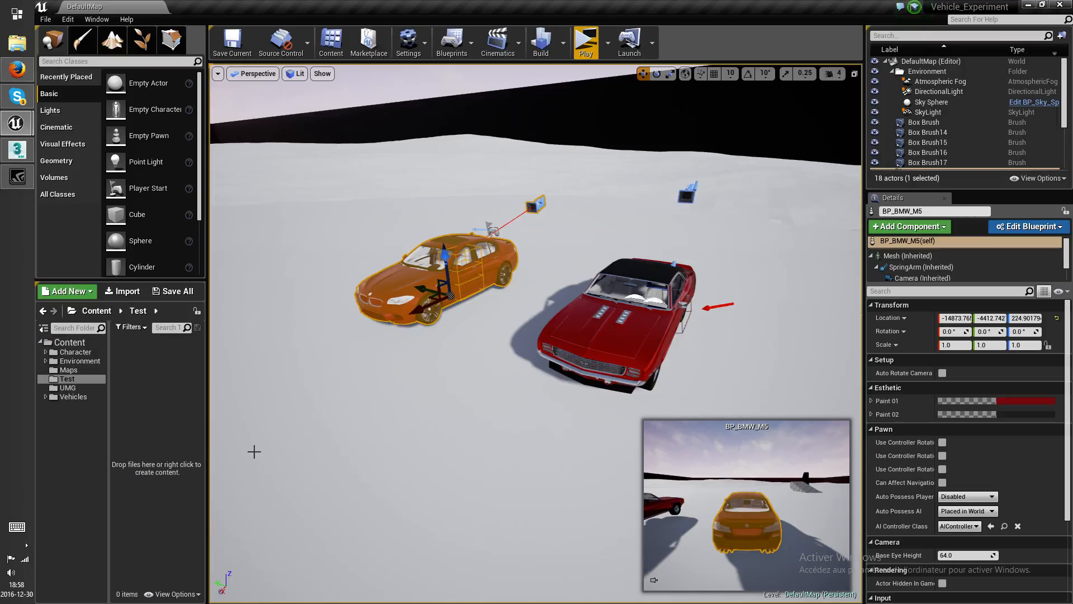
- Import SM_BMW_M5.FBX from the Desktop into the Test folder as a skeletal mesh, without animations, materials or textures
click(123, 291)
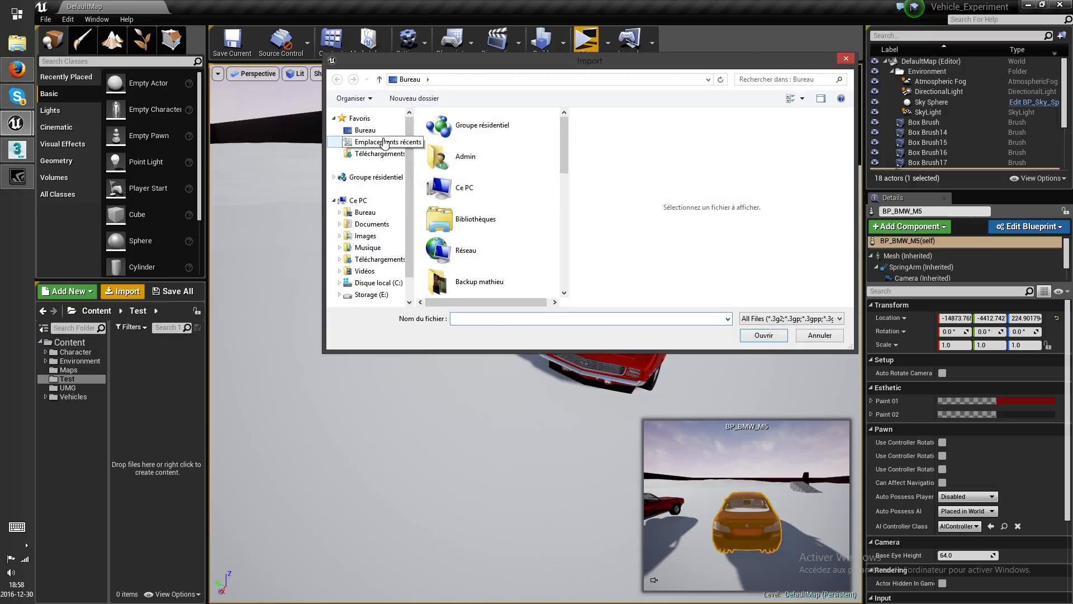
drag(565, 149, 574, 272)
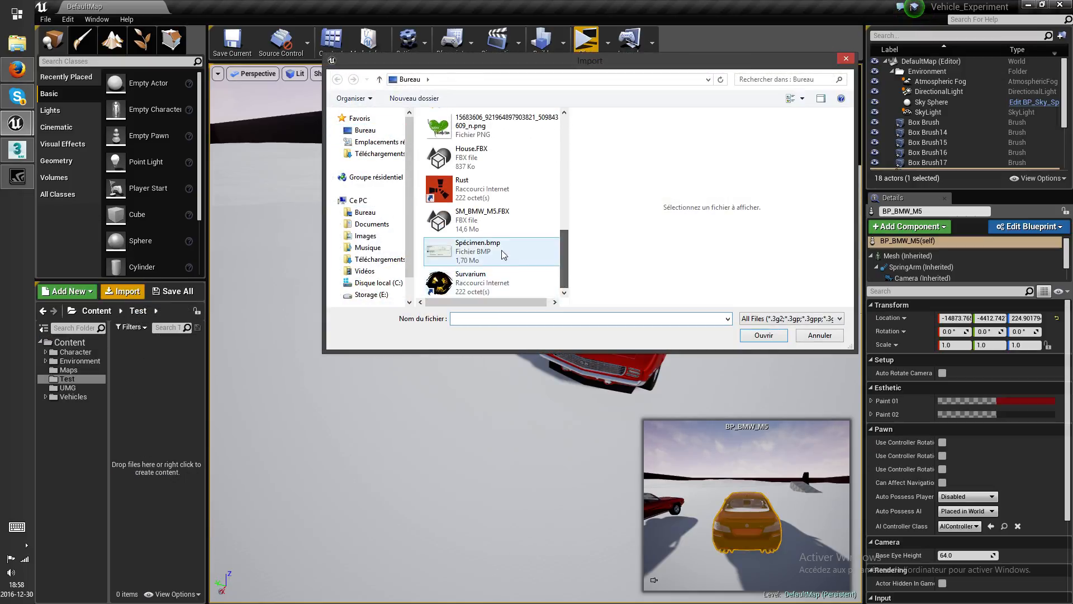
click(492, 222)
click(755, 338)
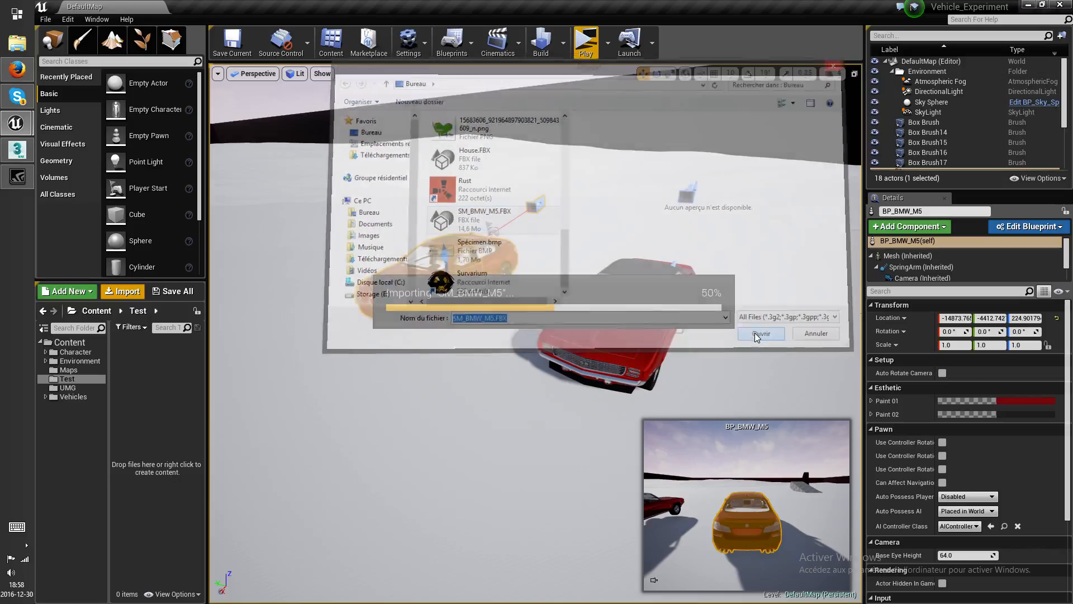
drag(579, 266, 598, 172)
click(570, 272)
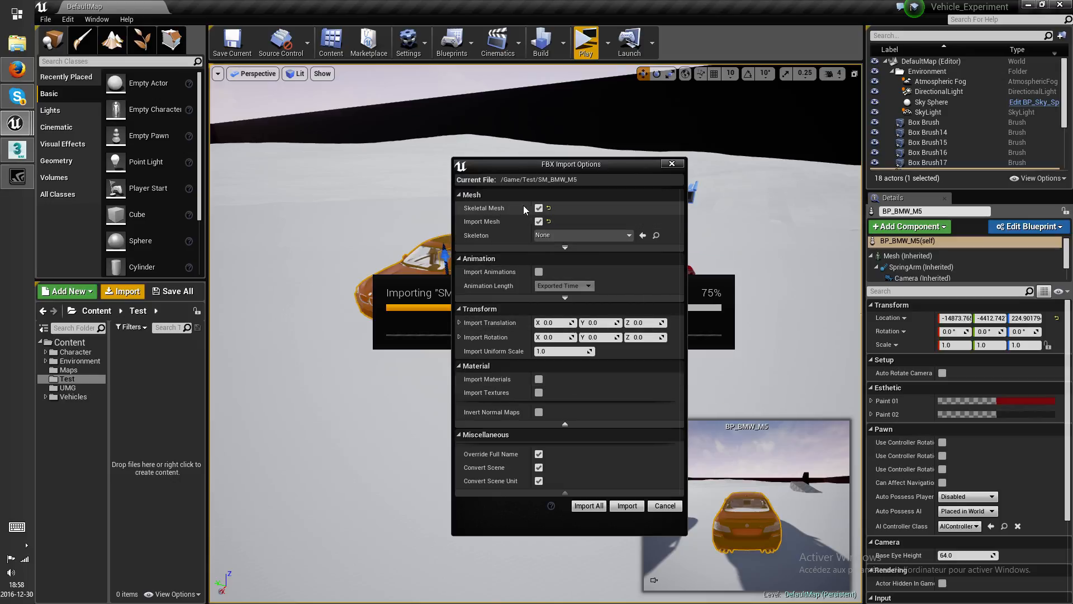
click(626, 505)
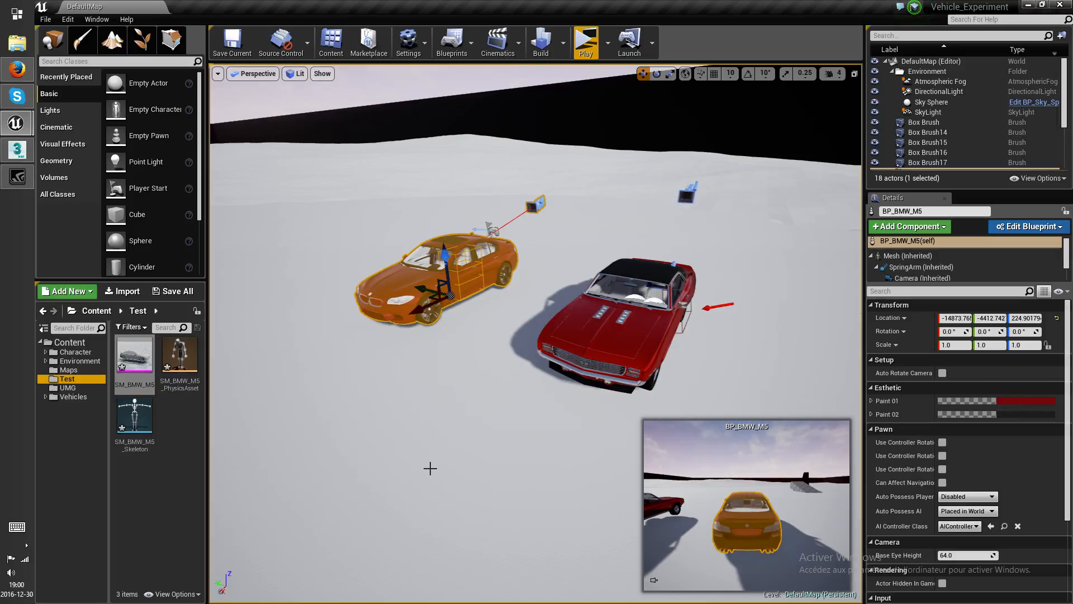
- Open the imported SM_BMW_M5 skeletal mesh and show its skeleton tree
mouse_move(504, 442)
right_down()
mouse_move(505, 475)
mouse_move(458, 503)
mouse_move(505, 442)
right_up()
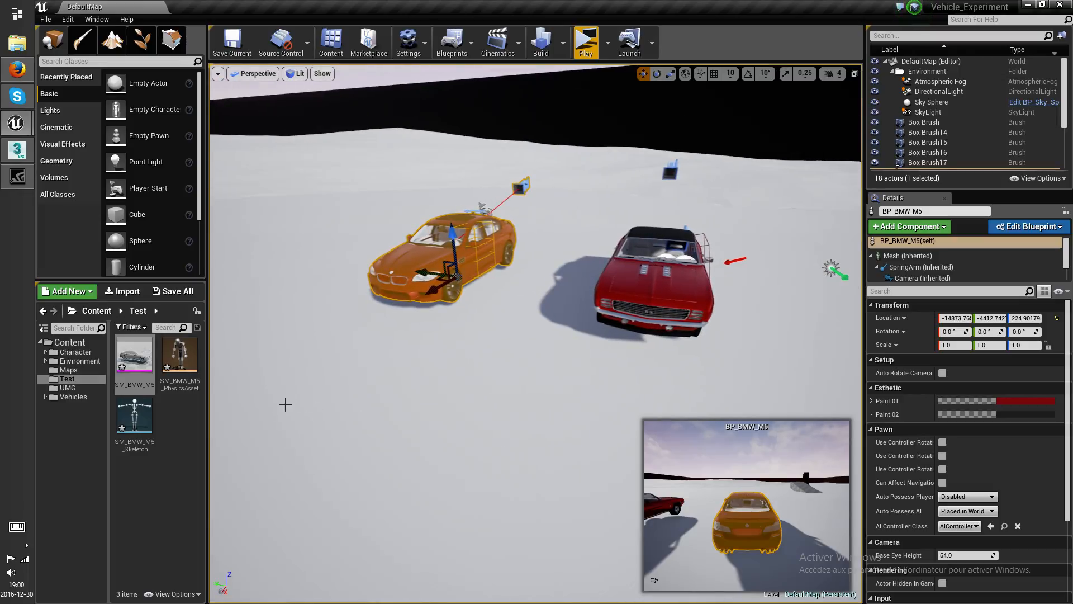
double_click(124, 362)
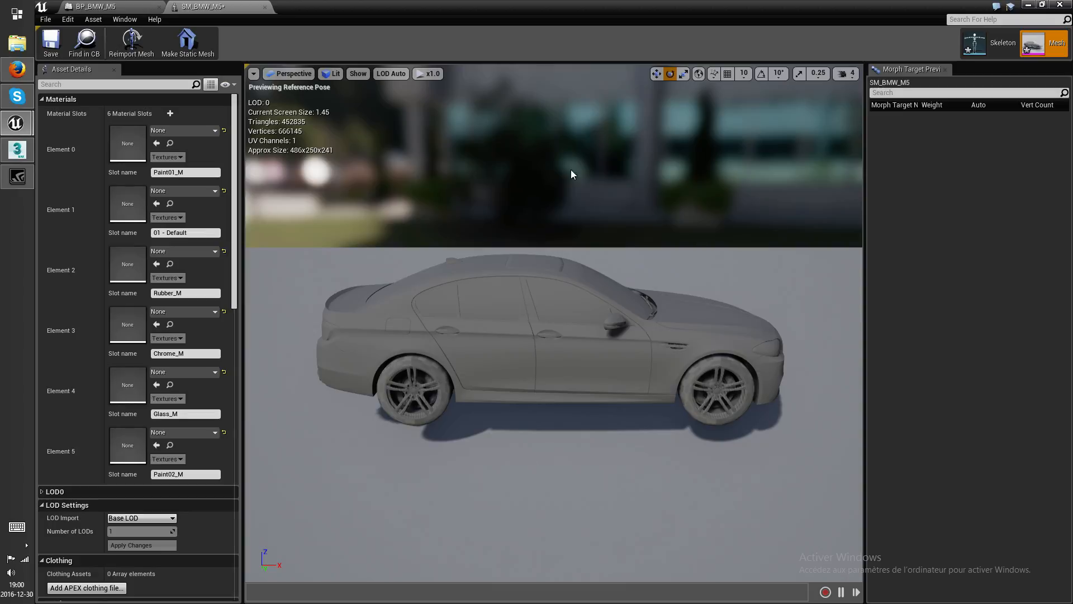
click(976, 42)
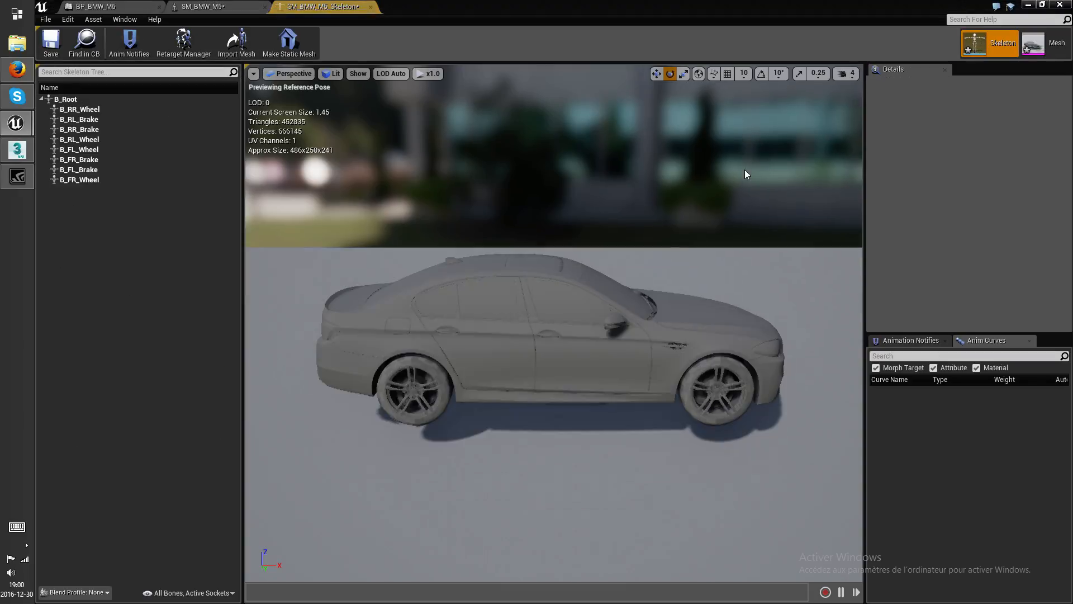
- Test-rotate the B_Root bone and the B_RR_Wheel bone, undoing each rotation
click(66, 100)
mouse_move(515, 352)
mouse_down()
mouse_move(615, 420)
mouse_move(617, 361)
mouse_move(519, 354)
mouse_up()
key(ctrl+z)
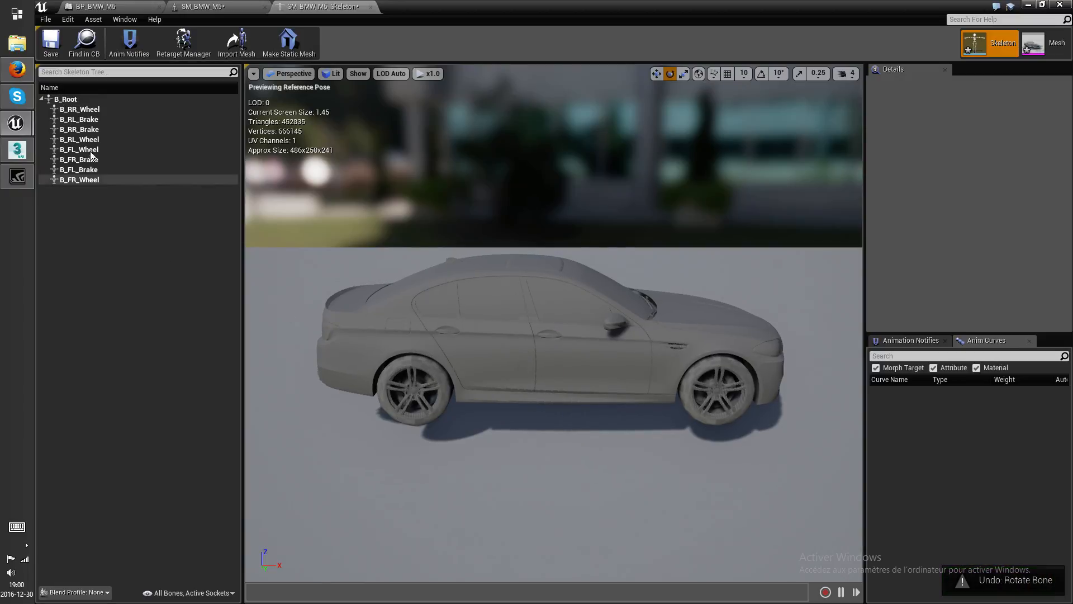
click(79, 109)
drag(461, 348, 355, 390)
key(ctrl+z)
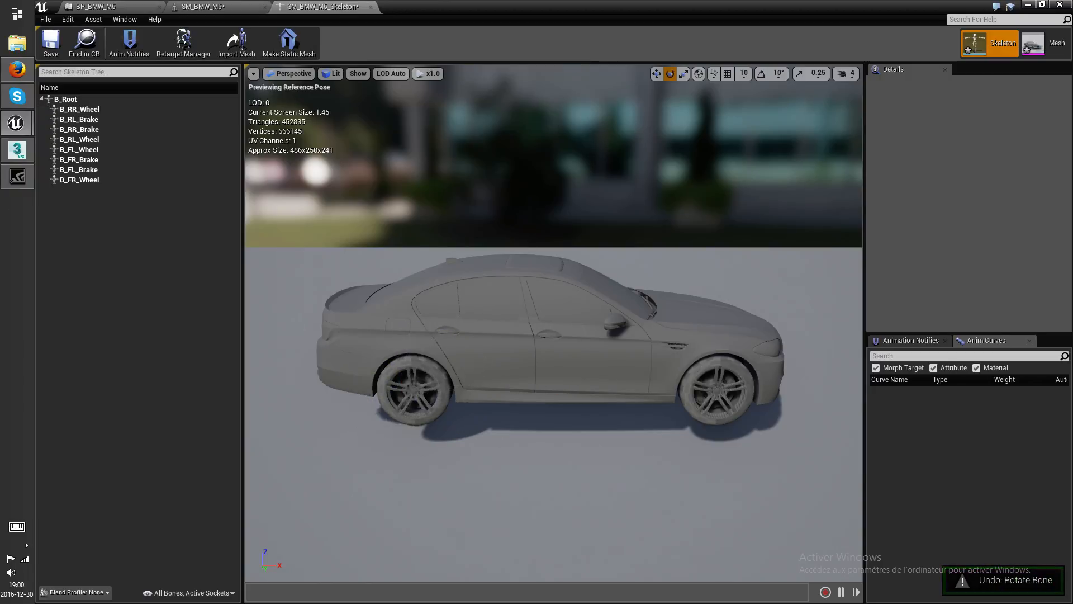
- Select the B_RL_Brake and B_RR_Brake bones together and view the front-left wheel up close
click(84, 119)
right_drag(569, 373, 559, 427)
key(a)
key(w)
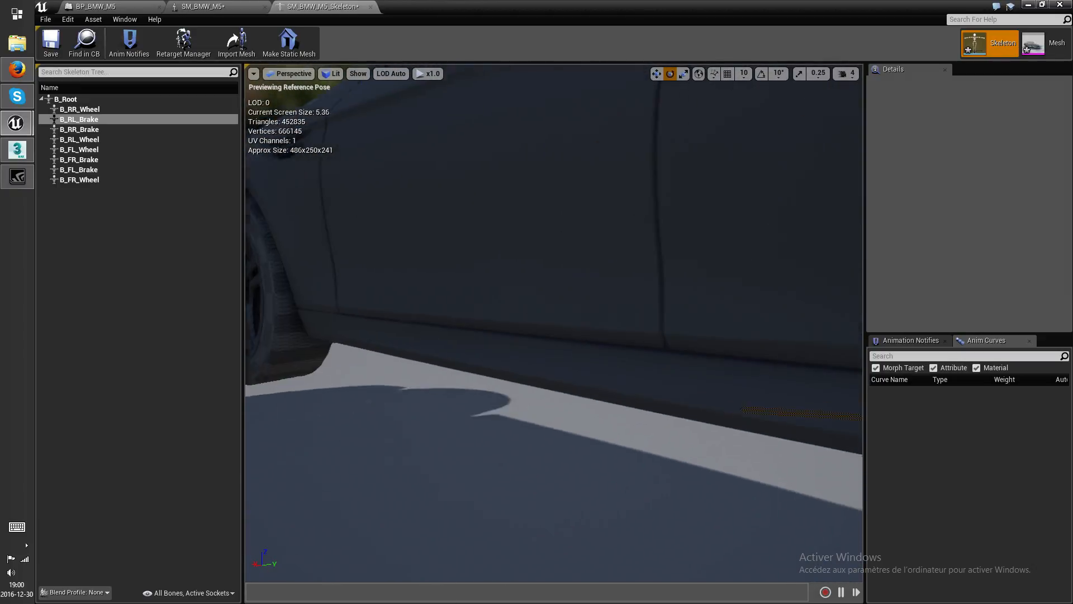
key(a)
key(w)
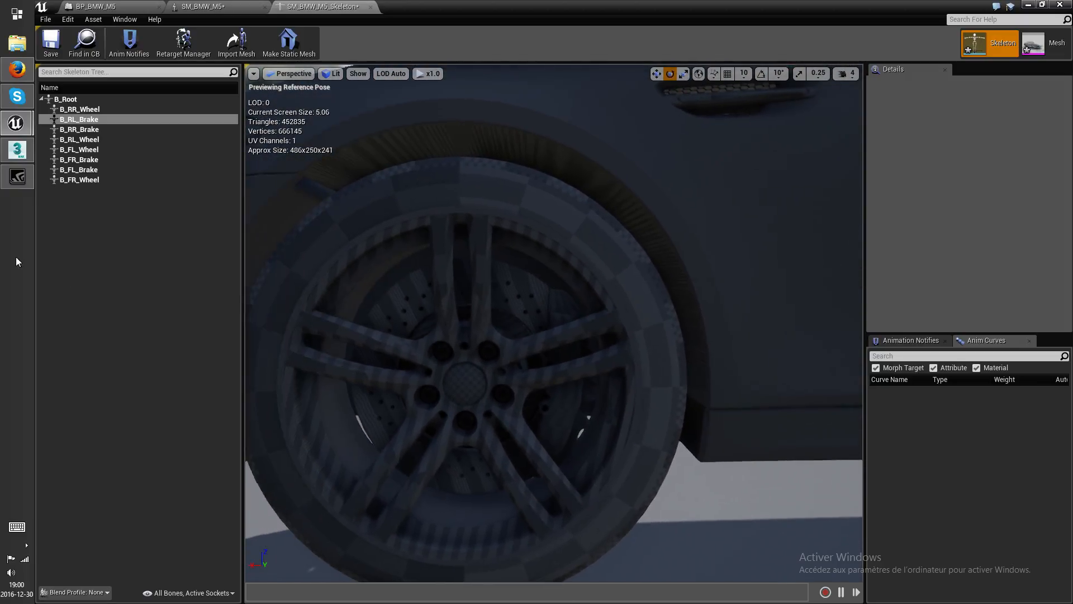
ctrl+click(89, 129)
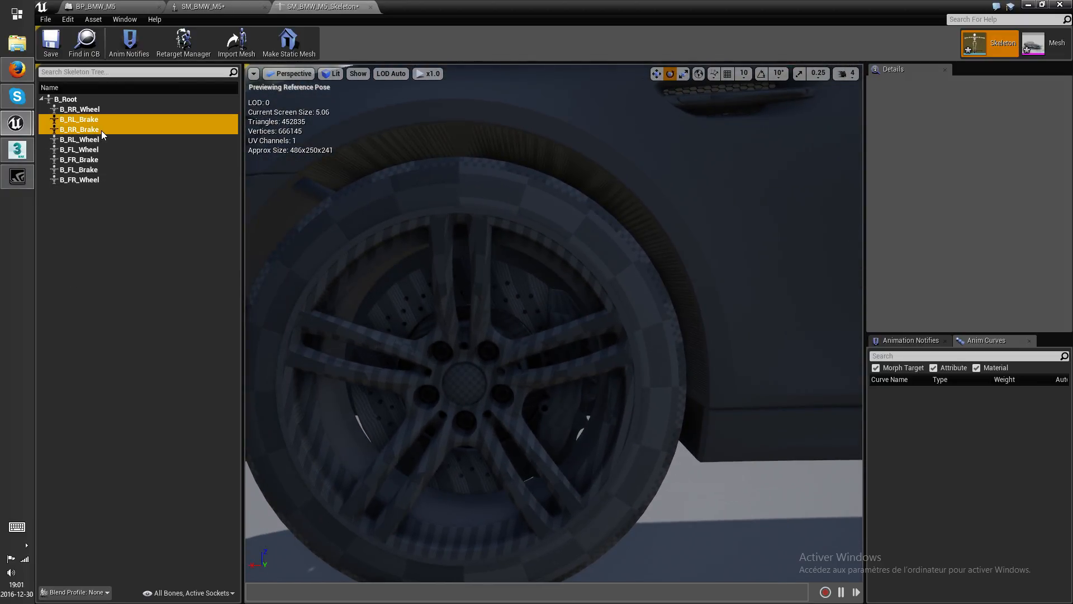
- Test-rotate the B_FL_Wheel and B_FL_Brake bones selected together, and undo the rotation
click(86, 150)
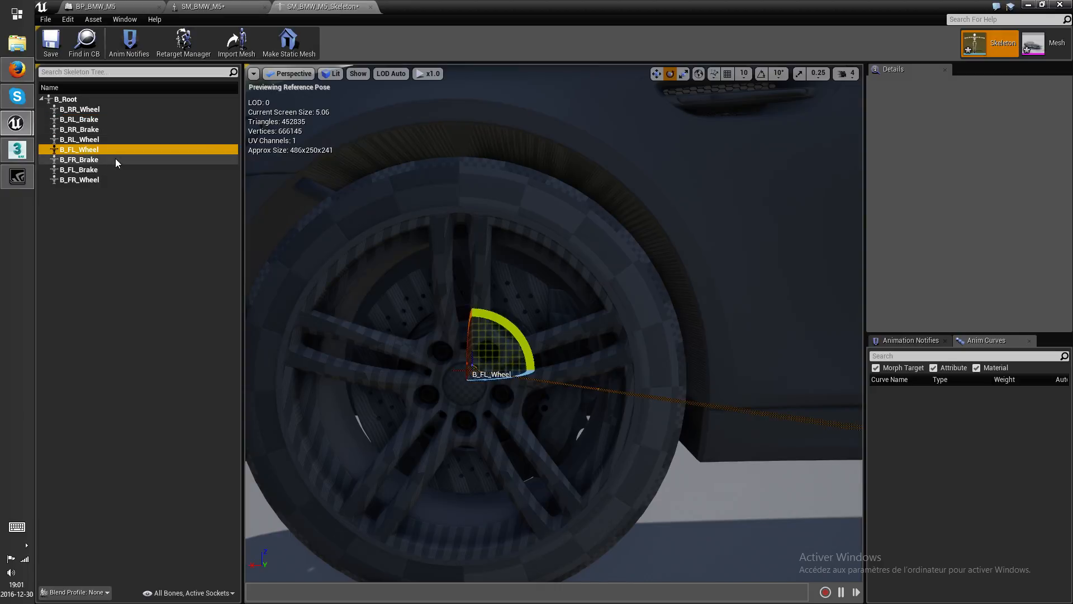
ctrl+click(84, 172)
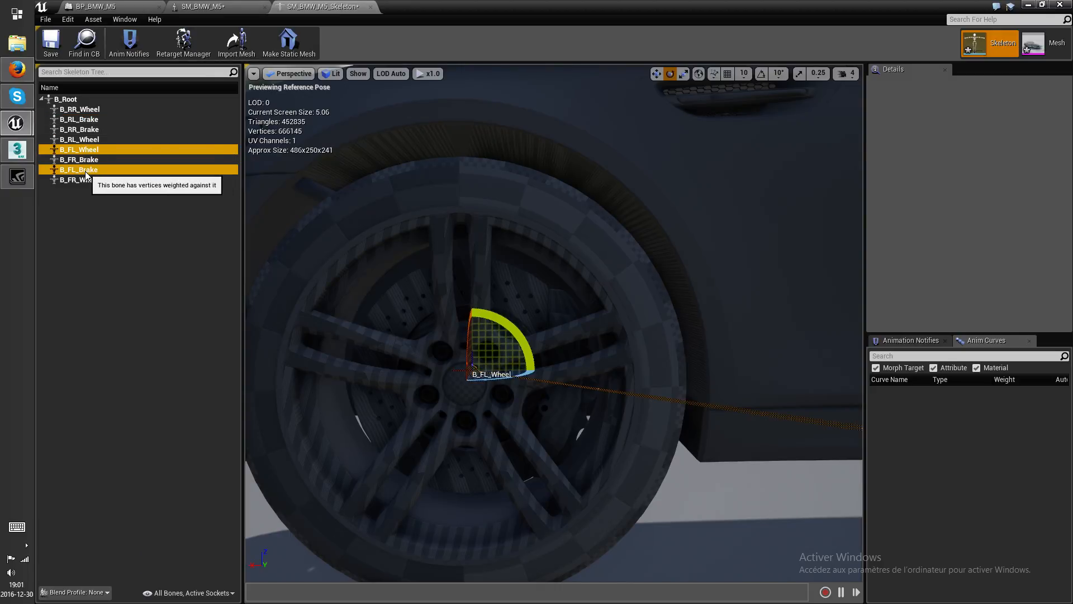
right_drag(515, 371, 536, 386)
mouse_move(380, 365)
right_down()
mouse_move(319, 235)
mouse_move(391, 340)
mouse_move(380, 366)
right_up()
drag(359, 340, 472, 334)
key(ctrl+z)
- Test-rotate the B_FL_Brake bone with B_RL_Wheel added to the selection, and undo the rotation
right_drag(448, 332, 385, 386)
key(w)
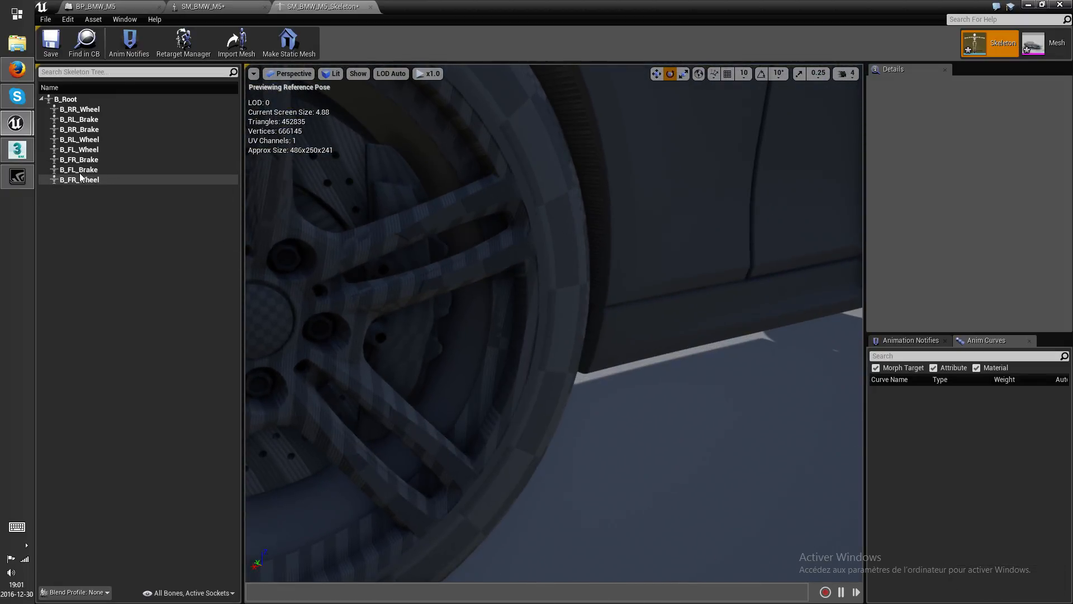
click(80, 170)
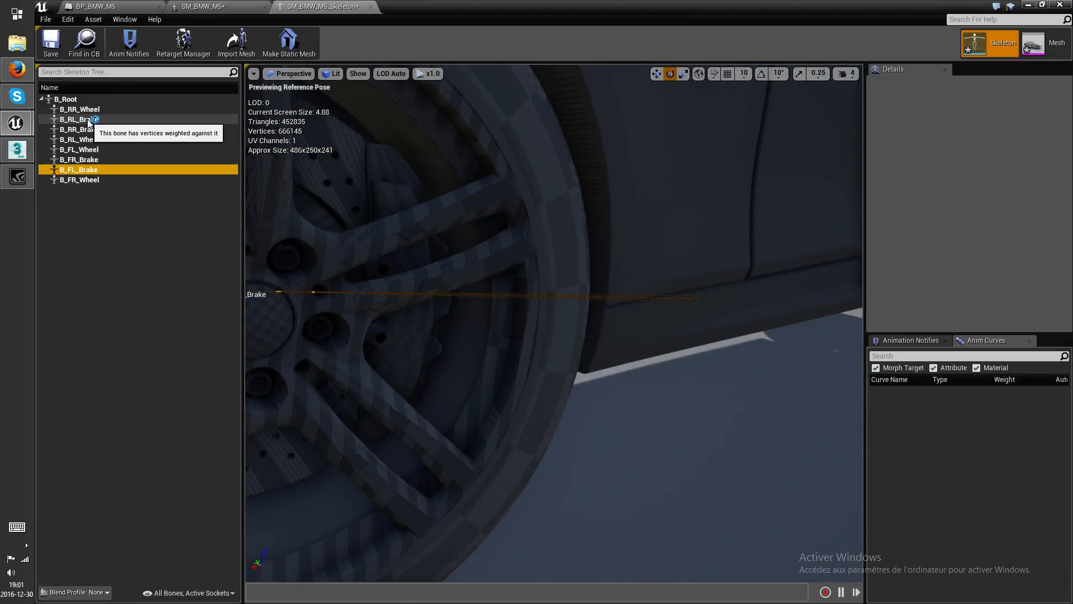
ctrl+click(94, 140)
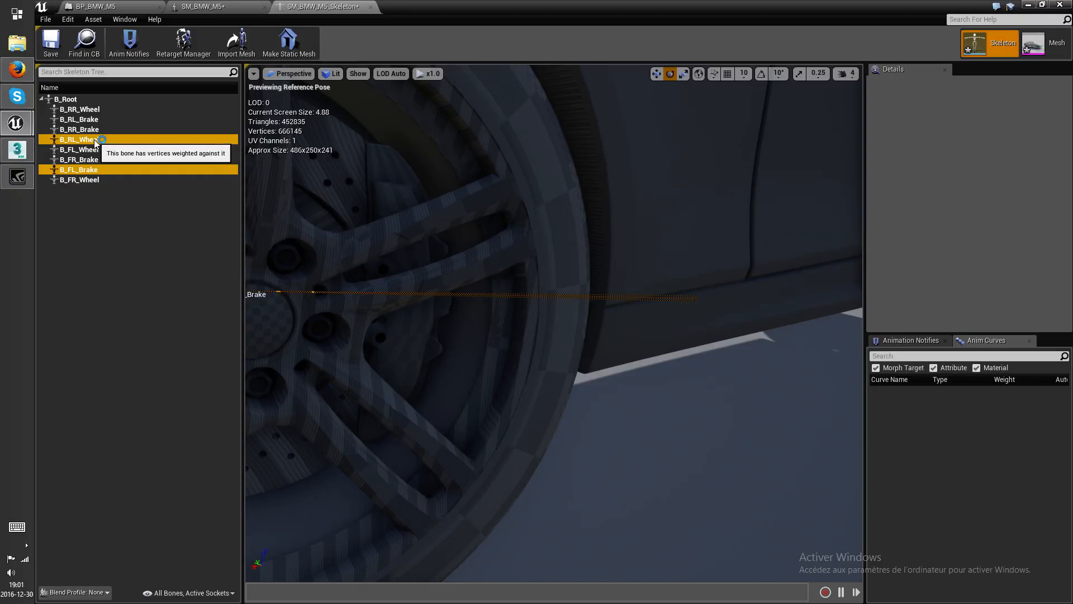
right_drag(397, 259, 347, 288)
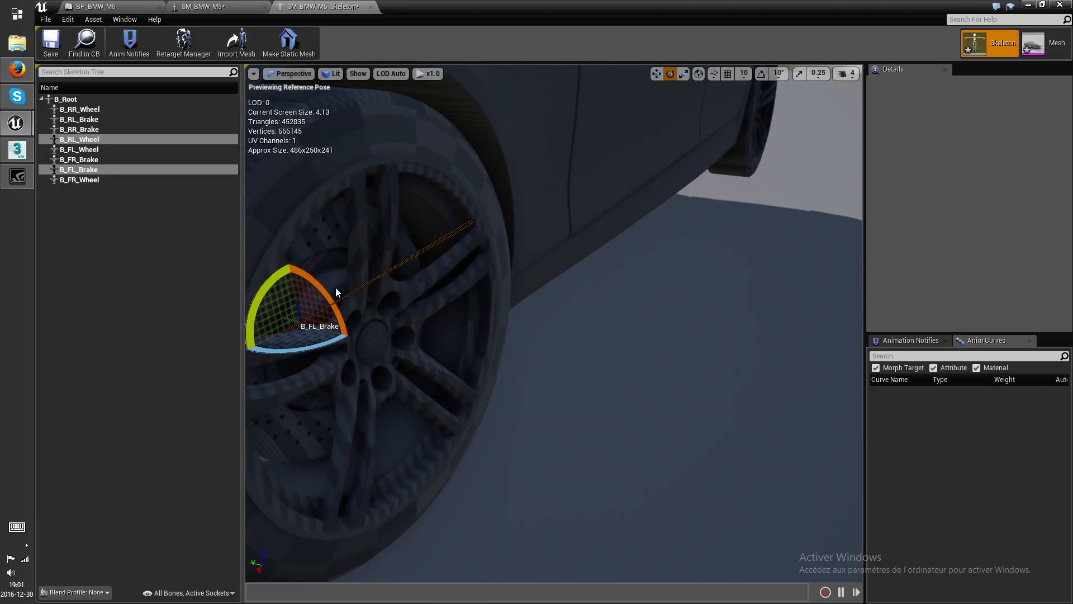
drag(314, 346, 509, 313)
key(ctrl+z)
right_drag(482, 273, 636, 424)
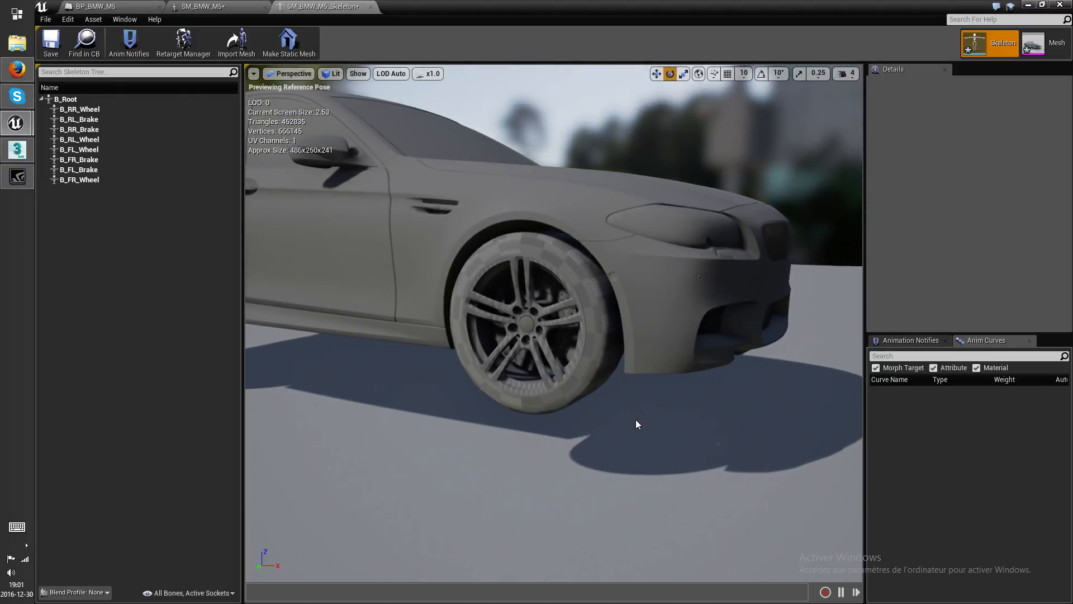
- Save the SM_BMW_M5 skeleton and the BP_BMW_M5 blueprint, and close all open asset editors
click(47, 43)
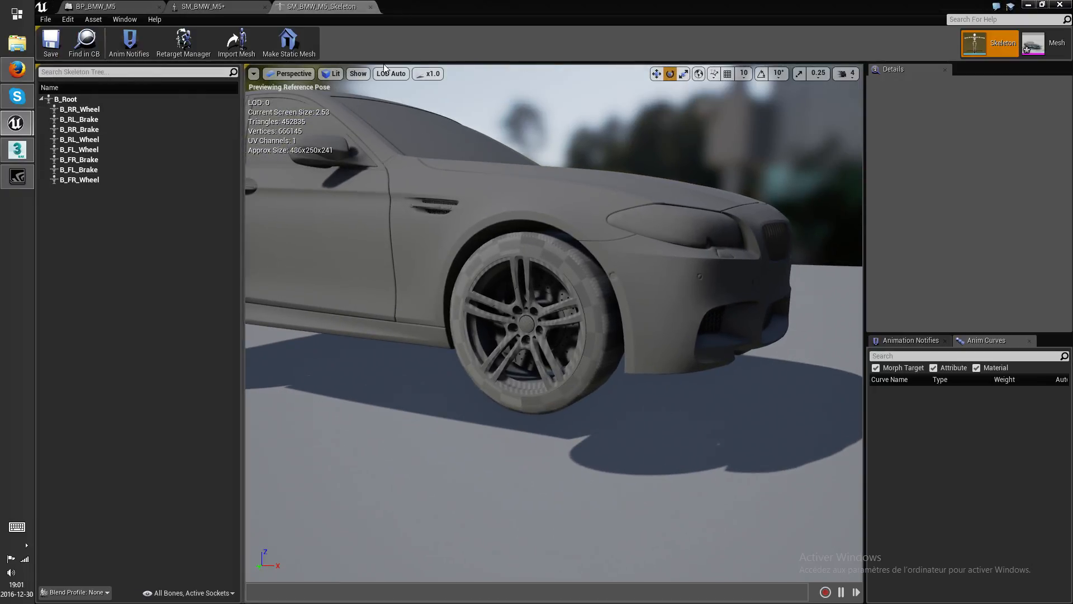
click(1043, 42)
click(369, 6)
click(264, 7)
click(98, 55)
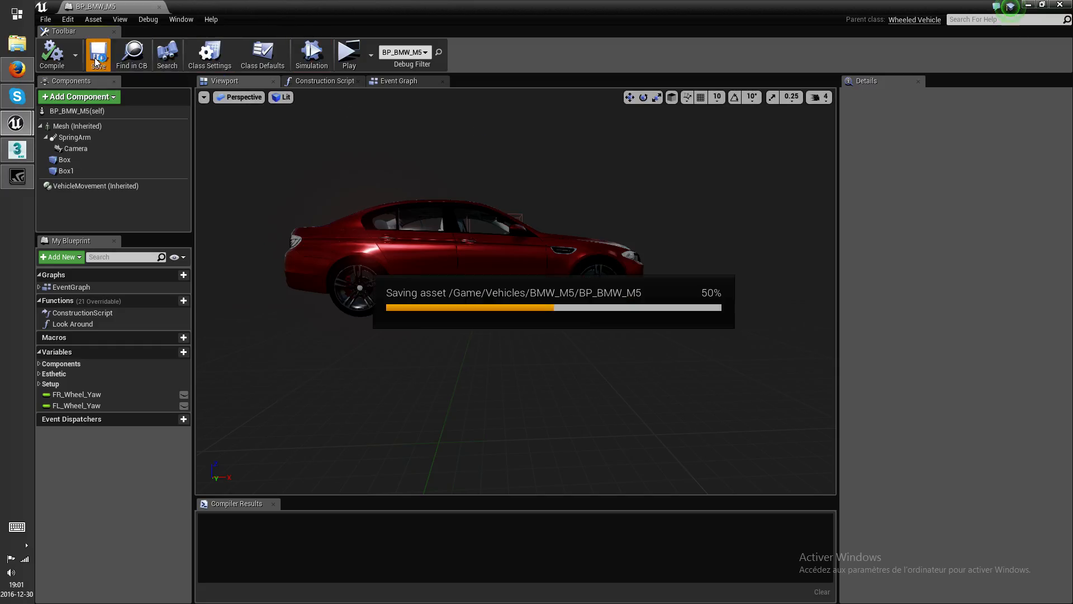
click(1060, 5)
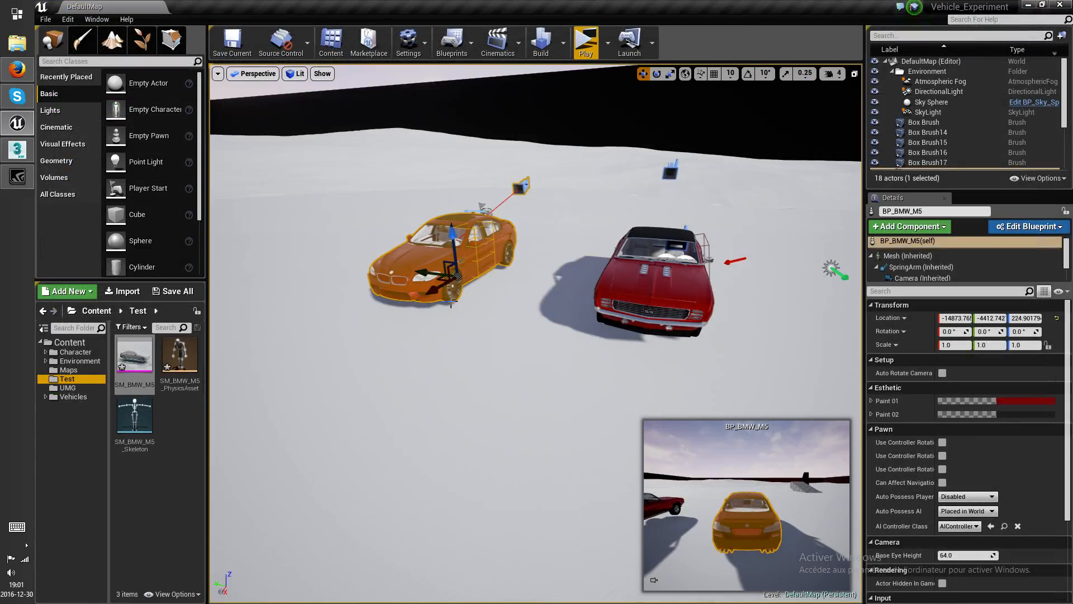
- Save the SM_BMW_M5 skeletal mesh and its physics asset in the Test folder
key(ctrl+s)
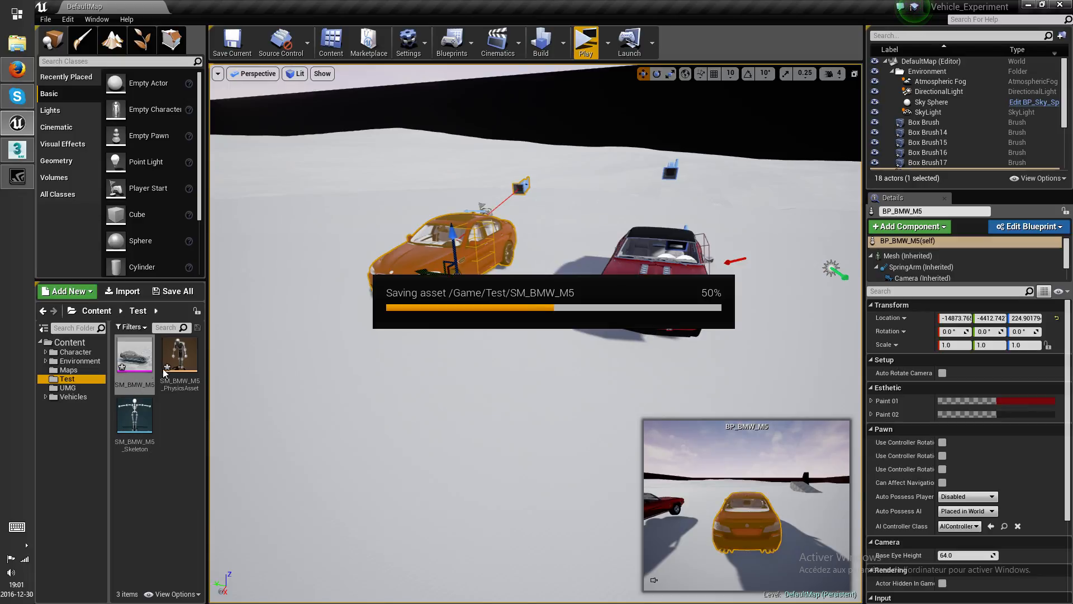
click(179, 357)
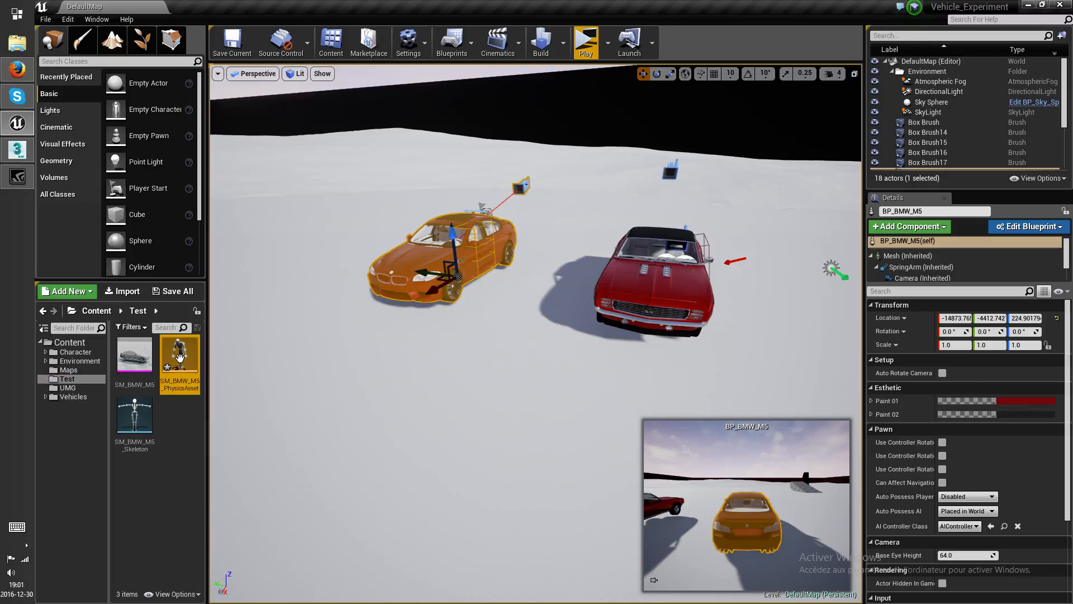
right_drag(357, 358, 346, 380)
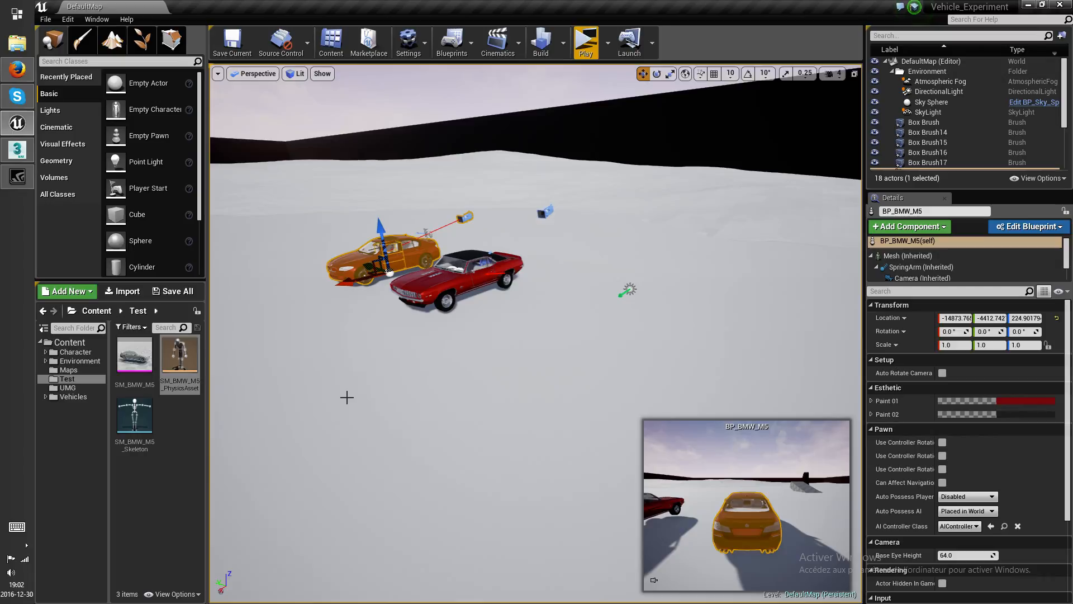
right_drag(391, 398, 413, 411)
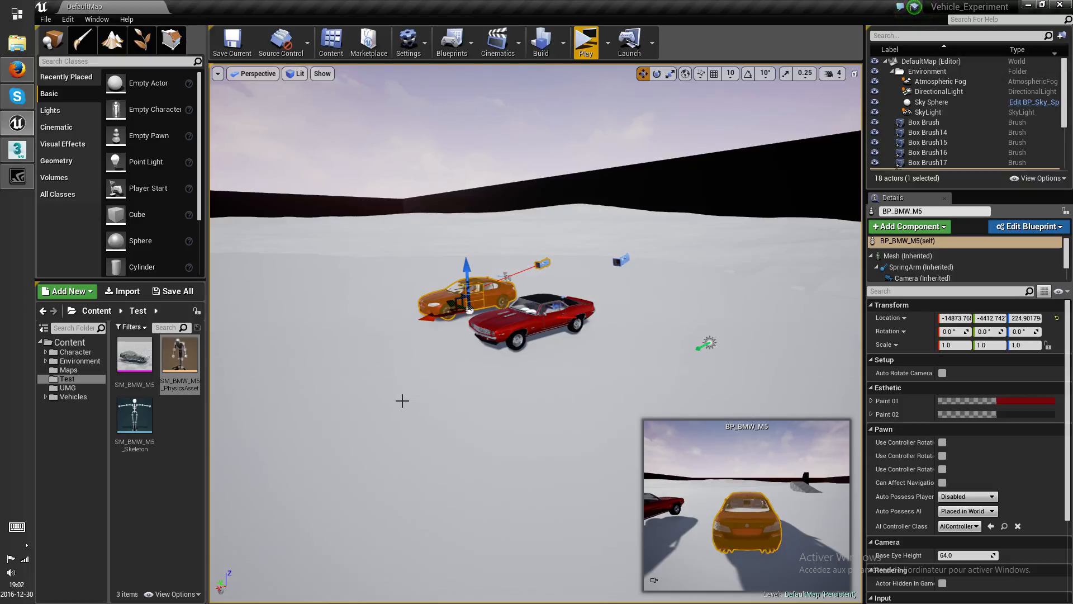
right_drag(450, 408, 471, 402)
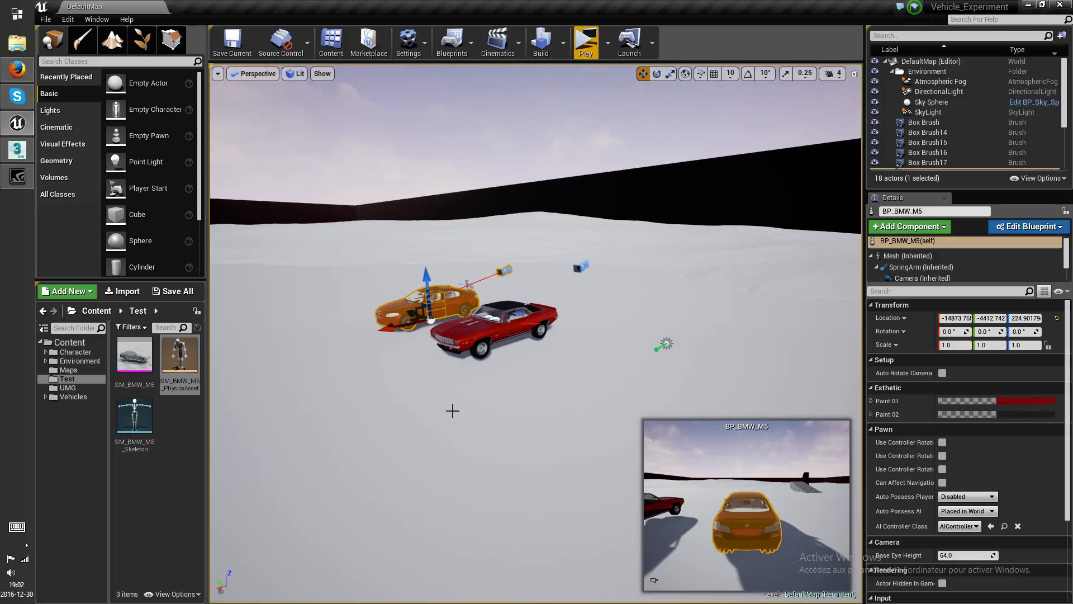